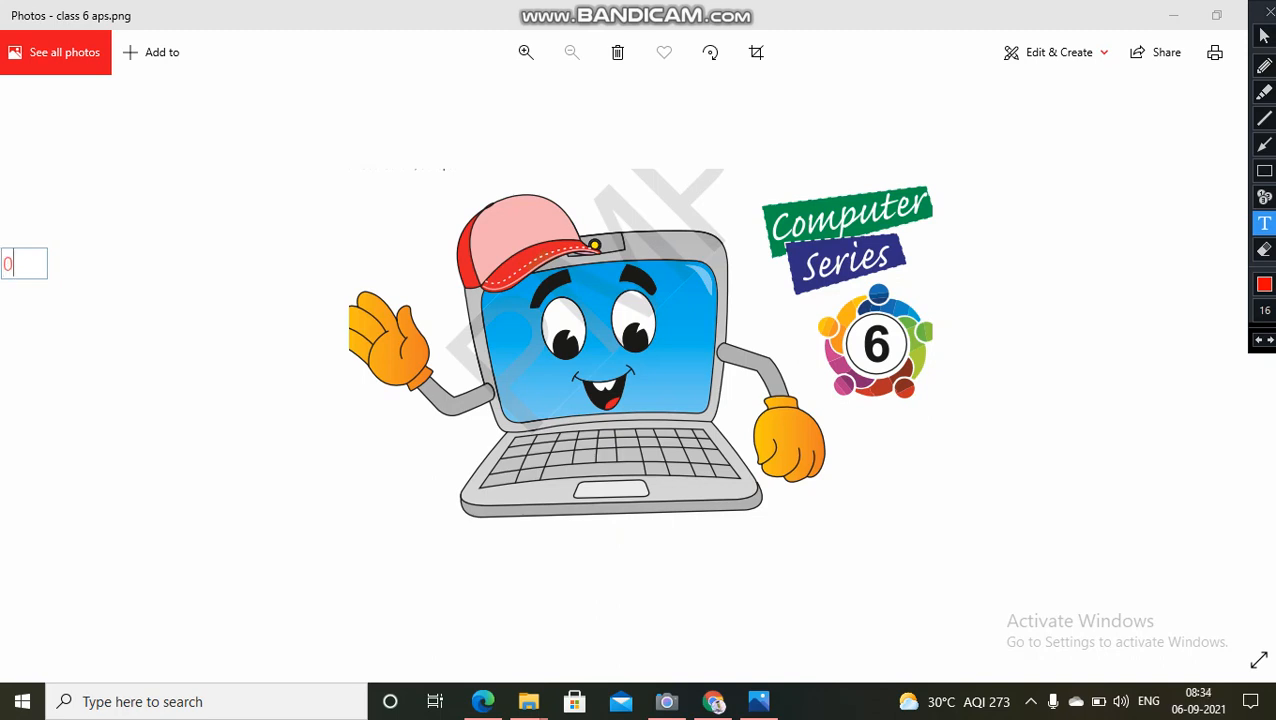
Step: Write the date 06-09-2021 as a red text annotation beside the cartoon laptop picture
{"action": "type", "text": "6-09-2021"}
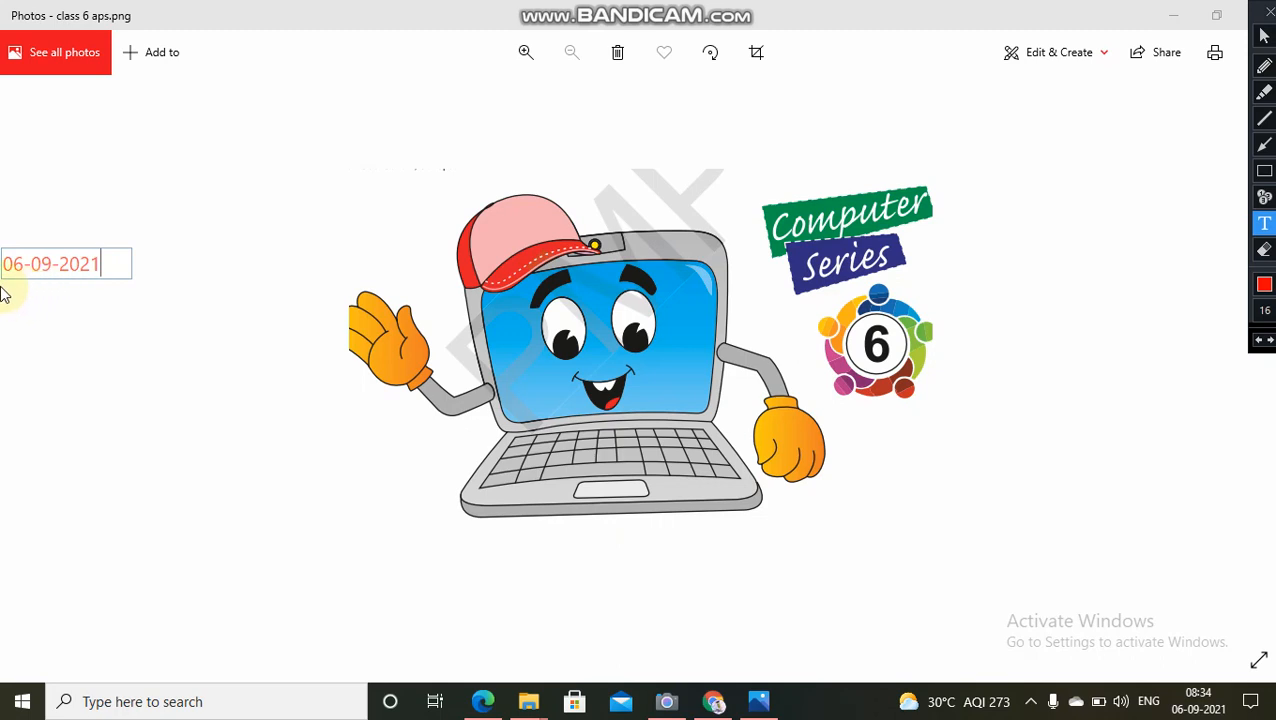
{"action": "left_click", "coordinate": [3, 292]}
Step: Start a second text annotation directly below the date with the line "Errors in Ms-Excel"
{"action": "left_click", "coordinate": [8, 287]}
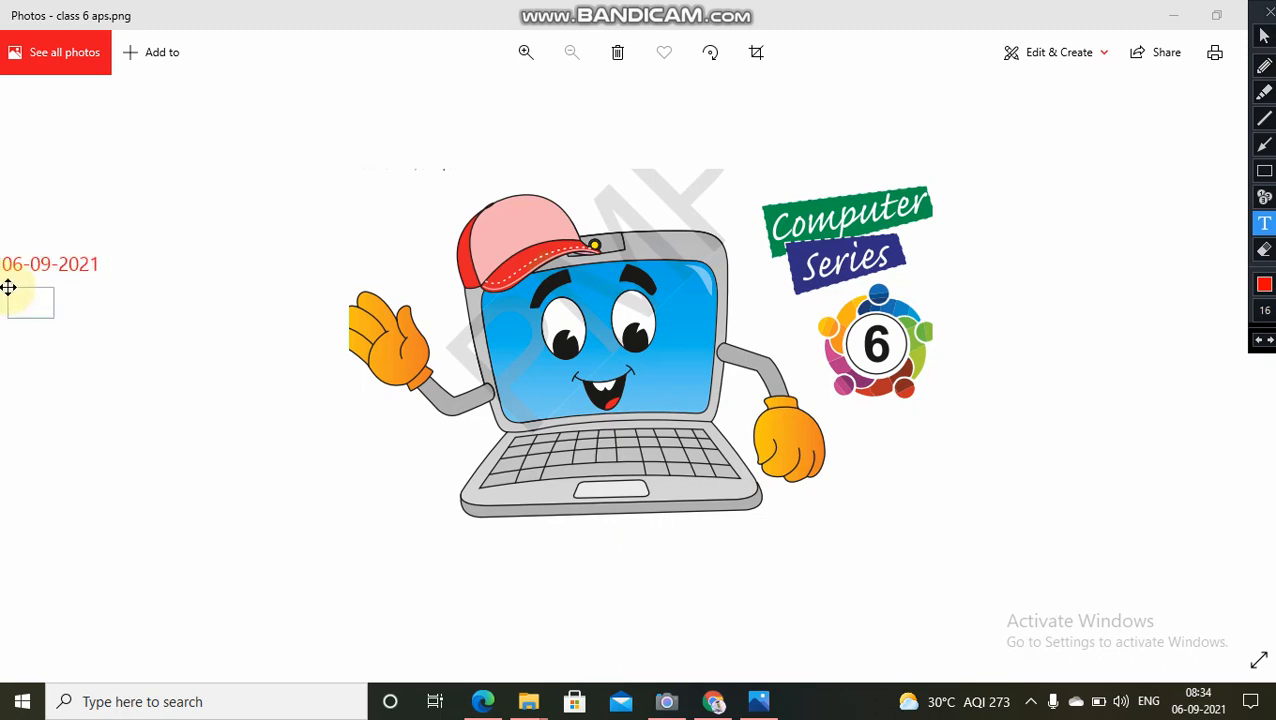
{"action": "type", "text": "Errors"}
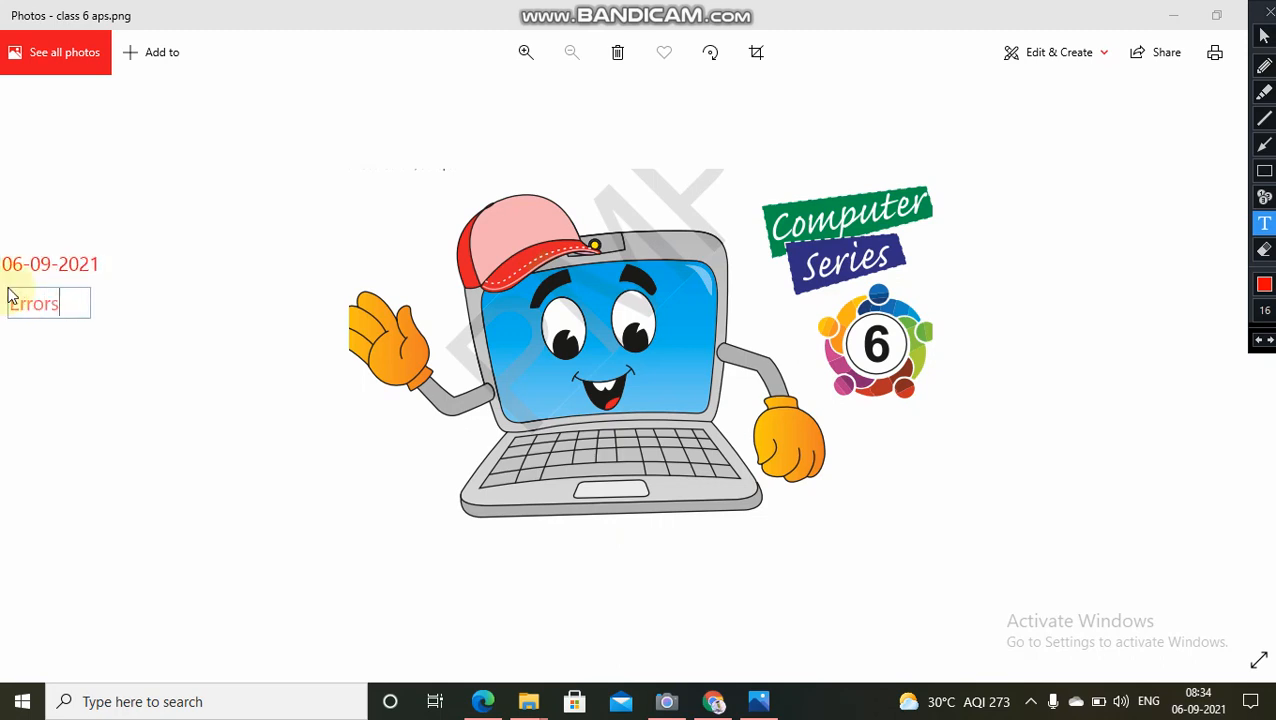
{"action": "type", "text": " in m"}
{"action": "type", "text": "<"}
{"action": "type", "text": "Ms"}
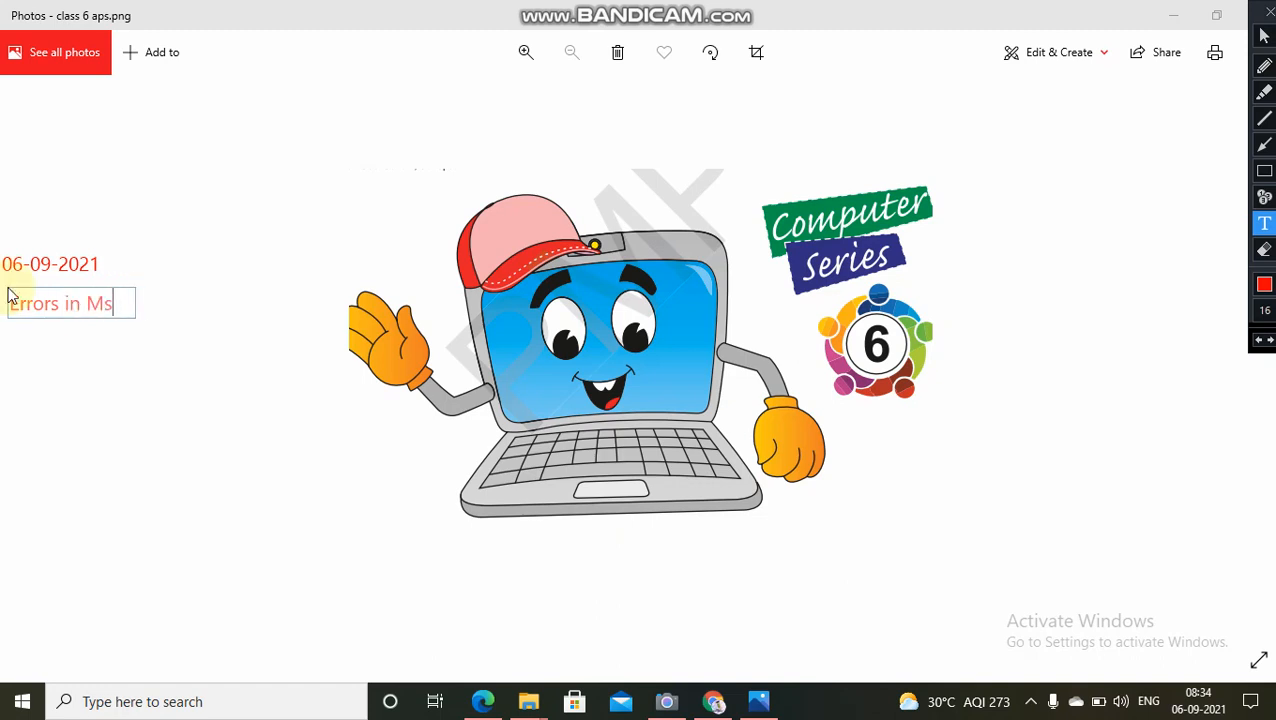
{"action": "type", "text": "-Excel"}
{"action": "key", "text": "Return"}
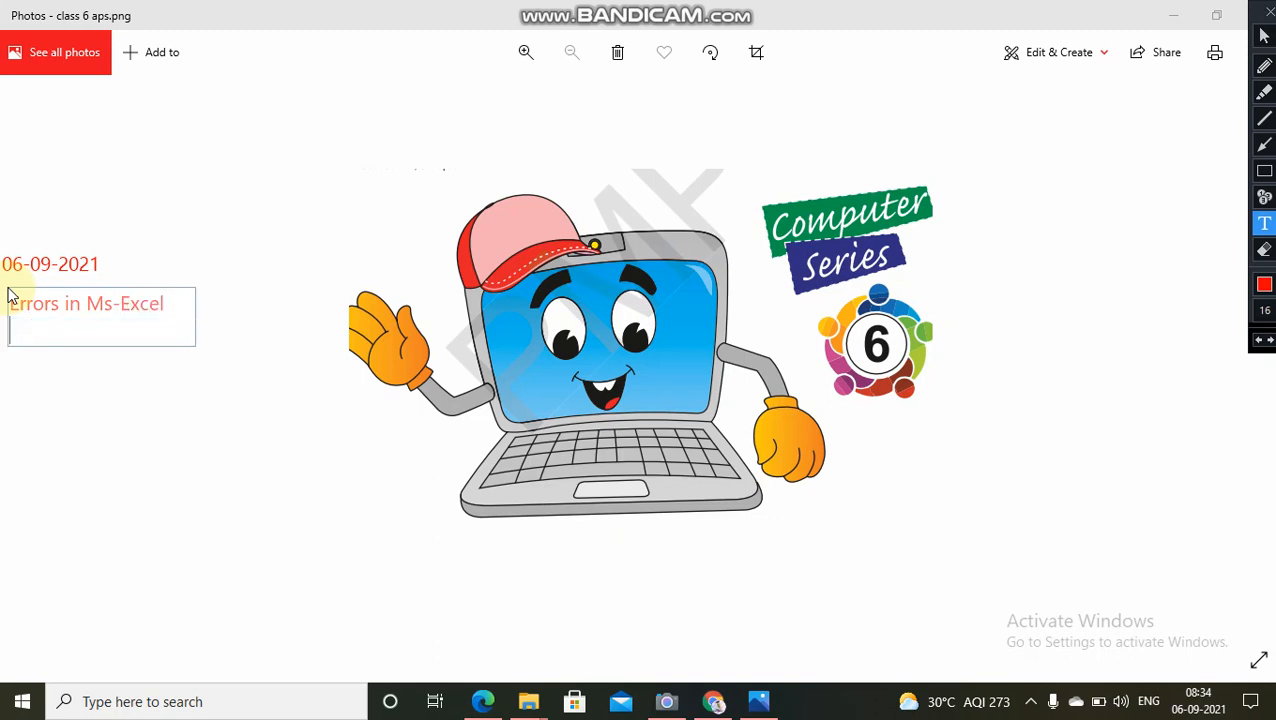
Step: Add the line "Create formula in excel" to the annotation and move the text block up close beneath the date
{"action": "type", "text": "C"}
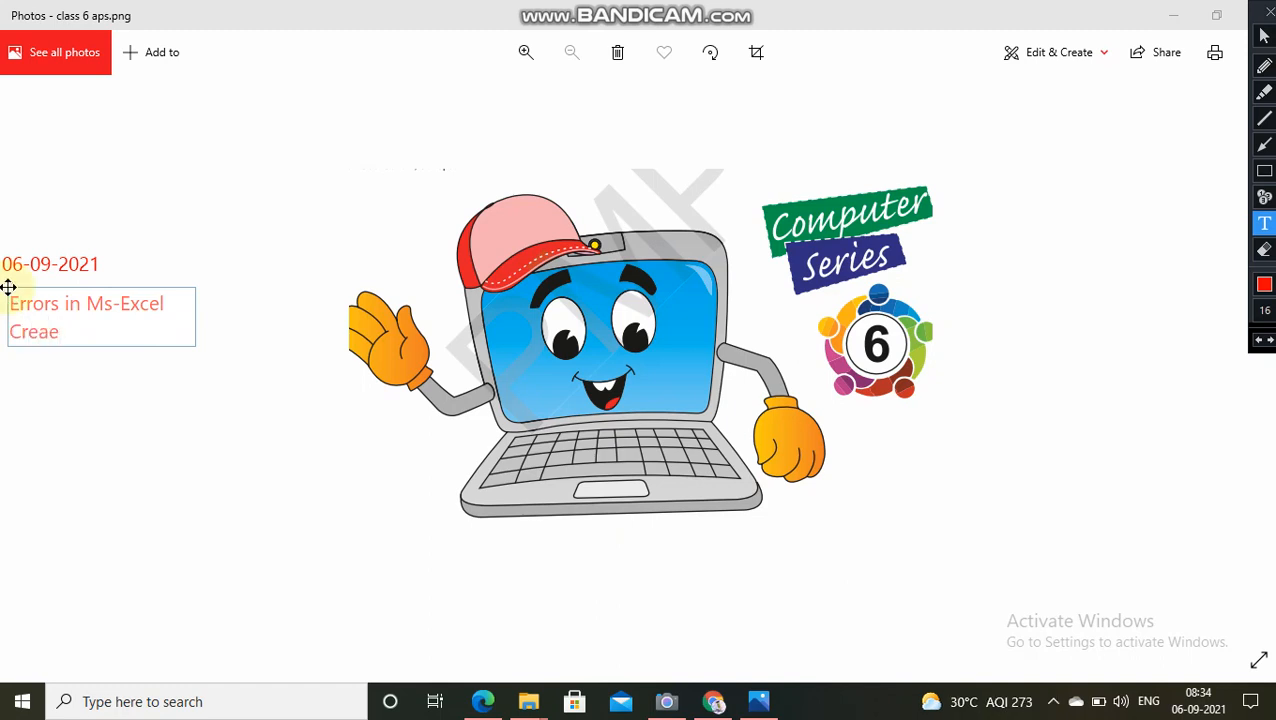
{"action": "type", "text": "reate "}
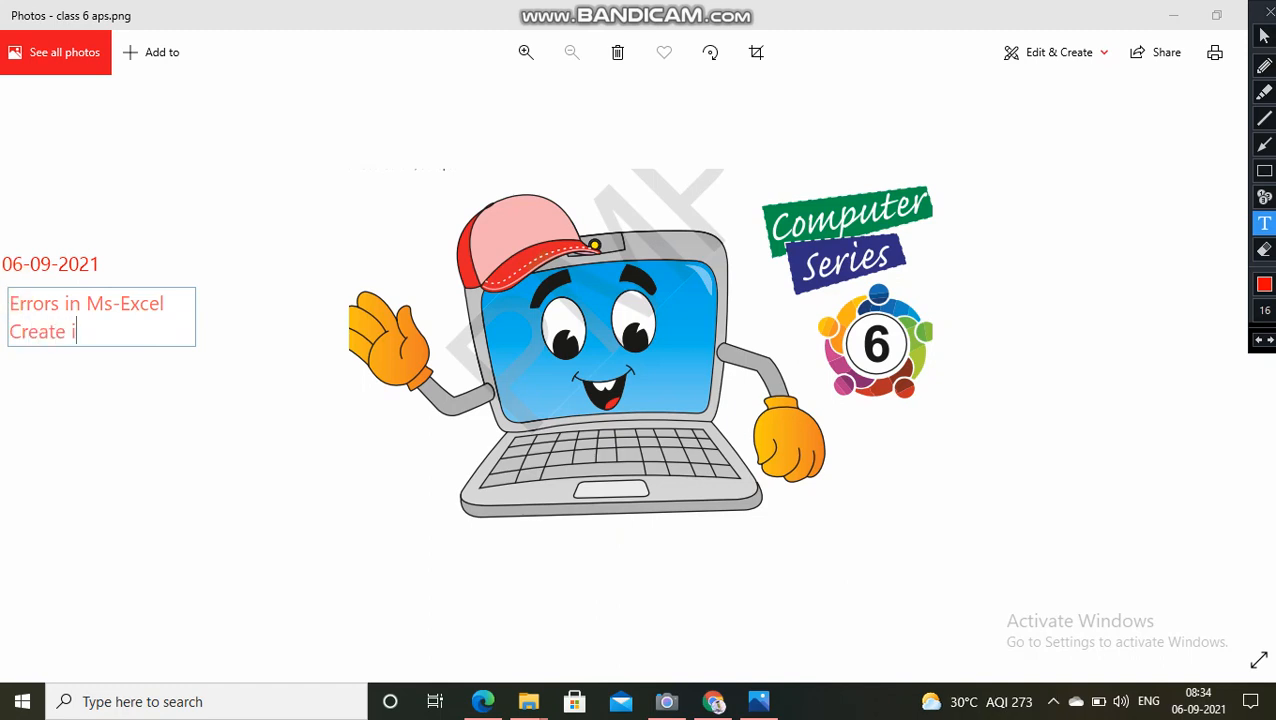
{"action": "type", "text": "in excdel"}
{"action": "key", "text": "BackSpace"}
{"action": "key", "text": "BackSpace"}
{"action": "key", "text": "BackSpace"}
{"action": "key", "text": "BackSpace"}
{"action": "key", "text": "BackSpace"}
{"action": "key", "text": "BackSpace"}
{"action": "key", "text": "BackSpace"}
{"action": "key", "text": "BackSpace"}
{"action": "key", "text": "BackSpace"}
{"action": "type", "text": "formula in excdel"}
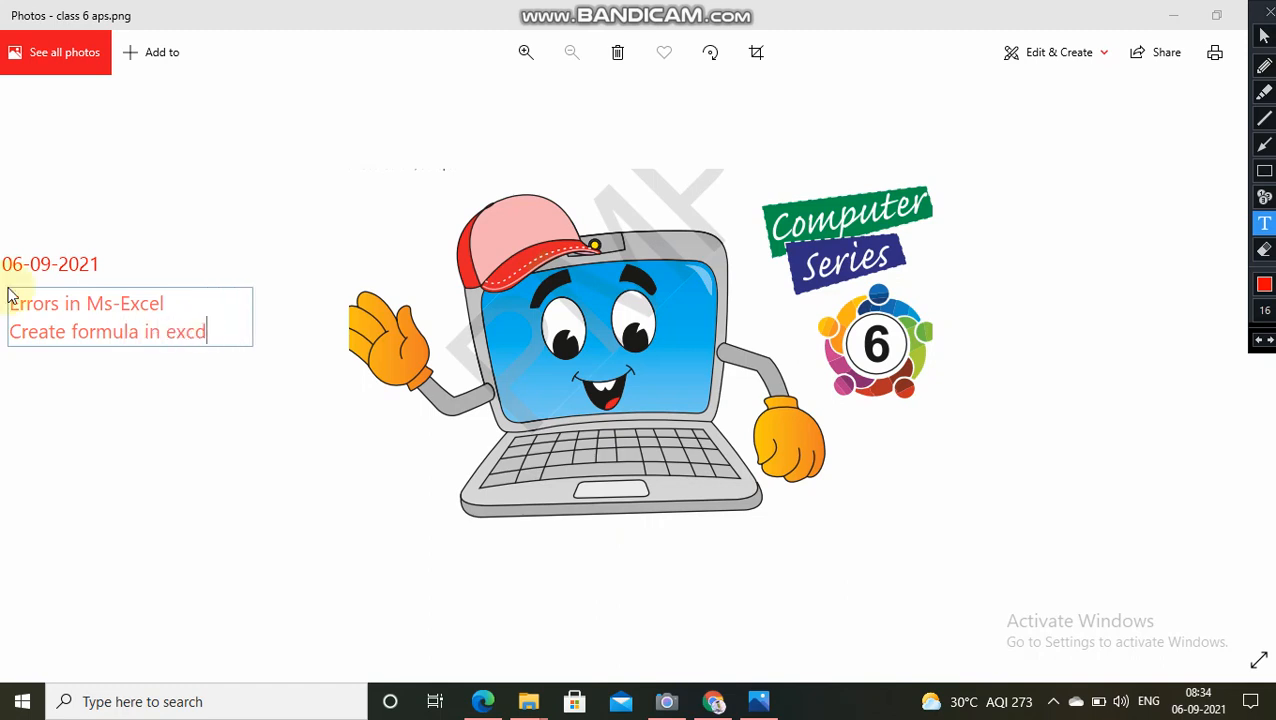
{"action": "key", "text": "BackSpace"}
{"action": "key", "text": "Return"}
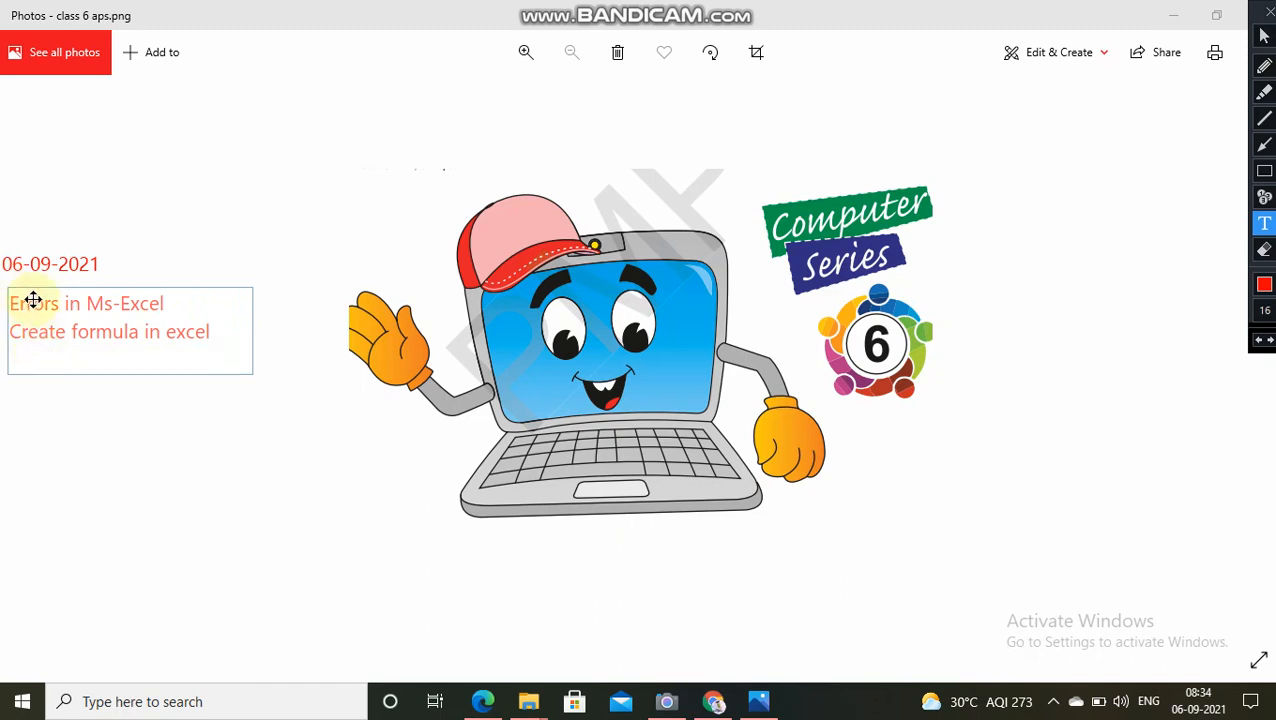
{"action": "left_click_drag", "start_coordinate": [32, 300], "coordinate": [24, 284]}
{"action": "left_click", "coordinate": [7, 366]}
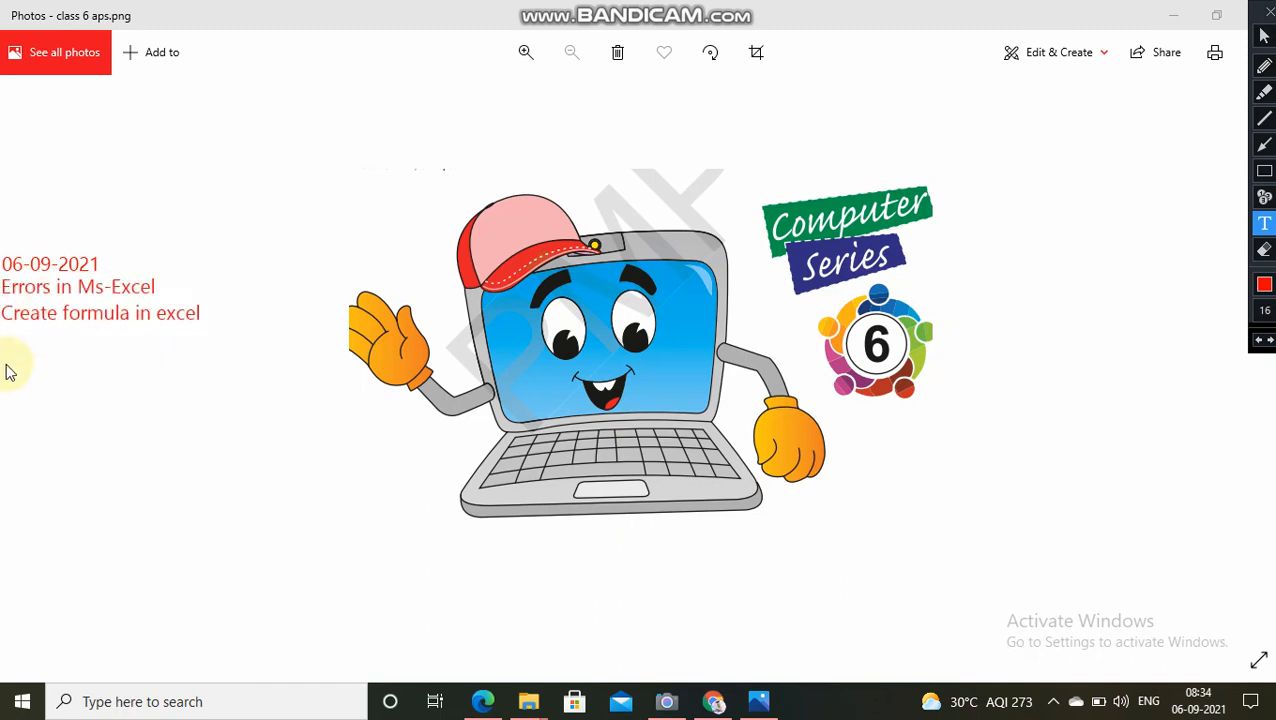
Step: Add a "By :" annotation with the author's name and place it just below the "Create formula in excel" line
{"action": "left_click", "coordinate": [7, 340]}
{"action": "type", "text": "By "}
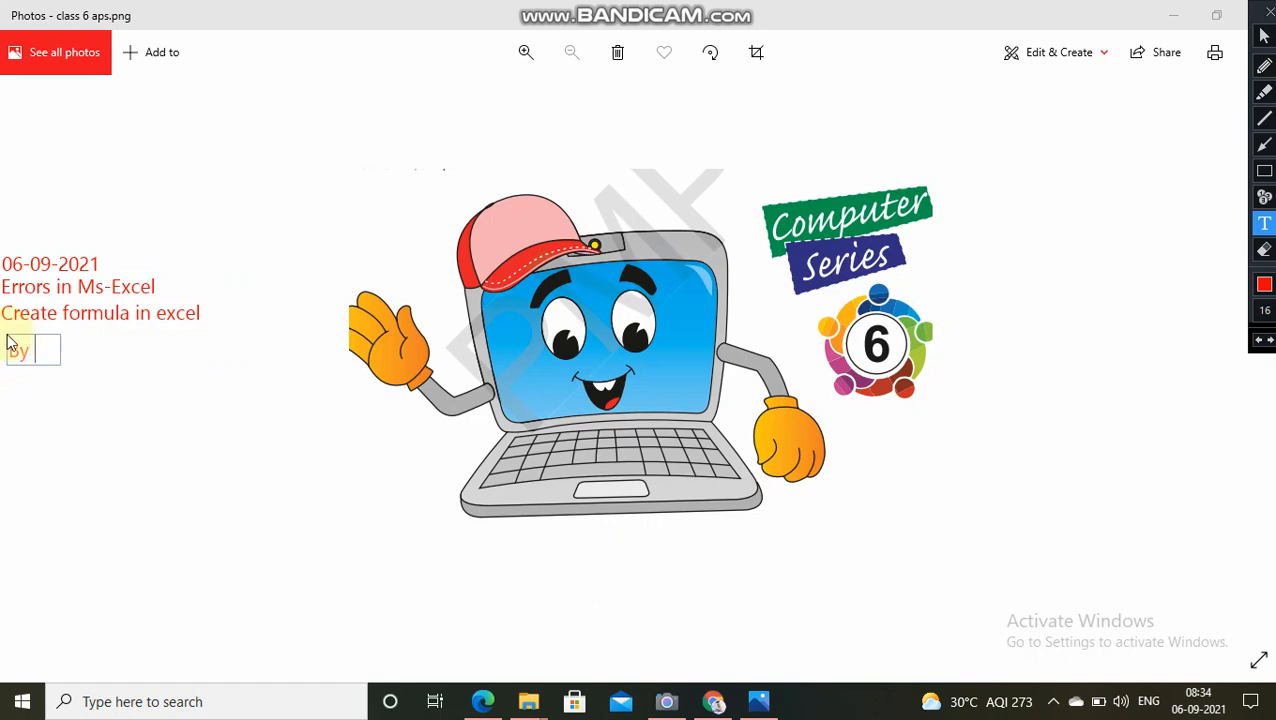
{"action": "type", "text": ": Atul MIshra"}
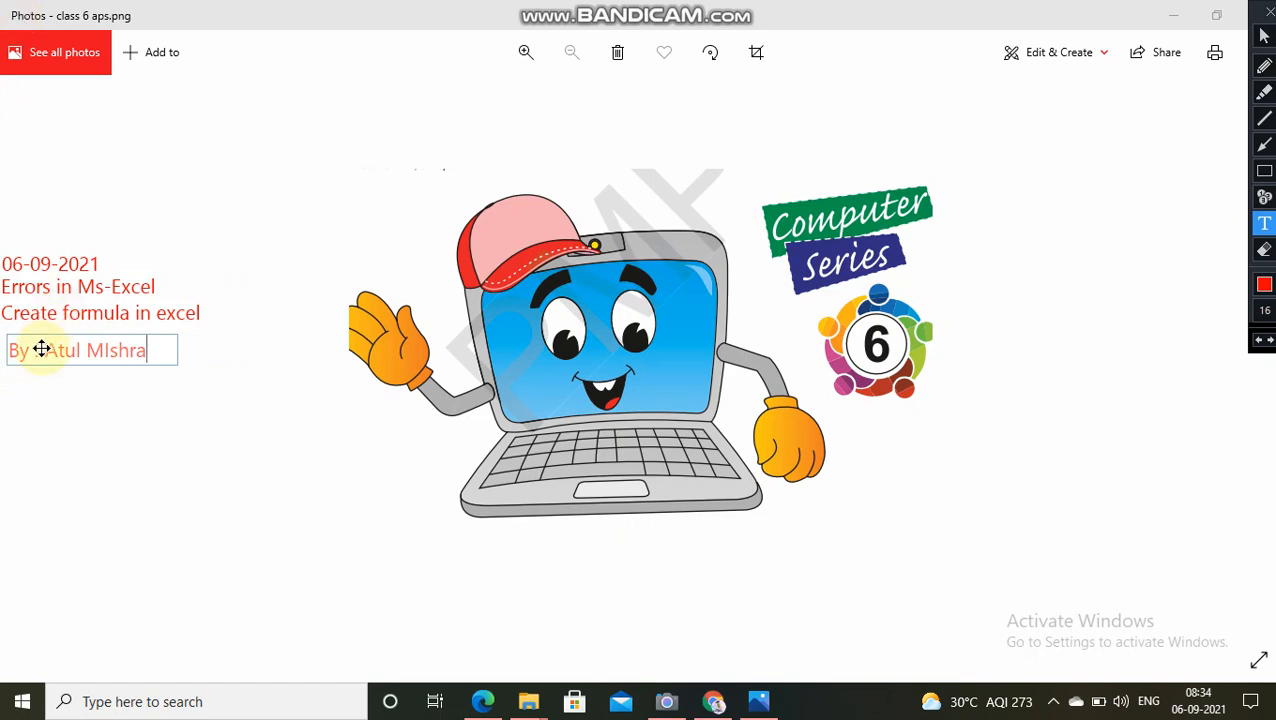
{"action": "left_click_drag", "start_coordinate": [41, 348], "coordinate": [37, 339]}
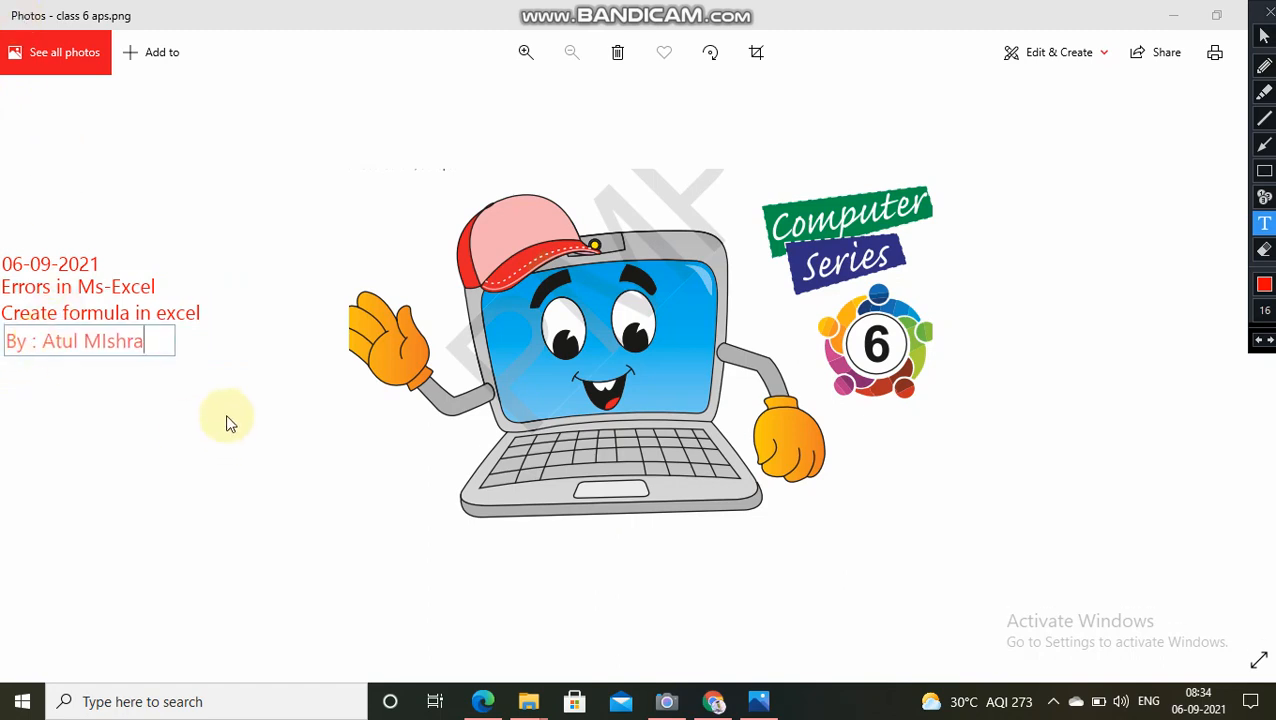
{"action": "left_click", "coordinate": [226, 424]}
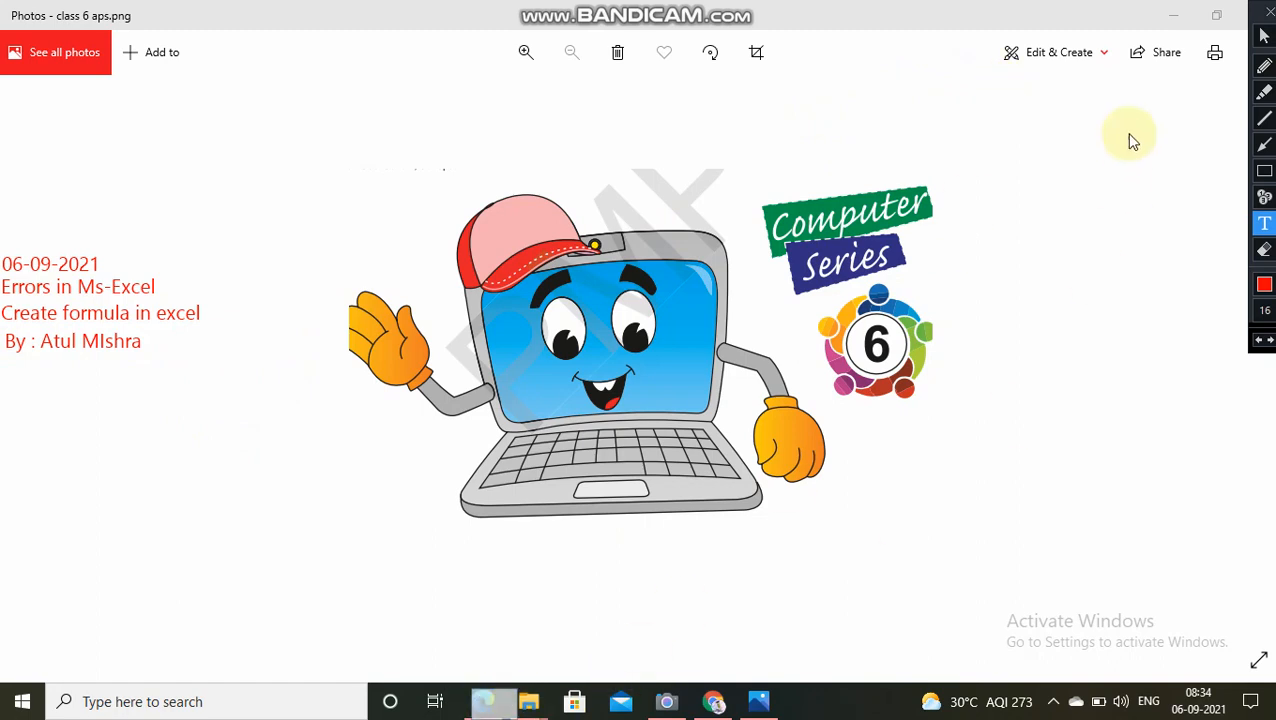
Step: Switch to the textbook PDF in Edge, then launch Microsoft Excel from the installed Microsoft Office programs
{"action": "left_click", "coordinate": [484, 701]}
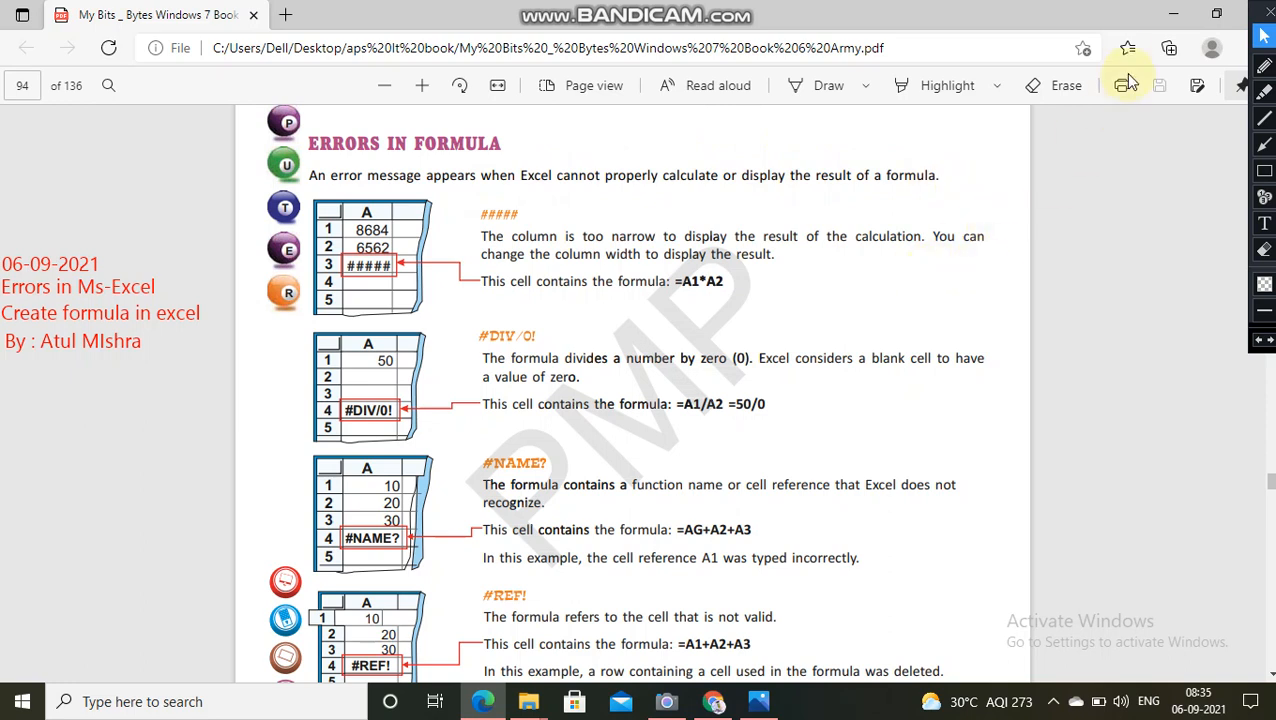
{"action": "left_click", "coordinate": [22, 703]}
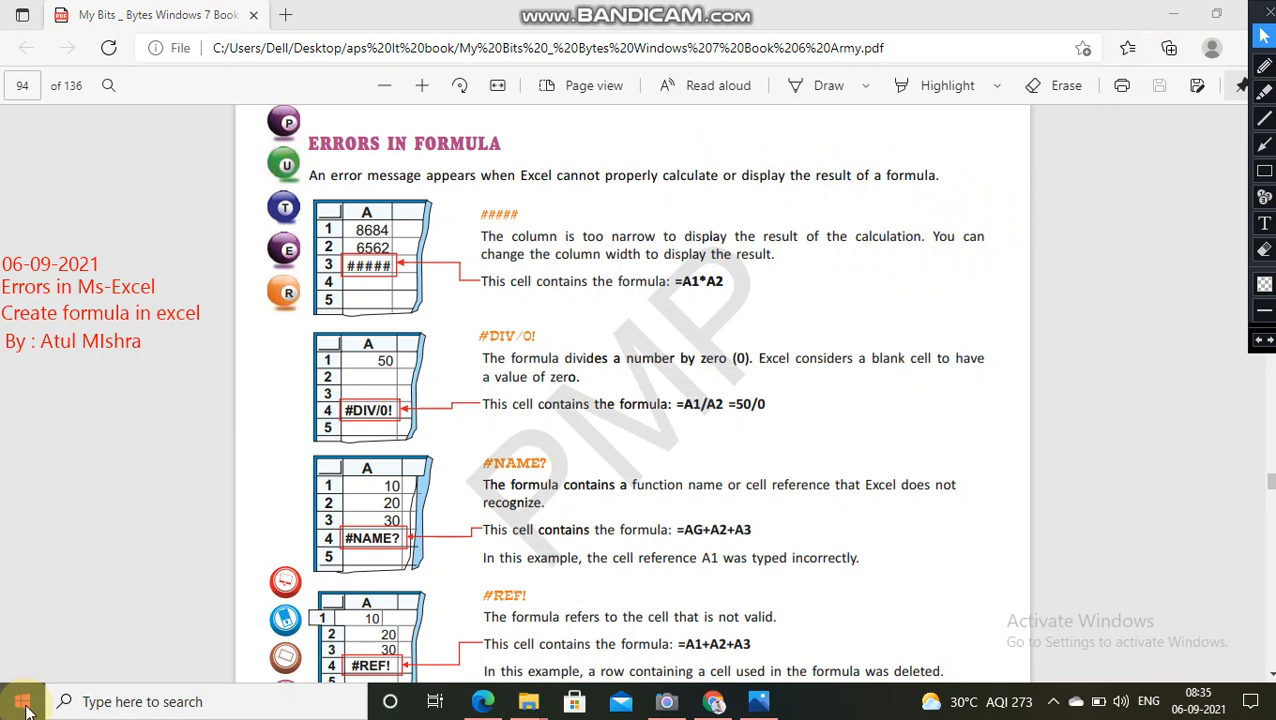
{"action": "left_click", "coordinate": [22, 703]}
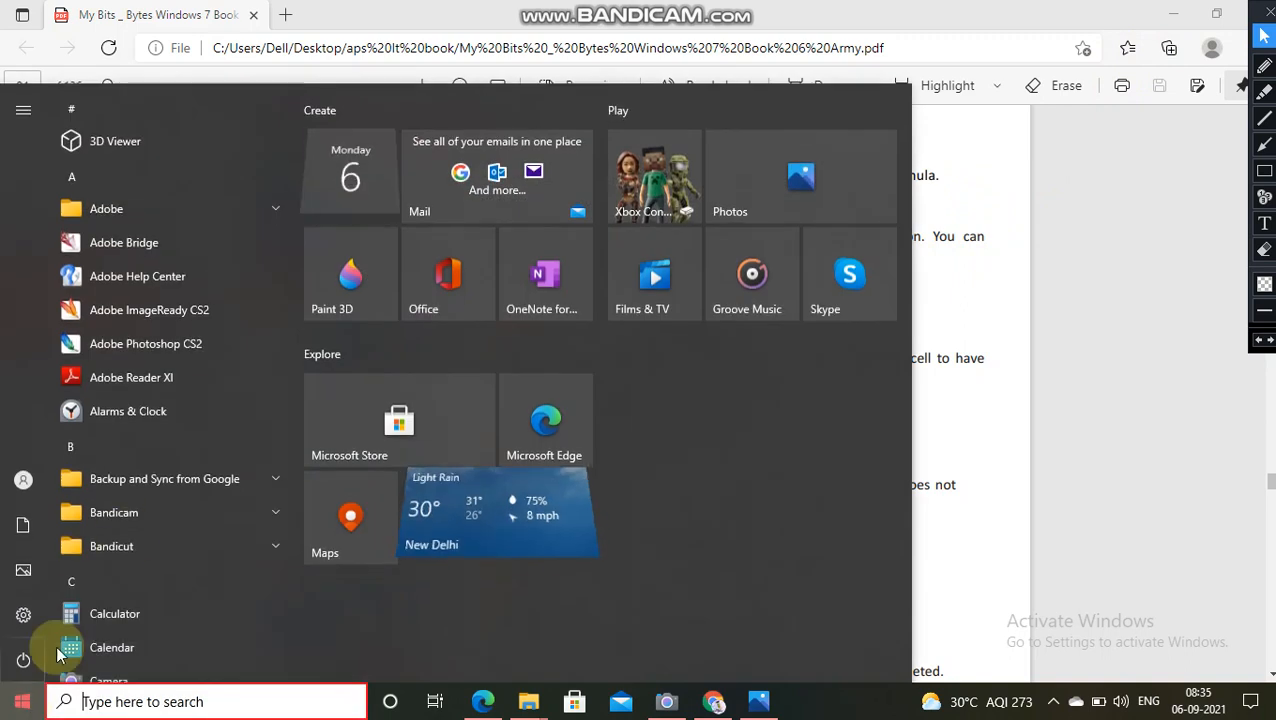
{"action": "scroll", "coordinate": [159, 451], "scroll_direction": "down", "scroll_amount": 5}
{"action": "scroll", "coordinate": [159, 500], "scroll_direction": "down", "scroll_amount": 12}
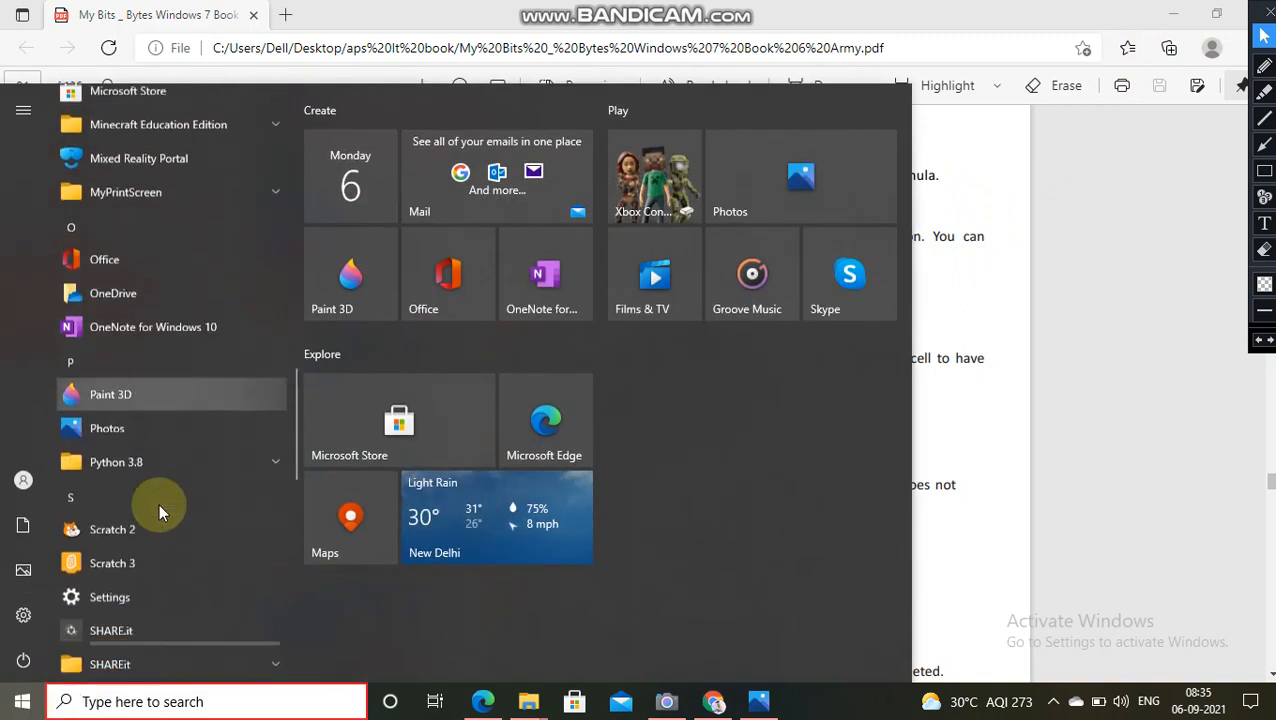
{"action": "scroll", "coordinate": [160, 503], "scroll_direction": "up", "scroll_amount": 20}
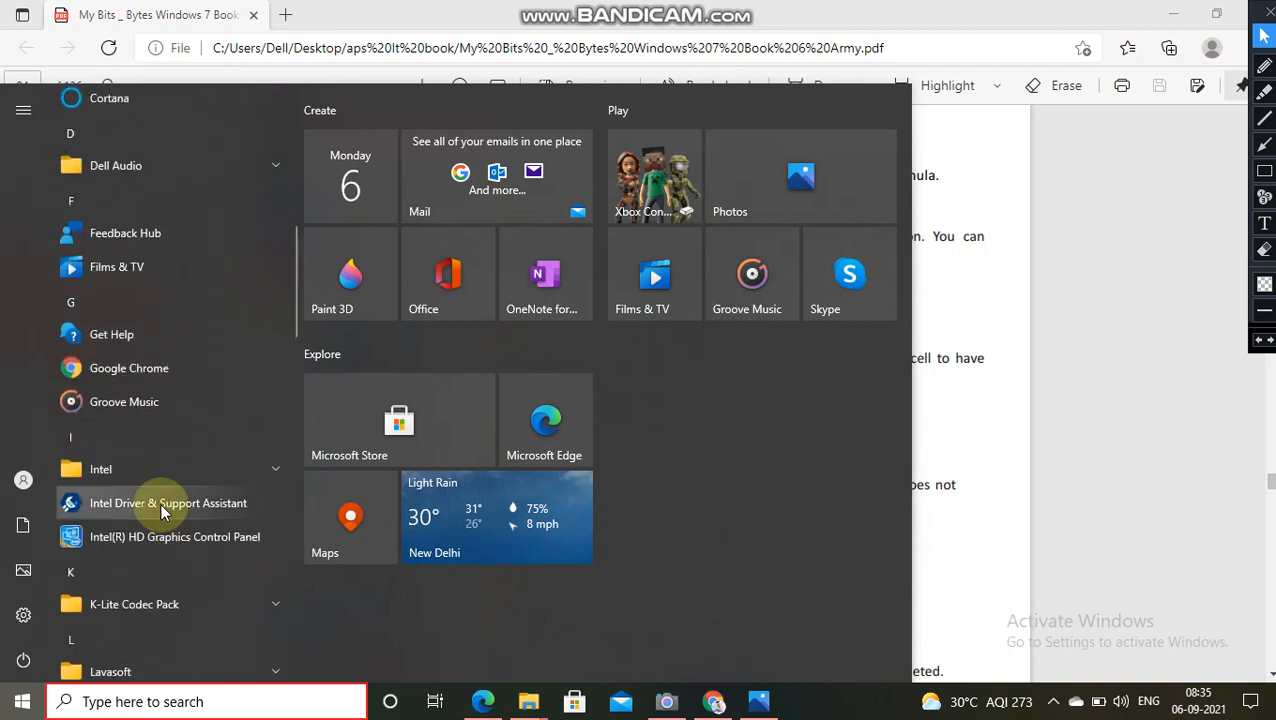
{"action": "scroll", "coordinate": [162, 512], "scroll_direction": "down", "scroll_amount": 10}
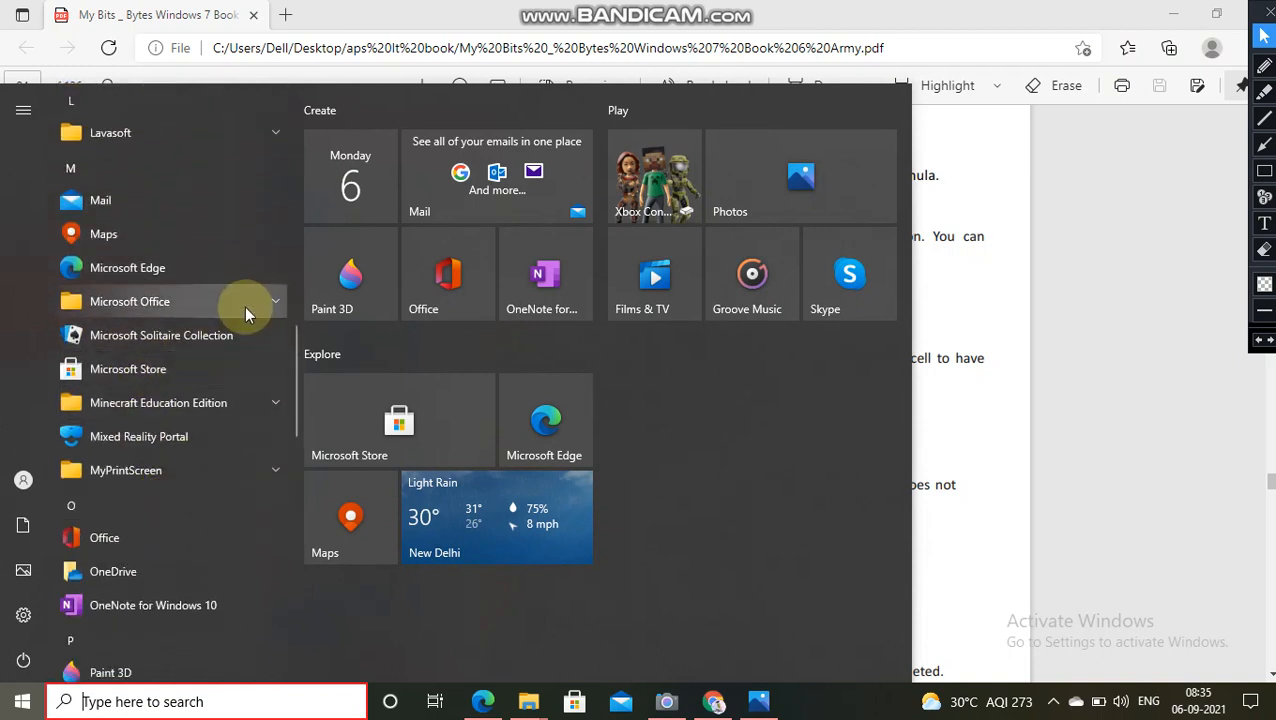
{"action": "left_click", "coordinate": [277, 299]}
{"action": "scroll", "coordinate": [177, 590], "scroll_direction": "down", "scroll_amount": 5}
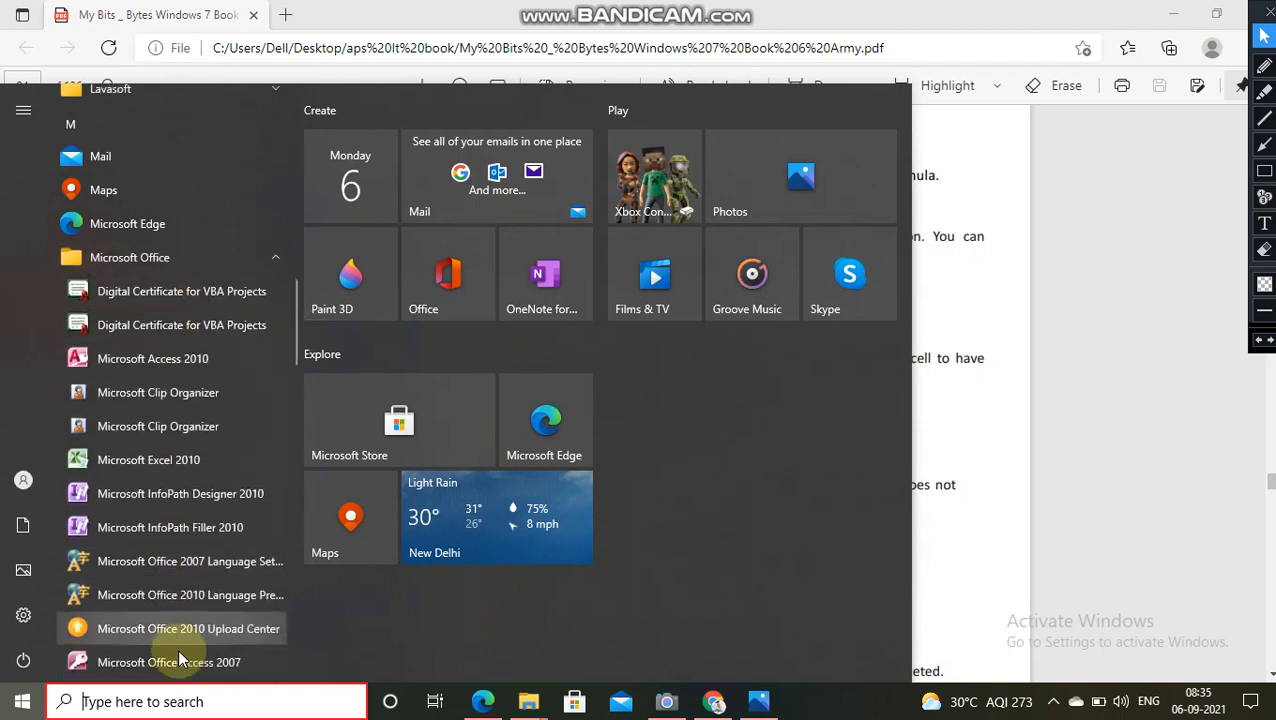
{"action": "left_click", "coordinate": [781, 399]}
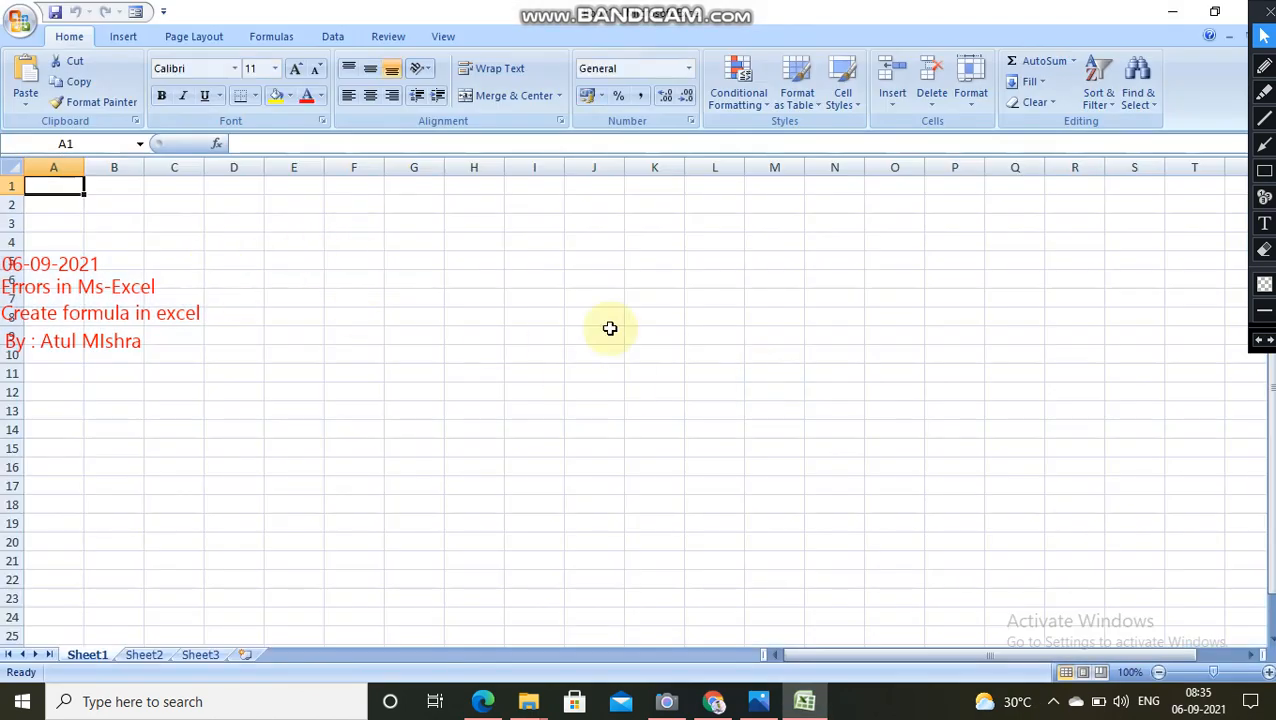
Step: Erase all the red text annotations from the screen and return to the normal pointer
{"action": "left_click", "coordinate": [1264, 250]}
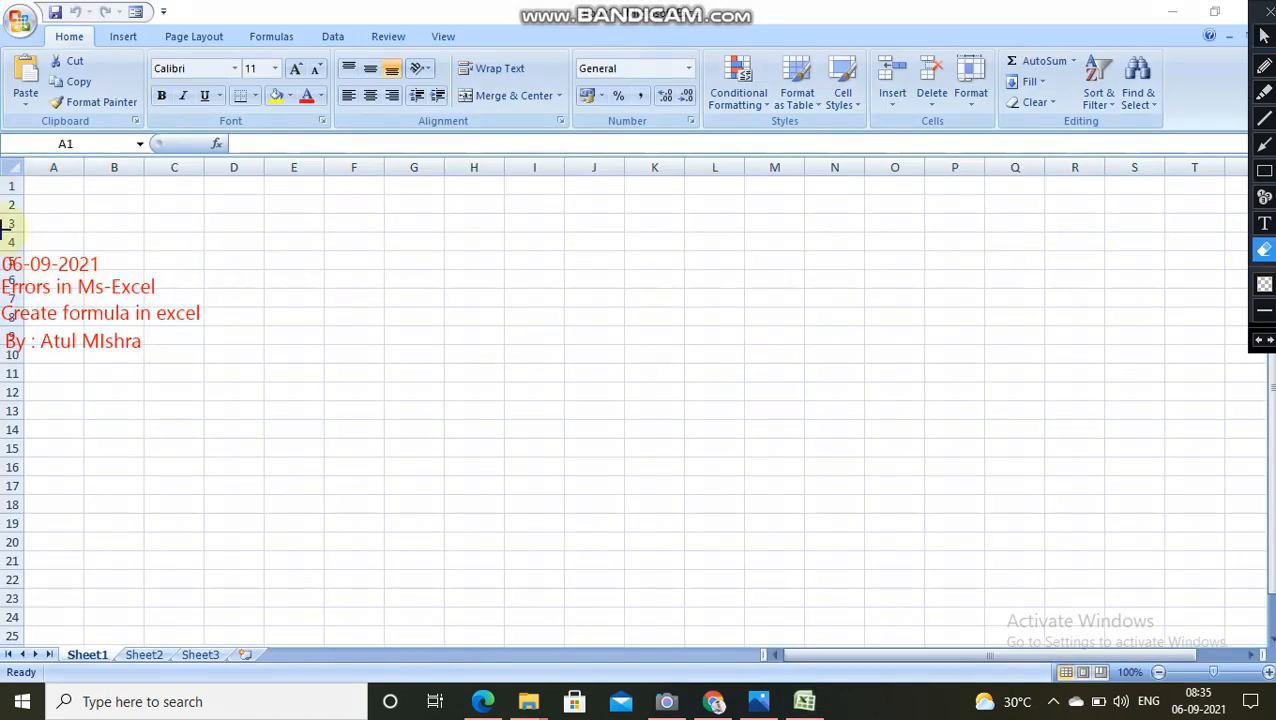
{"action": "left_click_drag", "start_coordinate": [3, 229], "coordinate": [211, 452]}
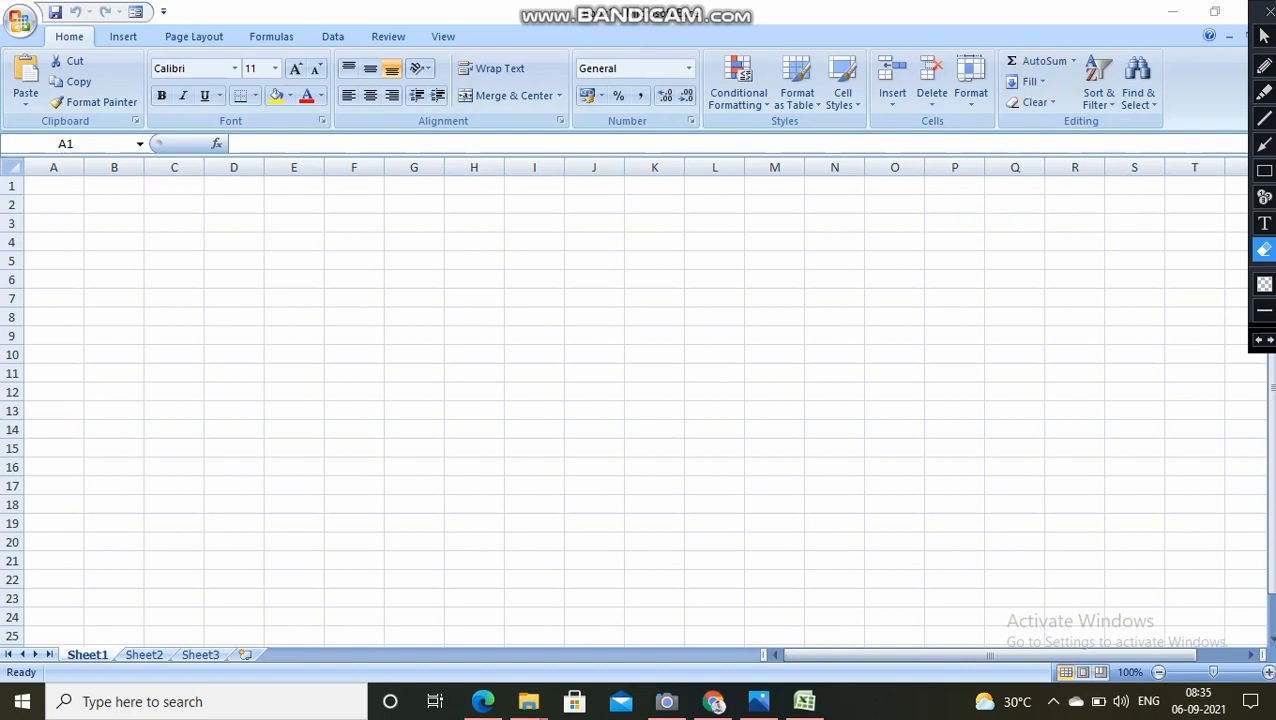
{"action": "left_click", "coordinate": [1264, 36]}
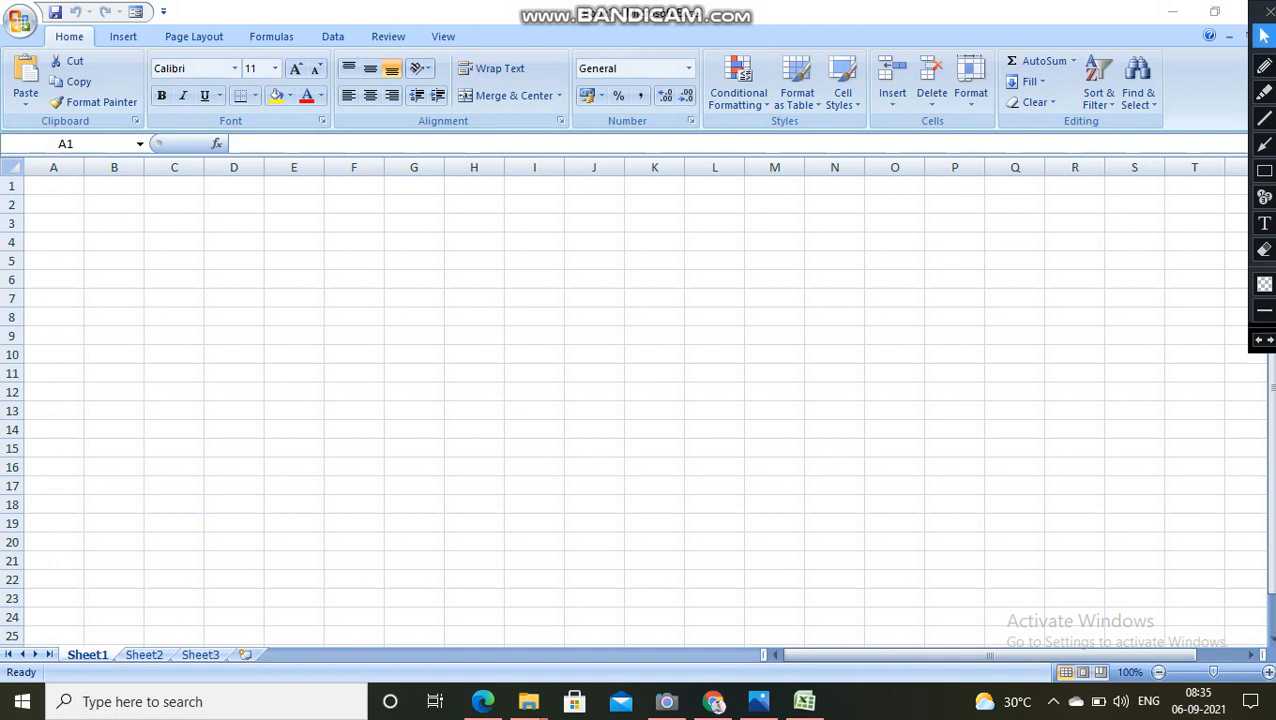
Step: Arrange the windows side by side, with the textbook PDF on the left half and the Excel workbook on the right half
{"action": "left_click", "coordinate": [1172, 12]}
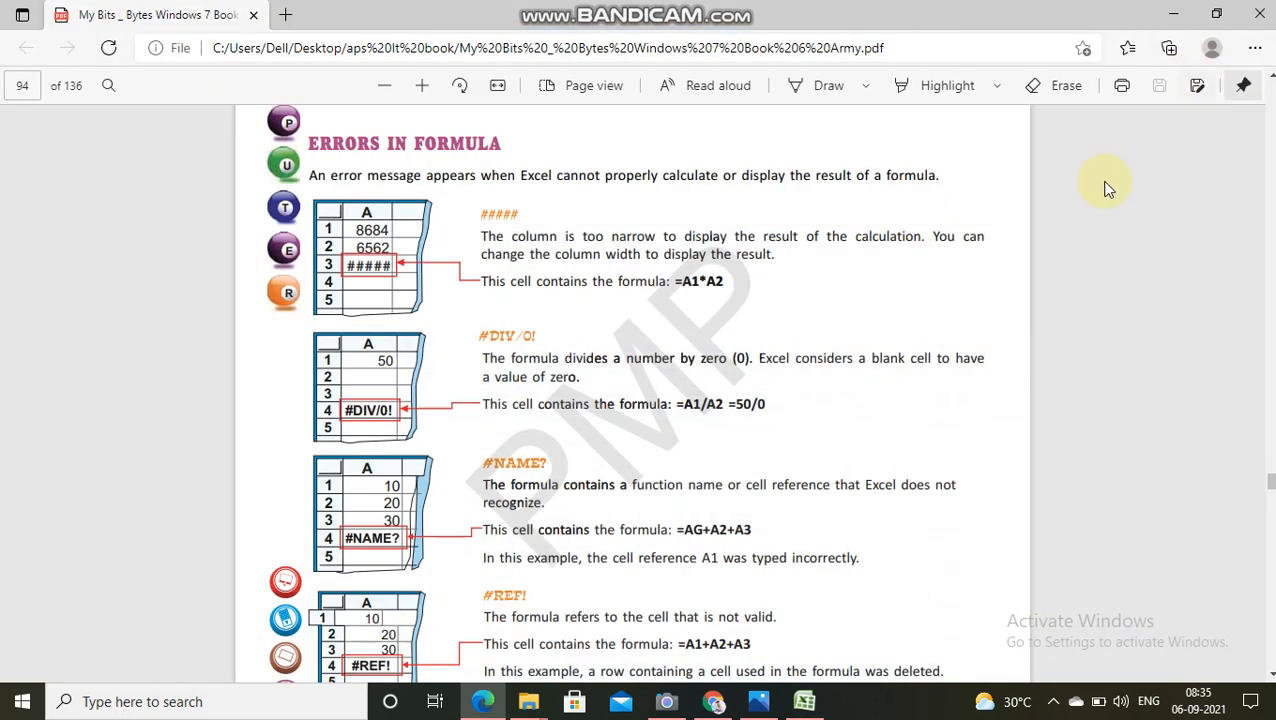
{"action": "key", "text": "super+Left"}
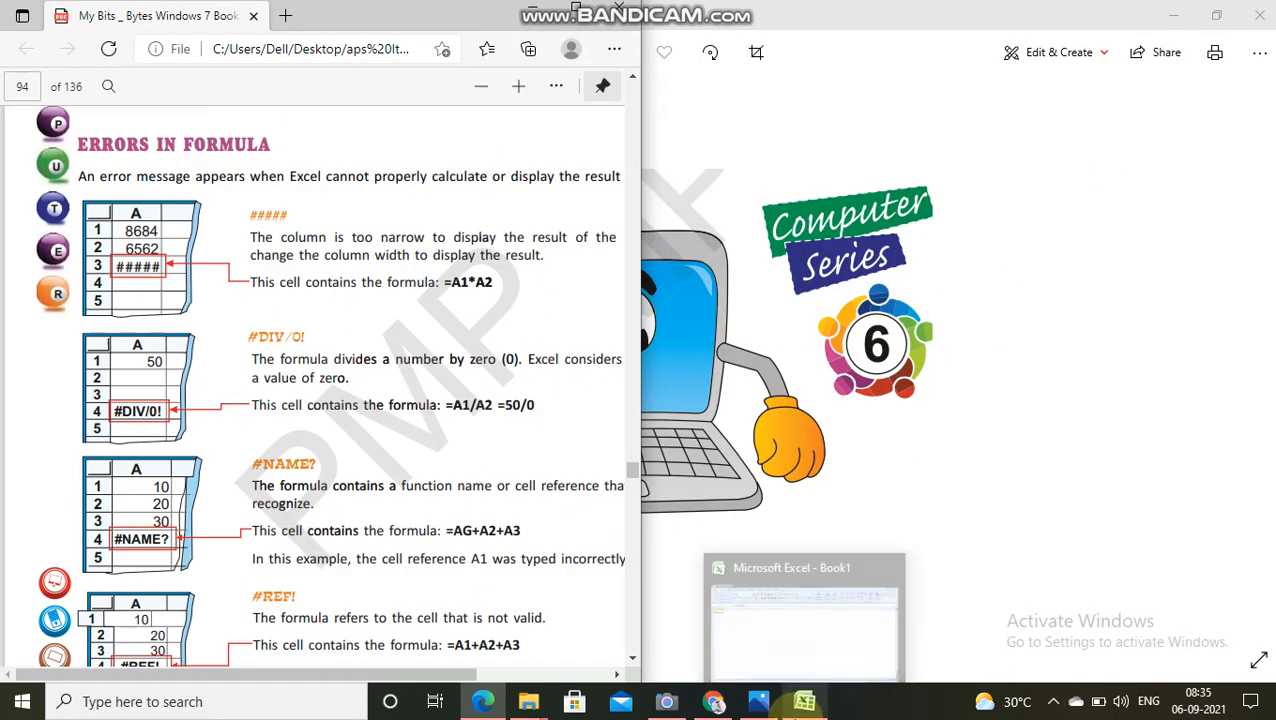
{"action": "left_click", "coordinate": [804, 701]}
{"action": "key", "text": "super+Right"}
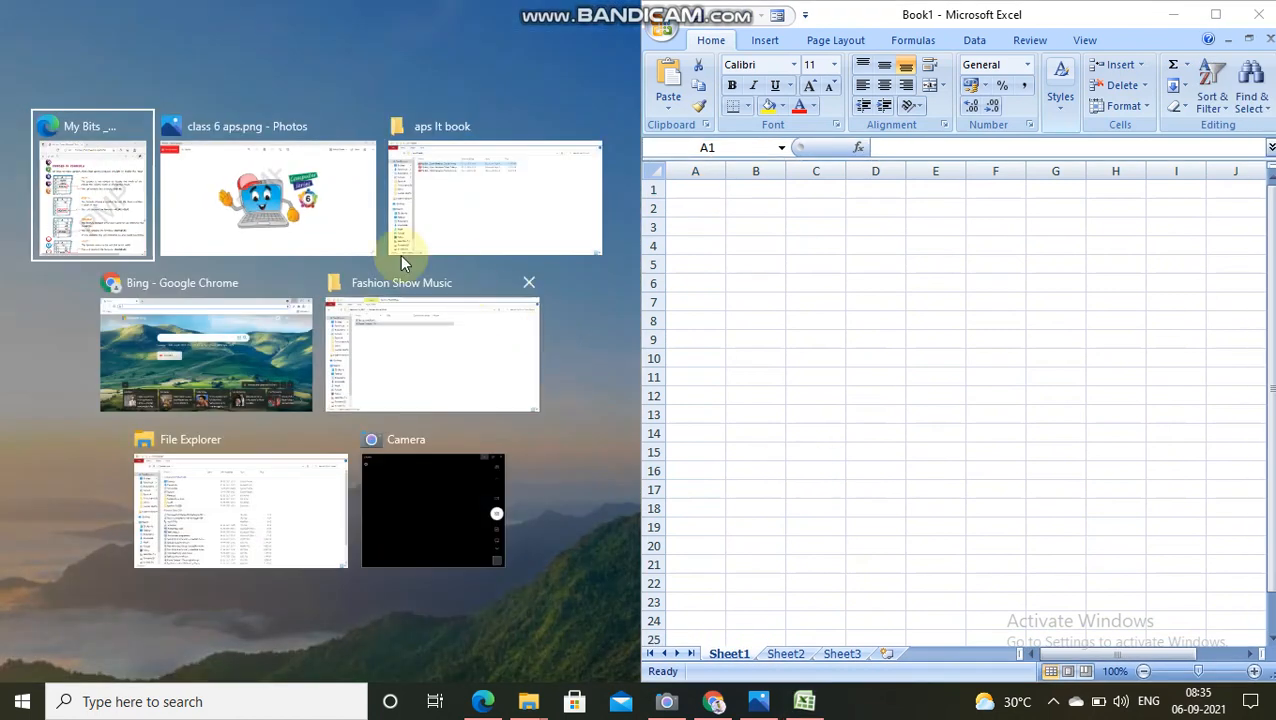
{"action": "left_click", "coordinate": [55, 195]}
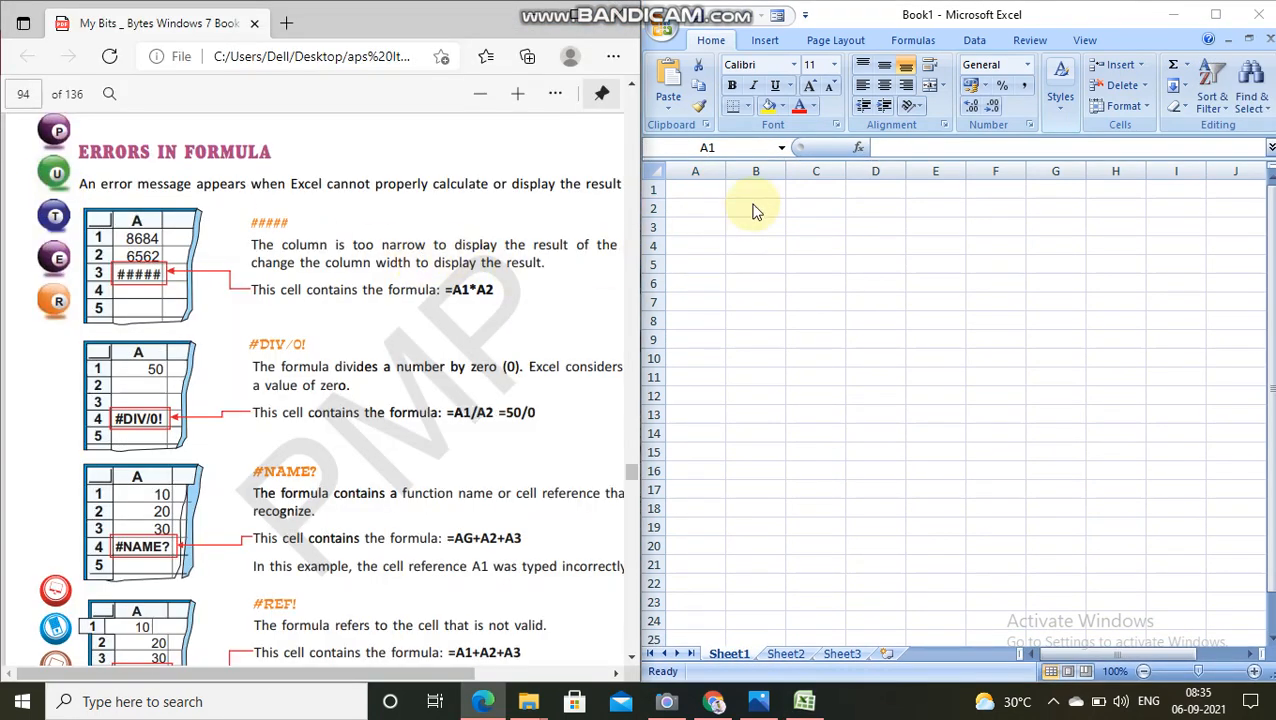
Step: Narrow column A of the blank Sheet1 to about two thirds of its default width
{"action": "left_click", "coordinate": [1254, 671]}
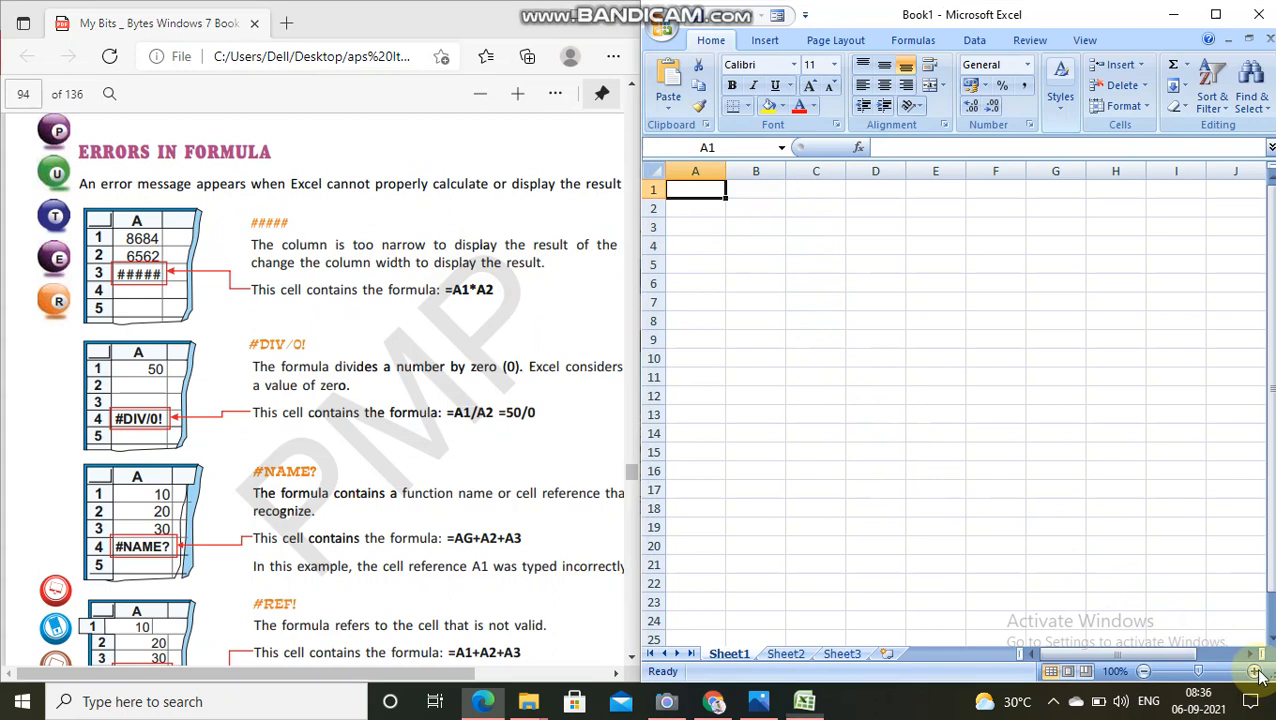
{"action": "left_click", "coordinate": [1254, 671]}
{"action": "left_click", "coordinate": [1254, 671]}
{"action": "left_click", "coordinate": [1254, 671]}
{"action": "left_click", "coordinate": [1254, 671]}
{"action": "left_click", "coordinate": [1254, 671]}
{"action": "left_click", "coordinate": [1254, 671]}
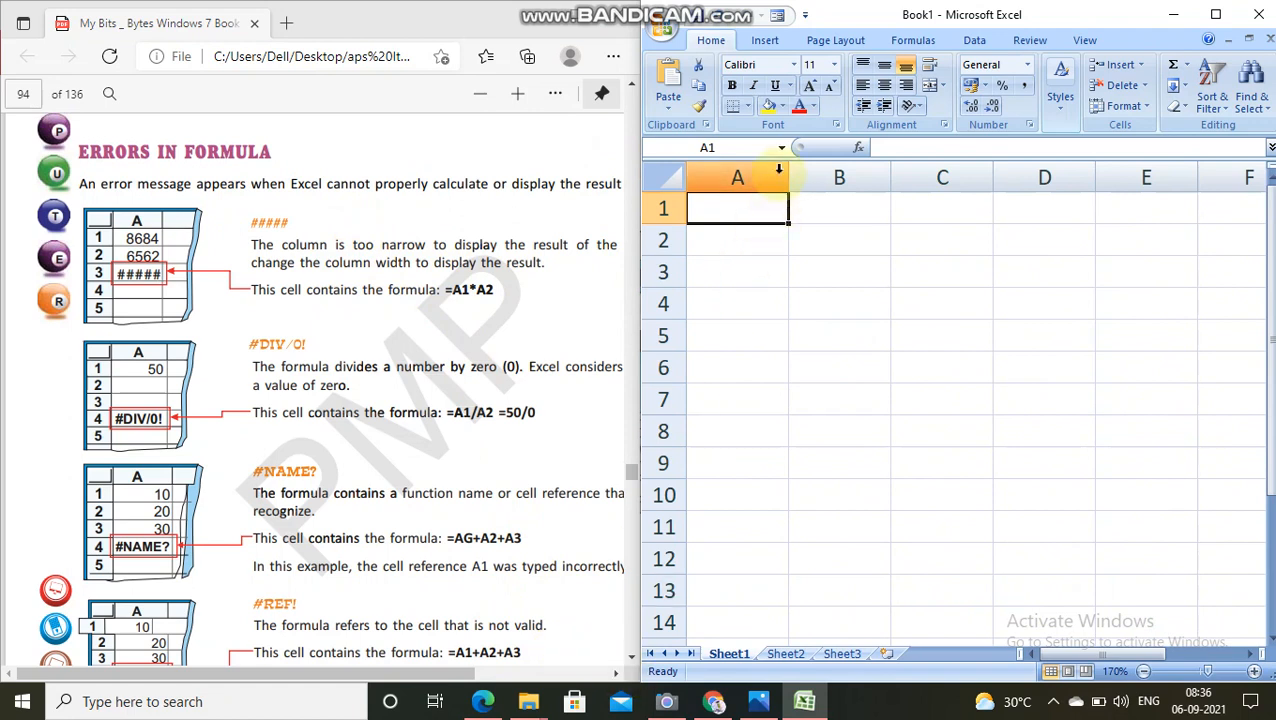
{"action": "left_click_drag", "start_coordinate": [788, 175], "coordinate": [755, 184]}
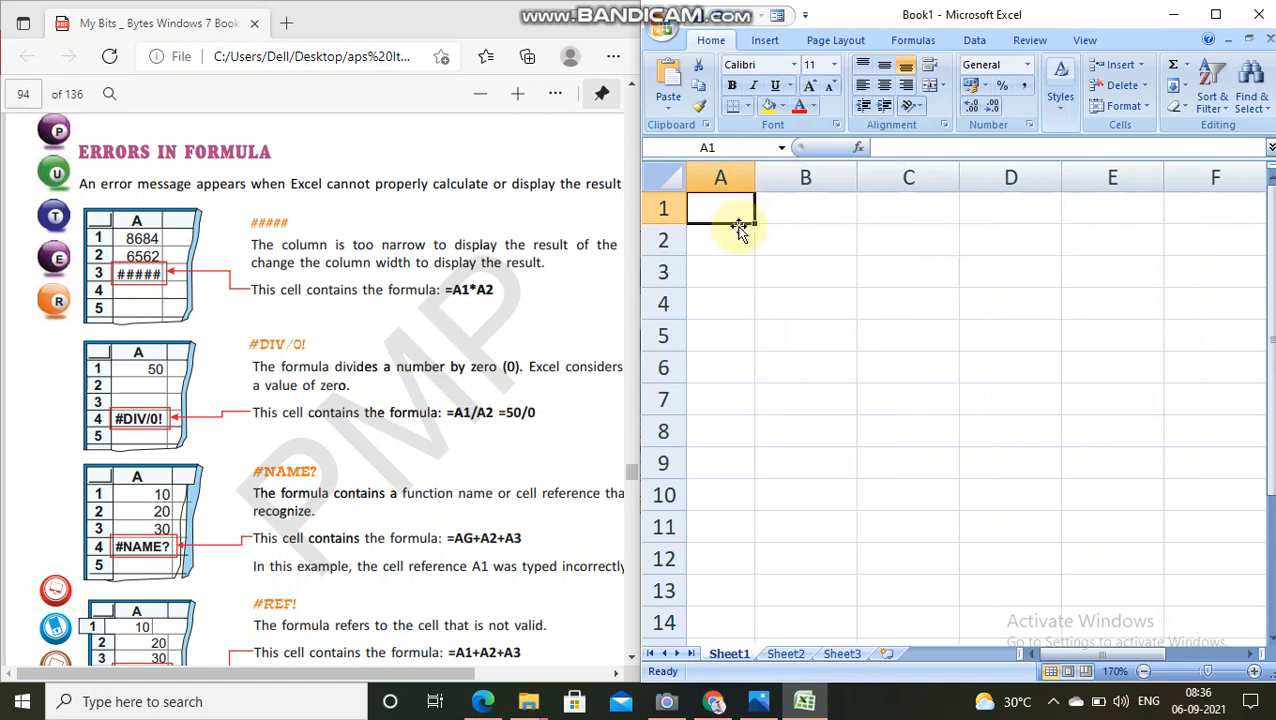
{"action": "double_click", "coordinate": [720, 211]}
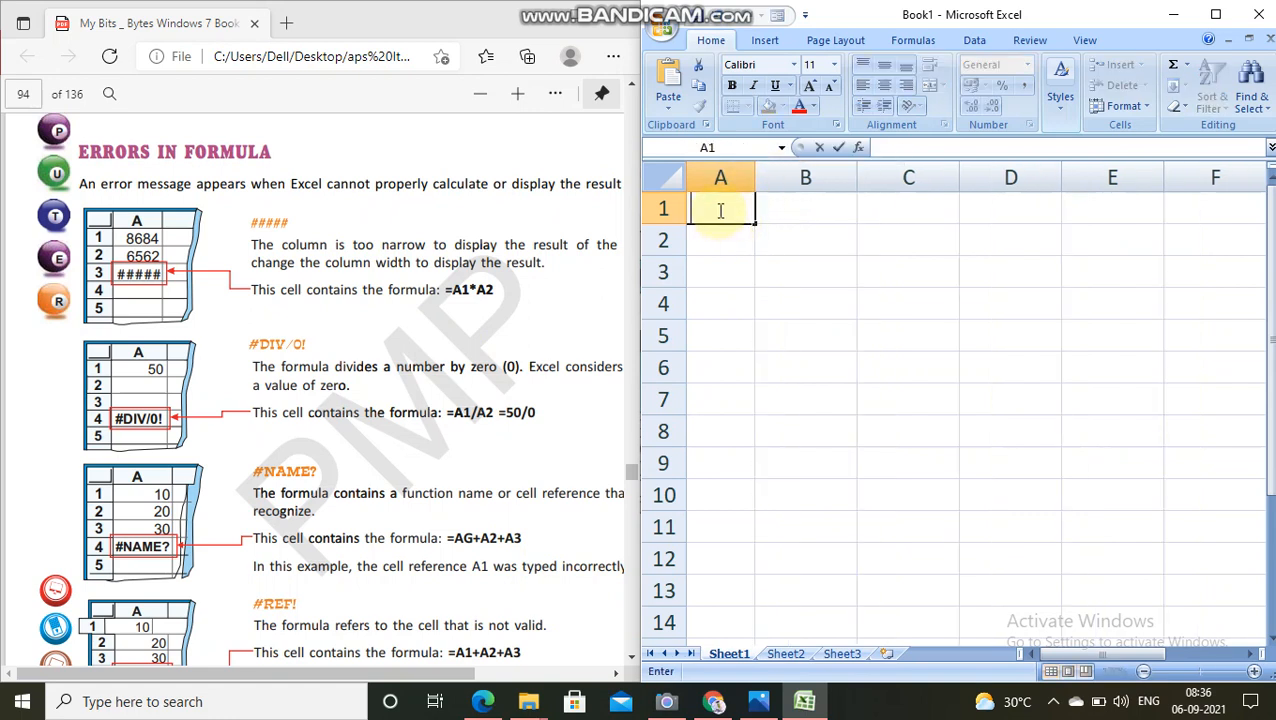
{"action": "type", "text": "="}
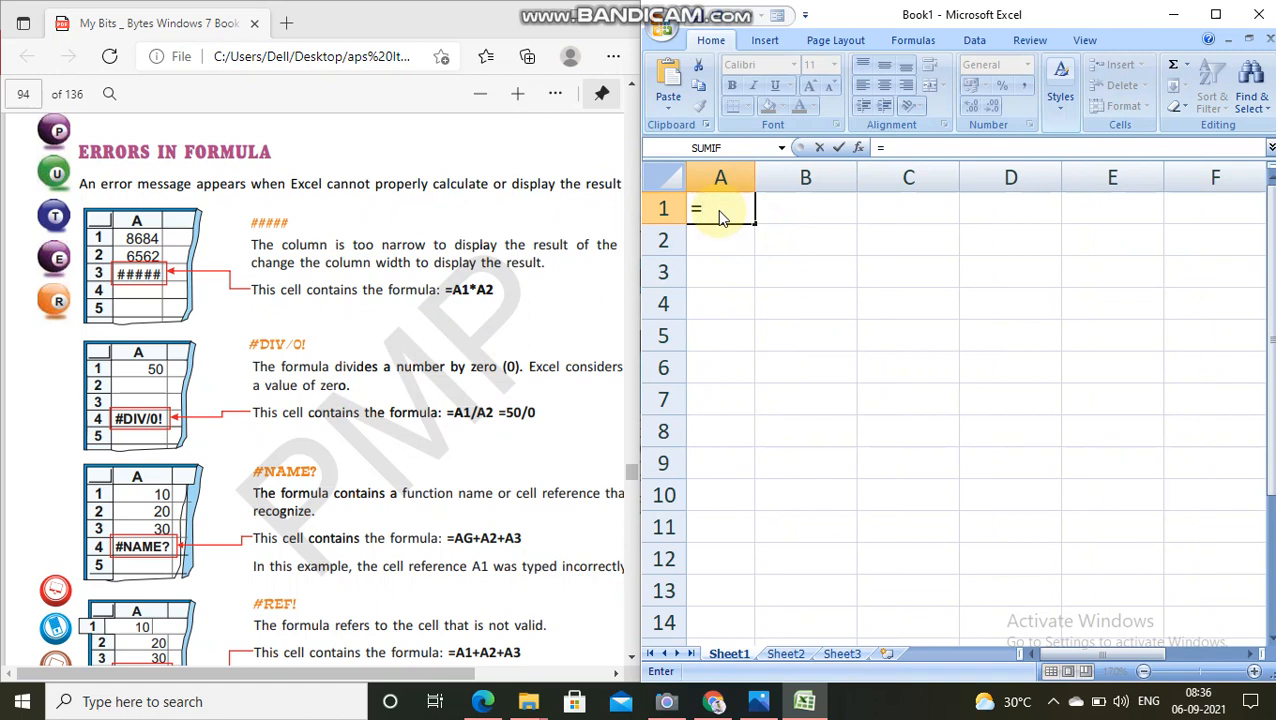
{"action": "type", "text": "A"}
{"action": "key", "text": "Return"}
{"action": "key", "text": "BackSpace"}
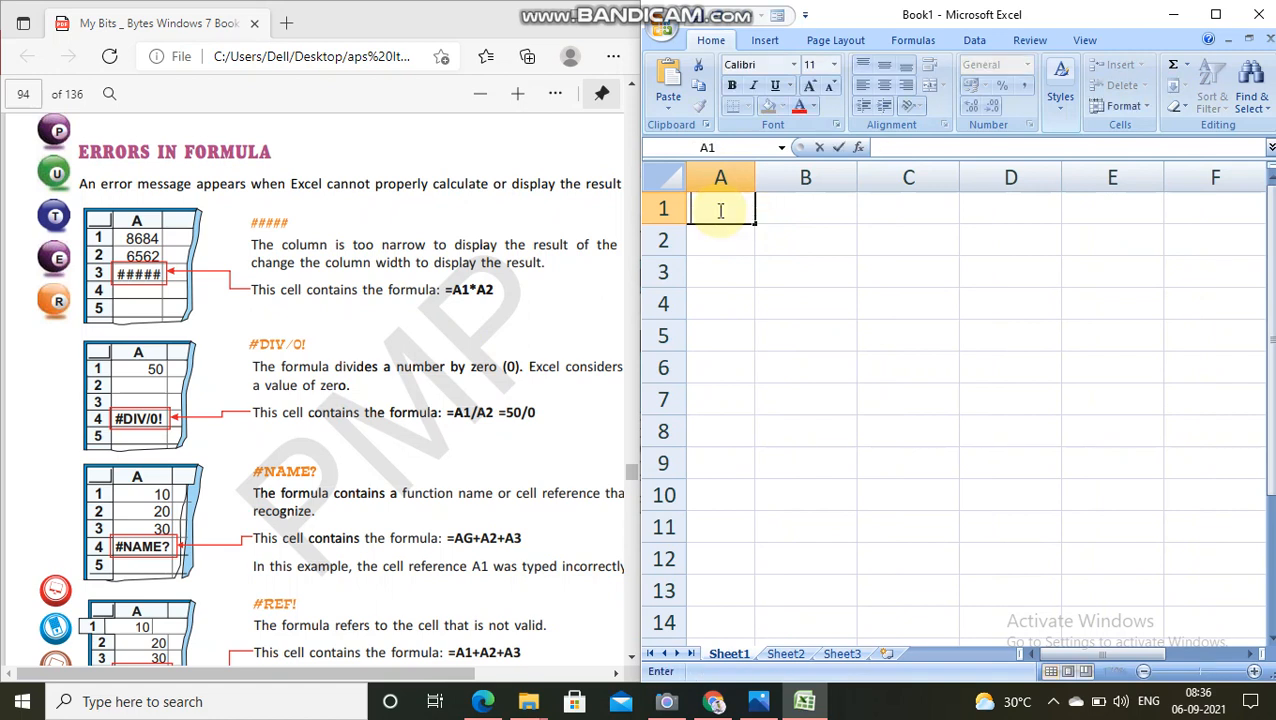
Step: Try to enter the formula =A1*A2 in cell A1 and dismiss the resulting warning
{"action": "type", "text": "+"}
{"action": "key", "text": "BackSpace"}
{"action": "type", "text": "-"}
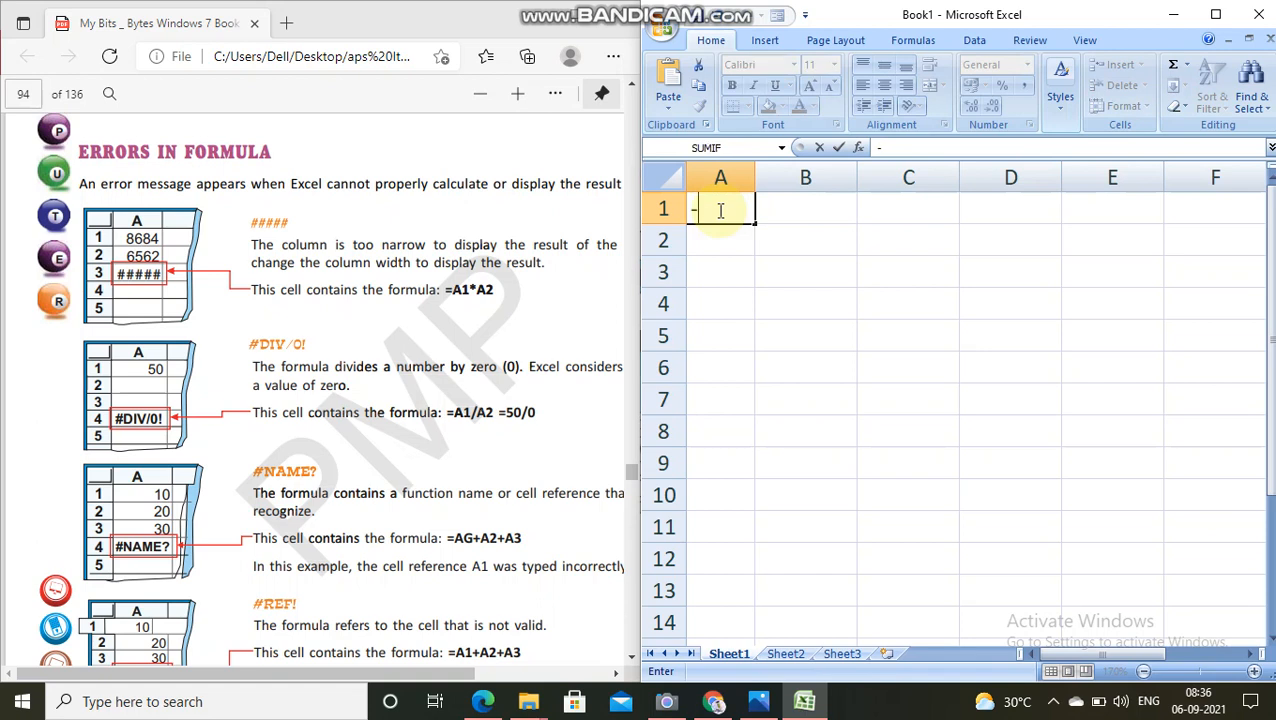
{"action": "type", "text": "A"}
{"action": "key", "text": "BackSpace"}
{"action": "key", "text": "BackSpace"}
{"action": "type", "text": "=A1"}
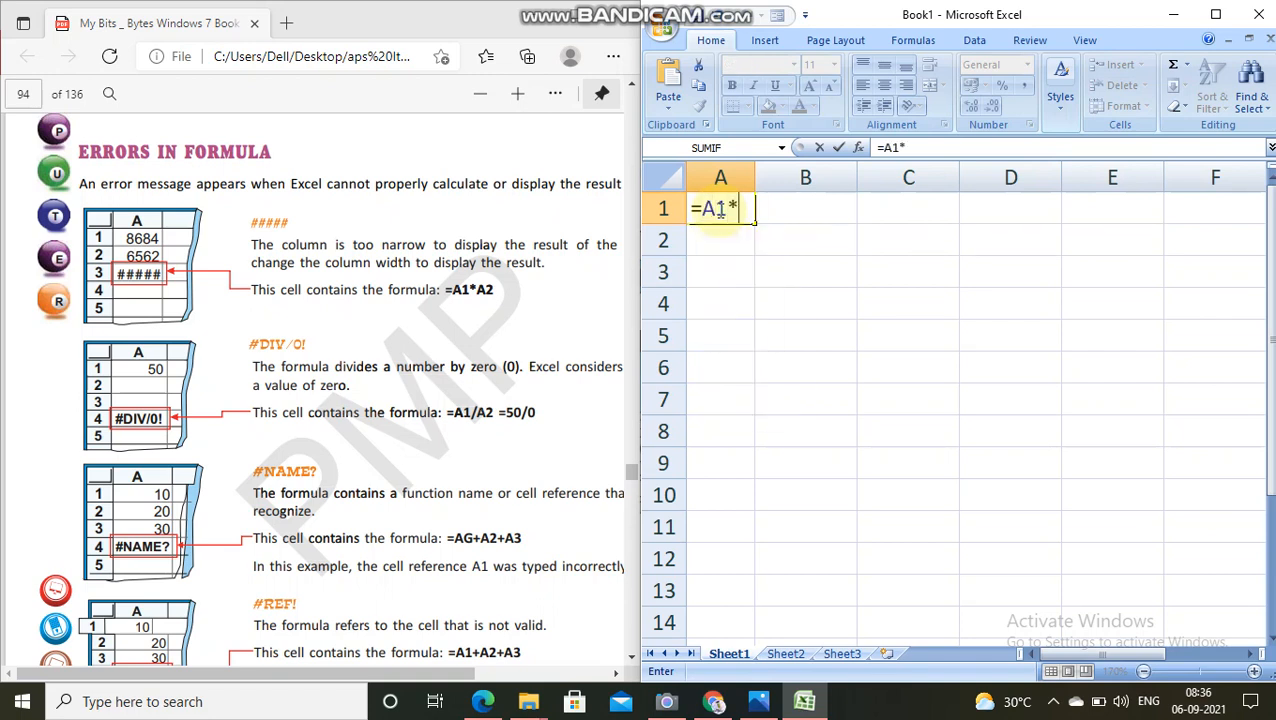
{"action": "type", "text": "*A2"}
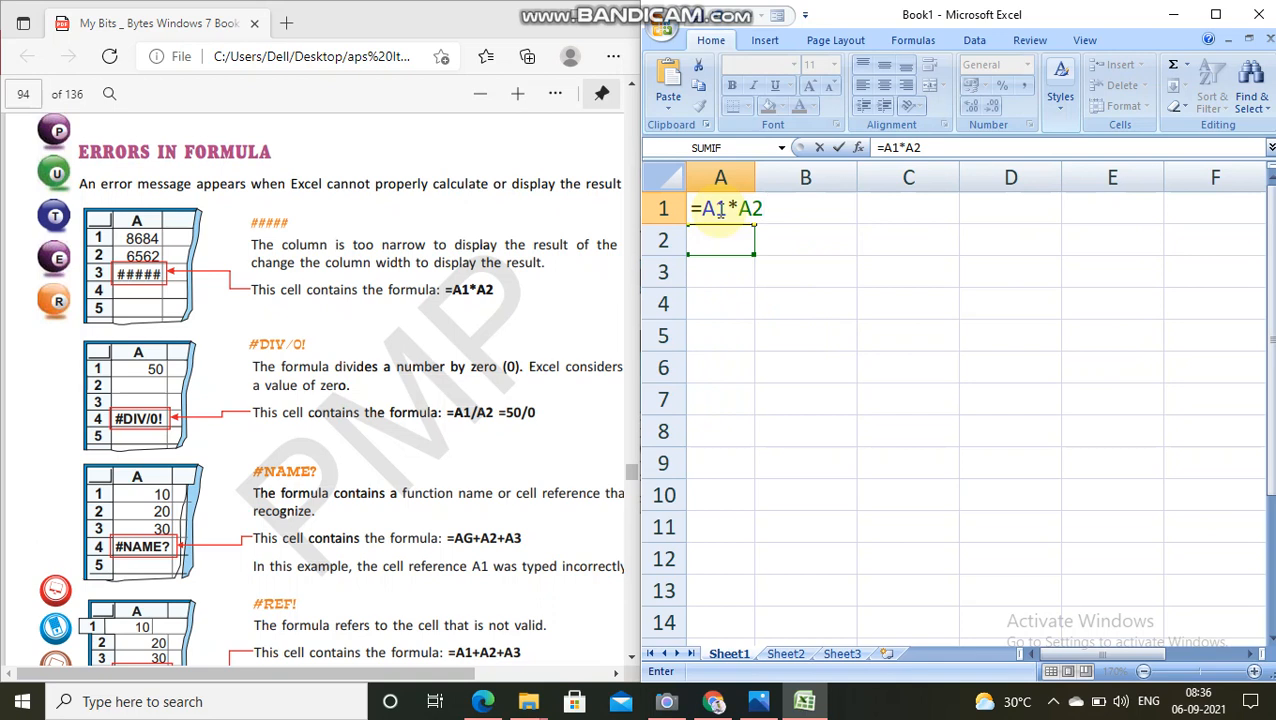
{"action": "key", "text": "Return"}
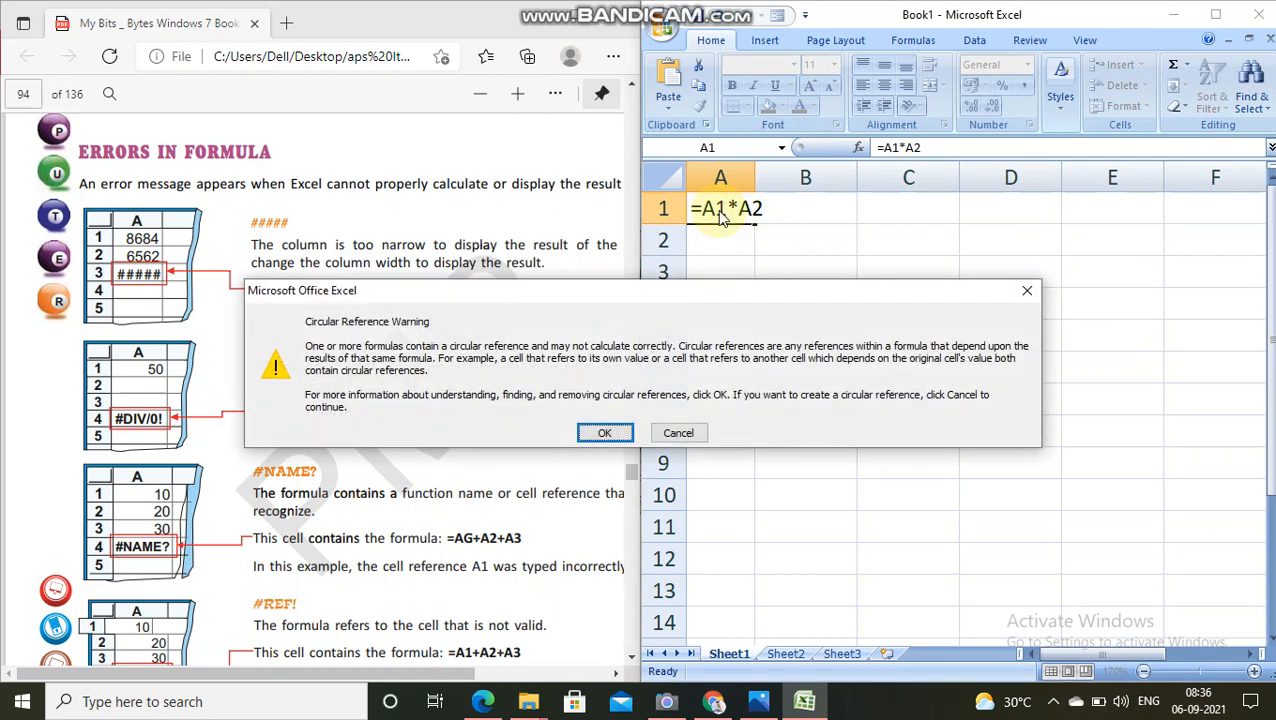
{"action": "left_click", "coordinate": [605, 433]}
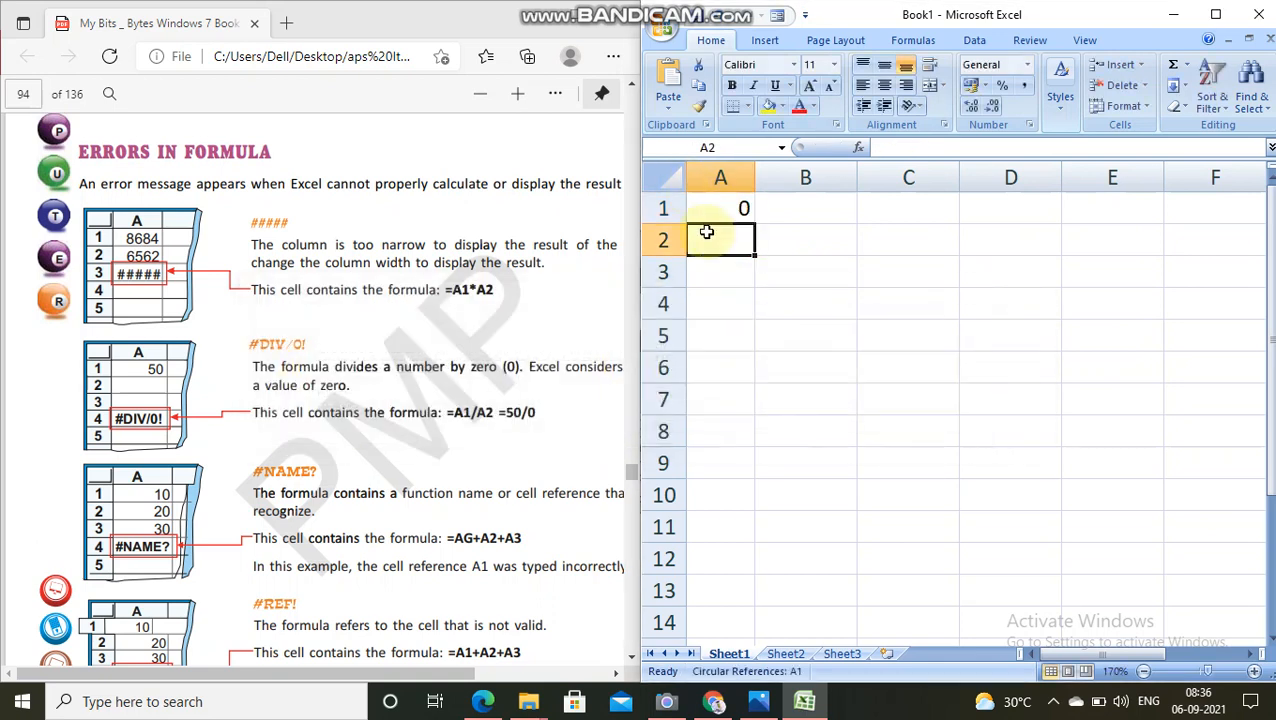
Step: Replace the content of cell A1 with 2, and enter 4 in A2 and 6 in A3
{"action": "left_click", "coordinate": [740, 209]}
{"action": "key", "text": "BackSpace"}
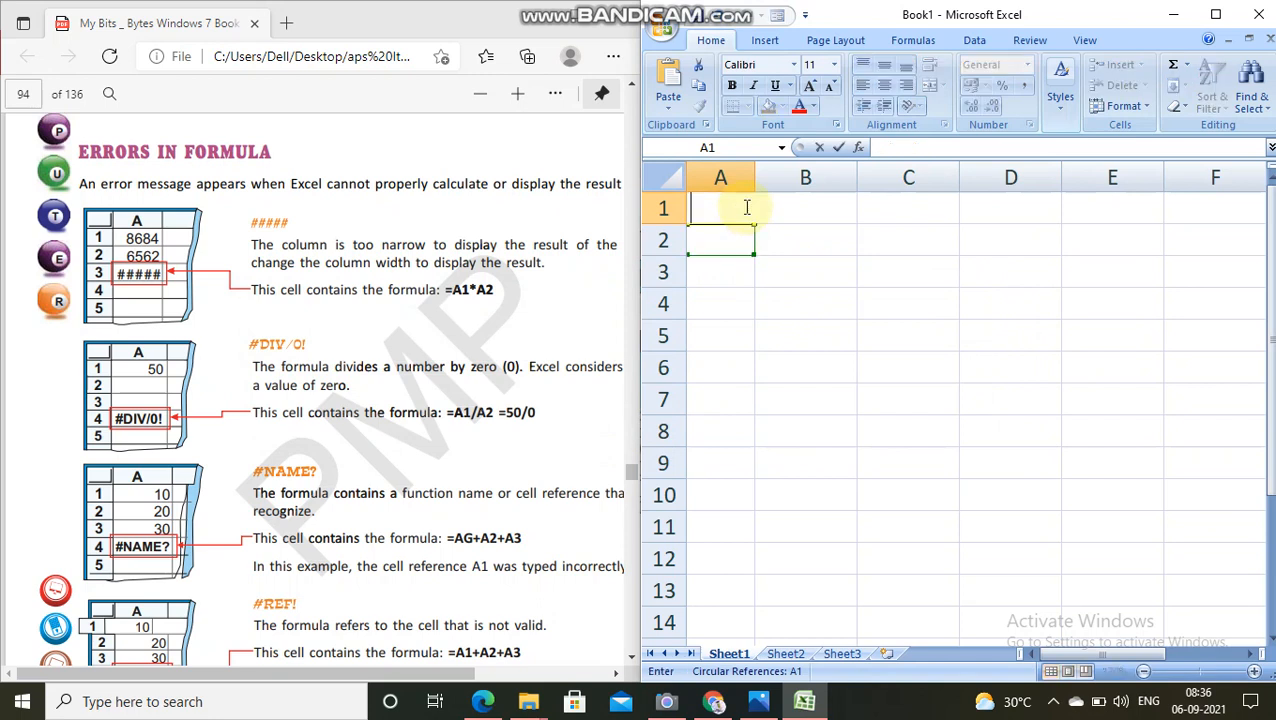
{"action": "type", "text": "2"}
{"action": "key", "text": "Return"}
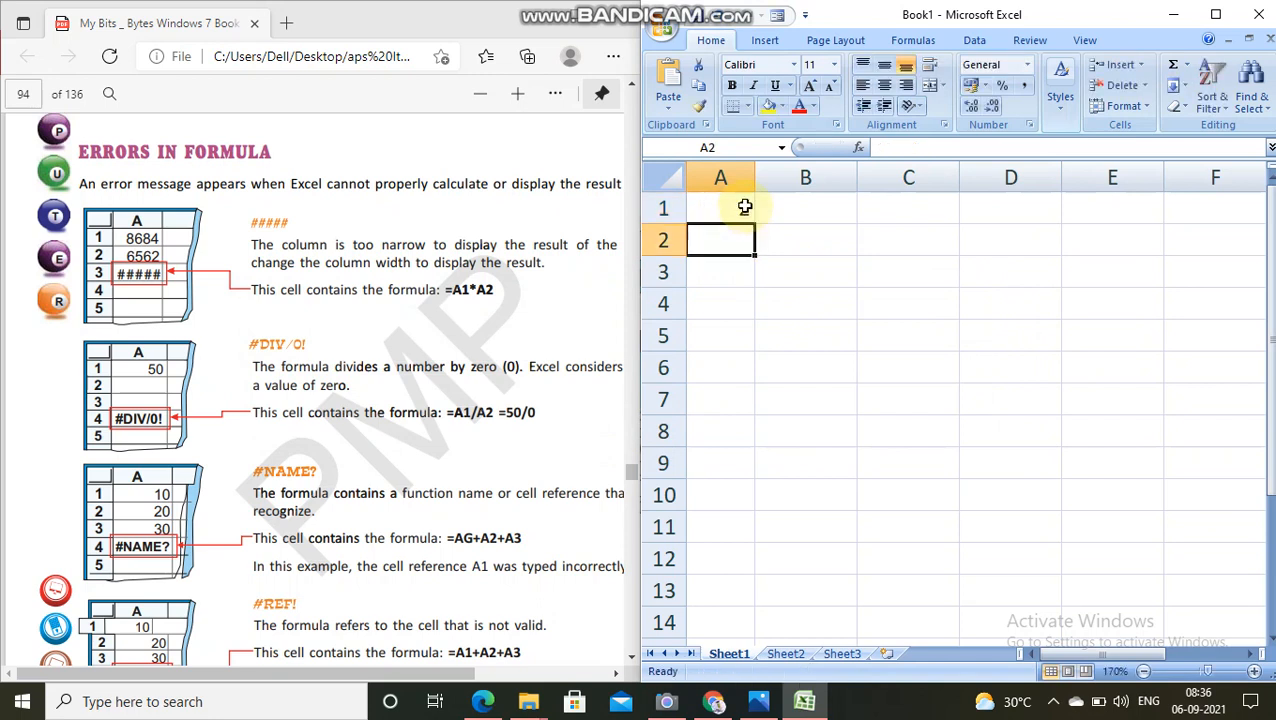
{"action": "type", "text": "4"}
{"action": "key", "text": "Return"}
{"action": "type", "text": "6"}
{"action": "key", "text": "Return"}
{"action": "key", "text": "F1"}
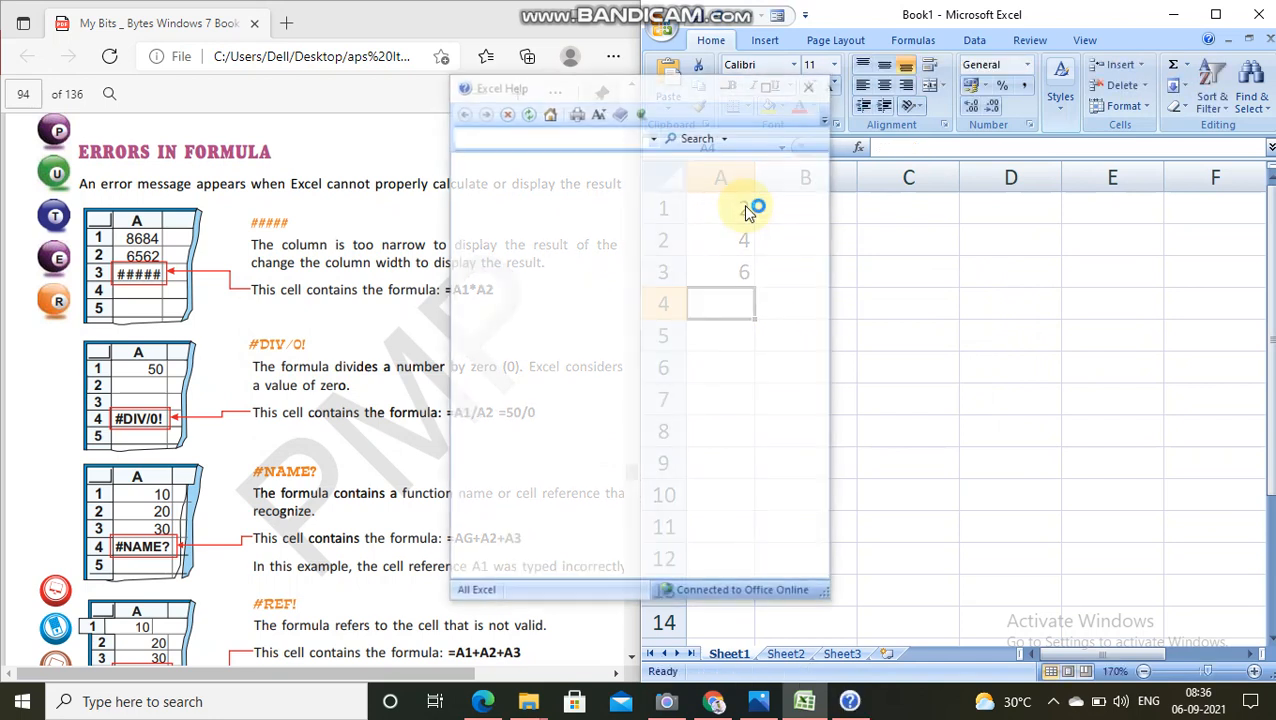
{"action": "type", "text": "8"}
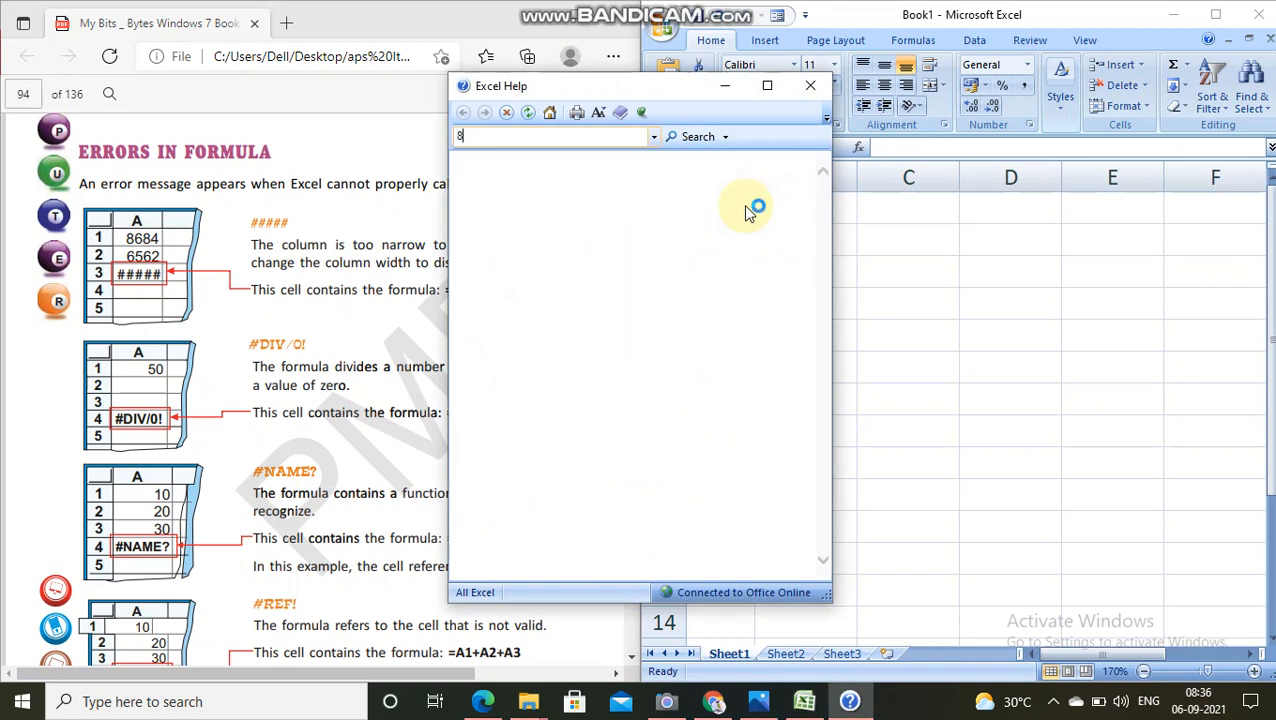
{"action": "left_click", "coordinate": [812, 87]}
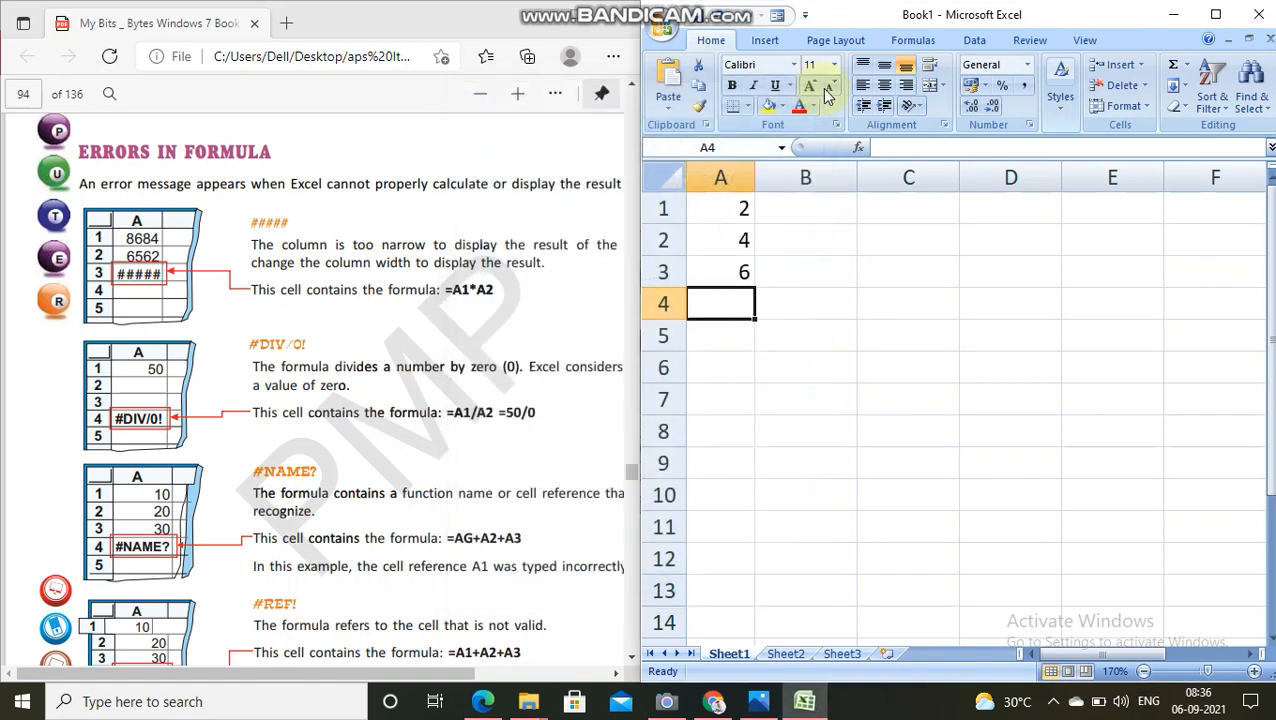
Step: Fill cells B1 to B3 with the values 3, 5 and 2
{"action": "left_click", "coordinate": [780, 218]}
{"action": "type", "text": "3"}
{"action": "key", "text": "Return"}
{"action": "type", "text": "5"}
{"action": "key", "text": "Return"}
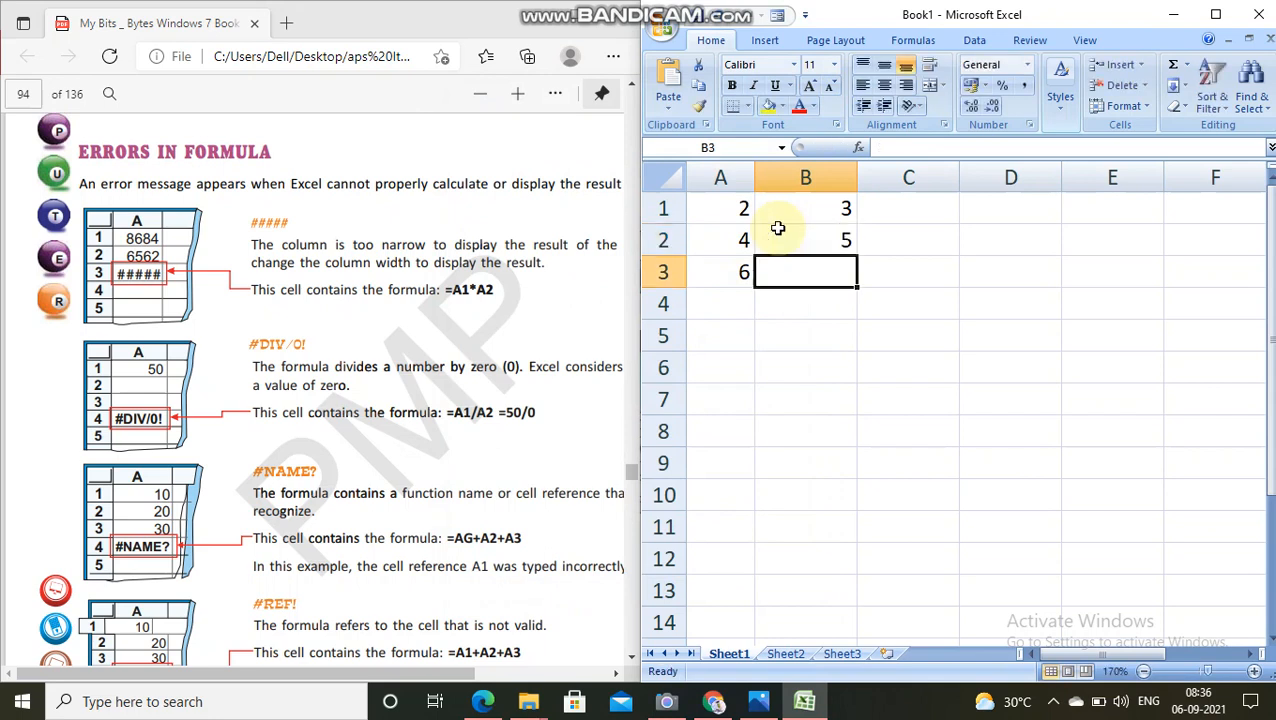
{"action": "type", "text": "2"}
{"action": "key", "text": "Return"}
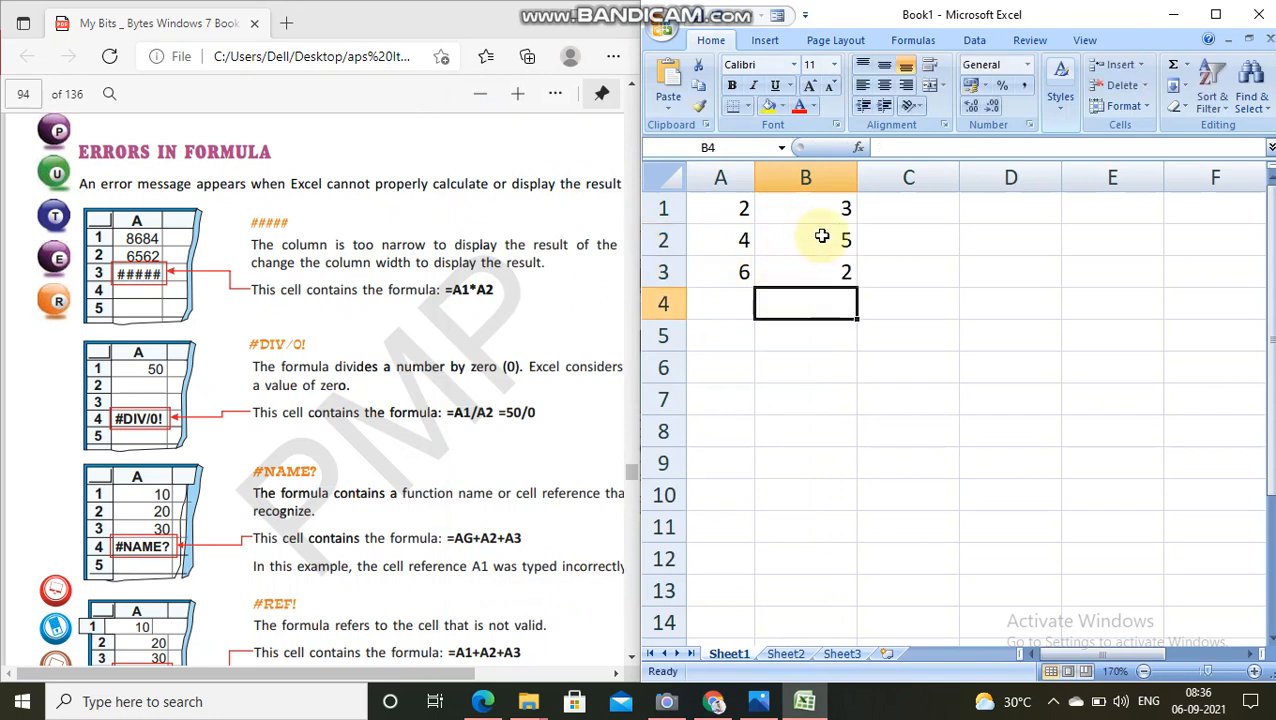
Step: Narrow the empty column C to about four fifths of its default width
{"action": "left_click", "coordinate": [950, 177]}
{"action": "mouse_move", "coordinate": [958, 177]}
{"action": "left_mouse_down"}
{"action": "mouse_move", "coordinate": [917, 175]}
{"action": "mouse_move", "coordinate": [939, 175]}
{"action": "left_mouse_up"}
{"action": "left_click", "coordinate": [898, 207]}
{"action": "double_click", "coordinate": [900, 207]}
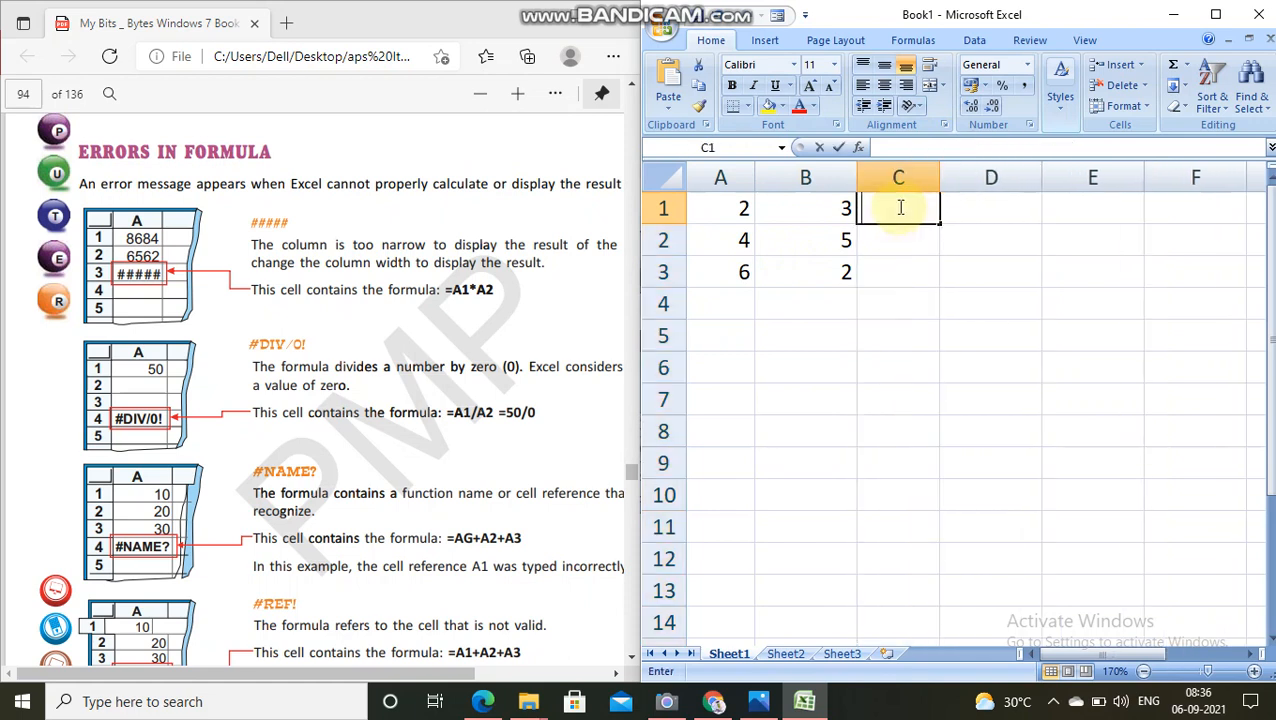
Step: Replace the number in B1 with 2565 and the number in A1 with 215
{"action": "left_click", "coordinate": [821, 205]}
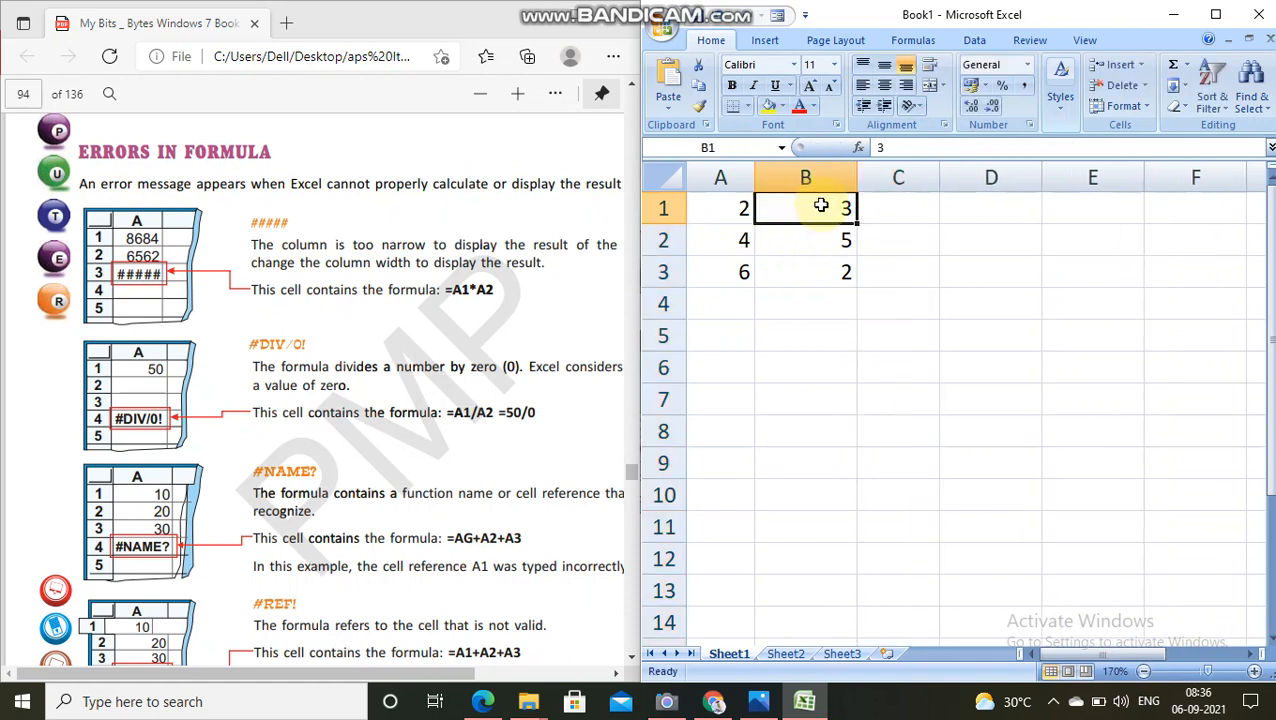
{"action": "type", "text": "2565"}
{"action": "key", "text": "Return"}
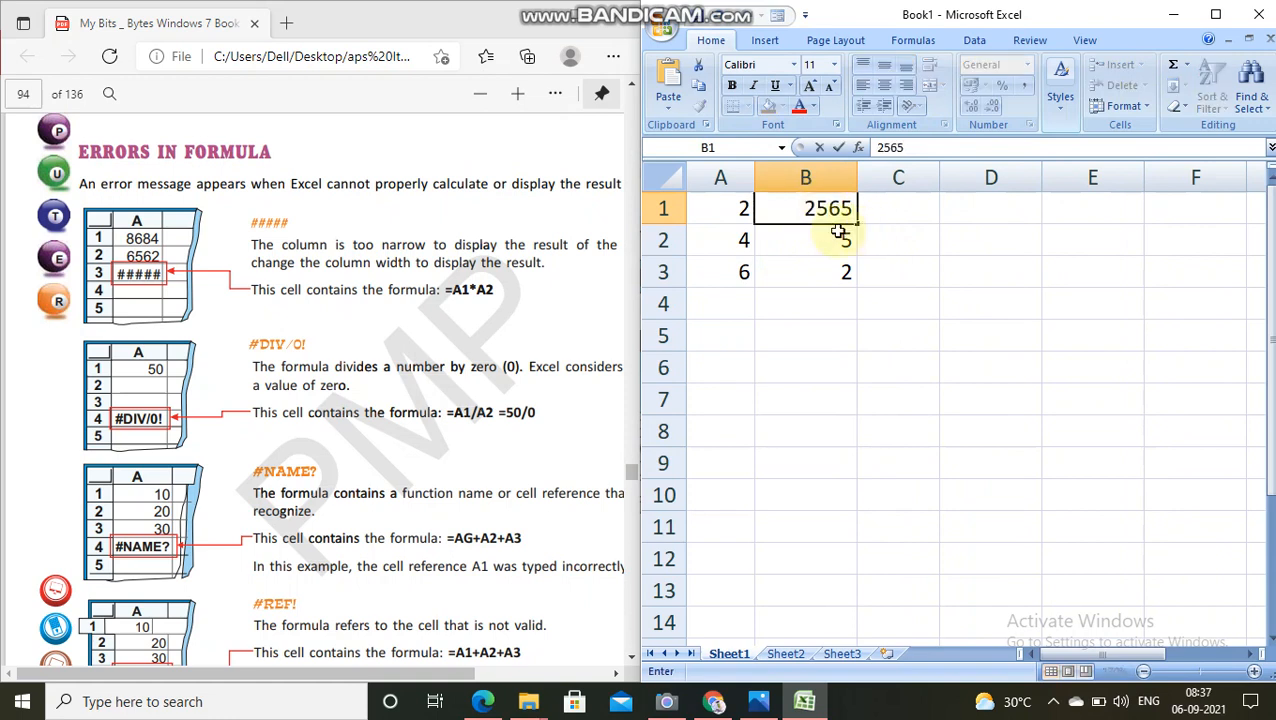
{"action": "left_click", "coordinate": [708, 208]}
{"action": "type", "text": "215"}
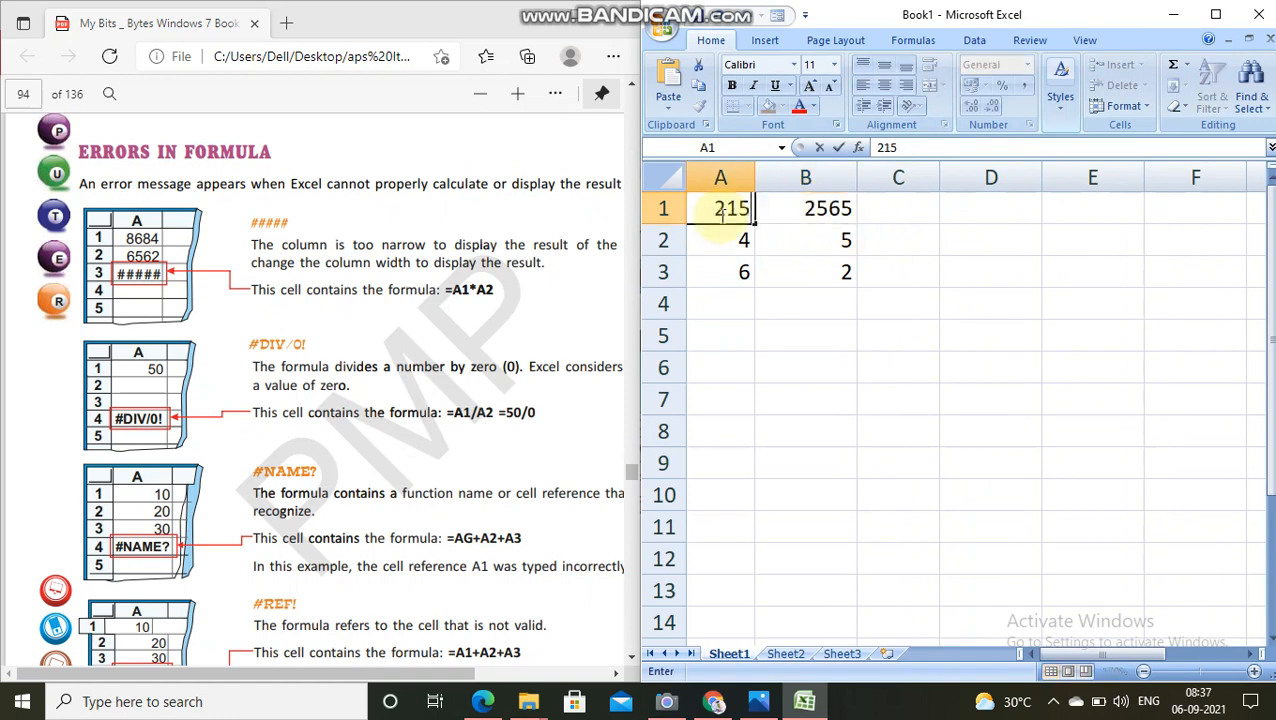
Step: Enter the formula =A1*B1 in cell C1 to multiply the two numbers in row 1
{"action": "left_click", "coordinate": [883, 205]}
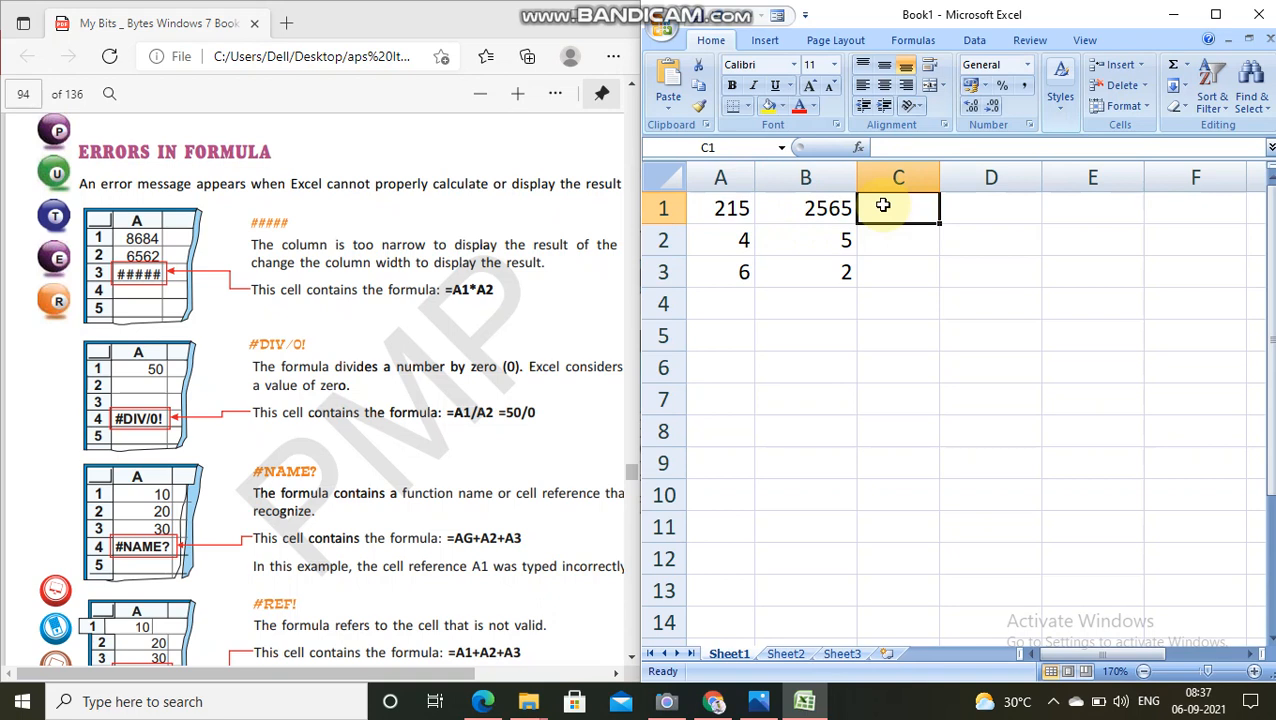
{"action": "type", "text": "="}
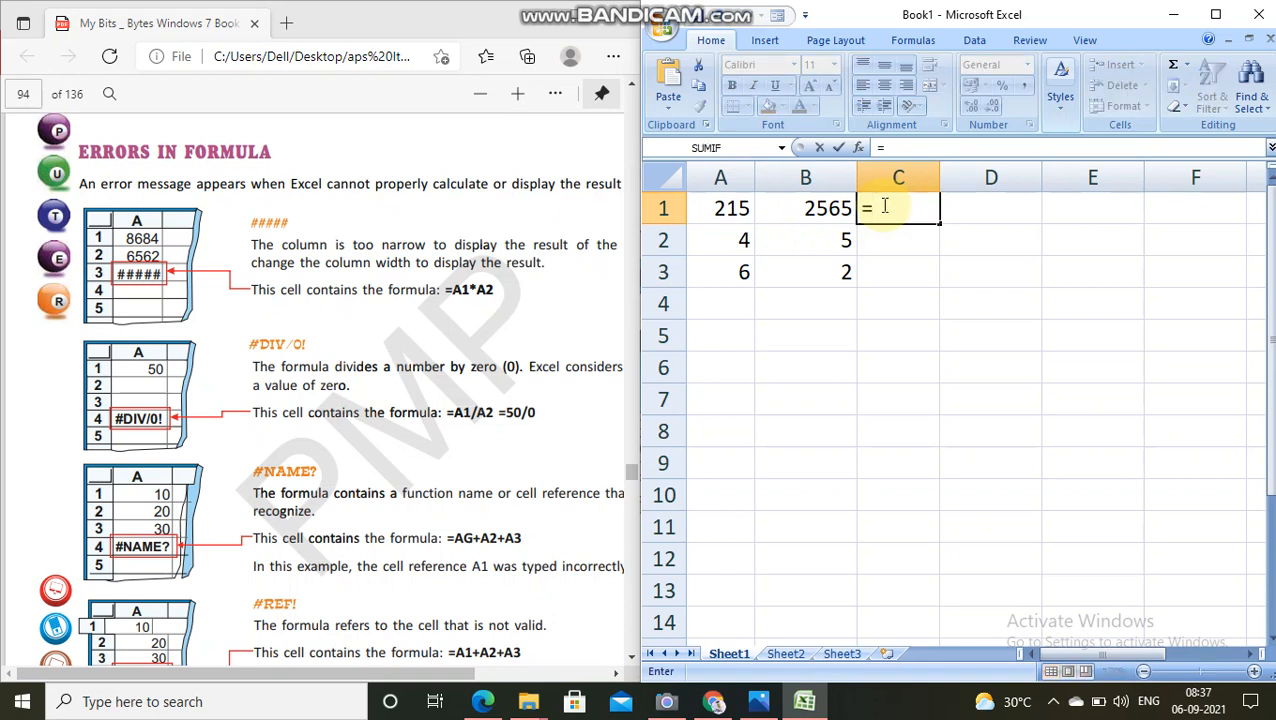
{"action": "type", "text": "A1*"}
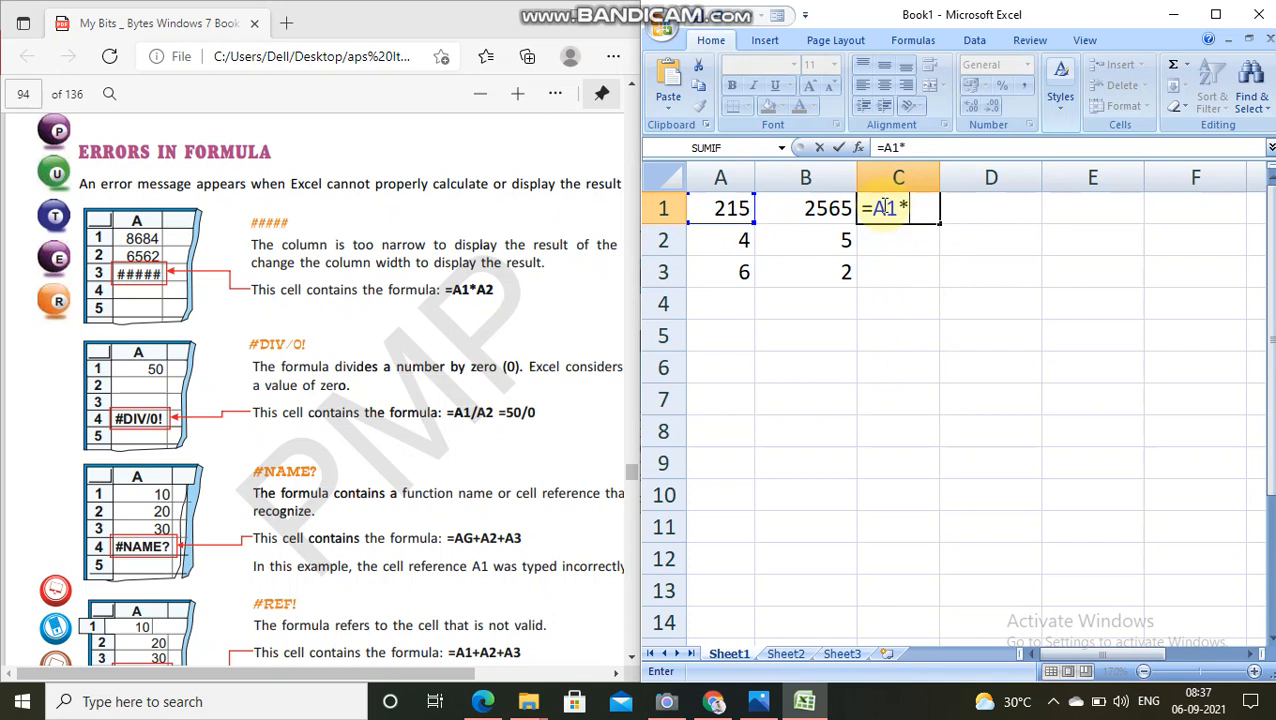
{"action": "type", "text": "B1"}
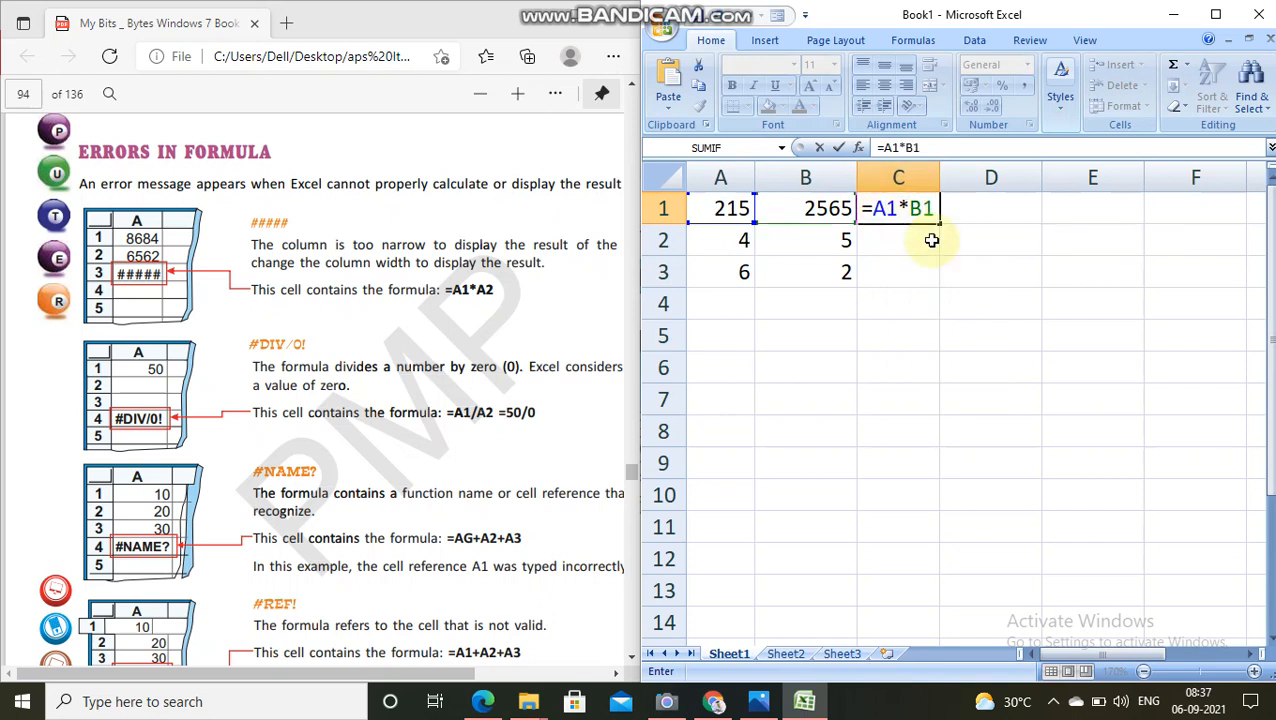
{"action": "key", "text": "Return"}
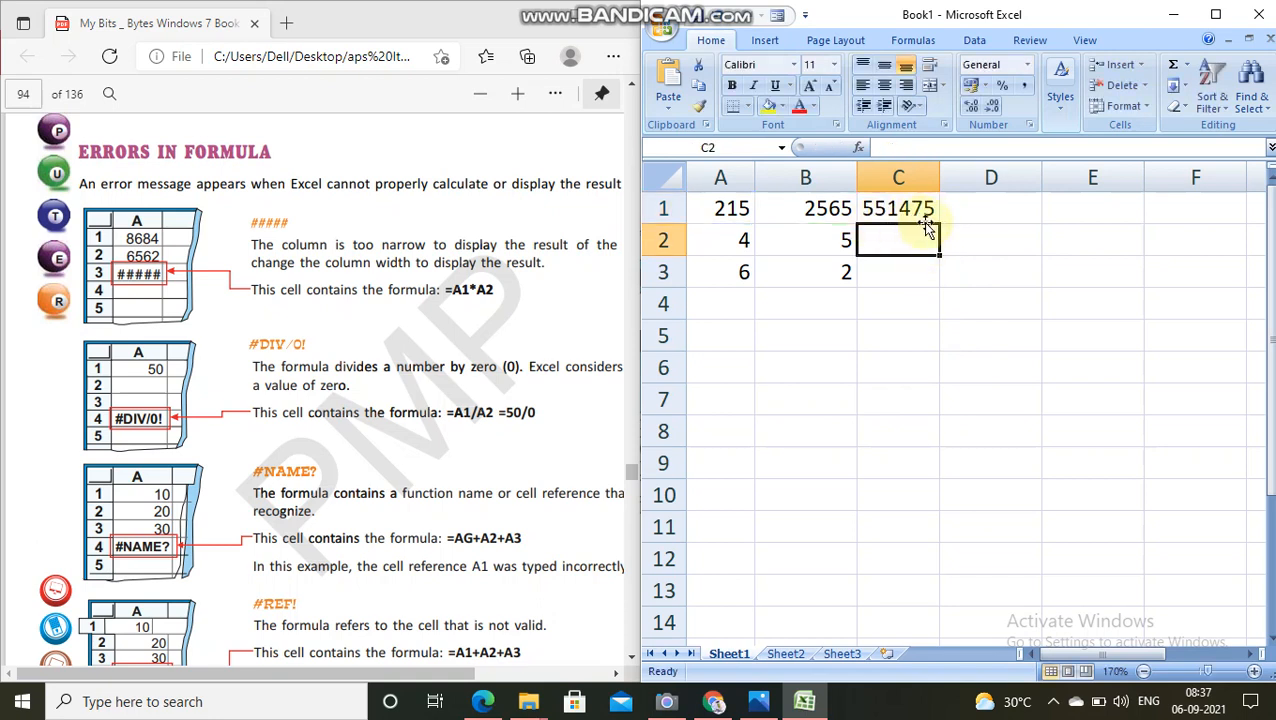
Step: Narrow column C to about 60% of the default width so it is too small to display the product in C1
{"action": "left_click", "coordinate": [930, 177]}
{"action": "left_click_drag", "start_coordinate": [940, 177], "coordinate": [913, 180]}
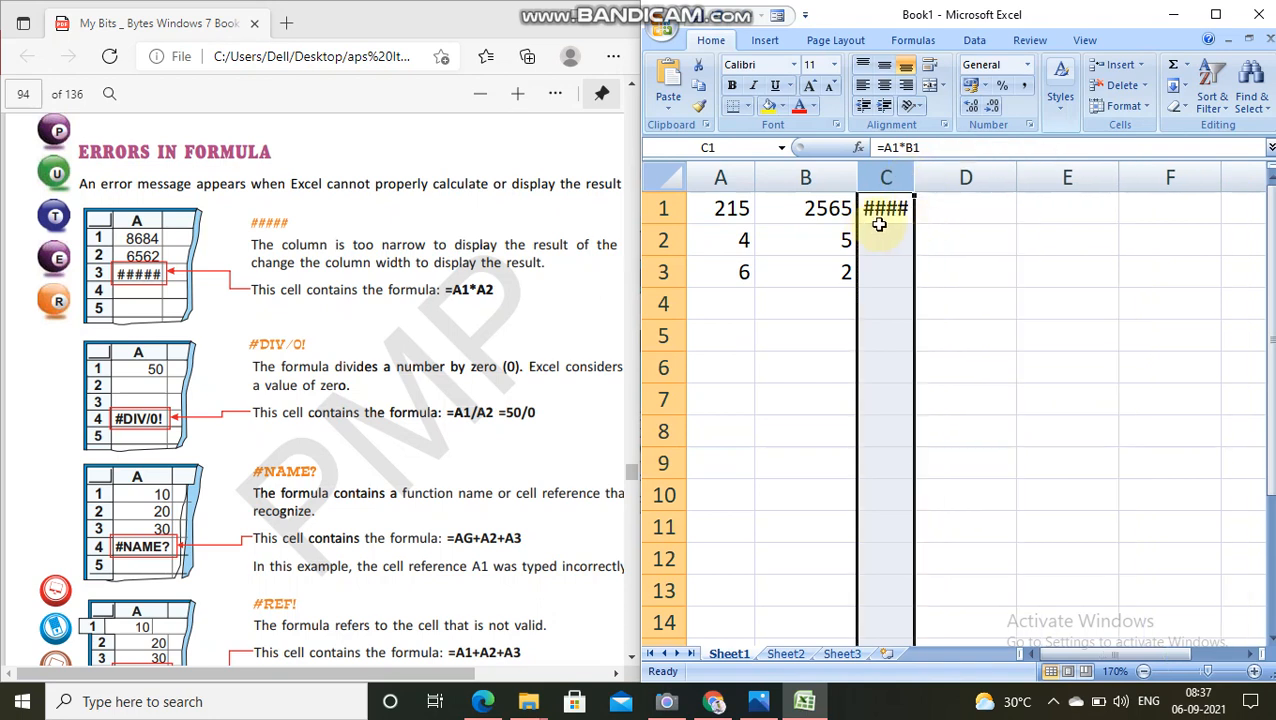
{"action": "mouse_move", "coordinate": [897, 221]}
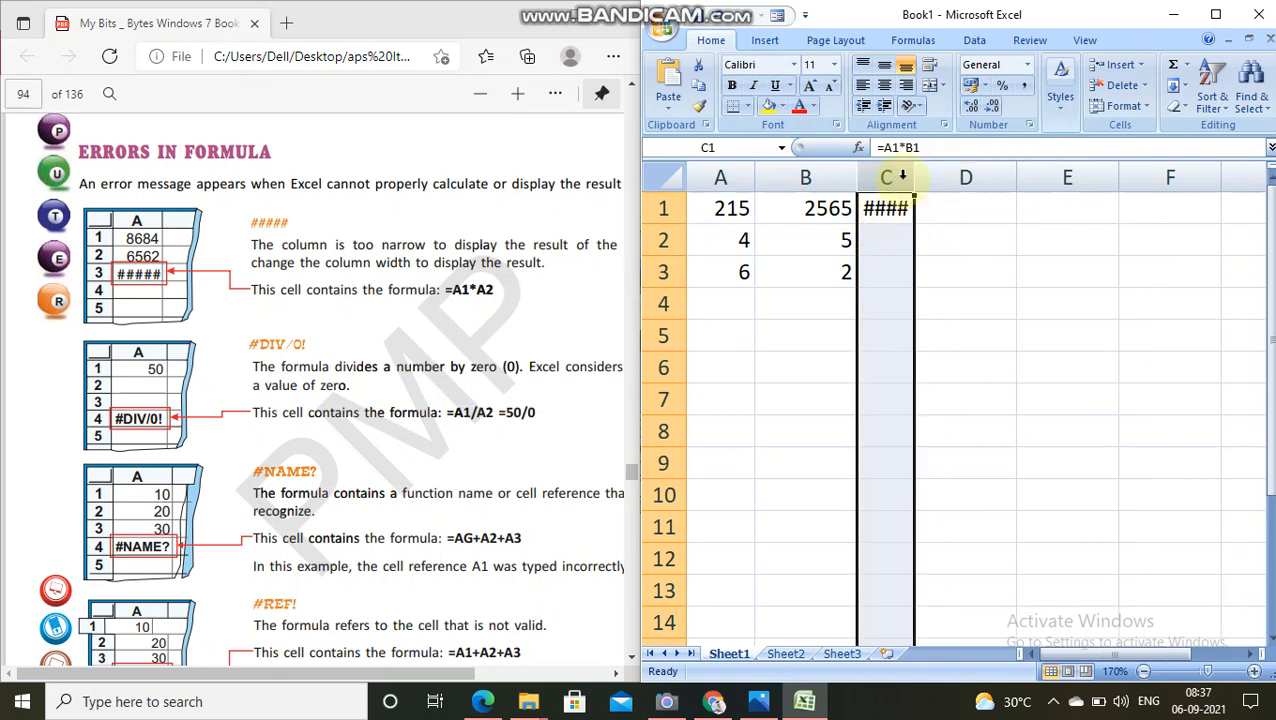
{"action": "left_click_drag", "start_coordinate": [914, 178], "coordinate": [918, 178]}
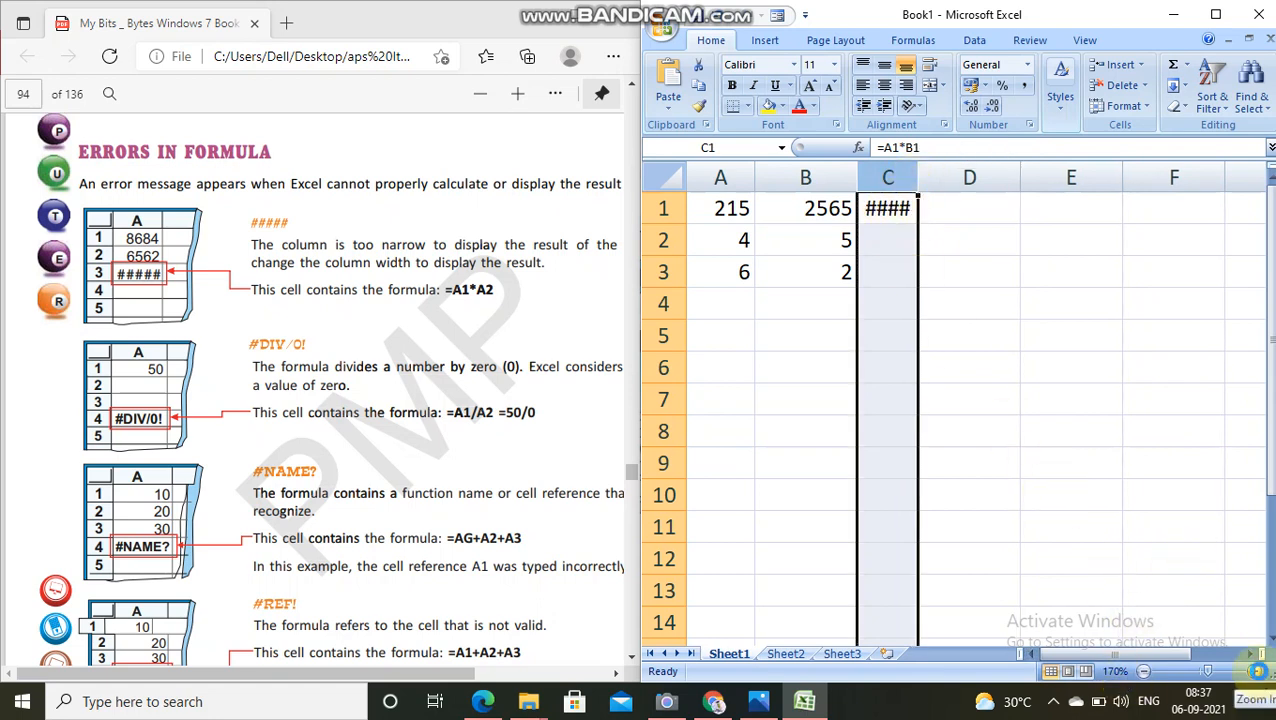
Step: Enlarge the worksheet to 260% and circle the textbook's ##### example and cell C1 with the blue annotation pen
{"action": "left_click", "coordinate": [1254, 671]}
{"action": "left_click", "coordinate": [1254, 671]}
{"action": "left_click", "coordinate": [1254, 671]}
{"action": "left_click", "coordinate": [1254, 671]}
{"action": "left_click", "coordinate": [1254, 671]}
{"action": "left_click", "coordinate": [1254, 671]}
{"action": "left_click", "coordinate": [1256, 671]}
{"action": "left_click", "coordinate": [1256, 671]}
{"action": "left_click", "coordinate": [1256, 671]}
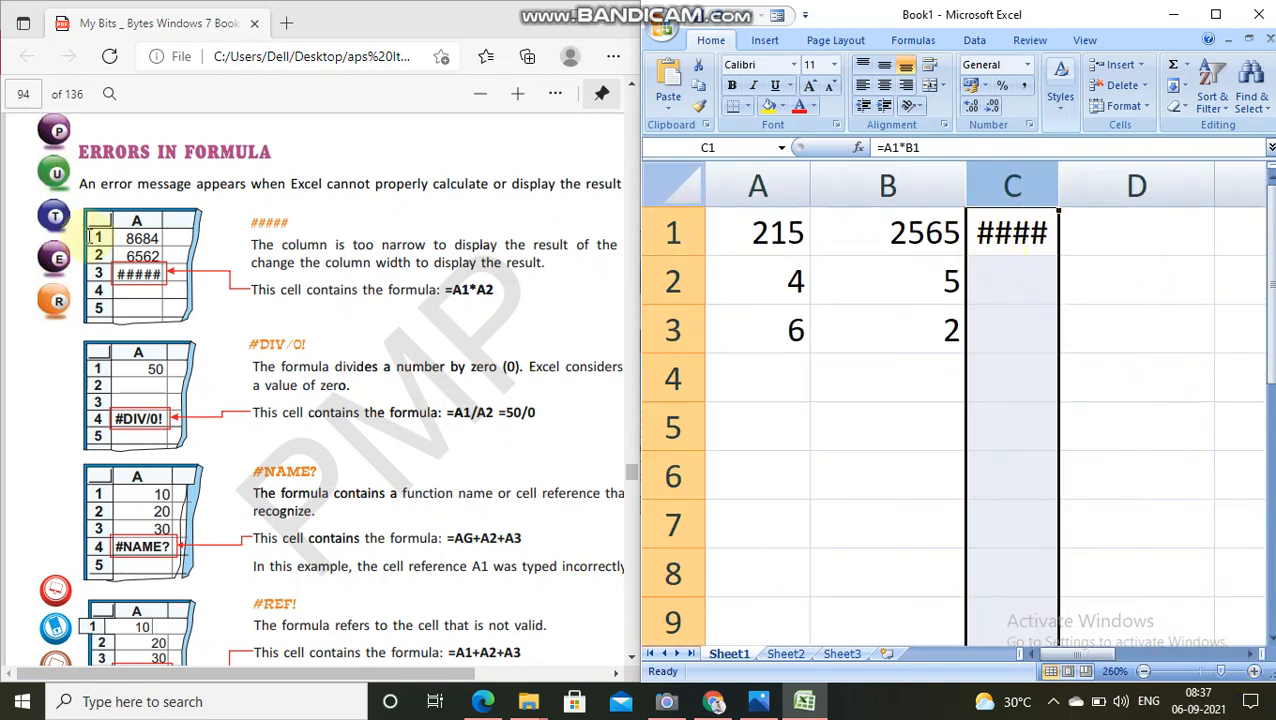
{"action": "mouse_move", "coordinate": [587, 5]}
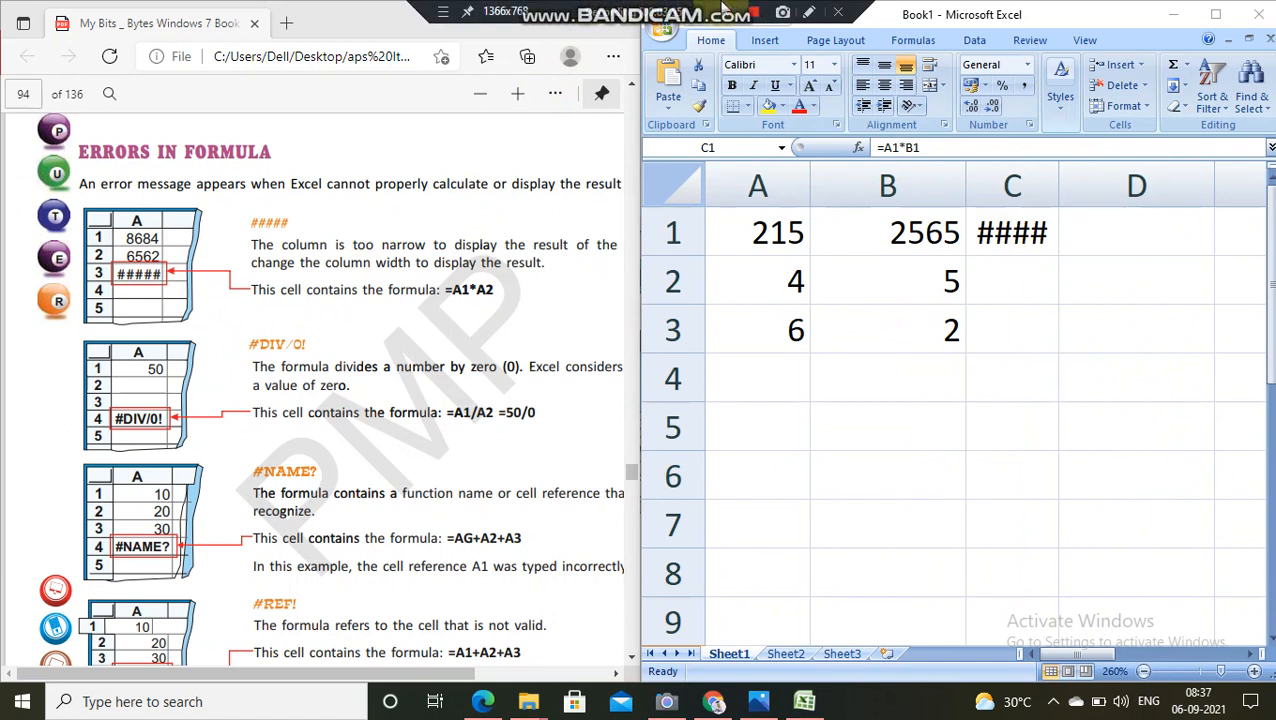
{"action": "left_click", "coordinate": [811, 13]}
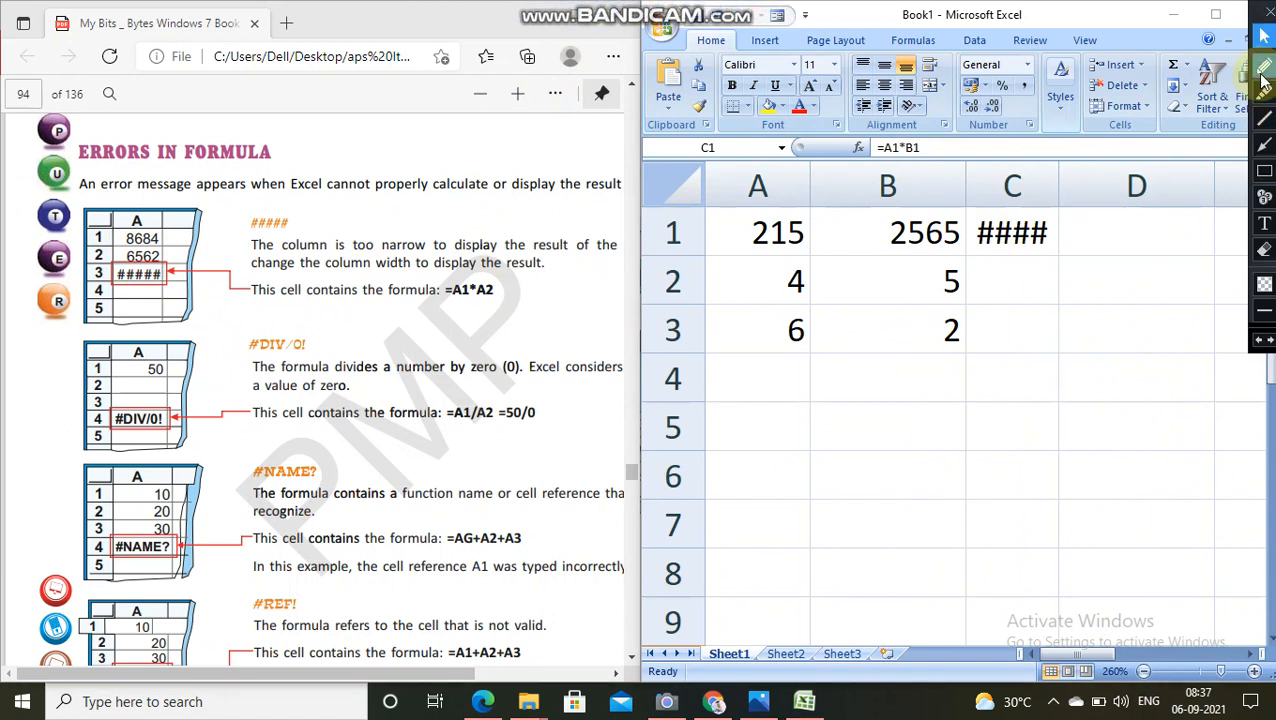
{"action": "left_click", "coordinate": [1263, 67]}
{"action": "mouse_move", "coordinate": [180, 237]}
{"action": "left_mouse_down"}
{"action": "mouse_move", "coordinate": [95, 240]}
{"action": "mouse_move", "coordinate": [130, 322]}
{"action": "mouse_move", "coordinate": [199, 242]}
{"action": "mouse_move", "coordinate": [117, 225]}
{"action": "mouse_move", "coordinate": [70, 285]}
{"action": "mouse_move", "coordinate": [178, 316]}
{"action": "left_mouse_up"}
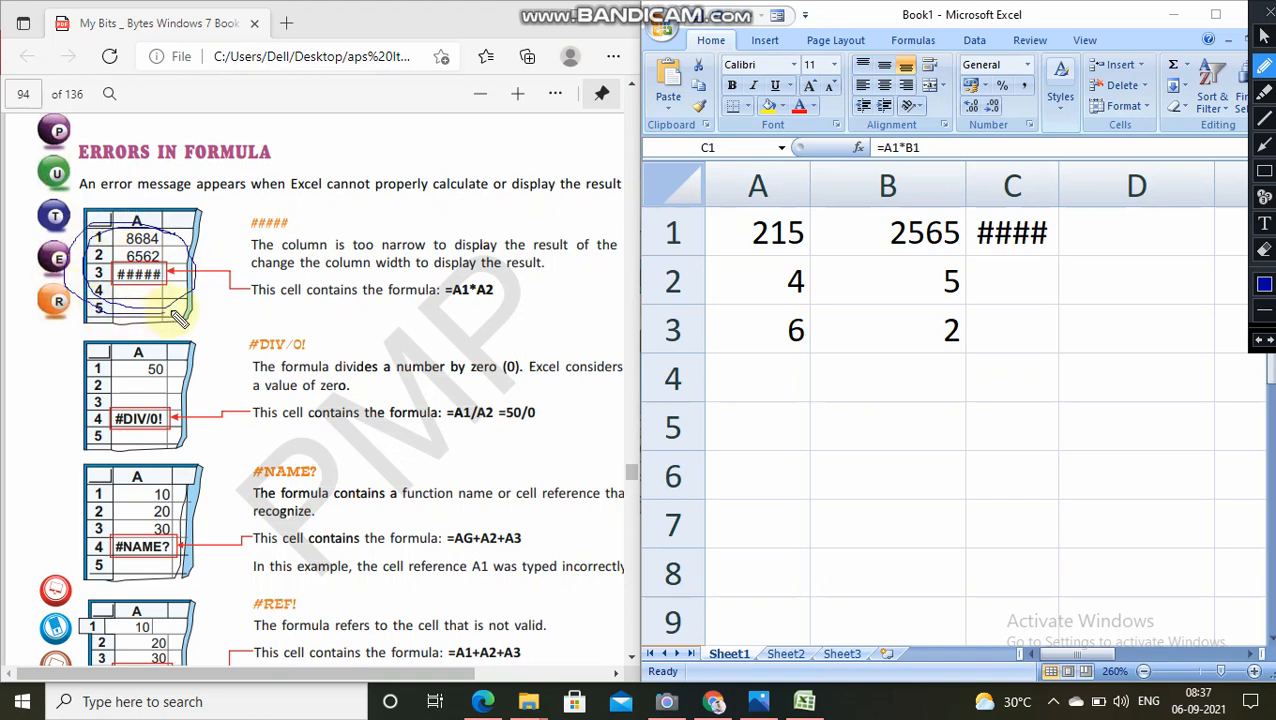
{"action": "mouse_move", "coordinate": [976, 247]}
{"action": "left_mouse_down"}
{"action": "mouse_move", "coordinate": [1042, 247]}
{"action": "mouse_move", "coordinate": [1012, 216]}
{"action": "mouse_move", "coordinate": [968, 225]}
{"action": "mouse_move", "coordinate": [975, 255]}
{"action": "mouse_move", "coordinate": [1050, 255]}
{"action": "mouse_move", "coordinate": [1006, 222]}
{"action": "left_mouse_up"}
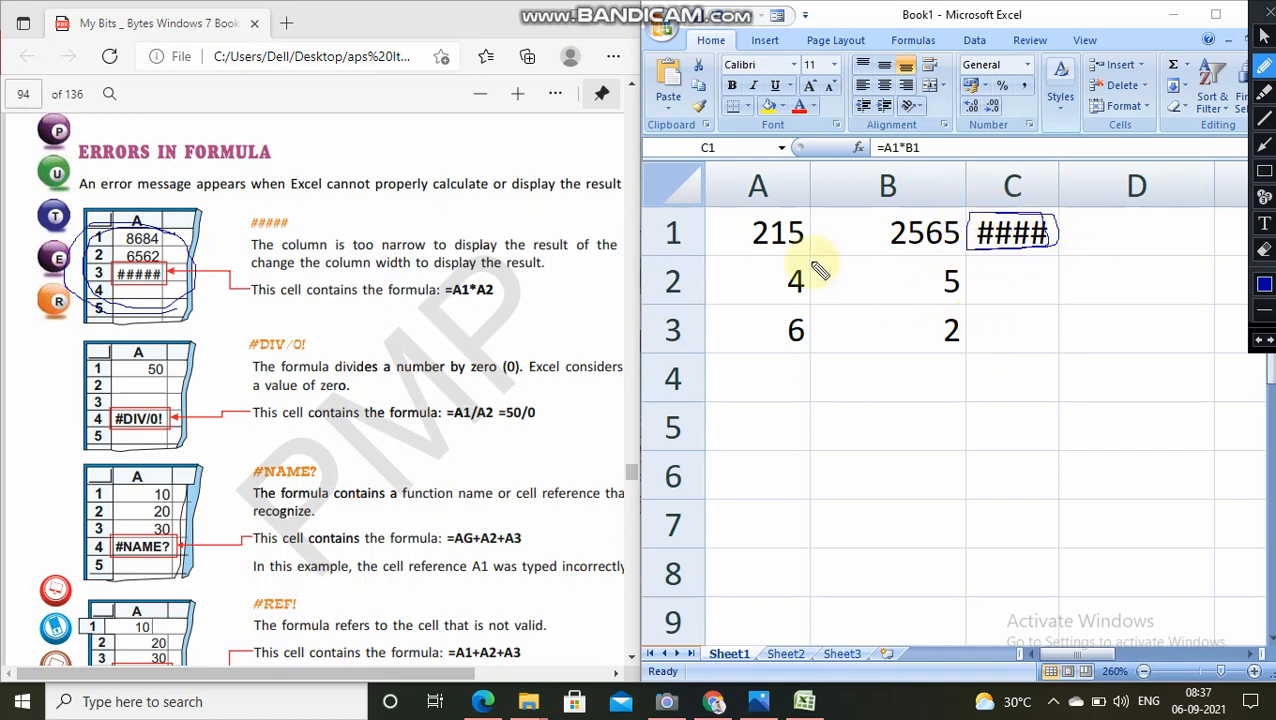
{"action": "left_click", "coordinate": [1265, 38]}
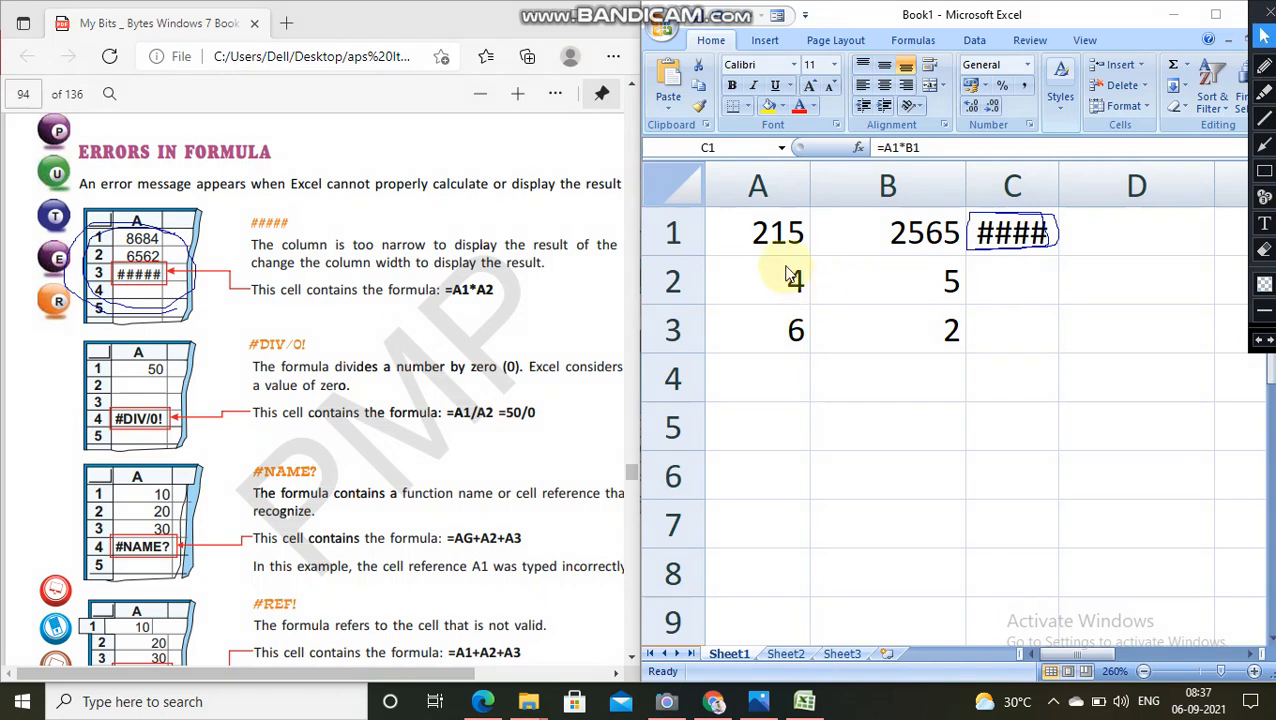
Step: Set cell A2 to 564825 and widen column A slightly so the full number fits
{"action": "double_click", "coordinate": [786, 266]}
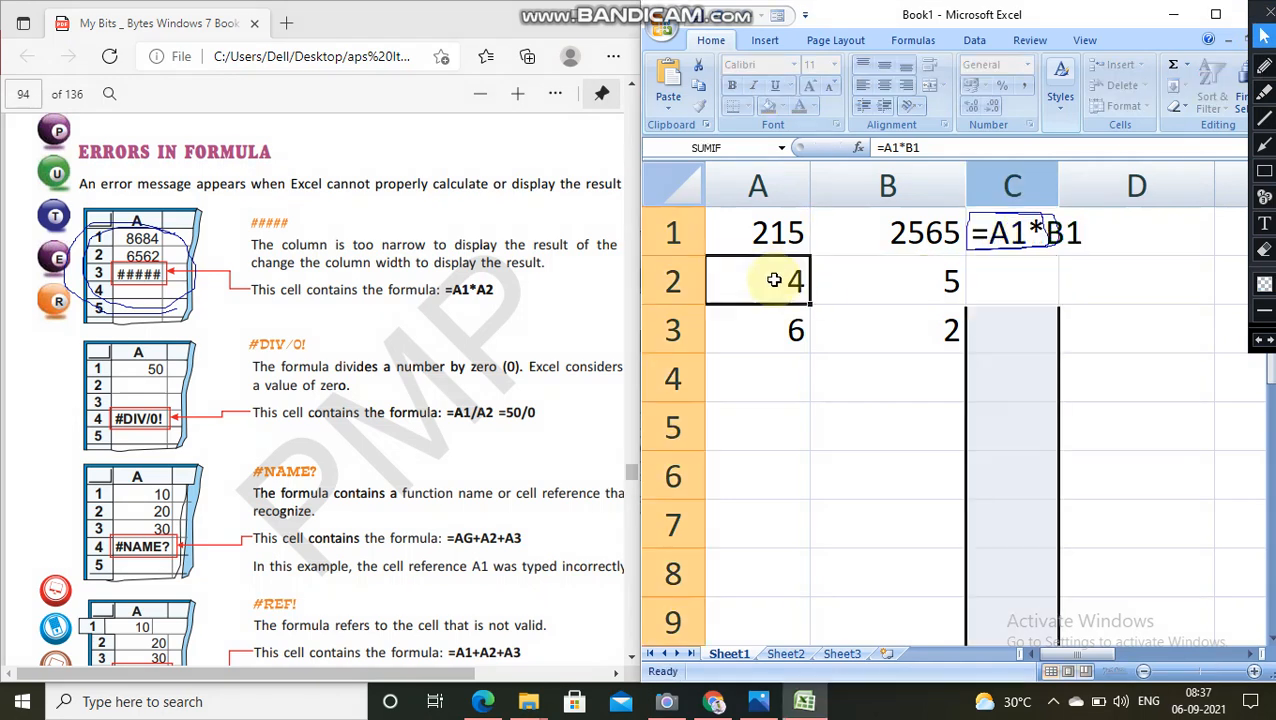
{"action": "left_click", "coordinate": [774, 280]}
{"action": "type", "text": "564825"}
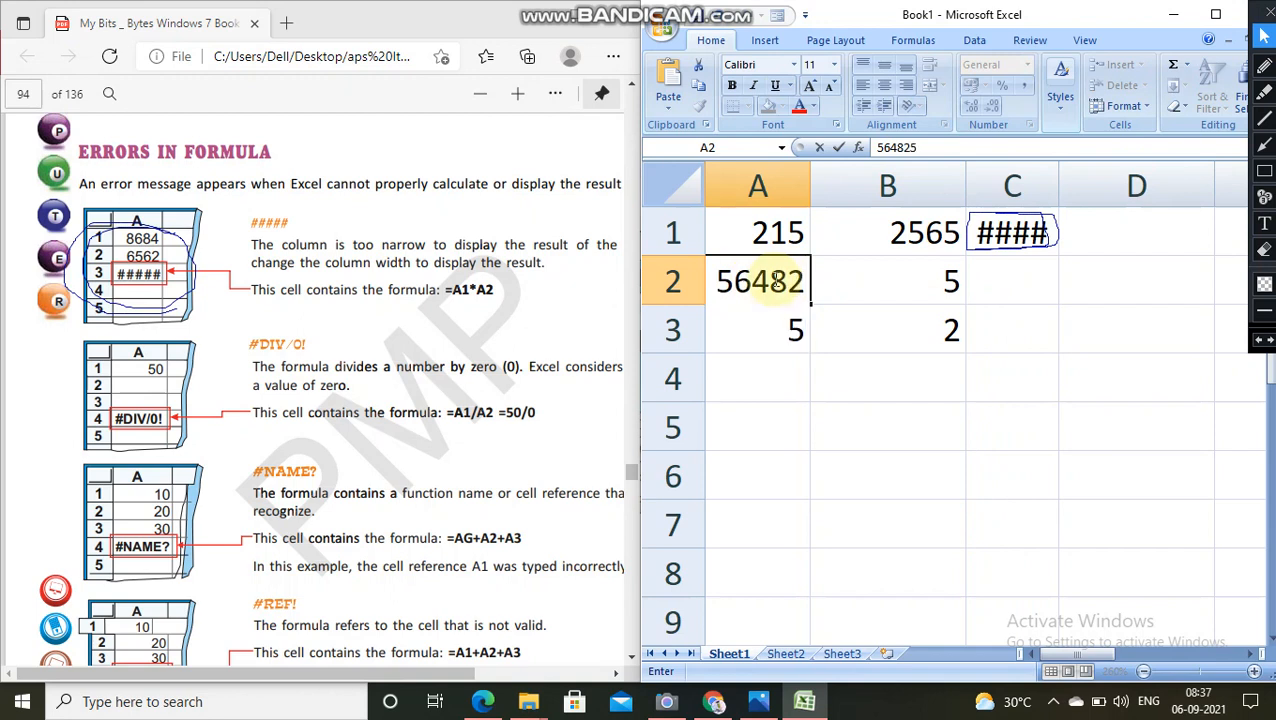
{"action": "left_click", "coordinate": [900, 277]}
{"action": "double_click", "coordinate": [936, 271]}
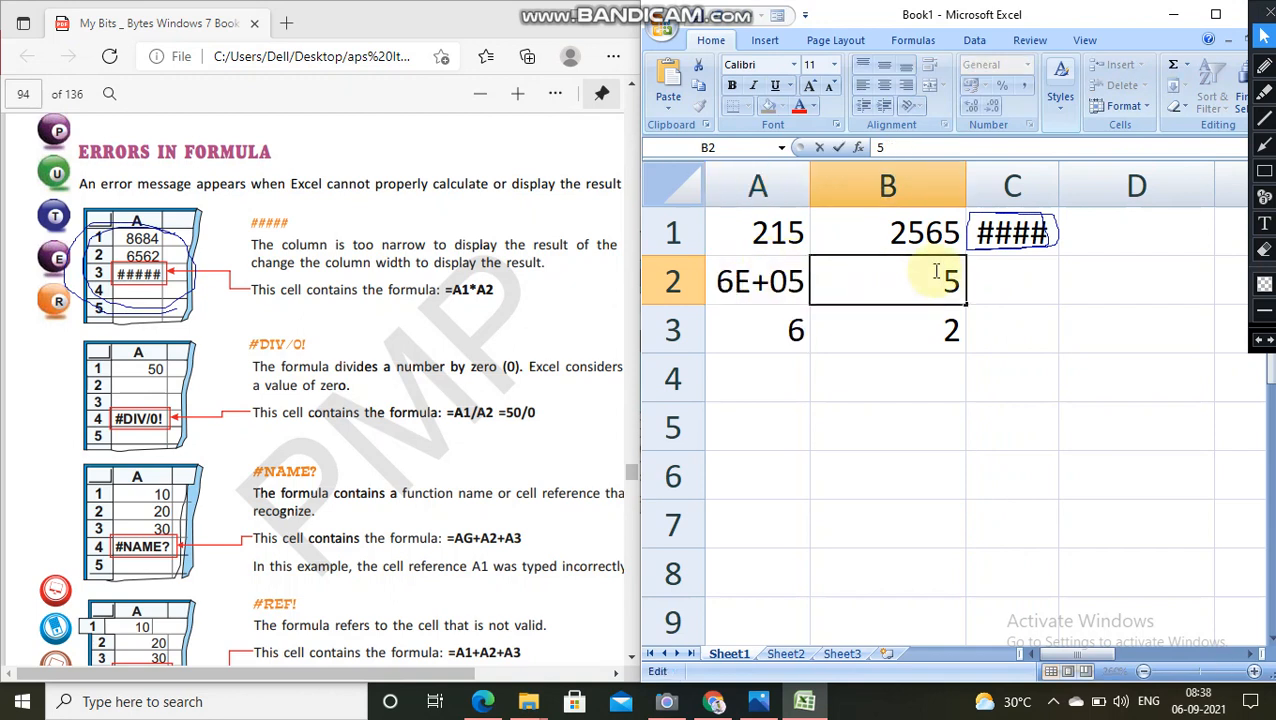
{"action": "left_click", "coordinate": [762, 291]}
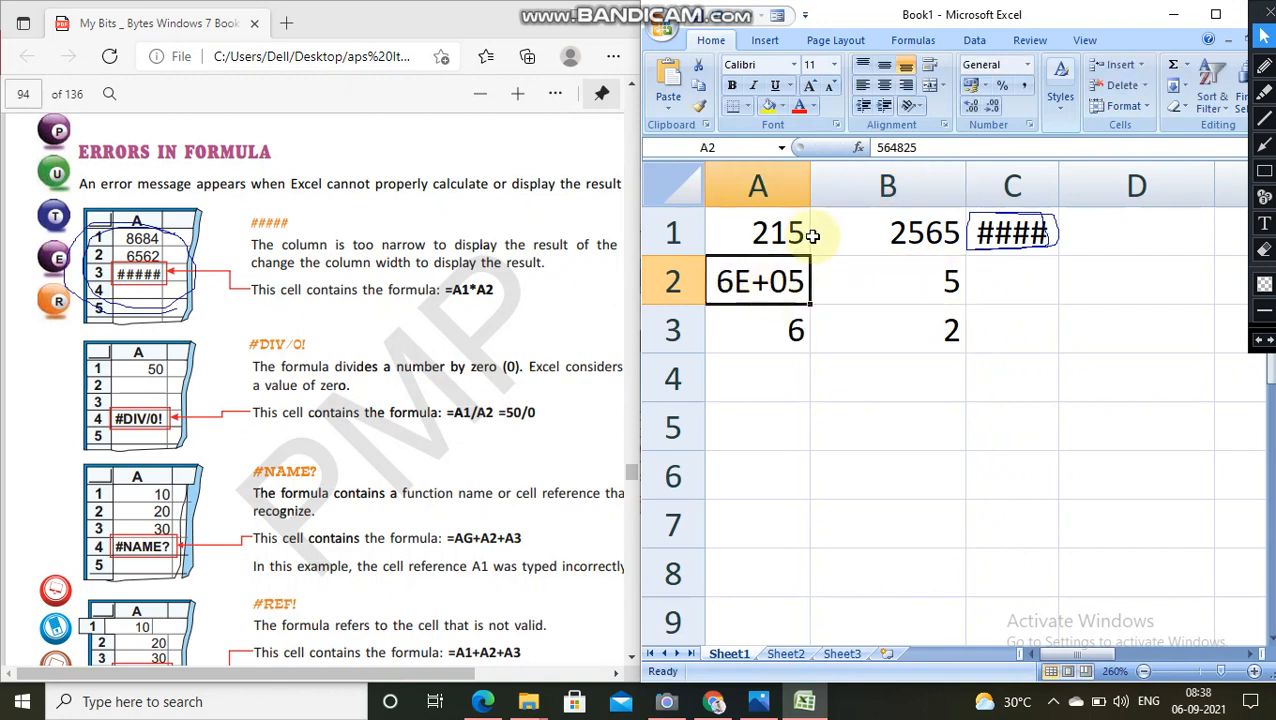
{"action": "left_click_drag", "start_coordinate": [805, 188], "coordinate": [821, 188]}
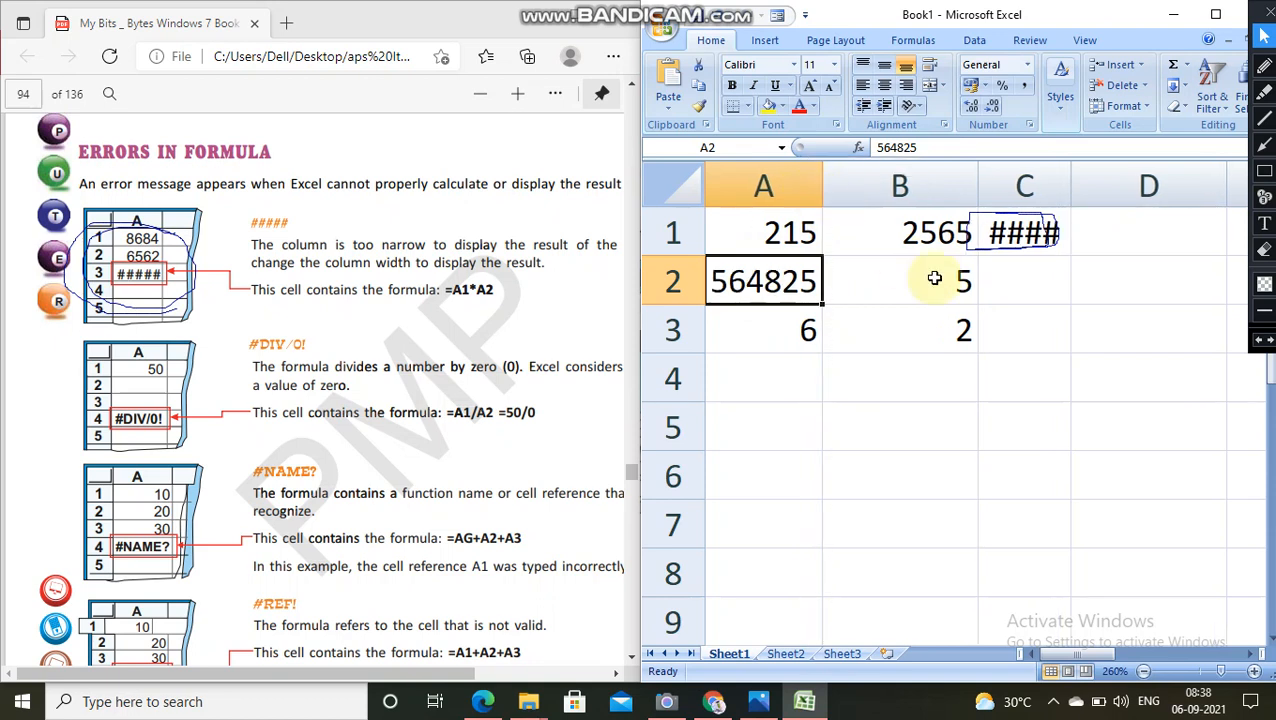
Step: Set cell B2 to 5256 and enter the formula =A2*B2 in cell C2
{"action": "left_click", "coordinate": [936, 277]}
{"action": "type", "text": "5256"}
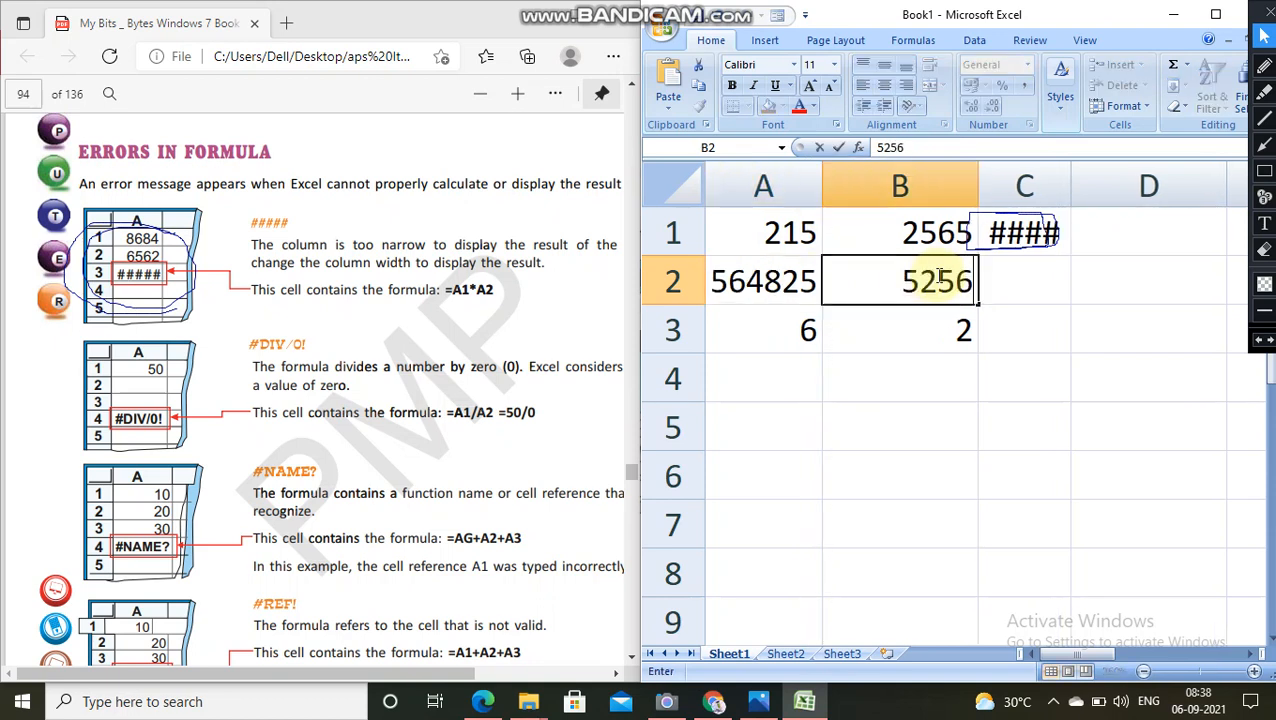
{"action": "left_click", "coordinate": [1020, 268]}
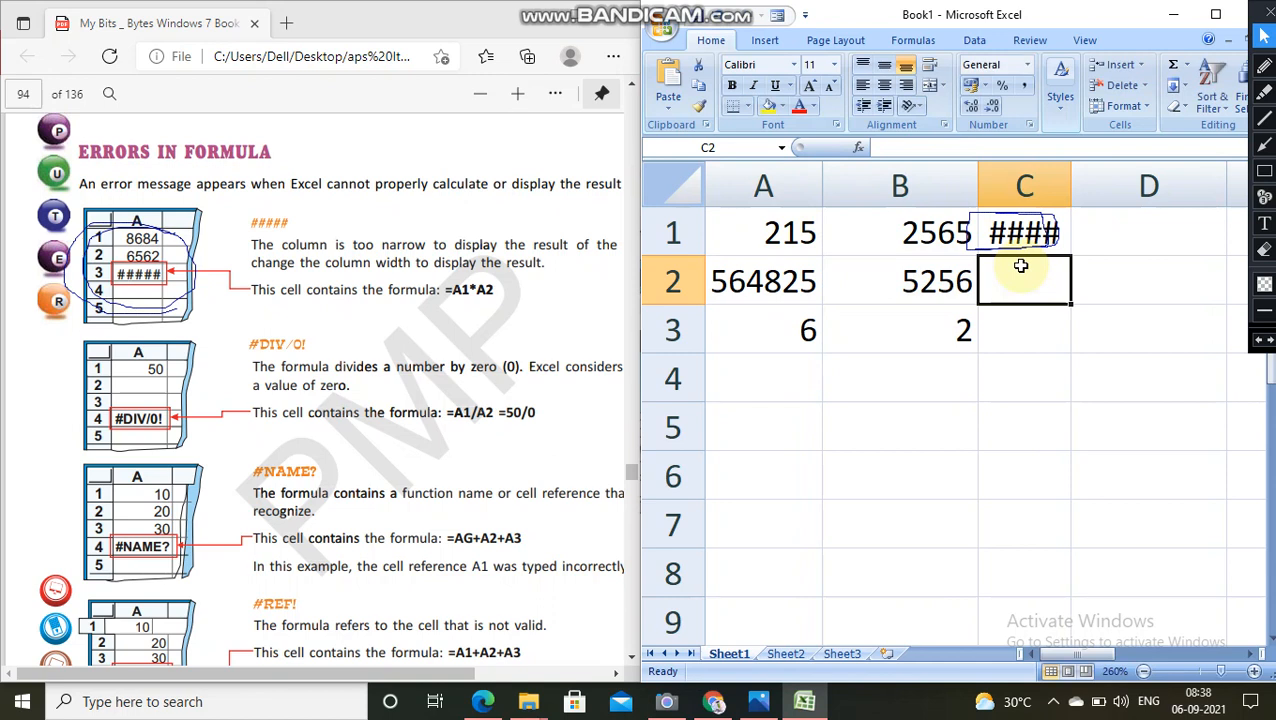
{"action": "type", "text": "=A1"}
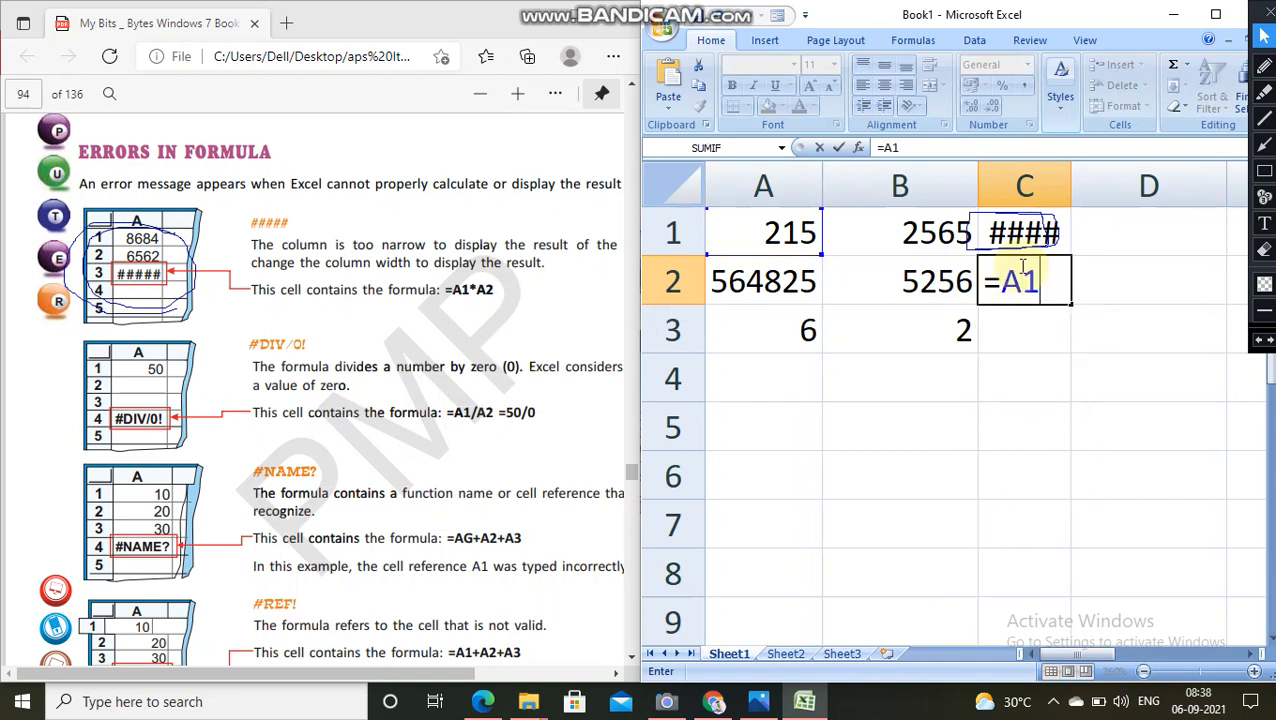
{"action": "type", "text": "*B2"}
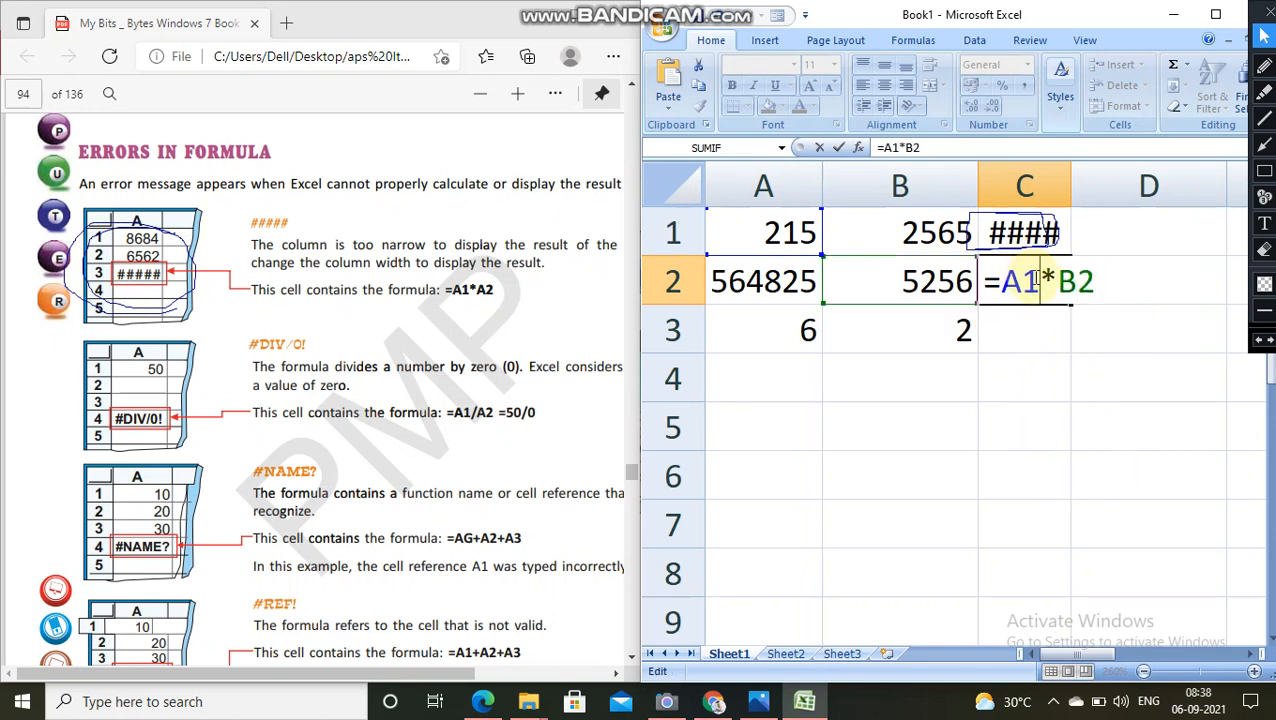
{"action": "left_click", "coordinate": [1035, 281]}
{"action": "key", "text": "BackSpace"}
{"action": "type", "text": "2"}
{"action": "key", "text": "Return"}
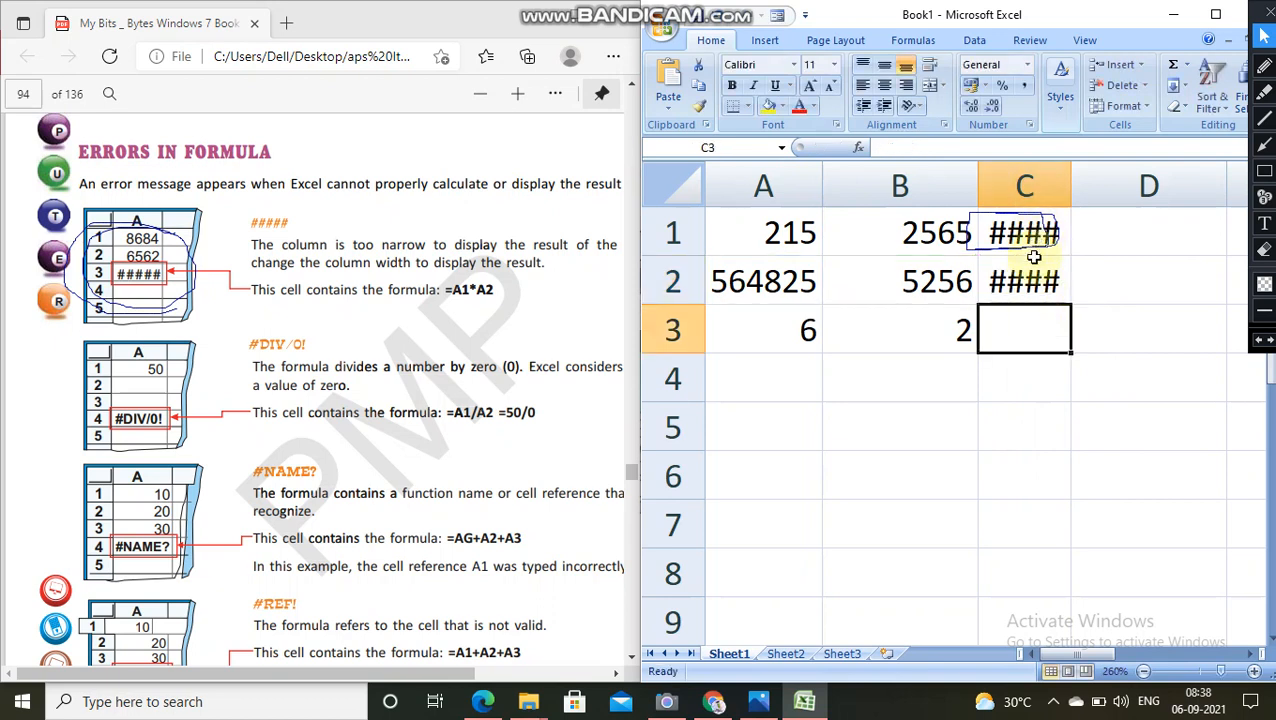
Step: Highlight the phrase "narrow to display the result" in green in the textbook's ##### explanation
{"action": "left_click", "coordinate": [452, 243]}
{"action": "left_click_drag", "start_coordinate": [452, 243], "coordinate": [584, 251]}
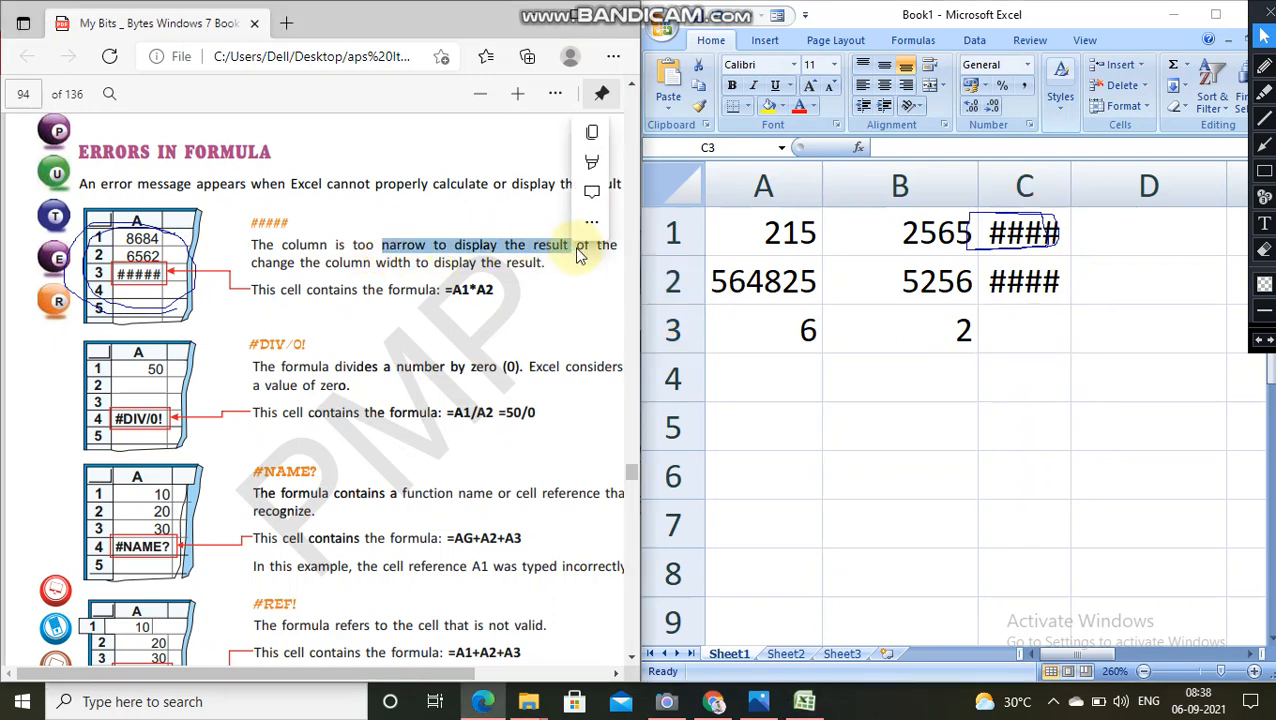
{"action": "mouse_move", "coordinate": [594, 170]}
{"action": "left_click", "coordinate": [625, 191]}
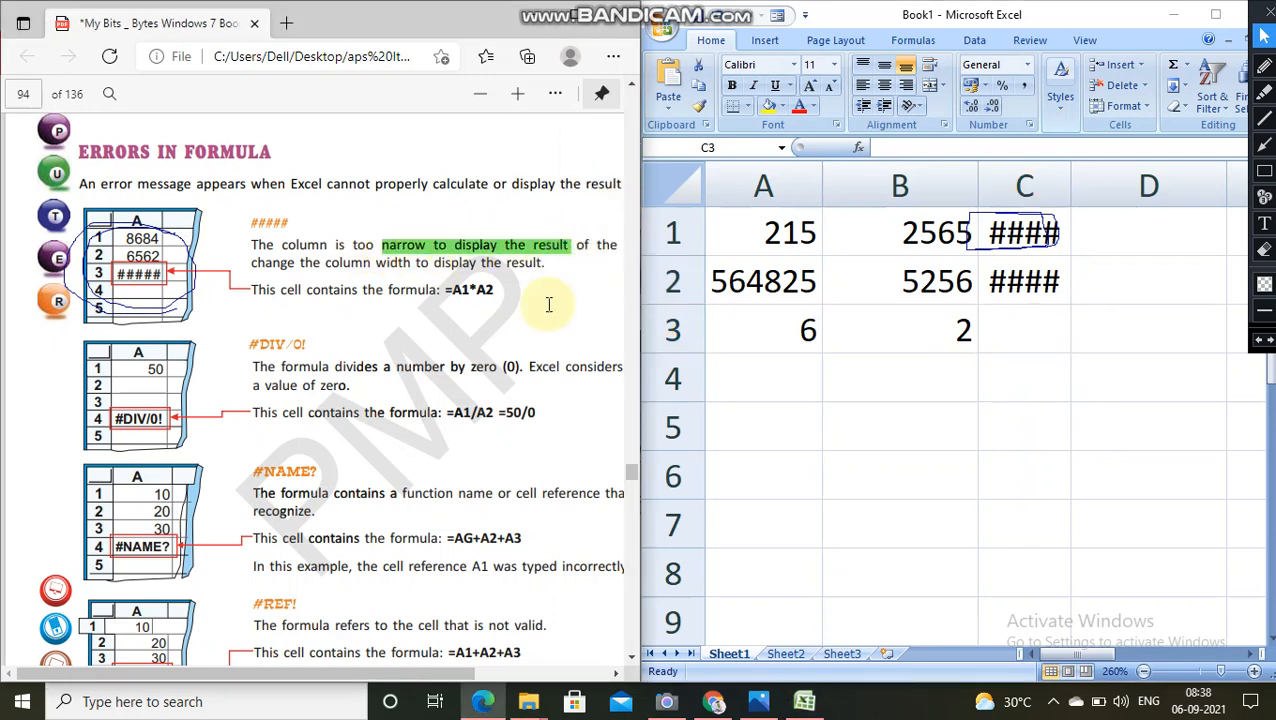
Step: Widen column C until both products fit in full, and narrow it back to about its earlier width
{"action": "left_click", "coordinate": [1024, 330]}
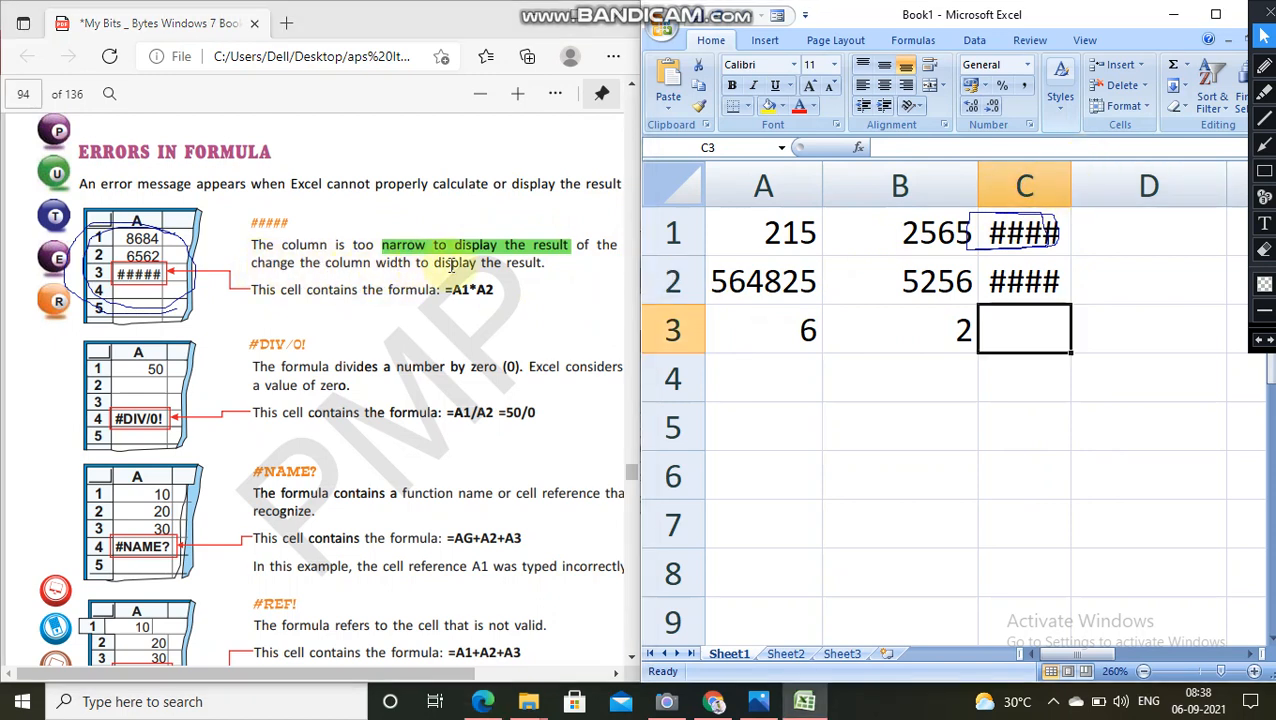
{"action": "left_click_drag", "start_coordinate": [1066, 184], "coordinate": [1206, 181]}
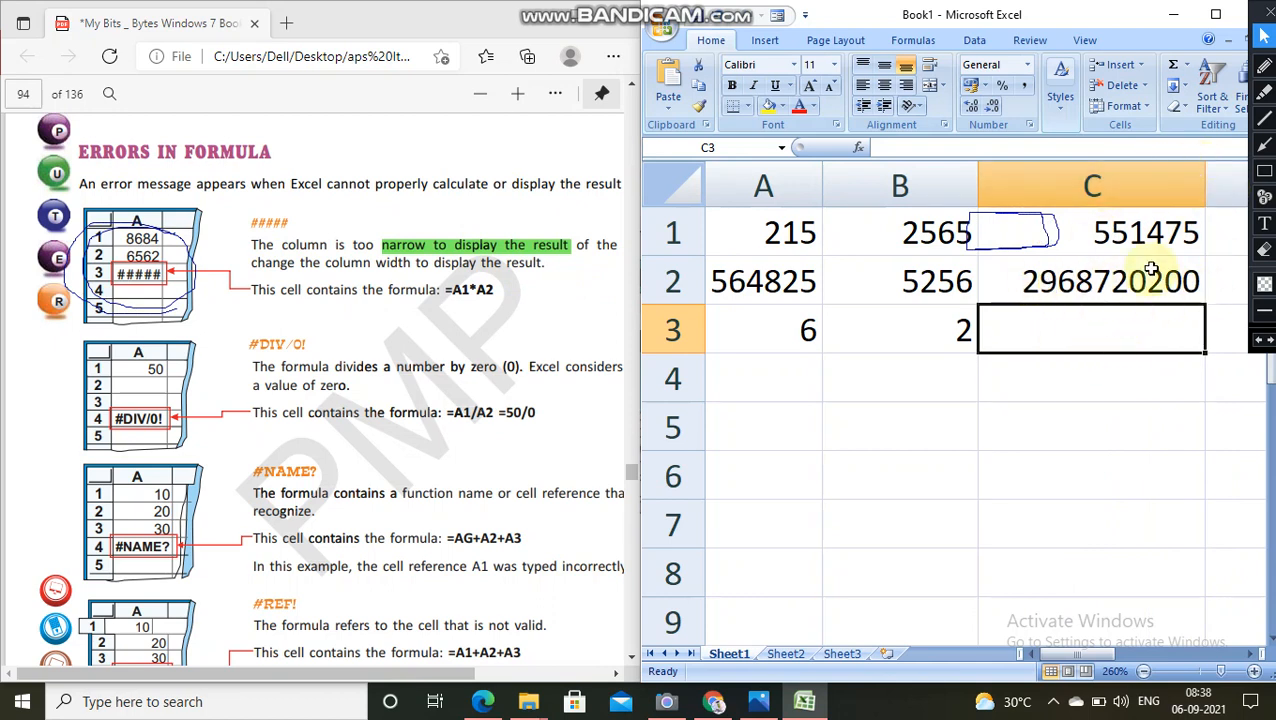
{"action": "left_click_drag", "start_coordinate": [1203, 180], "coordinate": [1097, 193]}
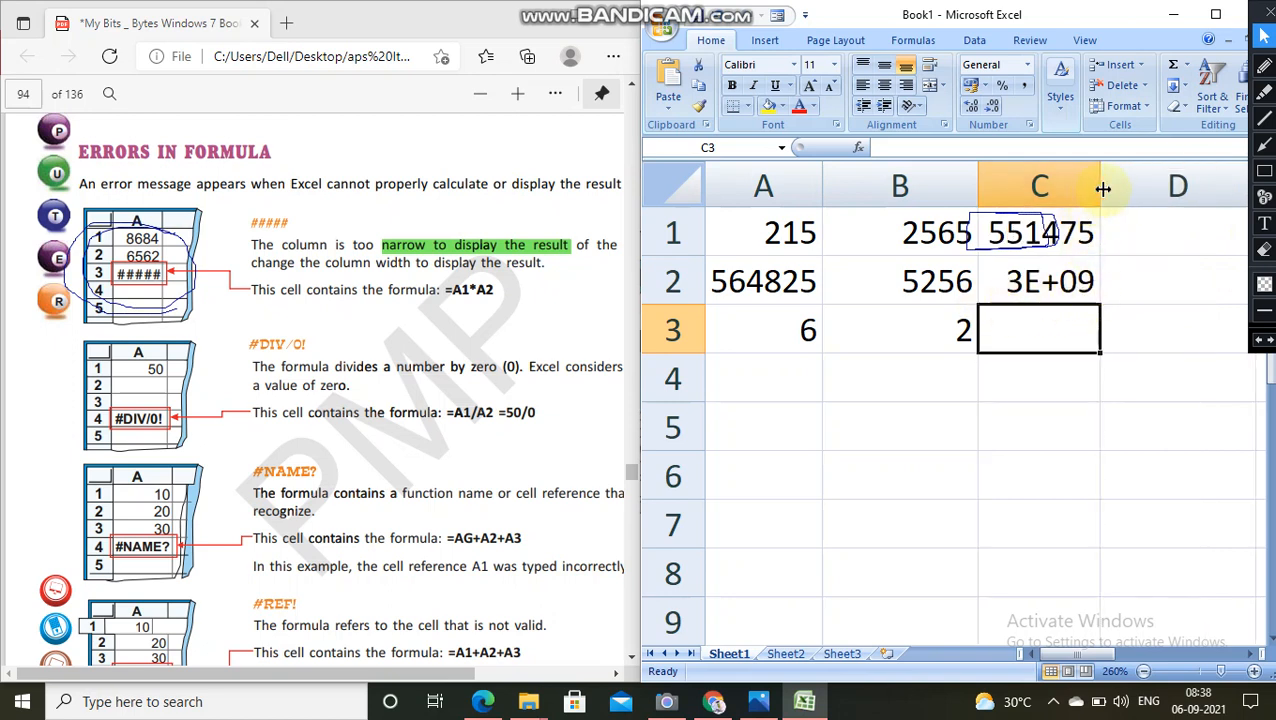
{"action": "left_click_drag", "start_coordinate": [1099, 188], "coordinate": [1073, 180]}
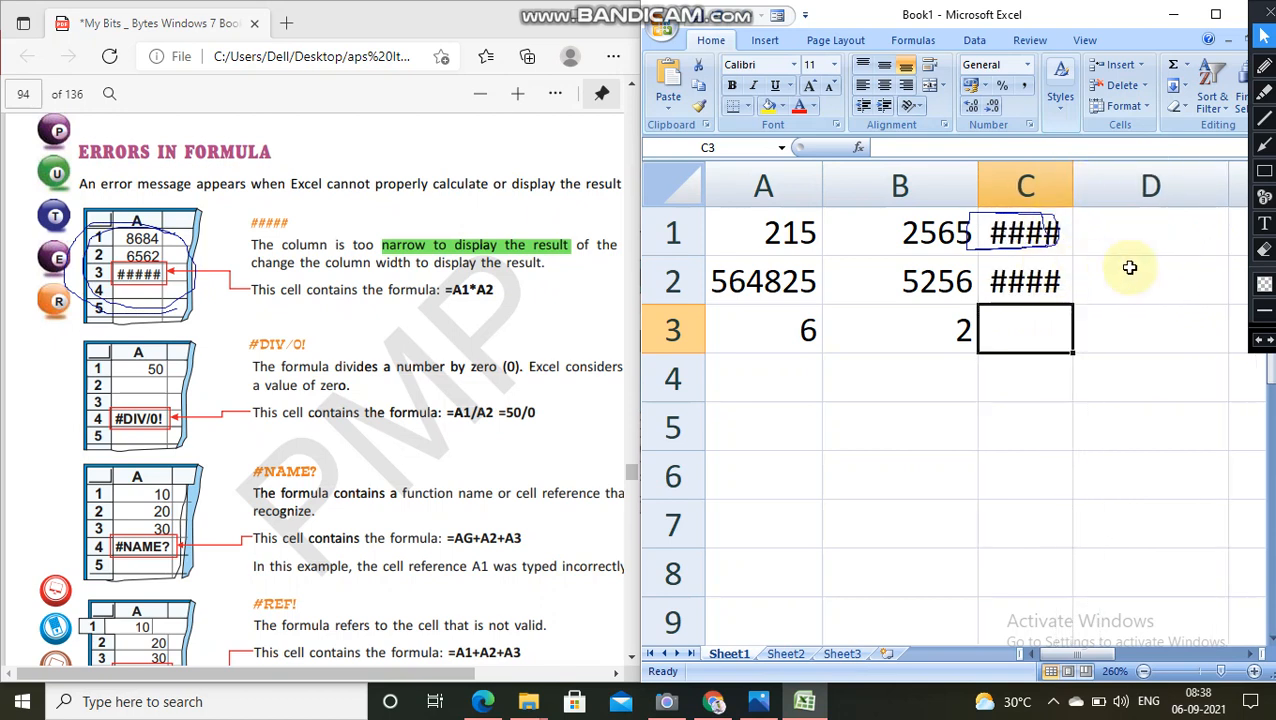
Step: Erase the blue pen marks around cell C1 and the textbook's ##### example, and return to the normal pointer
{"action": "left_click", "coordinate": [1263, 250]}
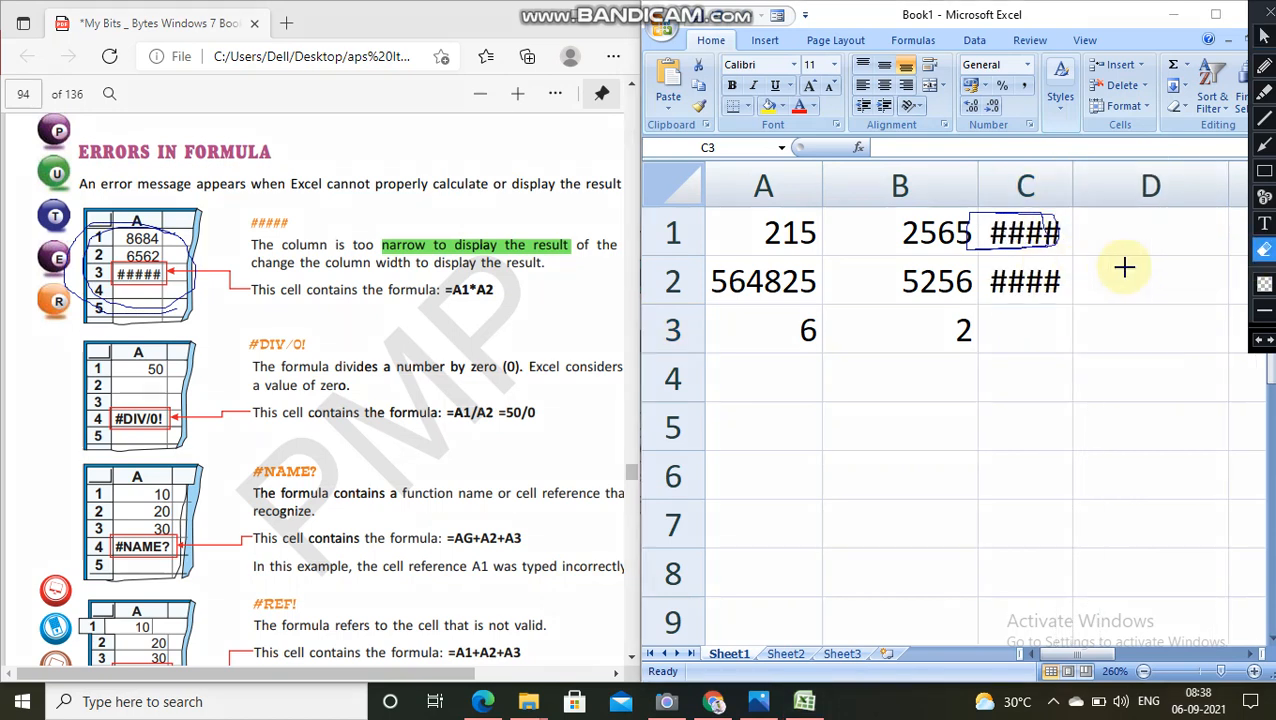
{"action": "left_click", "coordinate": [1050, 245]}
{"action": "left_click", "coordinate": [253, 344]}
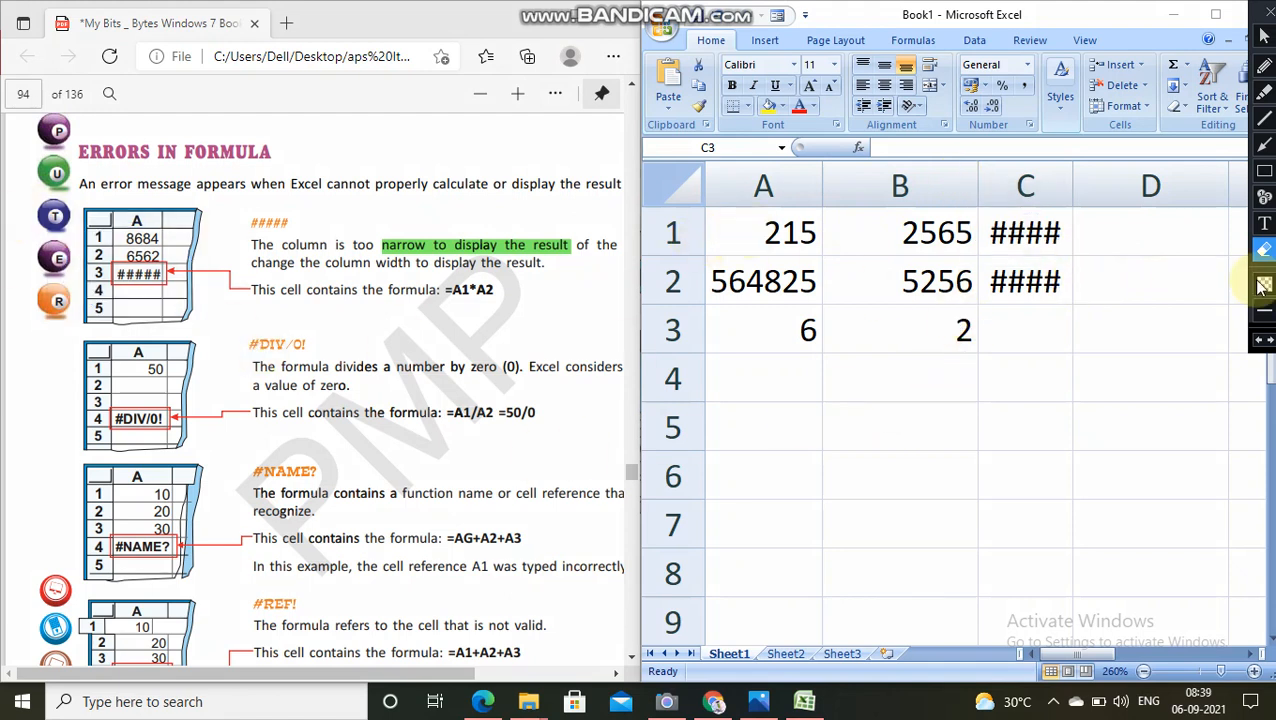
{"action": "left_click", "coordinate": [1263, 35]}
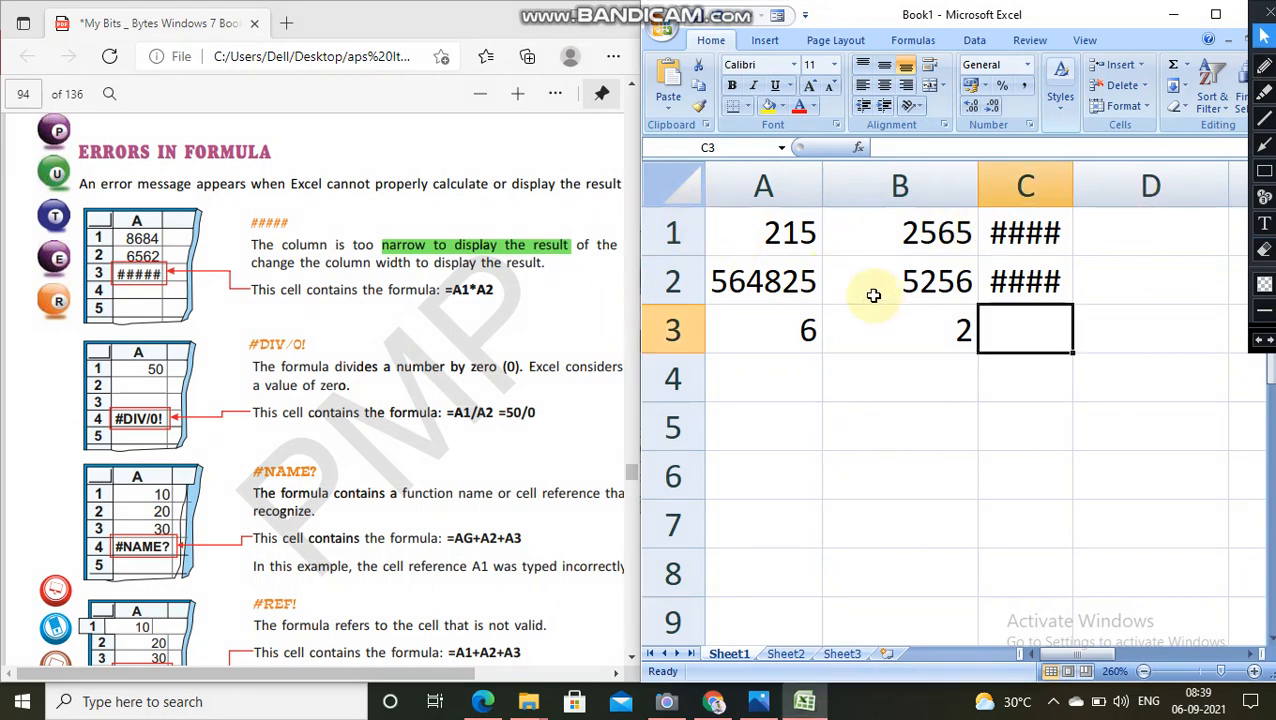
Step: Clear the contents of the range A1:C3
{"action": "left_click_drag", "start_coordinate": [755, 240], "coordinate": [983, 323]}
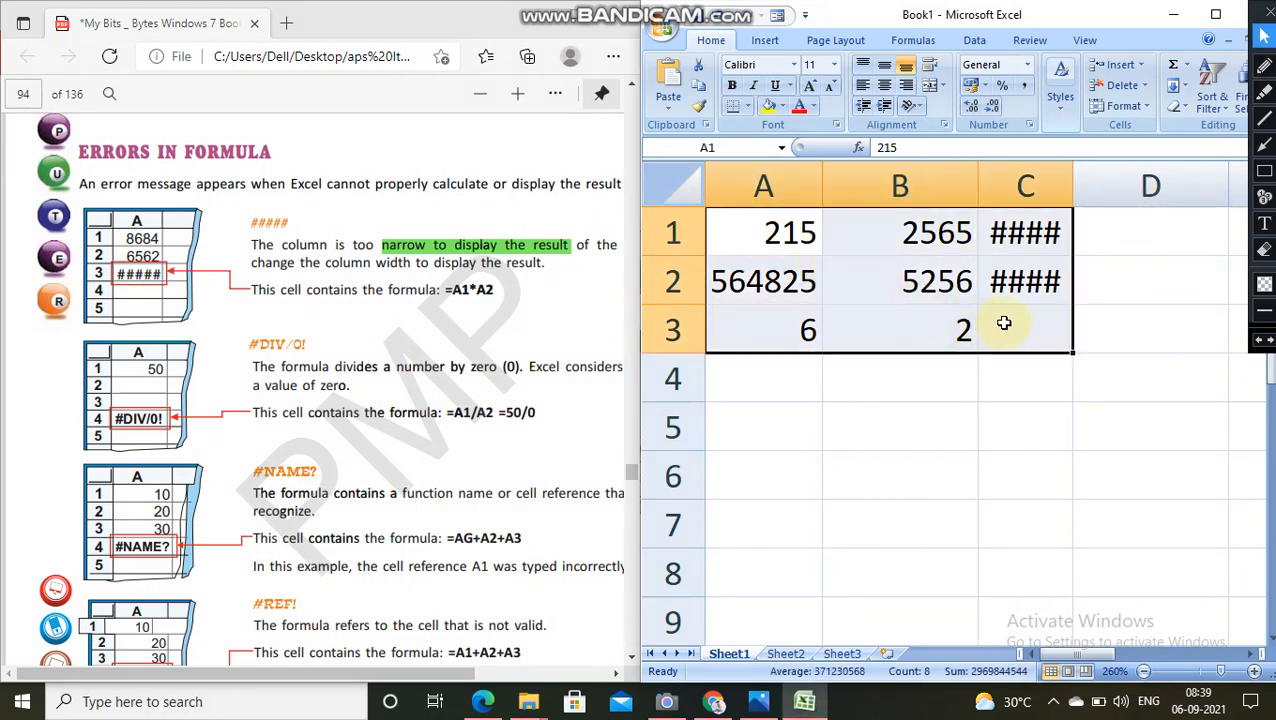
{"action": "key", "text": "BackSpace"}
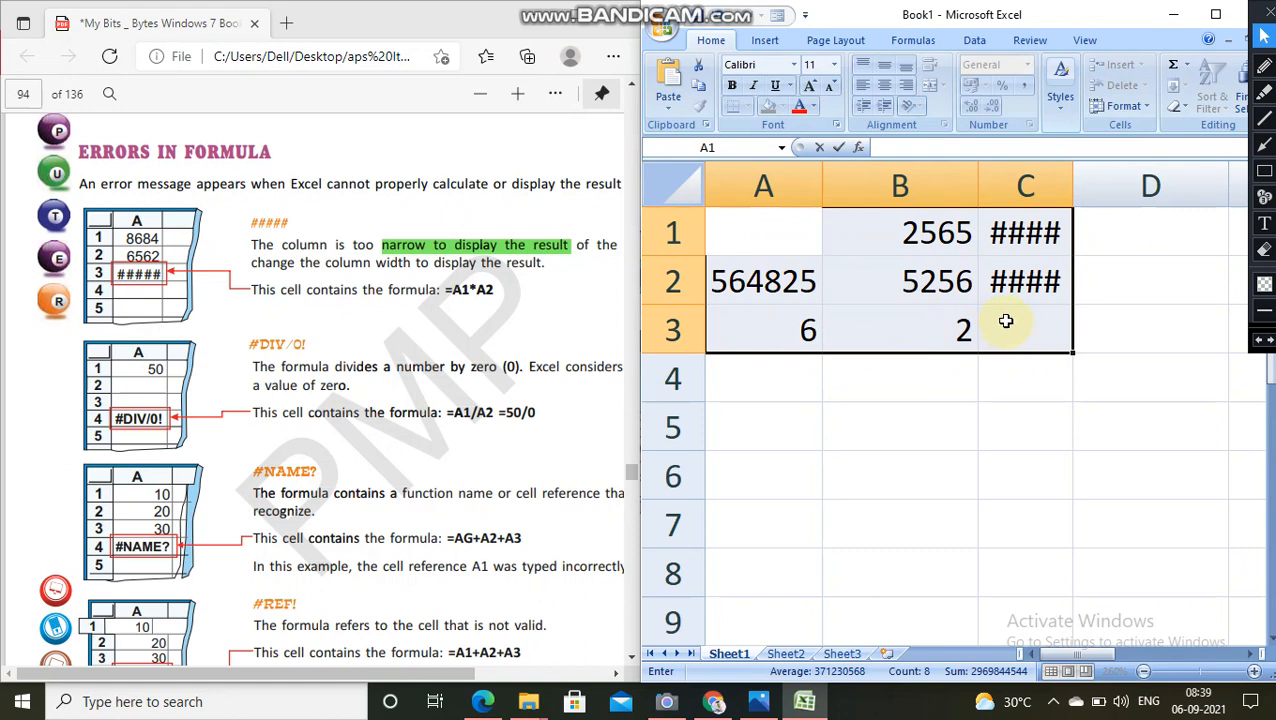
{"action": "left_click", "coordinate": [968, 356]}
{"action": "left_click_drag", "start_coordinate": [797, 248], "coordinate": [1021, 314]}
{"action": "key", "text": "Delete"}
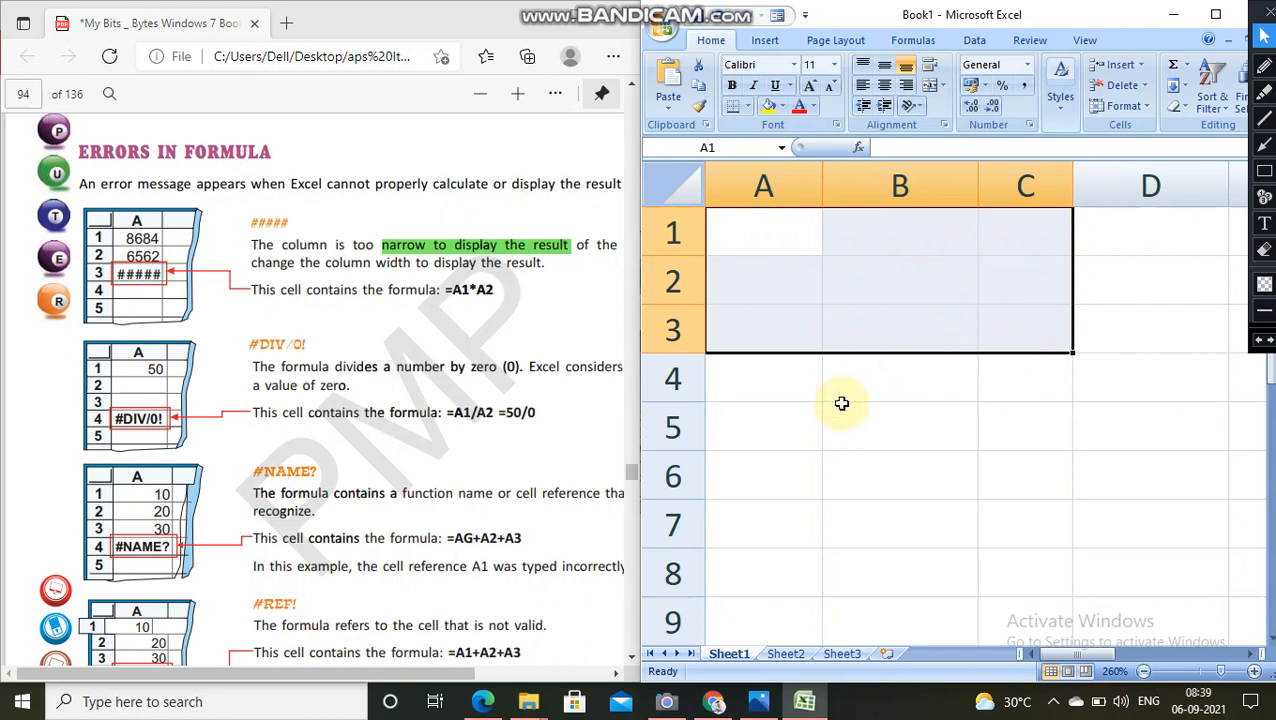
{"action": "left_click", "coordinate": [792, 382]}
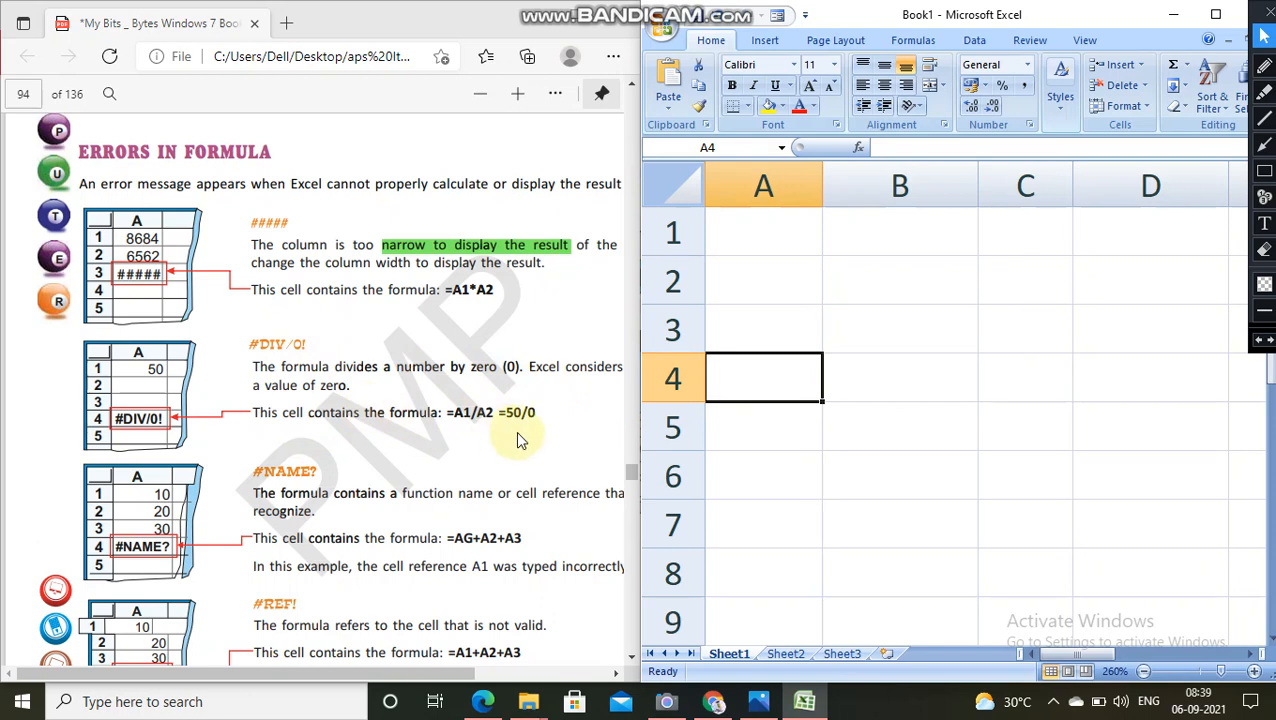
Step: Enter 25, 25 and 26 in cells A1 to A3
{"action": "left_click", "coordinate": [748, 233]}
{"action": "type", "text": "25"}
{"action": "key", "text": "Return"}
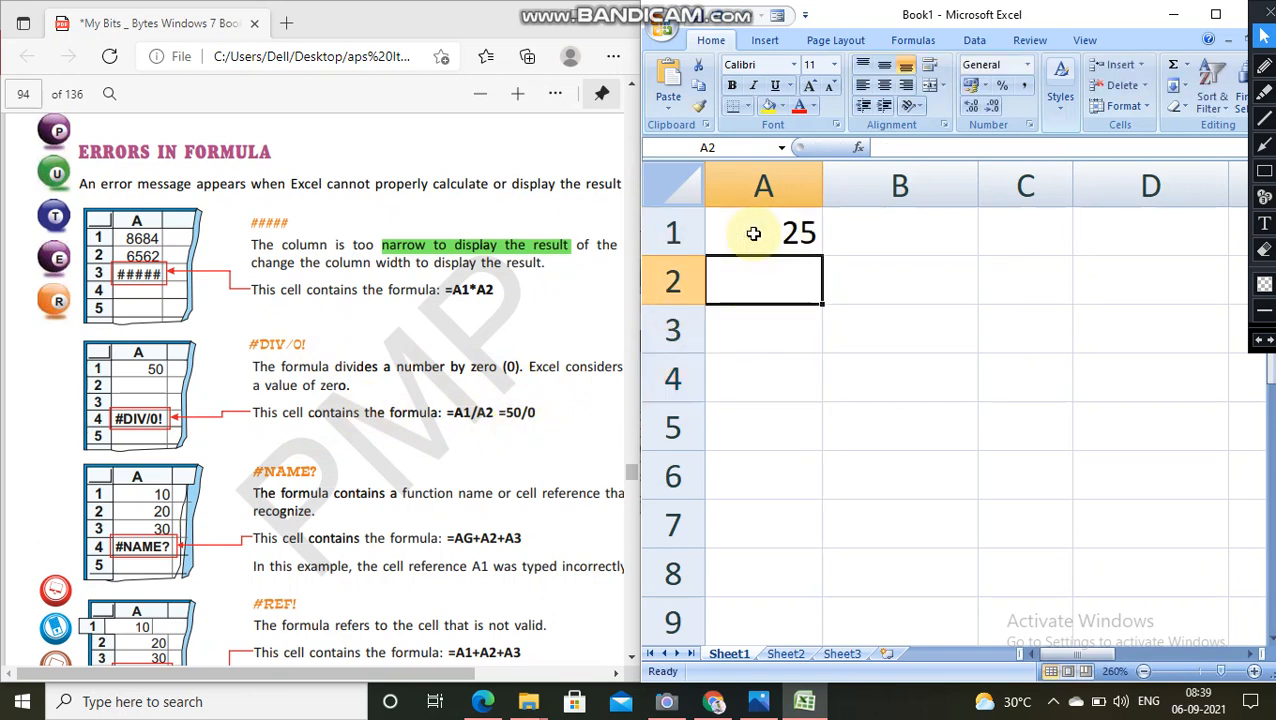
{"action": "type", "text": "25"}
{"action": "key", "text": "Return"}
{"action": "type", "text": "26"}
{"action": "key", "text": "Return"}
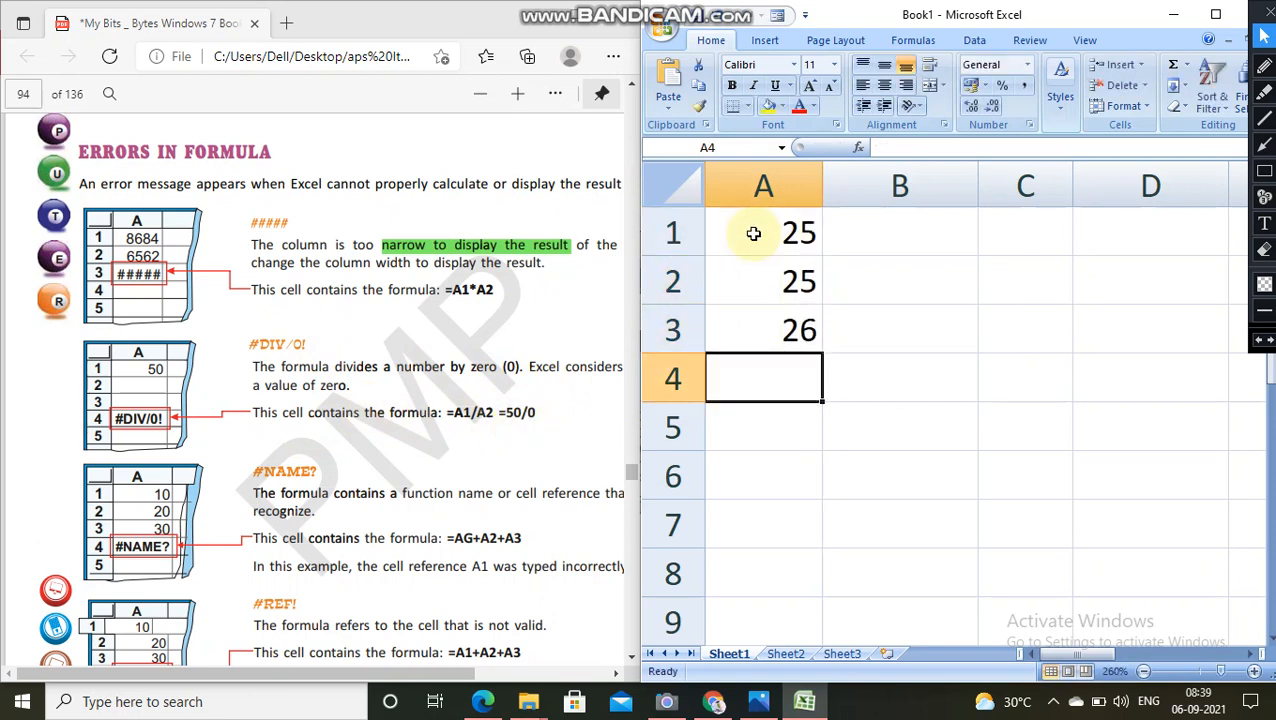
Step: Fill cells B1 to B3 with 28, 25 and 24
{"action": "key", "text": "Right"}
{"action": "key", "text": "Up"}
{"action": "type", "text": "24"}
{"action": "key", "text": "Up"}
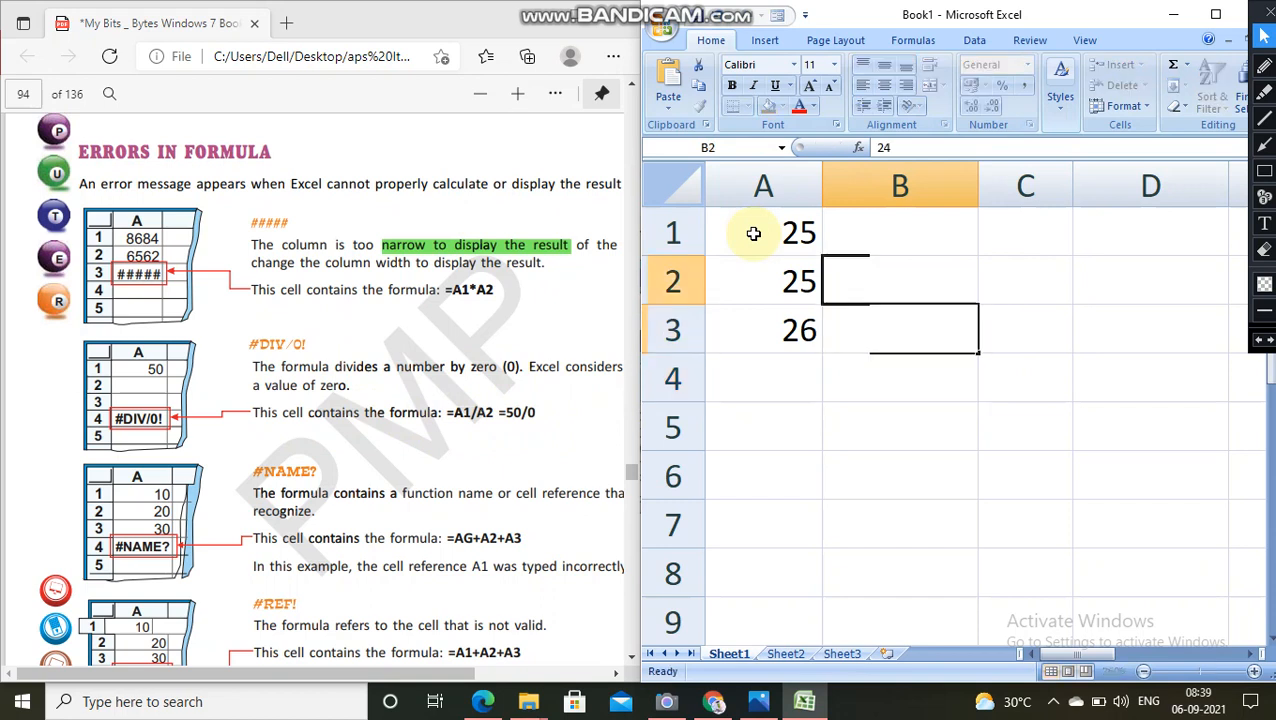
{"action": "type", "text": "25"}
{"action": "key", "text": "Up"}
{"action": "type", "text": "28"}
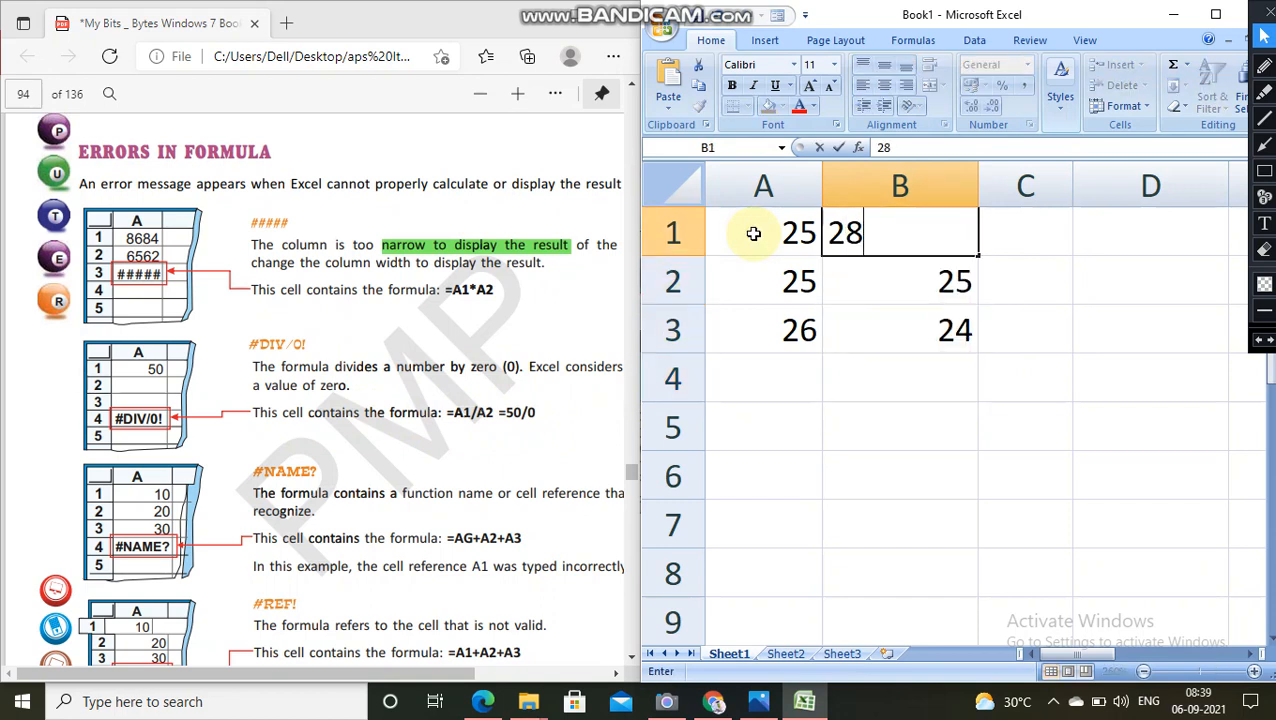
{"action": "key", "text": "Return"}
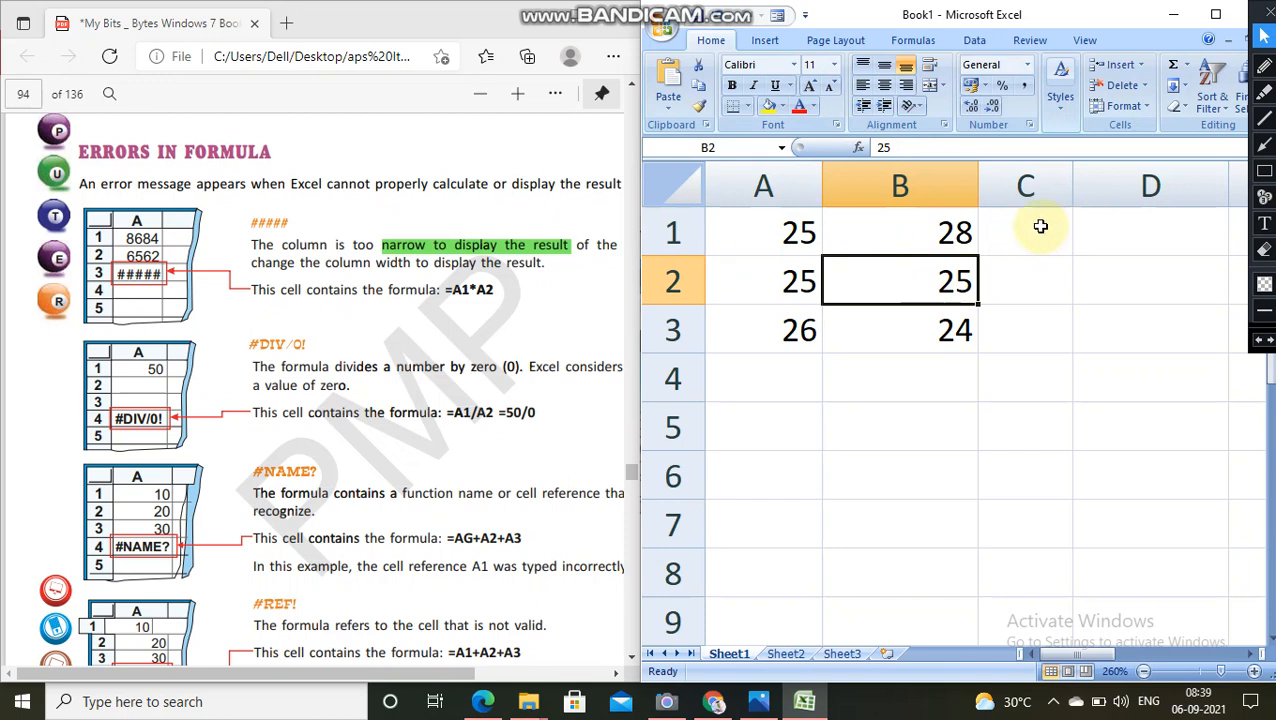
Step: Enter the formula =B2/B3 in cell B4 and empty its divisor cell B3 to demonstrate the #DIV/0! error
{"action": "left_click", "coordinate": [1040, 226]}
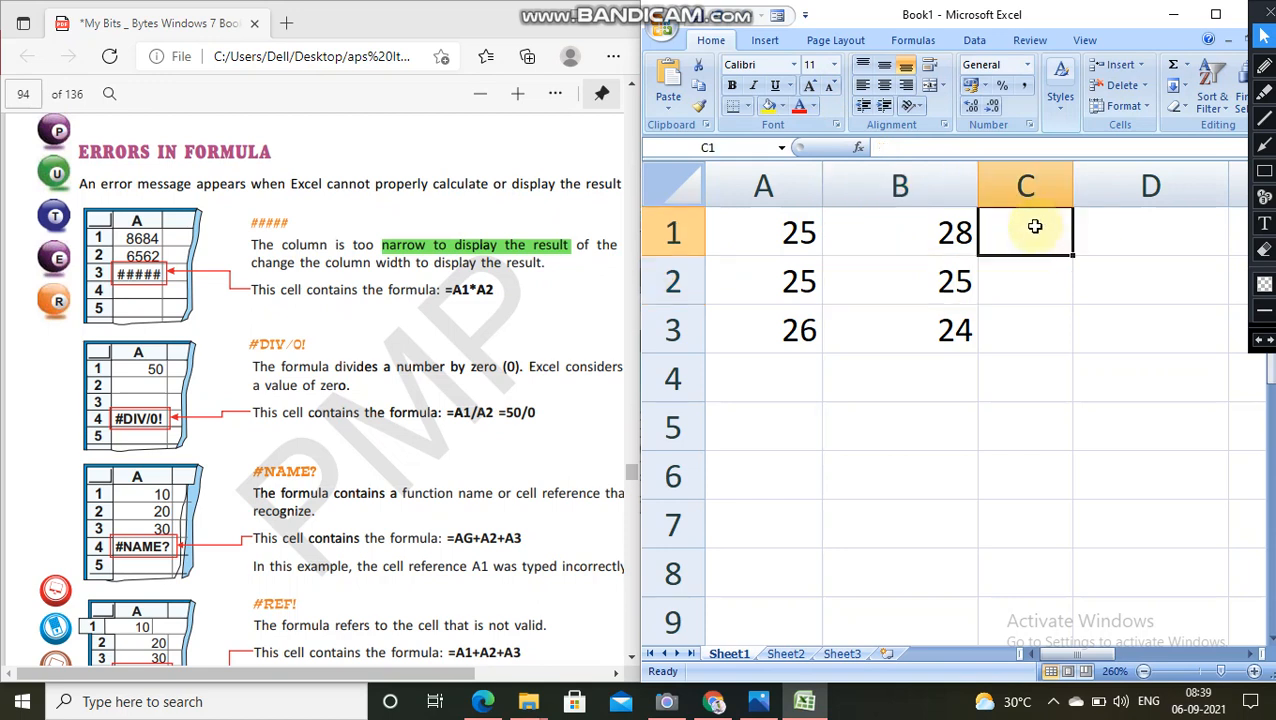
{"action": "left_click", "coordinate": [926, 368]}
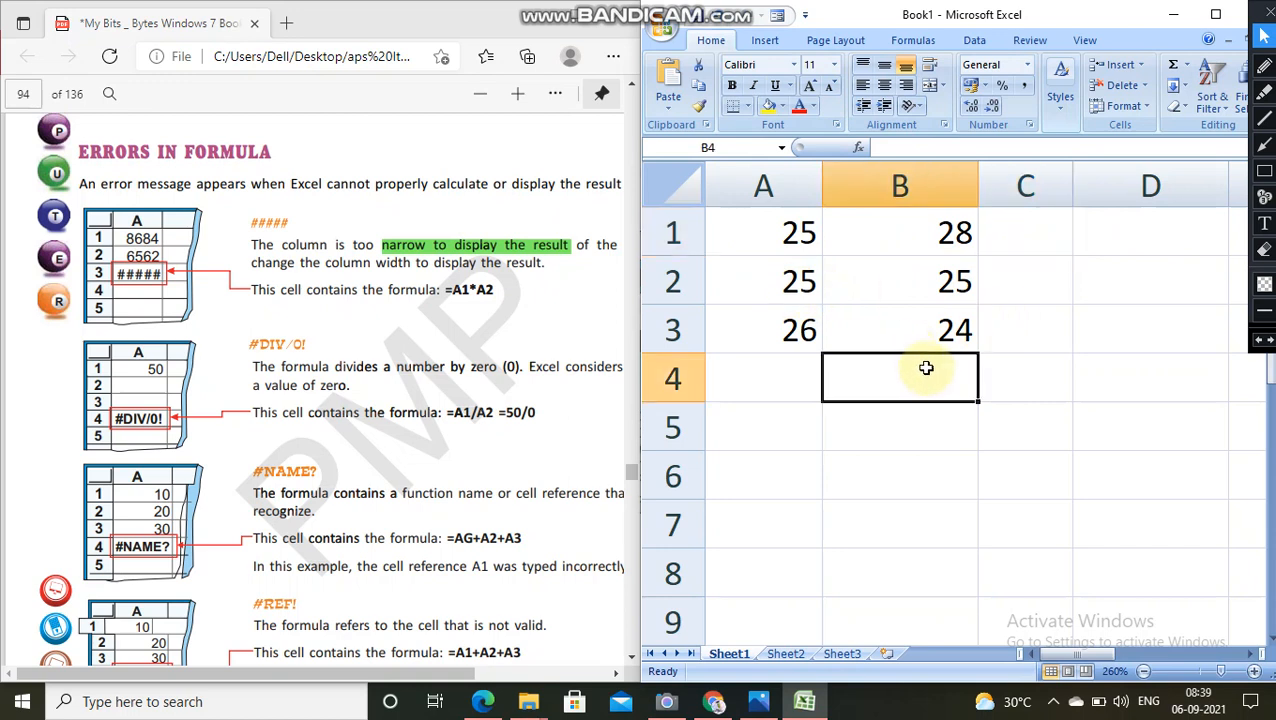
{"action": "type", "text": "="}
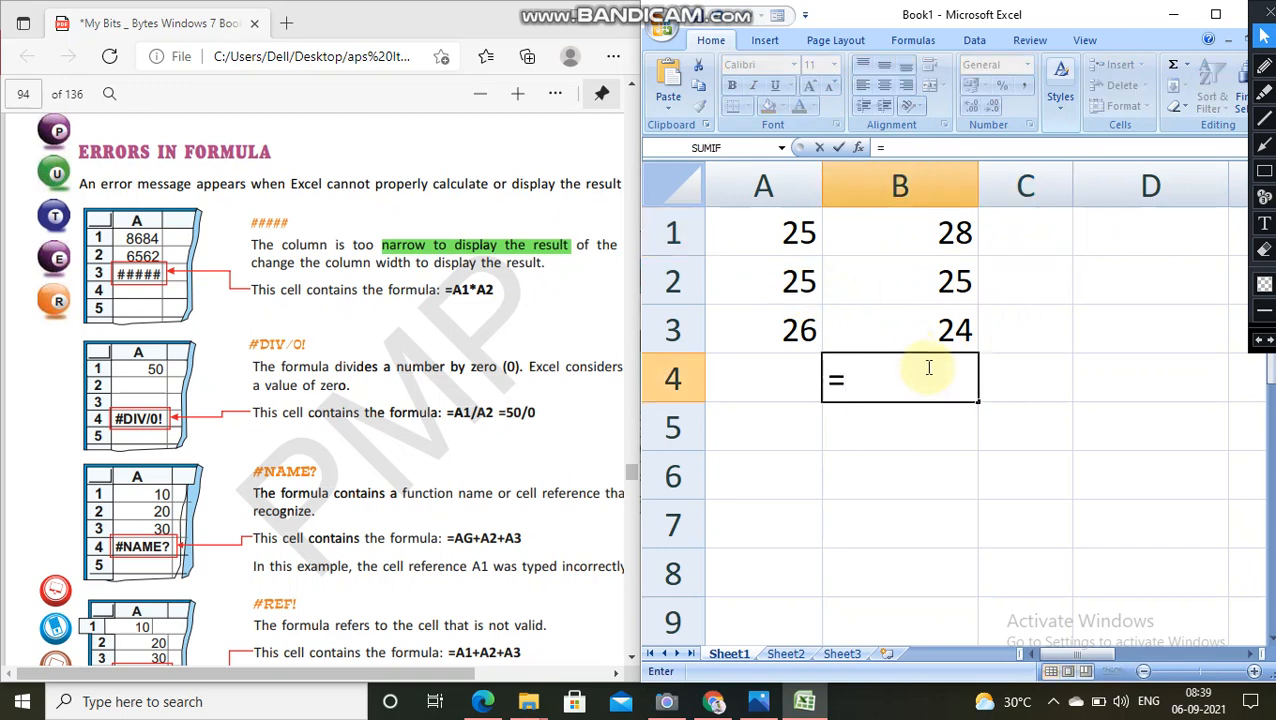
{"action": "type", "text": "B2/"}
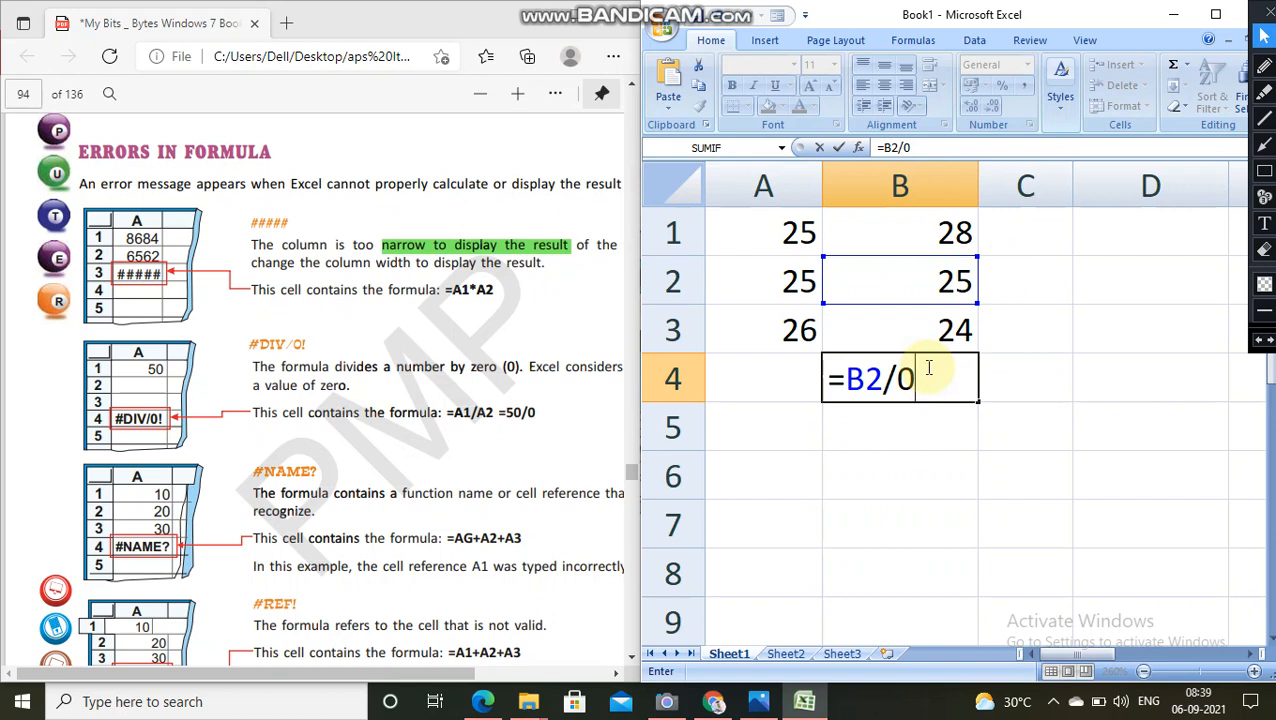
{"action": "left_click", "coordinate": [899, 322]}
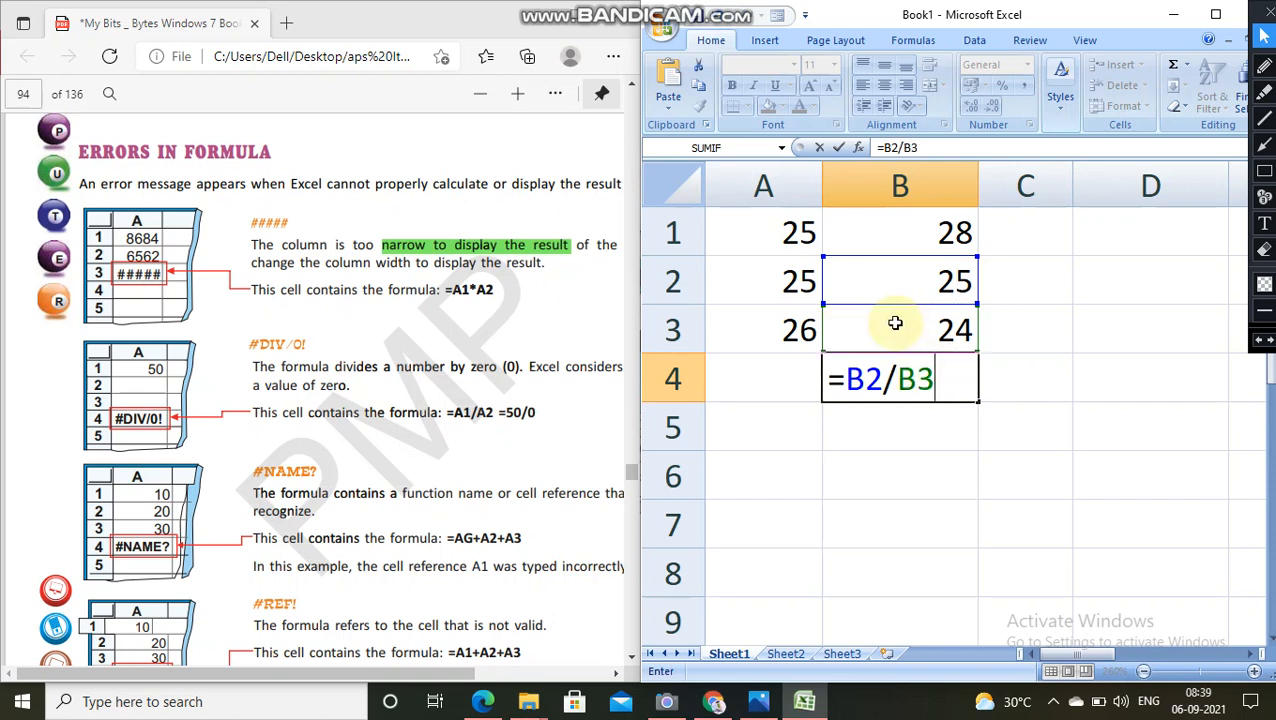
{"action": "key", "text": "Return"}
{"action": "left_click", "coordinate": [960, 335]}
{"action": "key", "text": "Delete"}
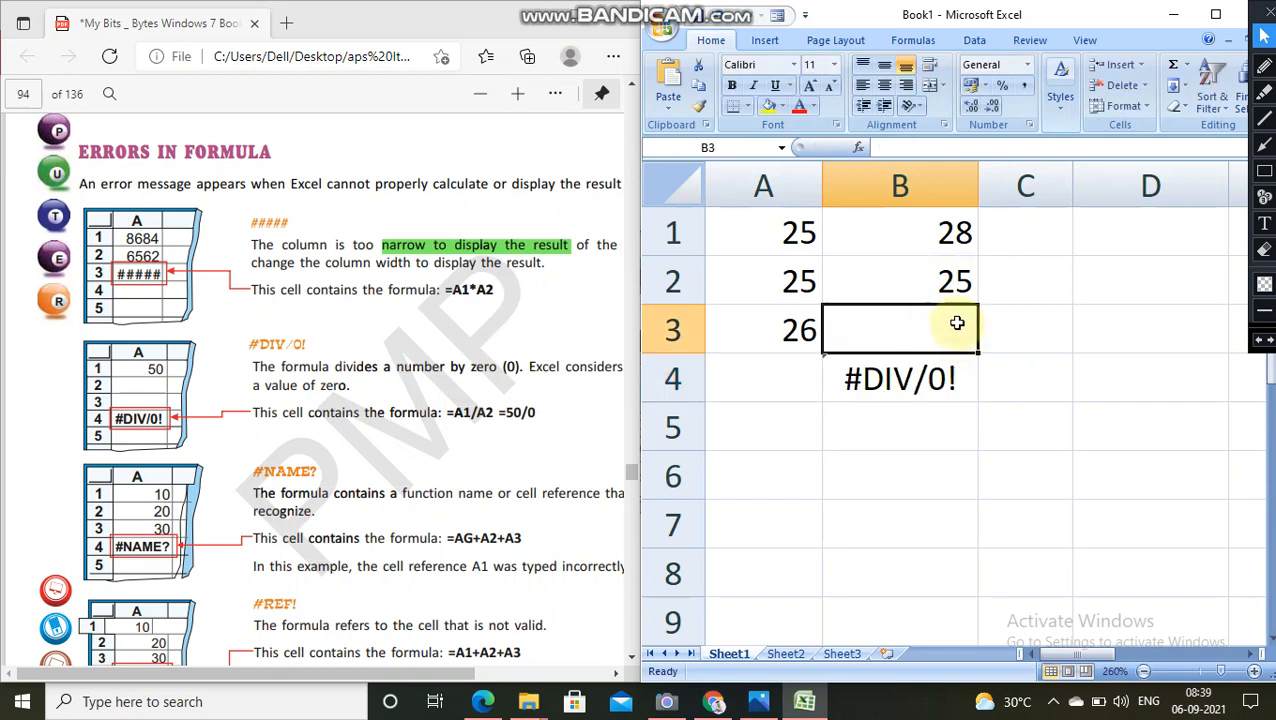
Step: Clear cell B2 and the division formula in cell B4
{"action": "left_click", "coordinate": [940, 280]}
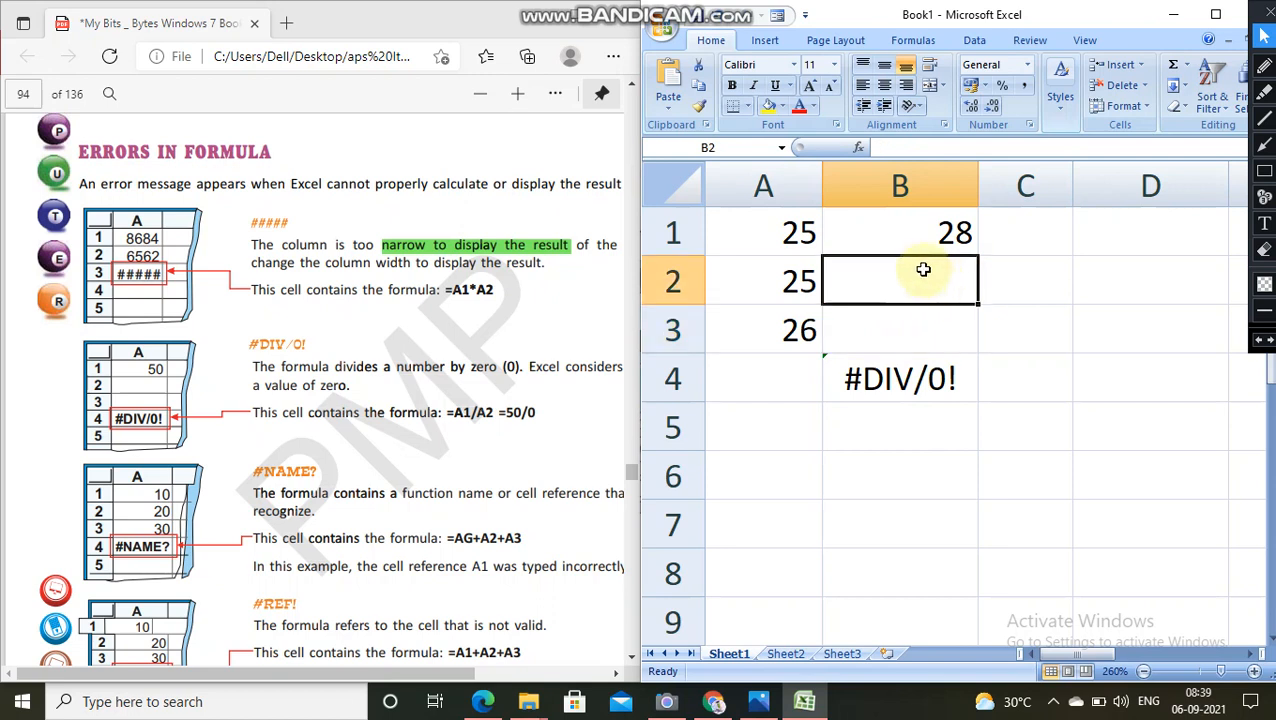
{"action": "left_click", "coordinate": [895, 384]}
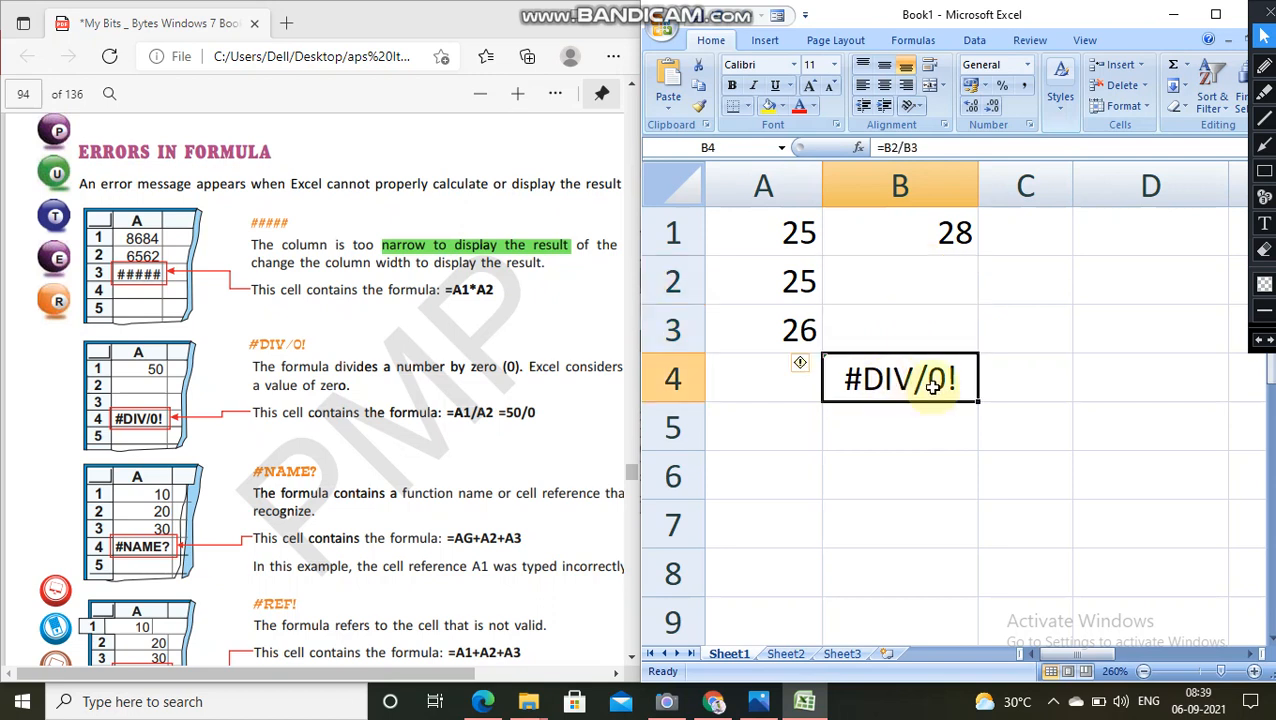
{"action": "key", "text": "BackSpace"}
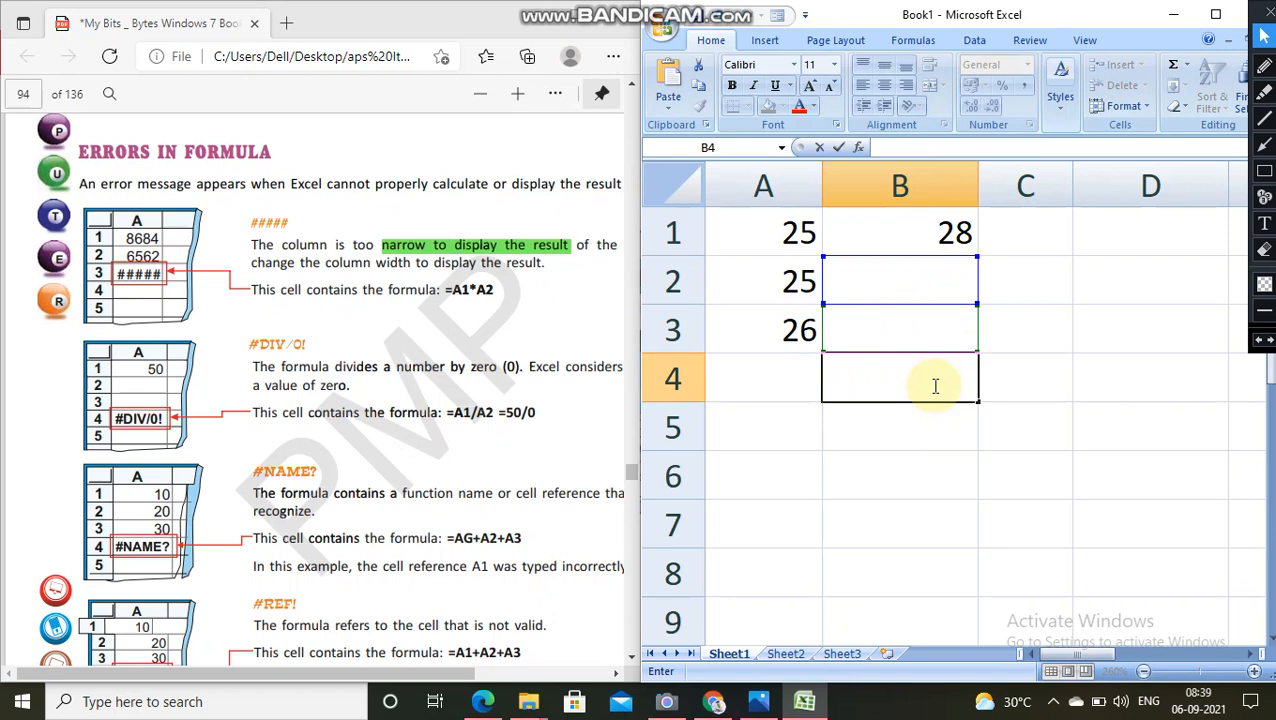
Step: Enter the formula =B1/B4 in cell B2, dividing by an empty cell, to demonstrate the #DIV/0! error
{"action": "double_click", "coordinate": [895, 281]}
{"action": "type", "text": "=B"}
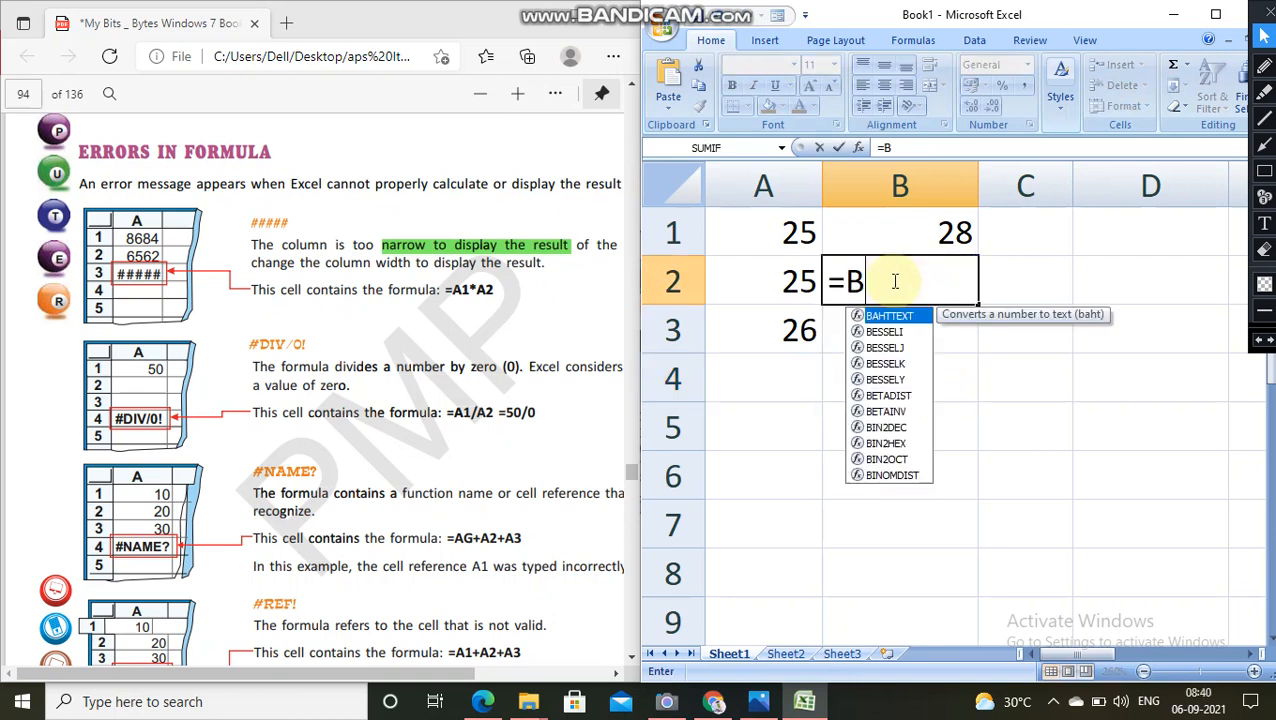
{"action": "type", "text": "1/"}
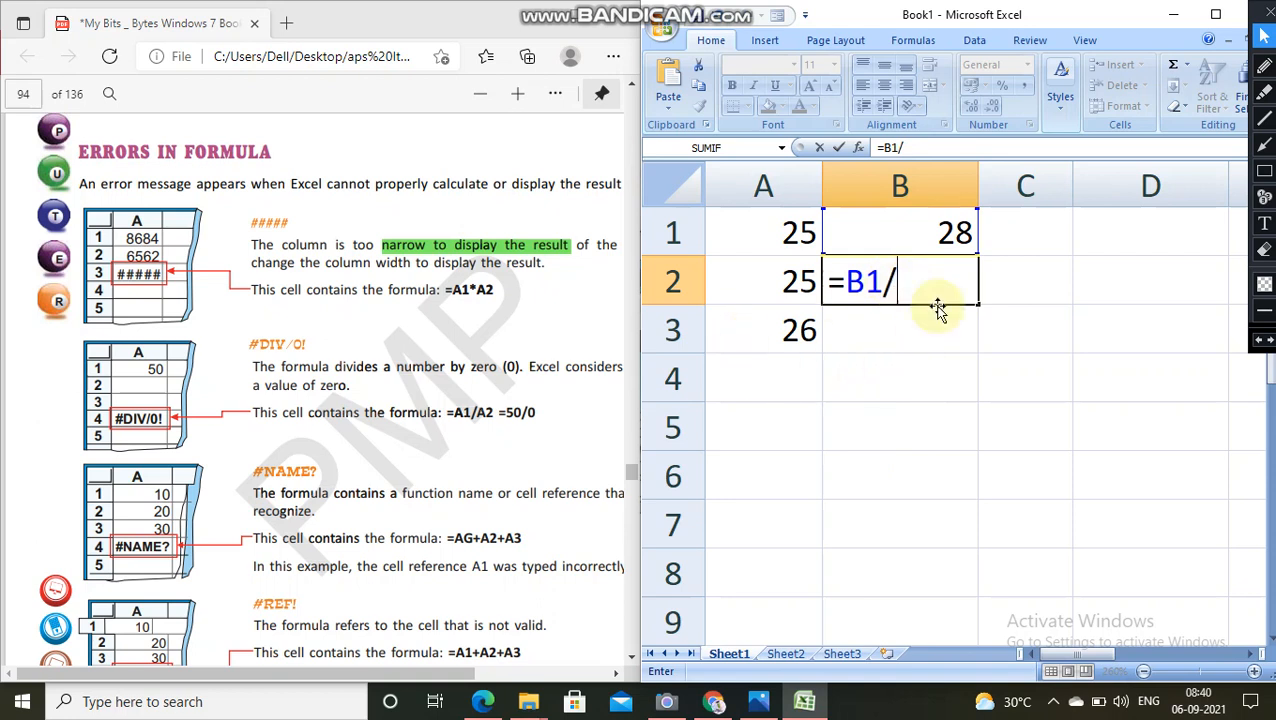
{"action": "type", "text": "b4"}
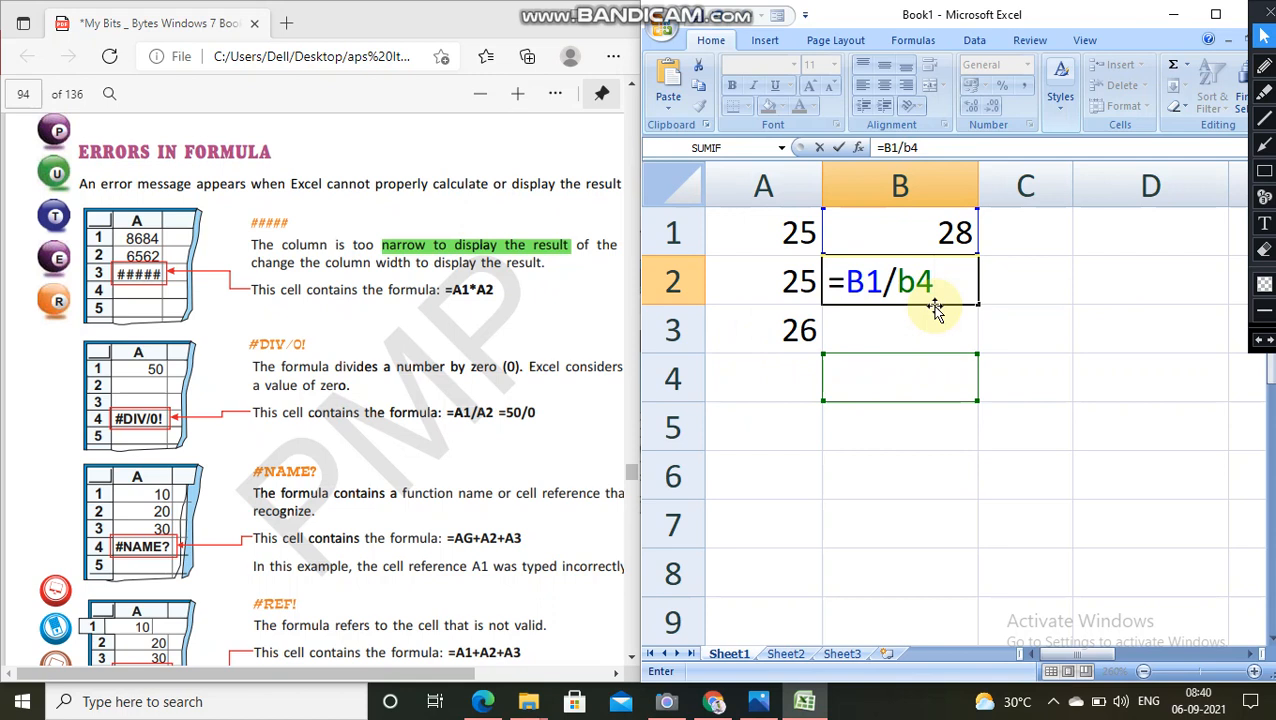
{"action": "key", "text": "Return"}
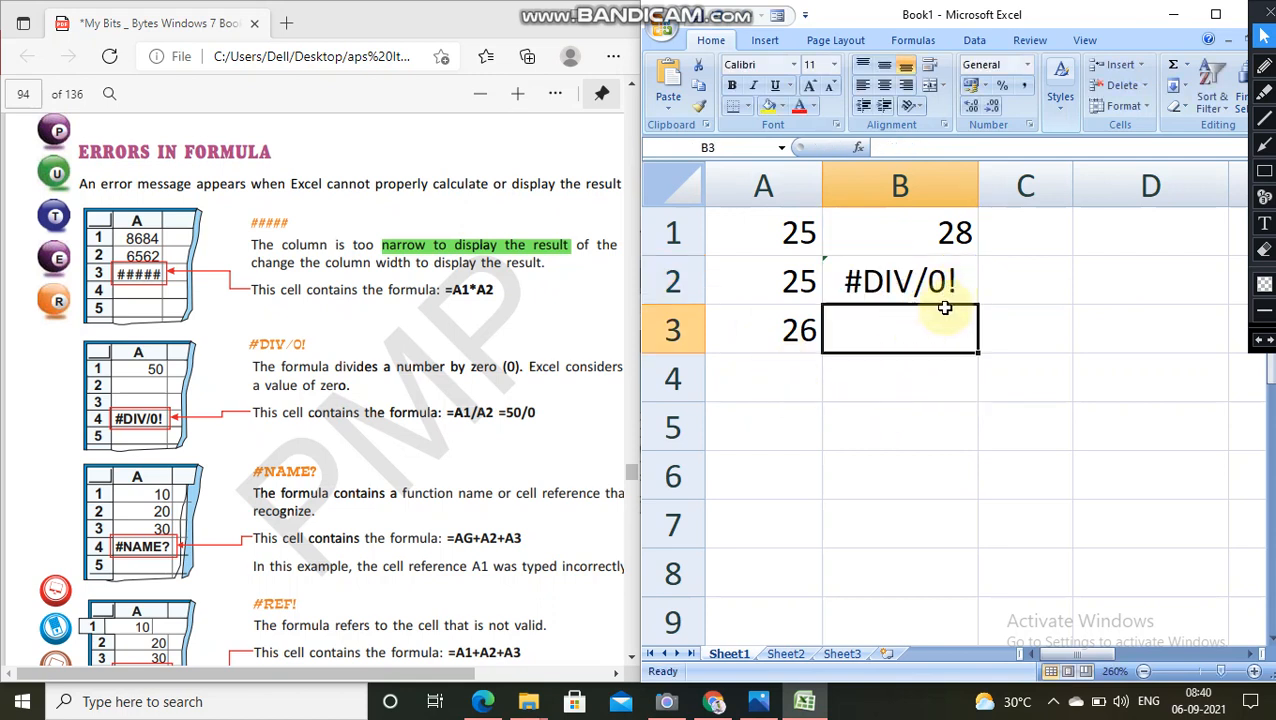
Step: Enter the formula =A3/A8 in cell A4 and widen column A so the whole error fits
{"action": "left_click", "coordinate": [518, 95]}
{"action": "left_click", "coordinate": [518, 95]}
{"action": "left_click", "coordinate": [518, 95]}
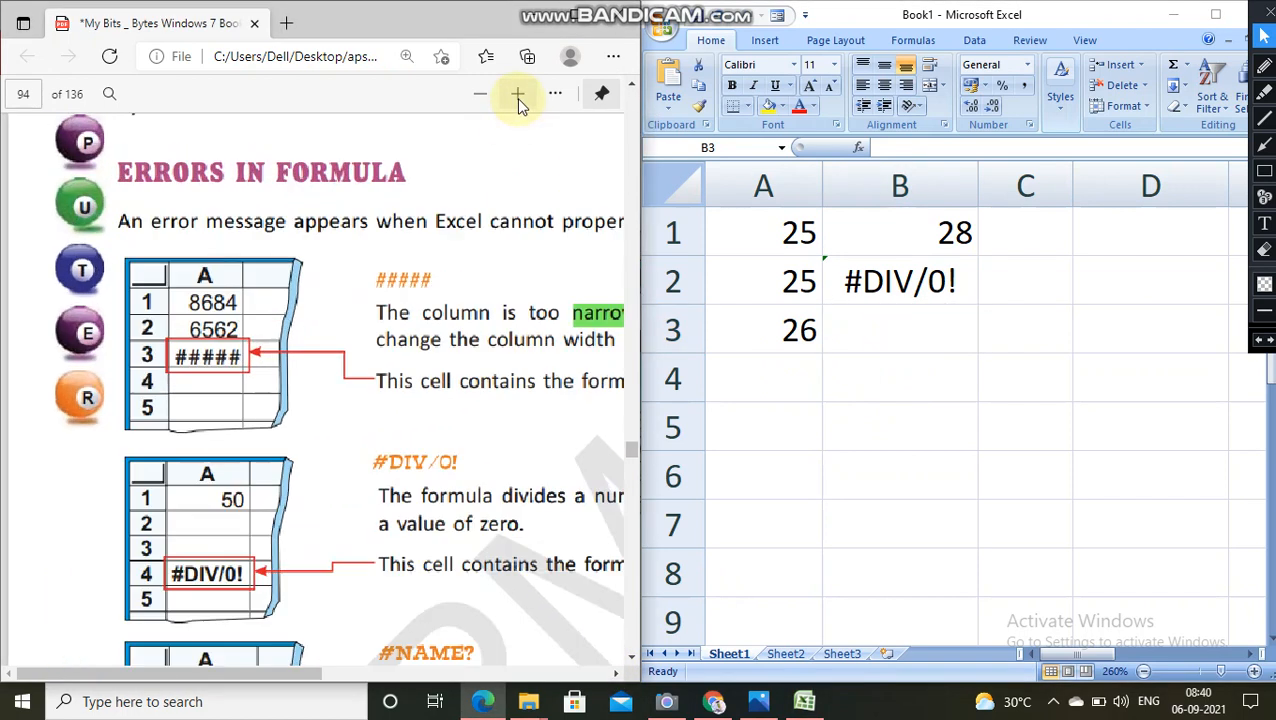
{"action": "left_click", "coordinate": [615, 674]}
{"action": "scroll", "coordinate": [535, 507], "scroll_direction": "down", "scroll_amount": 4}
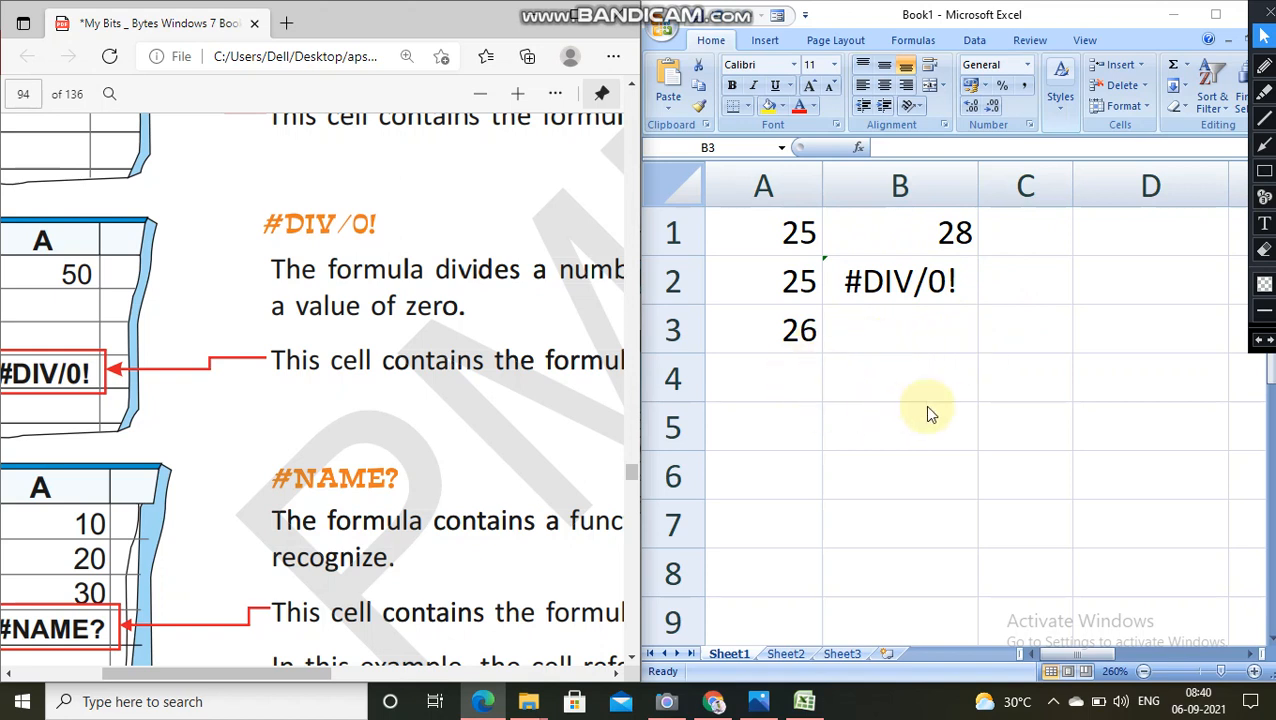
{"action": "left_click", "coordinate": [786, 366]}
{"action": "type", "text": "="}
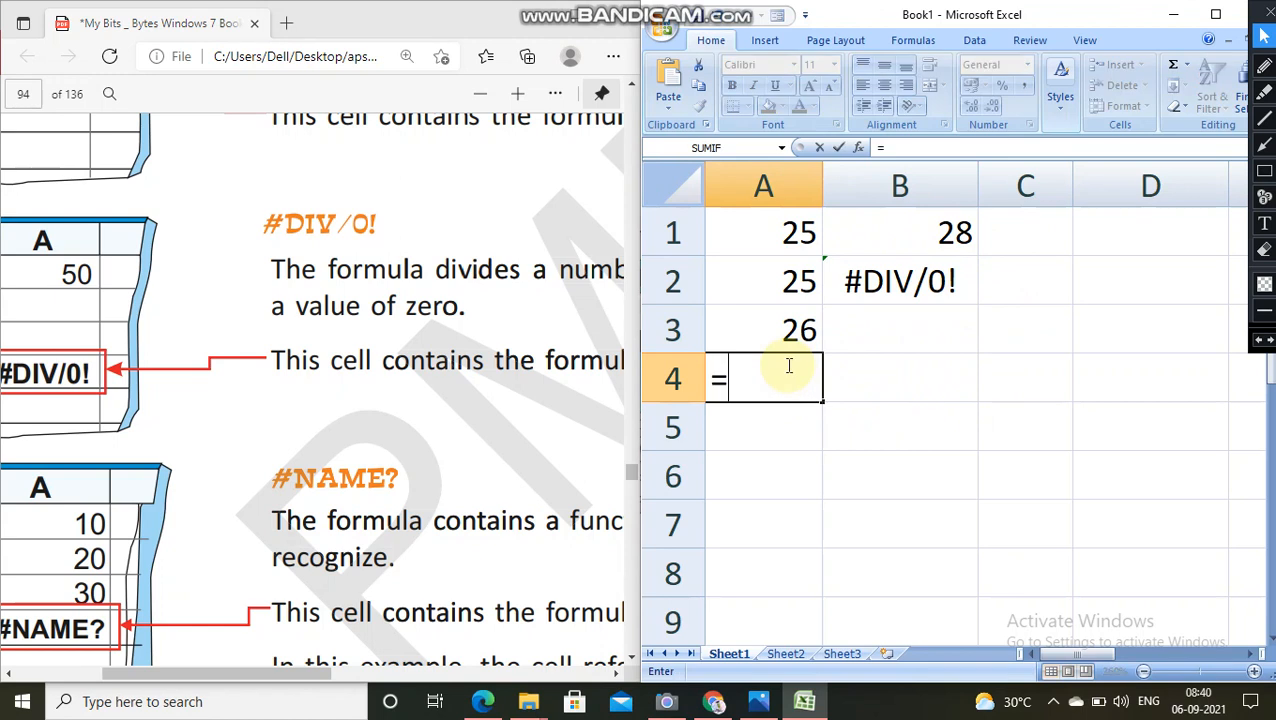
{"action": "type", "text": "a"}
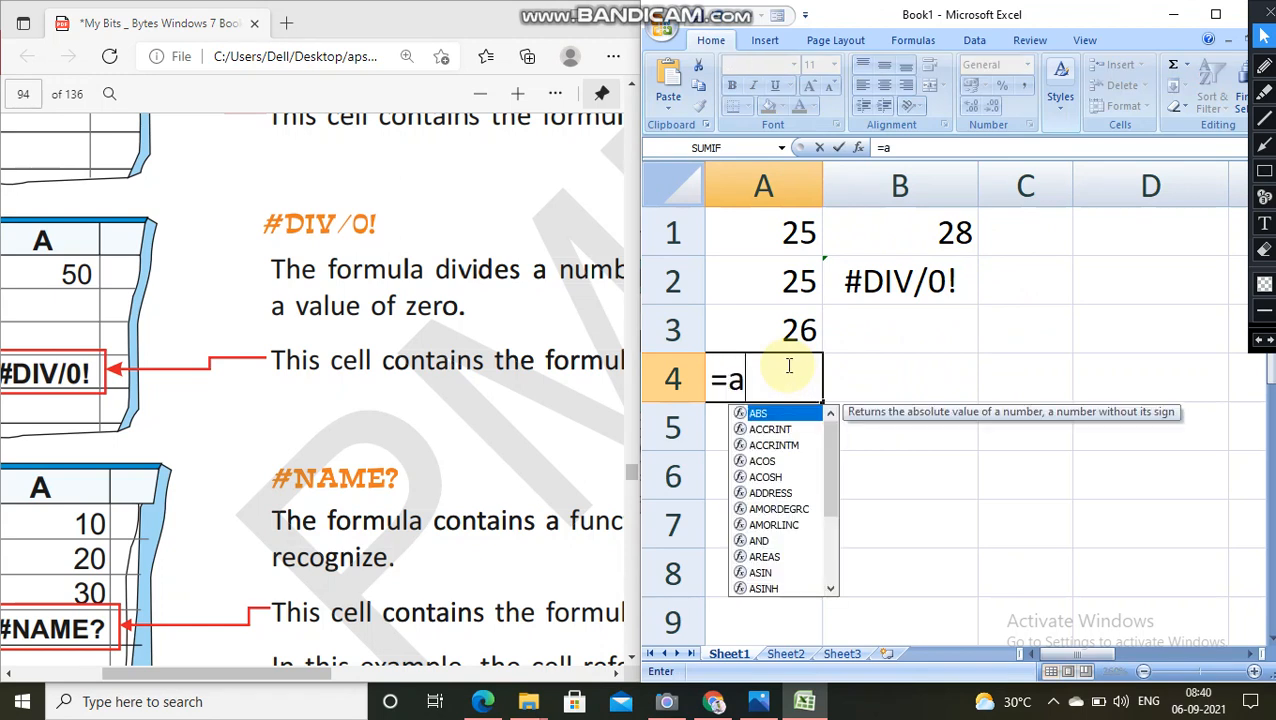
{"action": "type", "text": "3"}
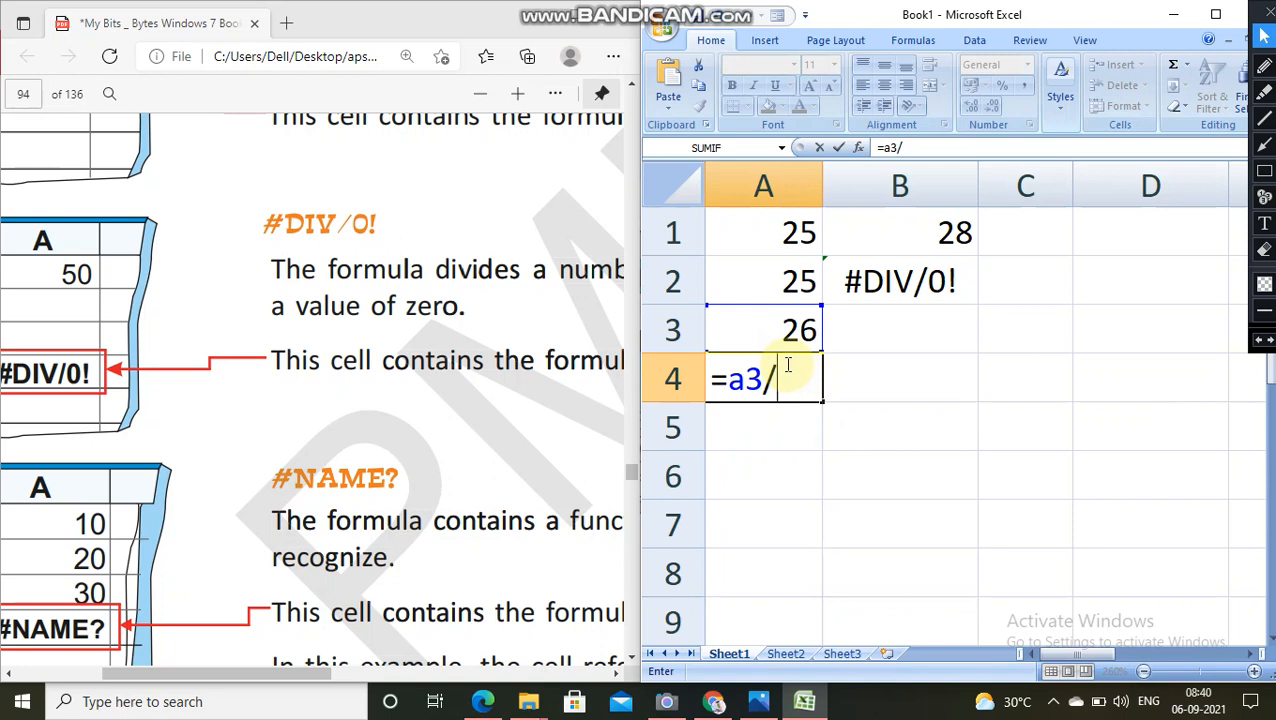
{"action": "type", "text": "/"}
{"action": "left_click", "coordinate": [729, 575]}
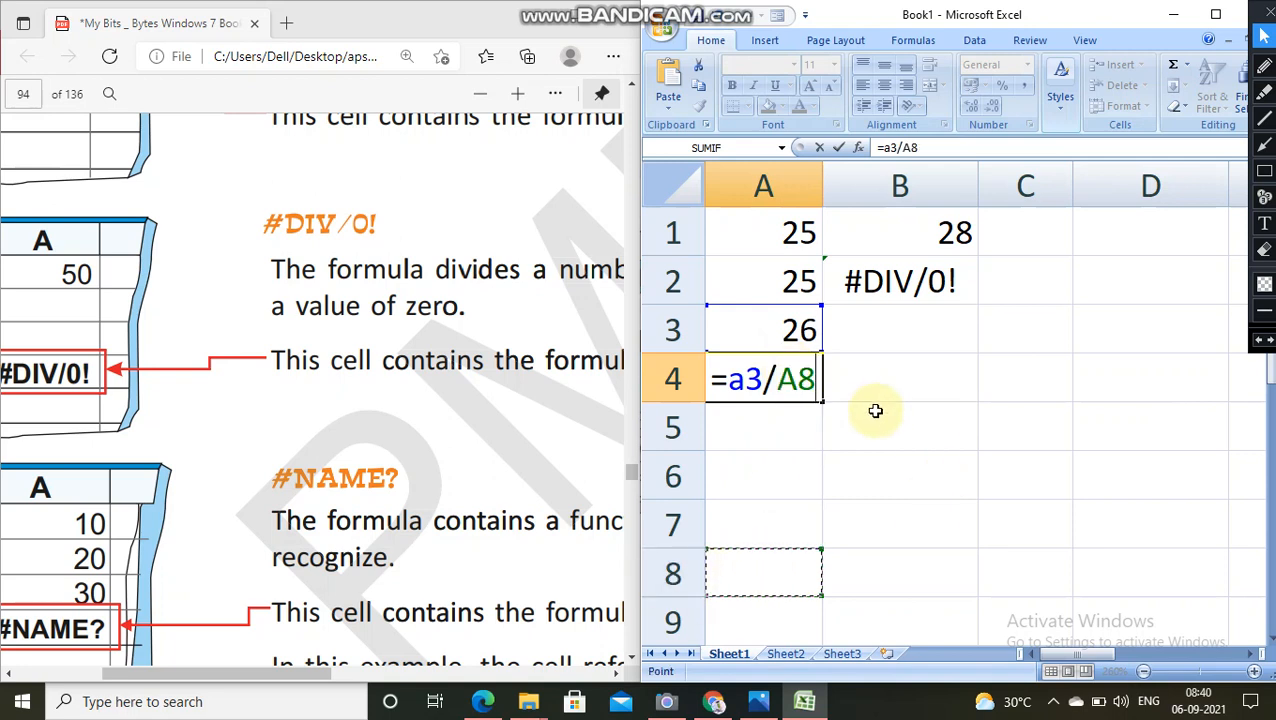
{"action": "key", "text": "Return"}
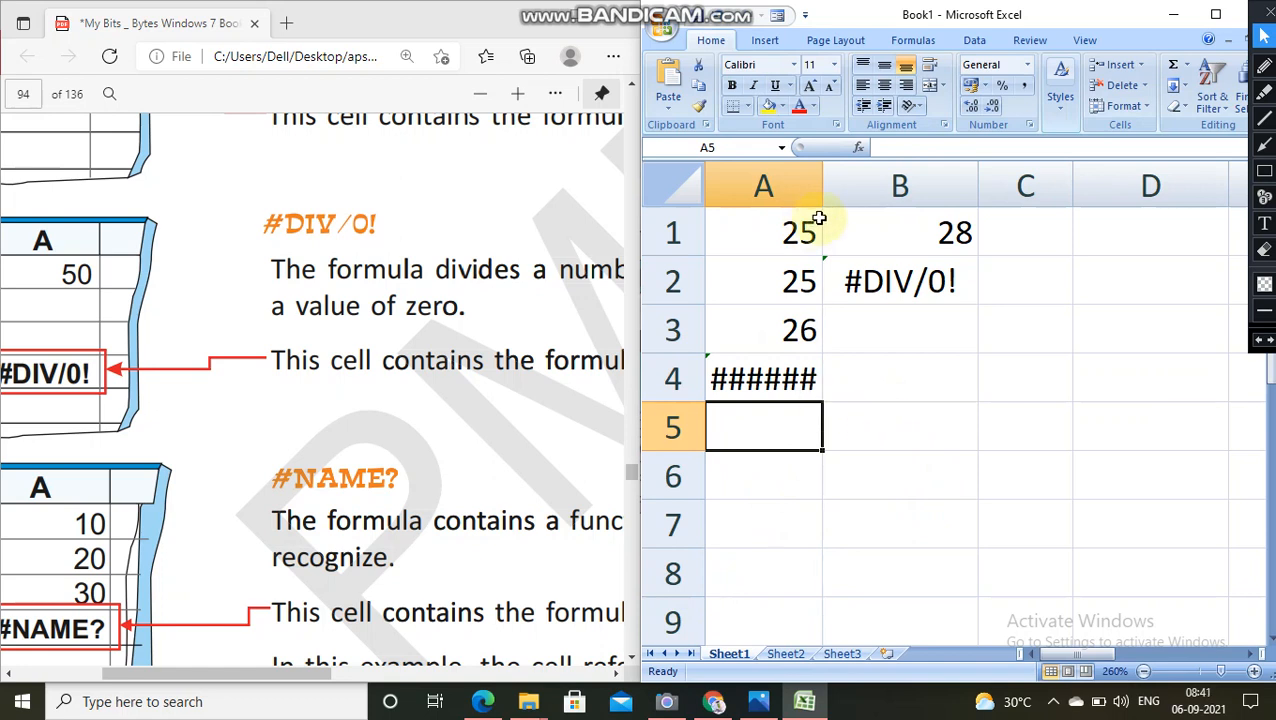
{"action": "left_click_drag", "start_coordinate": [823, 180], "coordinate": [855, 182]}
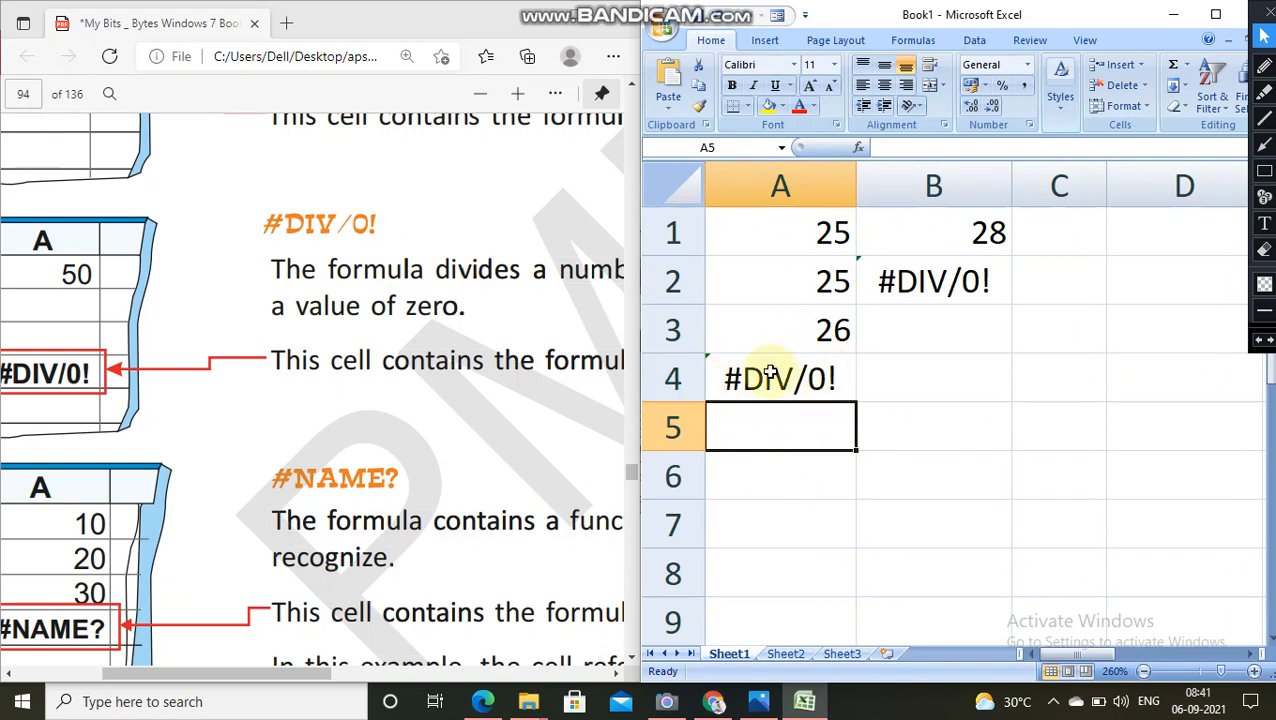
Step: Clear cells A1 to B4 and enter 2, 2, 4 and 6 in cells A1 to A4
{"action": "left_click_drag", "start_coordinate": [777, 240], "coordinate": [945, 357]}
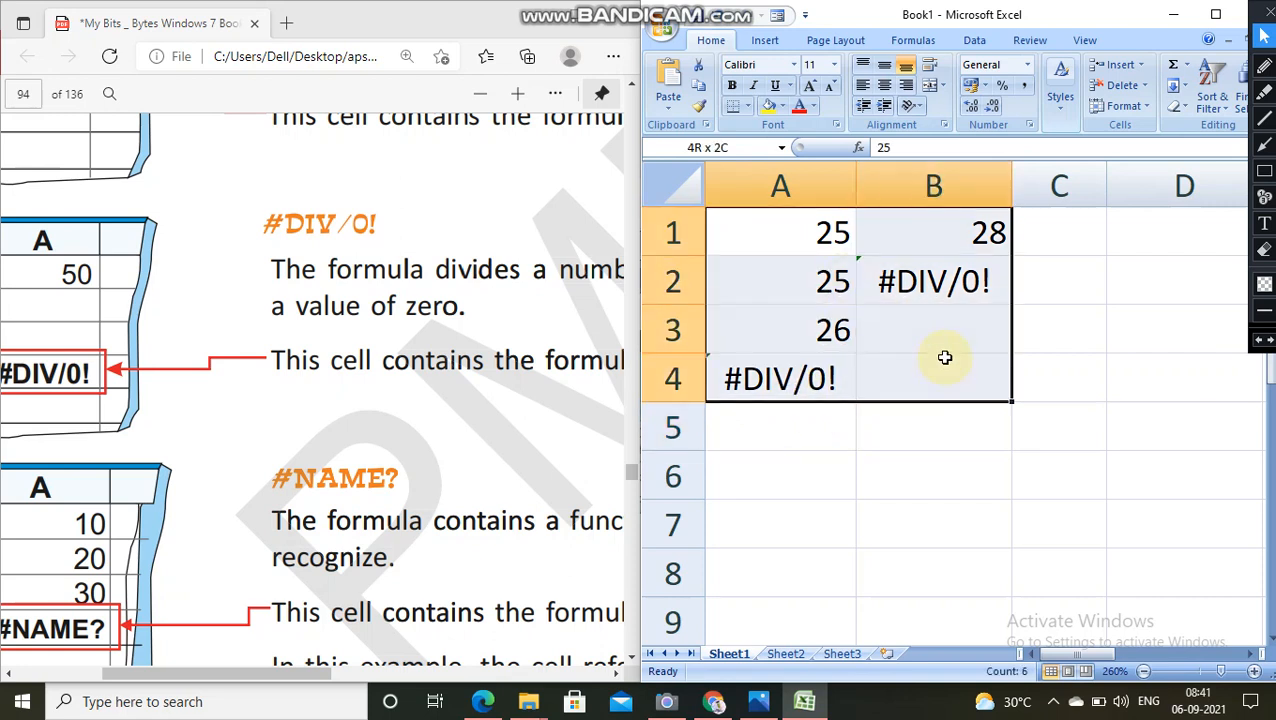
{"action": "key", "text": "Delete"}
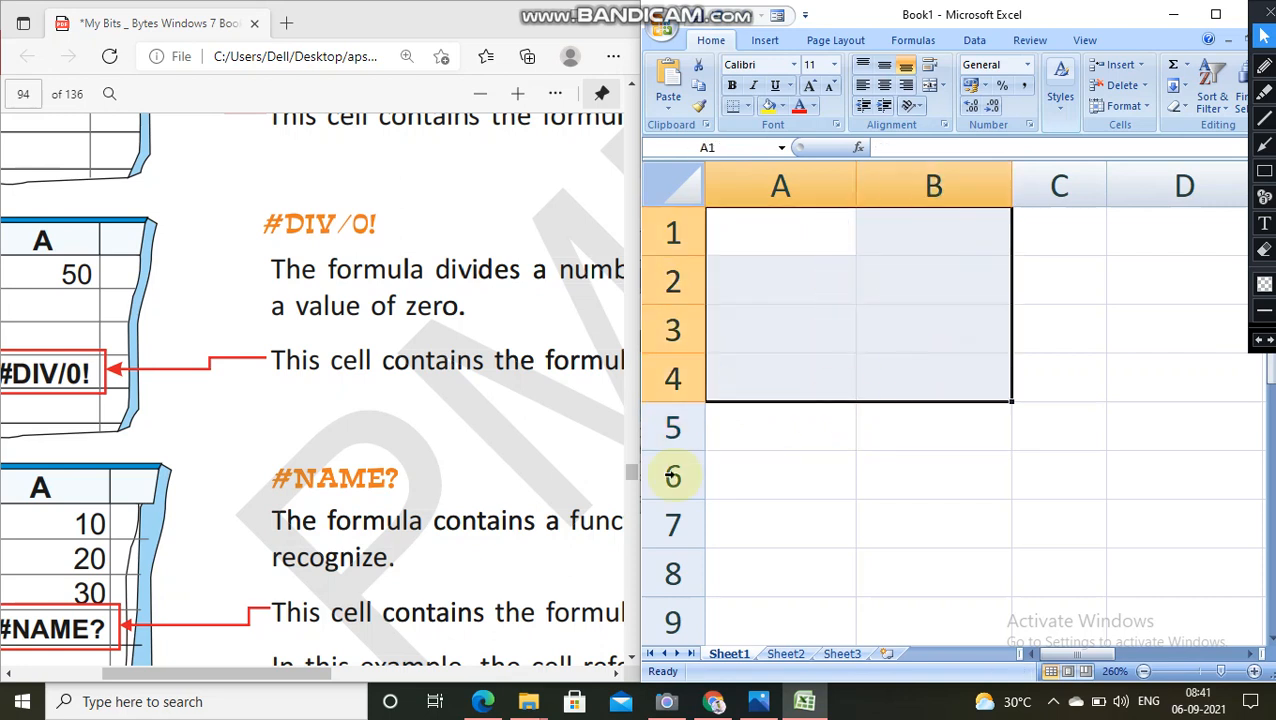
{"action": "scroll", "coordinate": [490, 265], "scroll_direction": "down", "scroll_amount": 4}
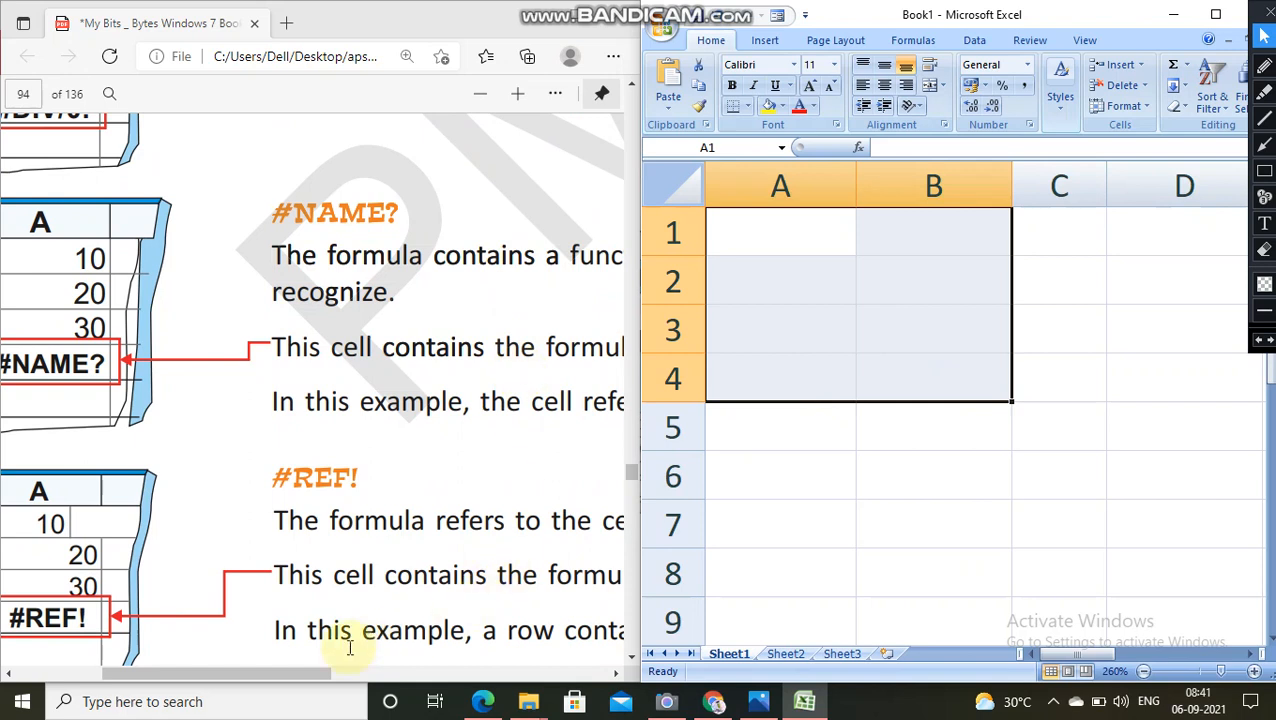
{"action": "left_click_drag", "start_coordinate": [316, 677], "coordinate": [392, 701]}
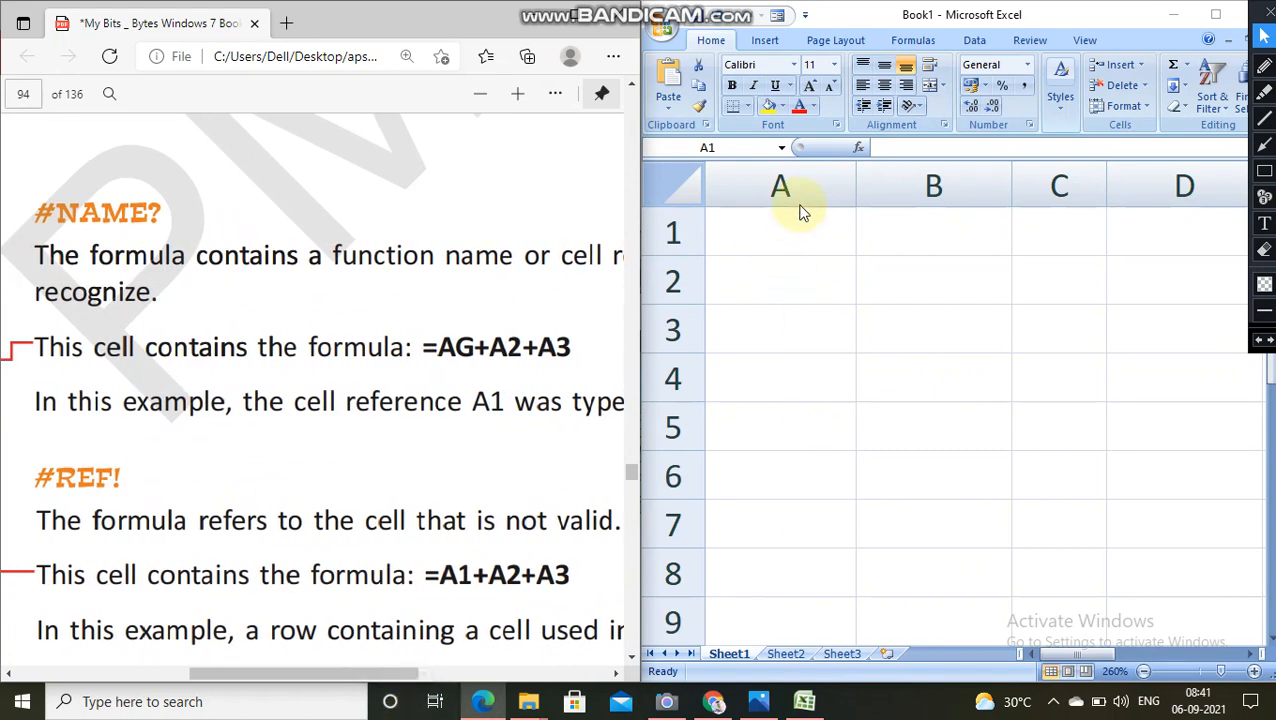
{"action": "left_click", "coordinate": [799, 237]}
{"action": "type", "text": "2"}
{"action": "key", "text": "Return"}
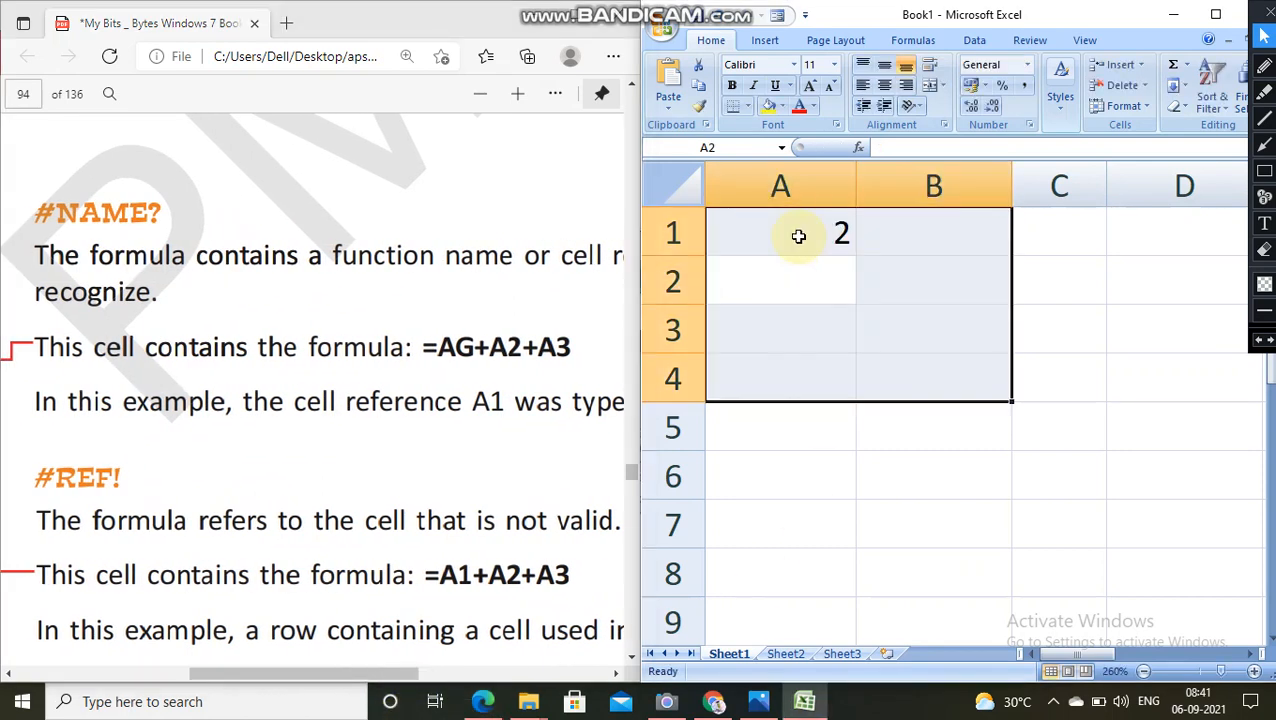
{"action": "type", "text": "2"}
{"action": "key", "text": "Return"}
{"action": "type", "text": "4"}
{"action": "key", "text": "Return"}
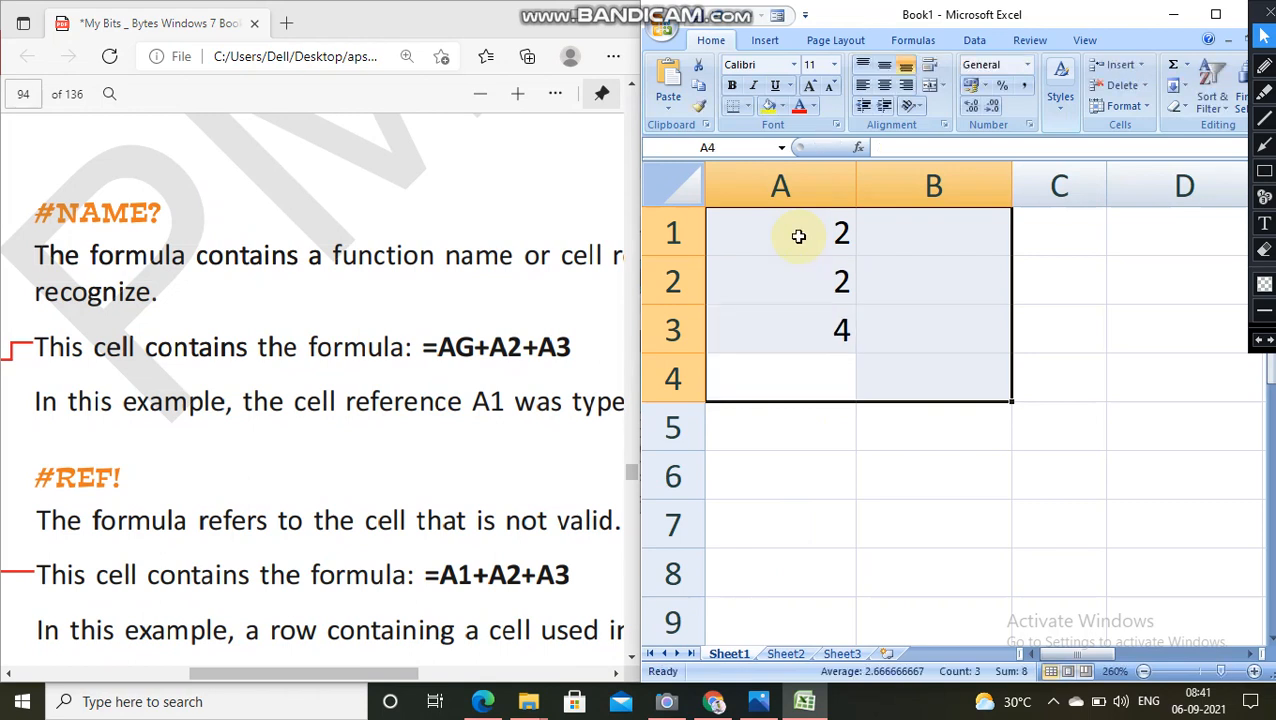
{"action": "type", "text": "6"}
{"action": "key", "text": "Return"}
Step: Fill cells B1 to B4 with 7, 5, 3 and 6
{"action": "type", "text": "7"}
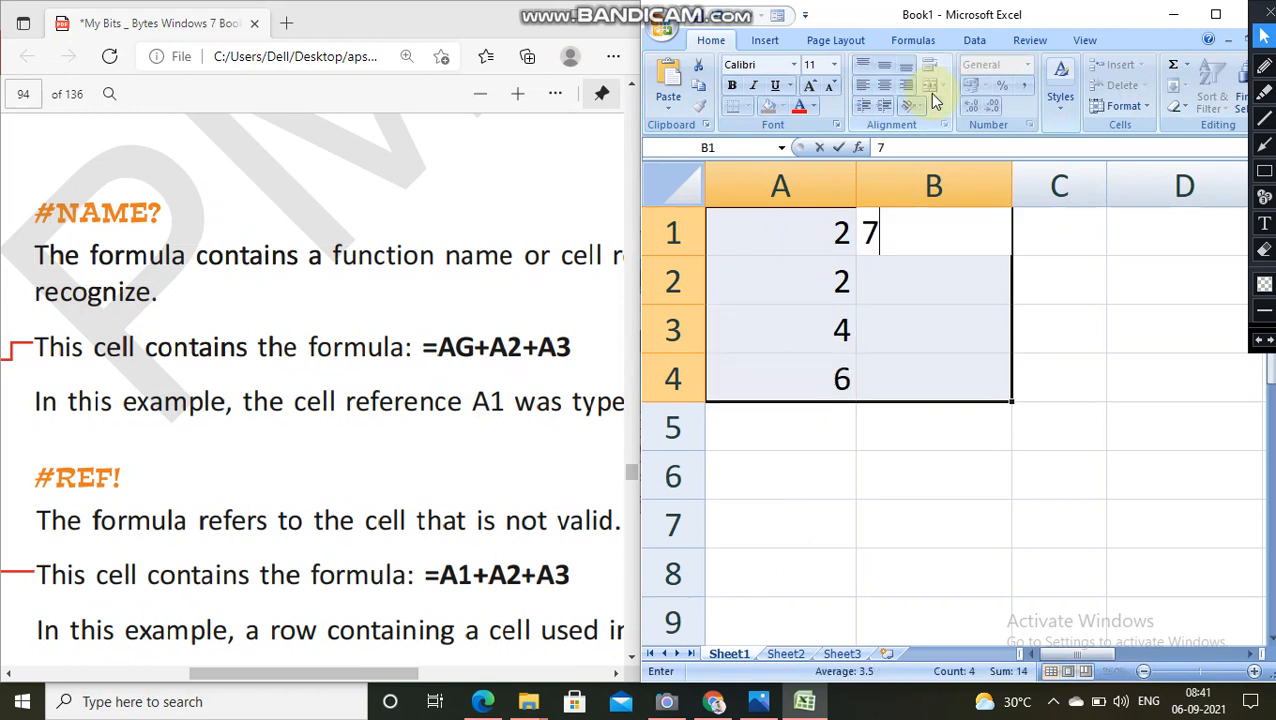
{"action": "key", "text": "Return"}
{"action": "type", "text": "5"}
{"action": "key", "text": "Return"}
{"action": "type", "text": "3"}
{"action": "key", "text": "Return"}
{"action": "type", "text": "6"}
{"action": "key", "text": "Return"}
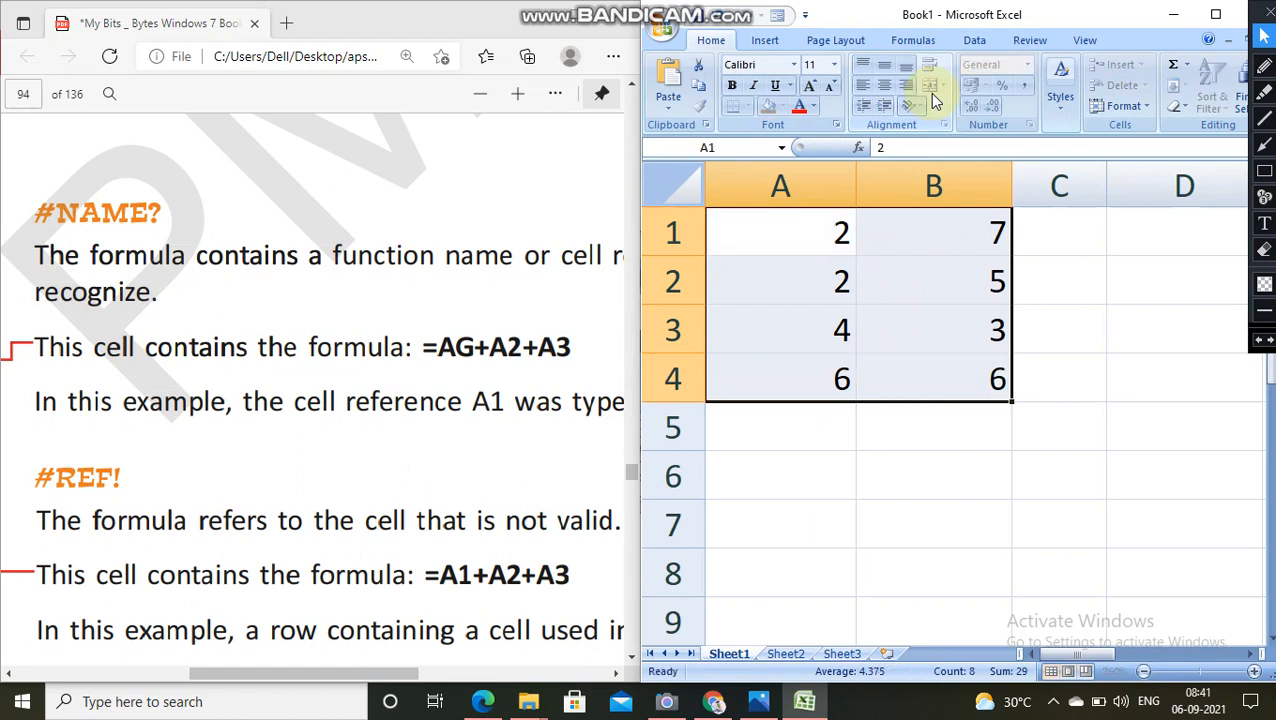
{"action": "left_click", "coordinate": [889, 425]}
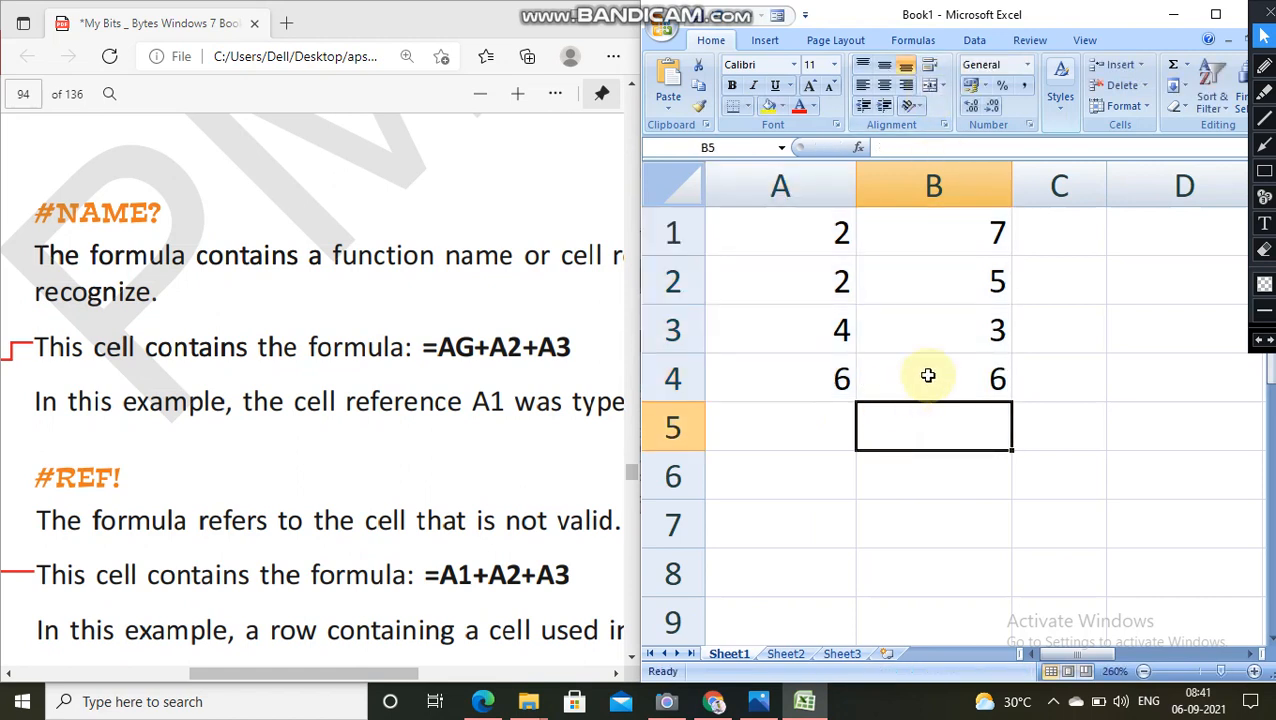
Step: Enter the formula =A1+B1+A5 in cell C1, including the empty cell A5 in the sum
{"action": "left_click", "coordinate": [1089, 244]}
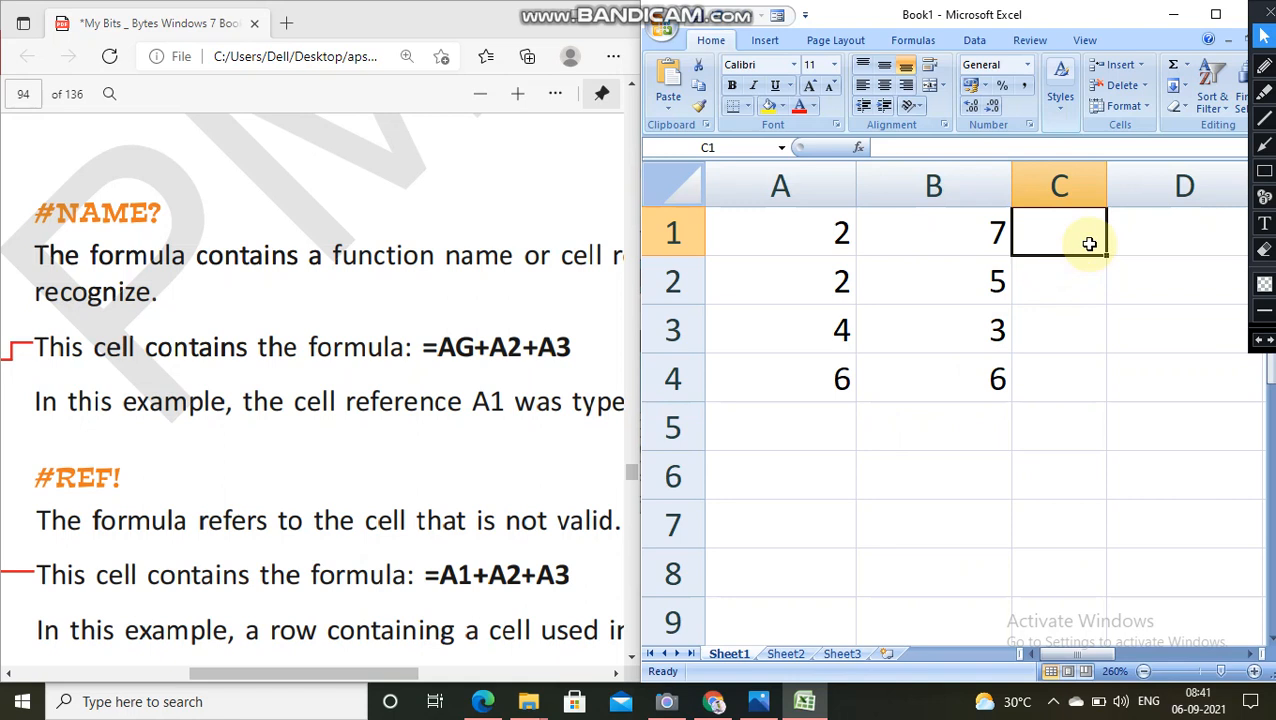
{"action": "type", "text": "="}
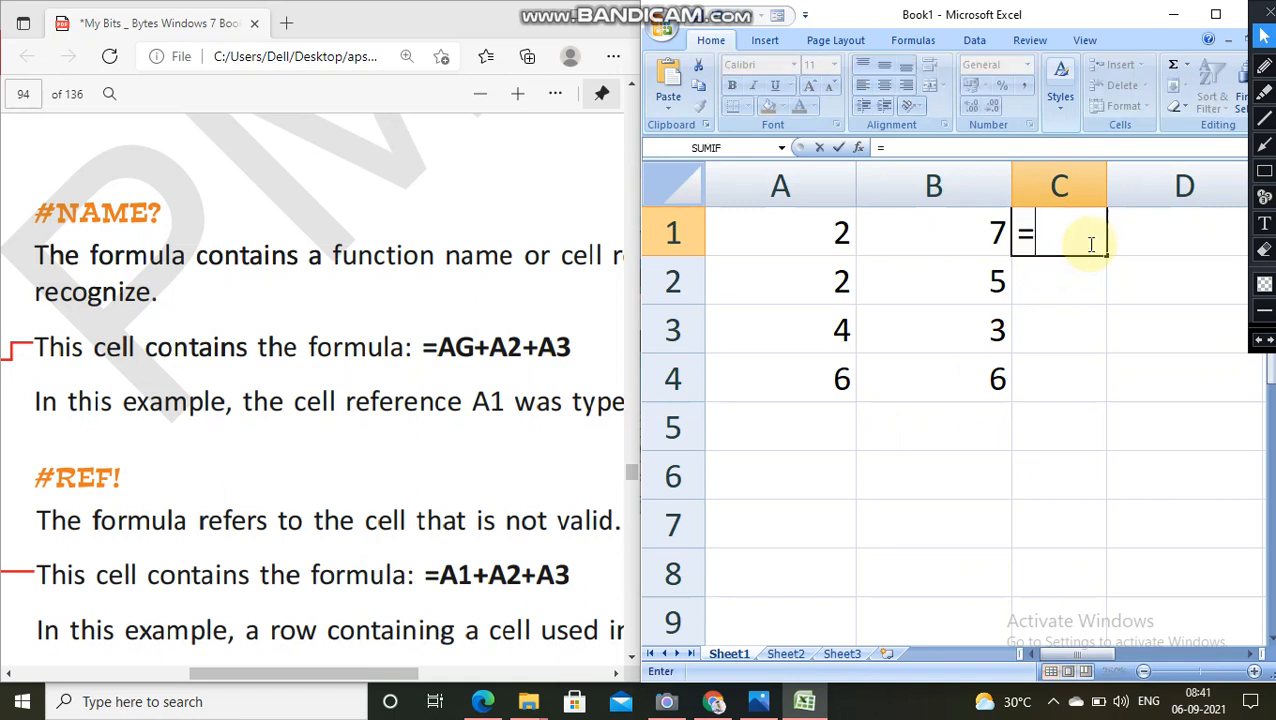
{"action": "type", "text": "a1"}
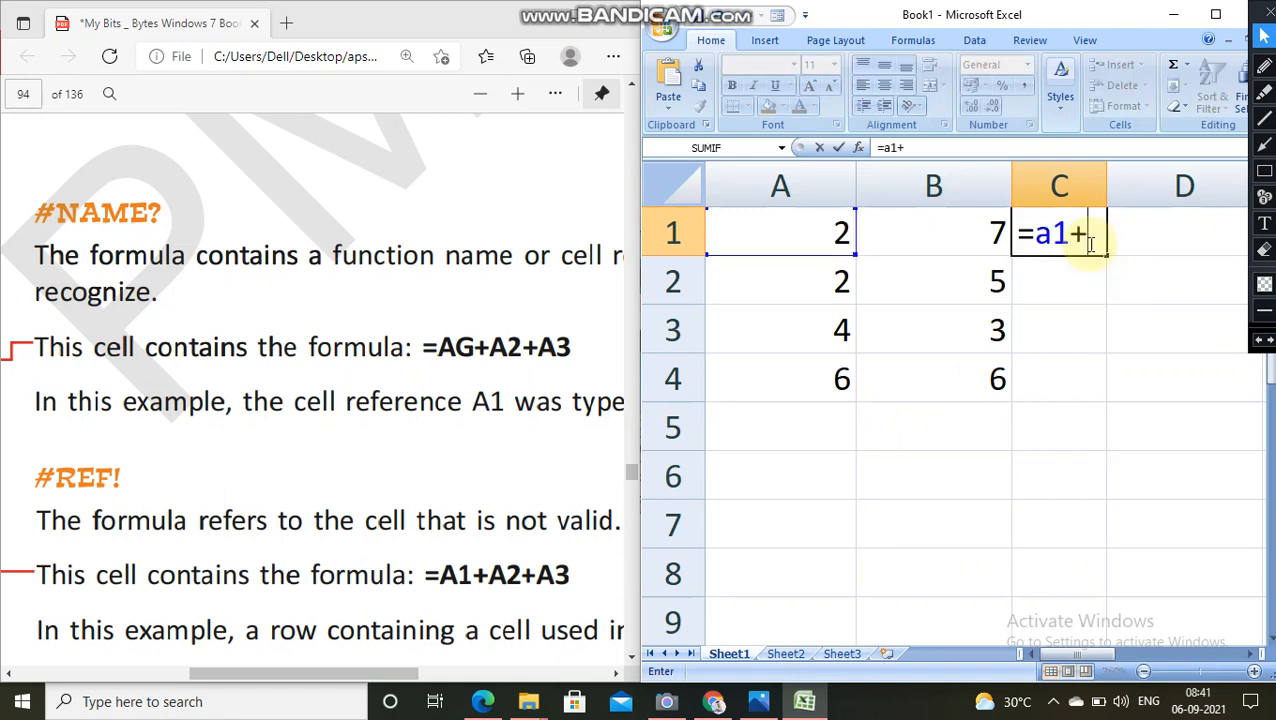
{"action": "type", "text": "+b"}
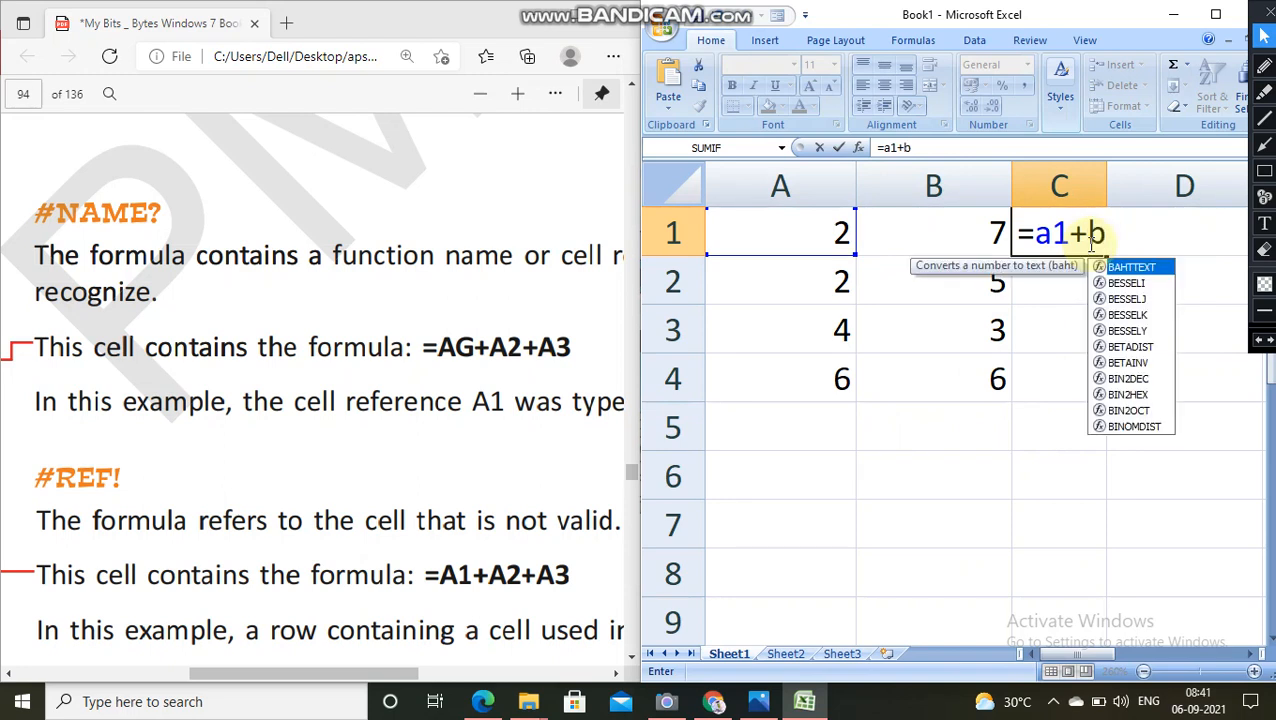
{"action": "type", "text": "1"}
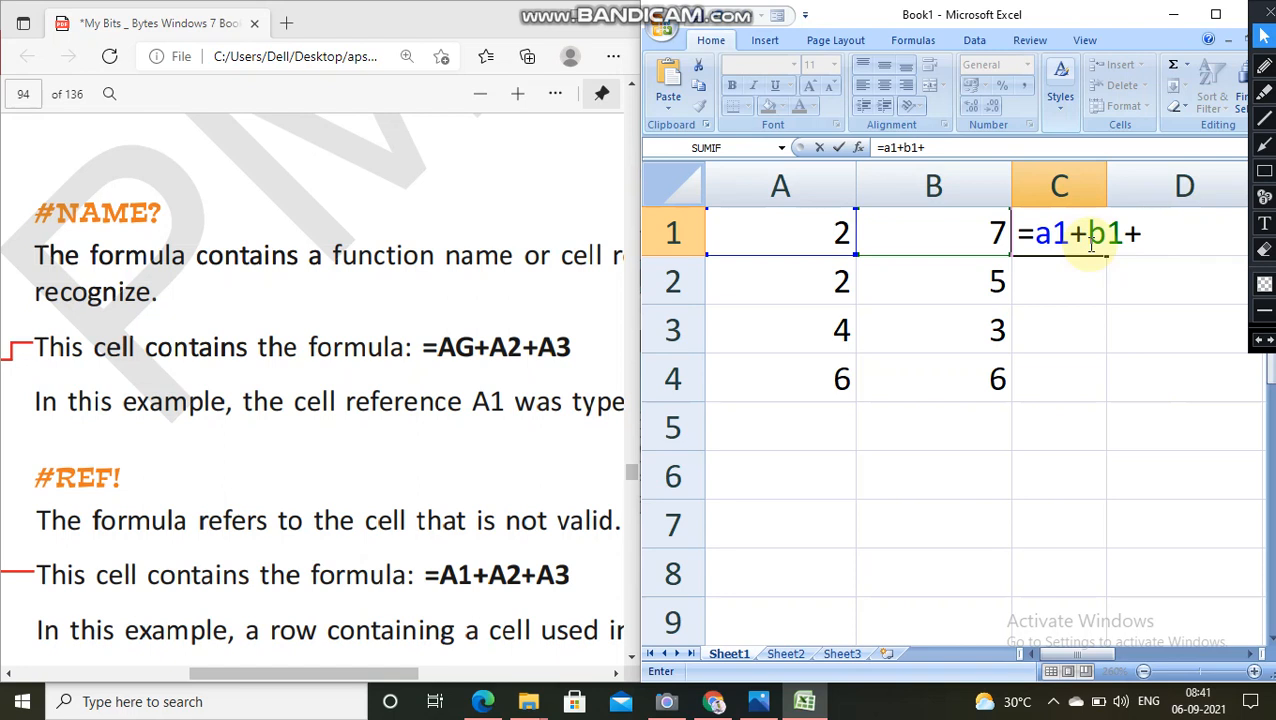
{"action": "type", "text": "+a5"}
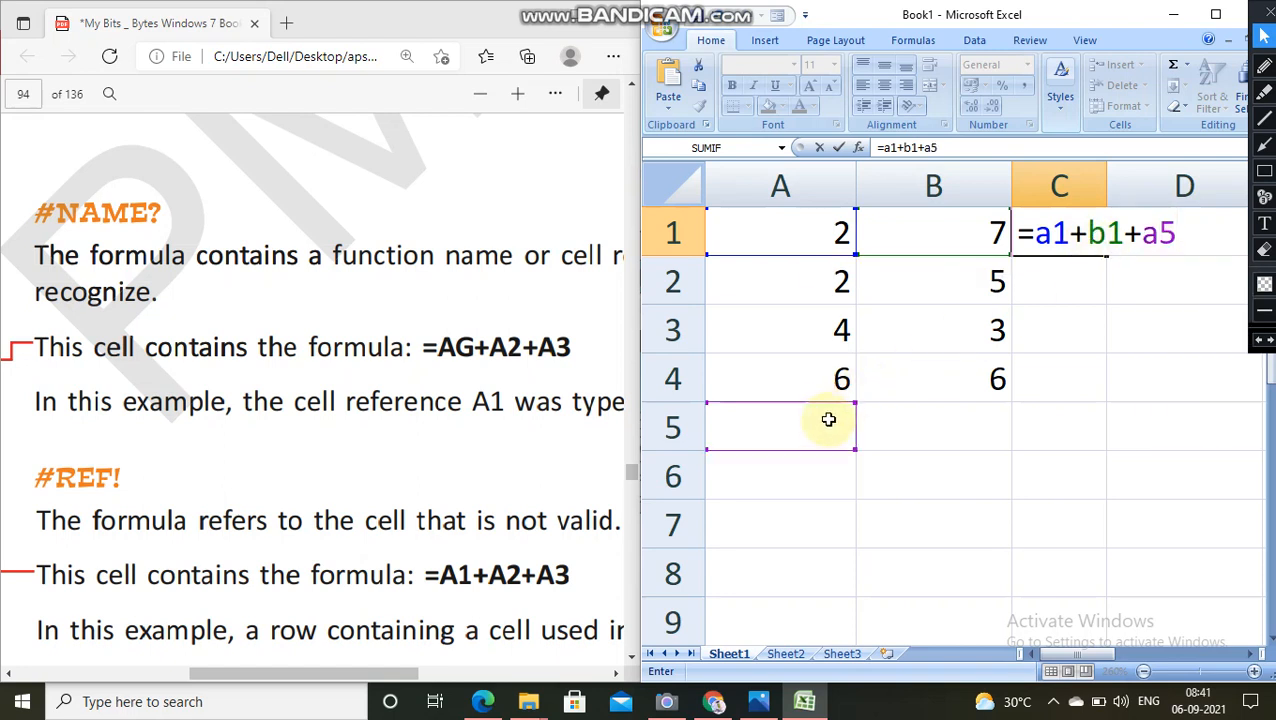
{"action": "key", "text": "Return"}
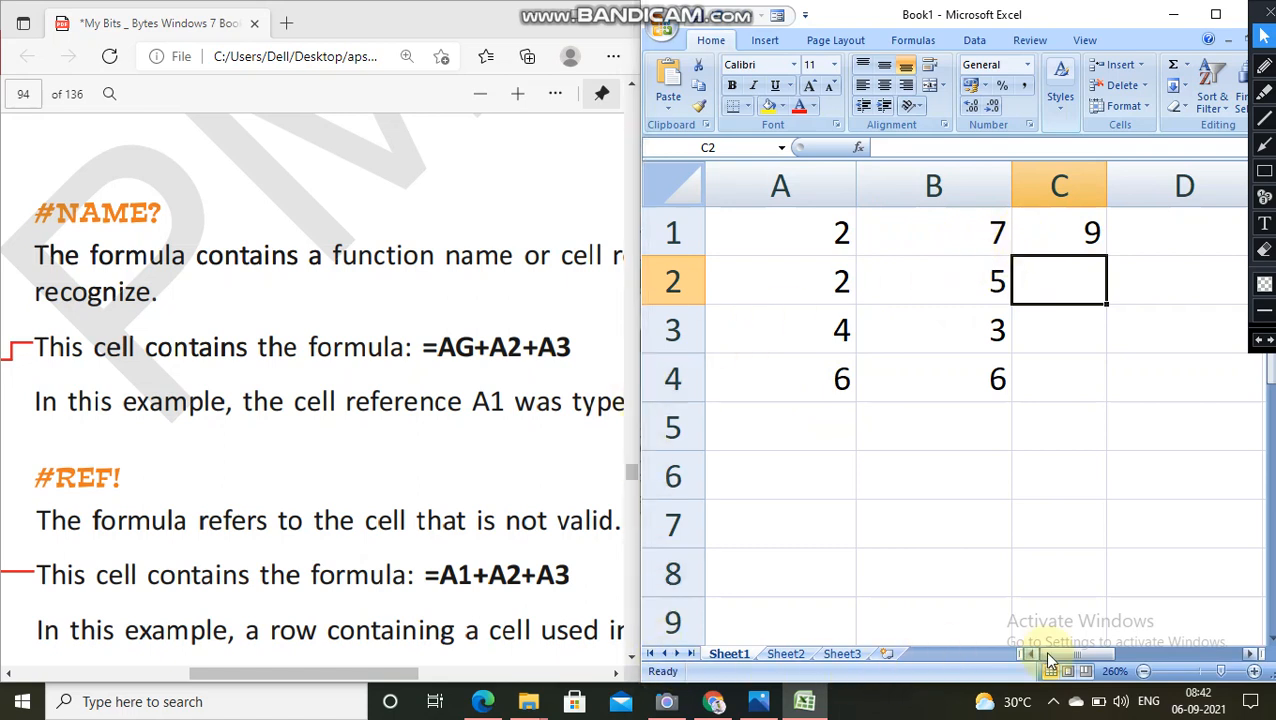
Step: Enter the formula =A2+B2+ad in cell C2, using an invalid cell reference, and widen column C so the whole error fits
{"action": "left_click_drag", "start_coordinate": [1045, 652], "coordinate": [1079, 648]}
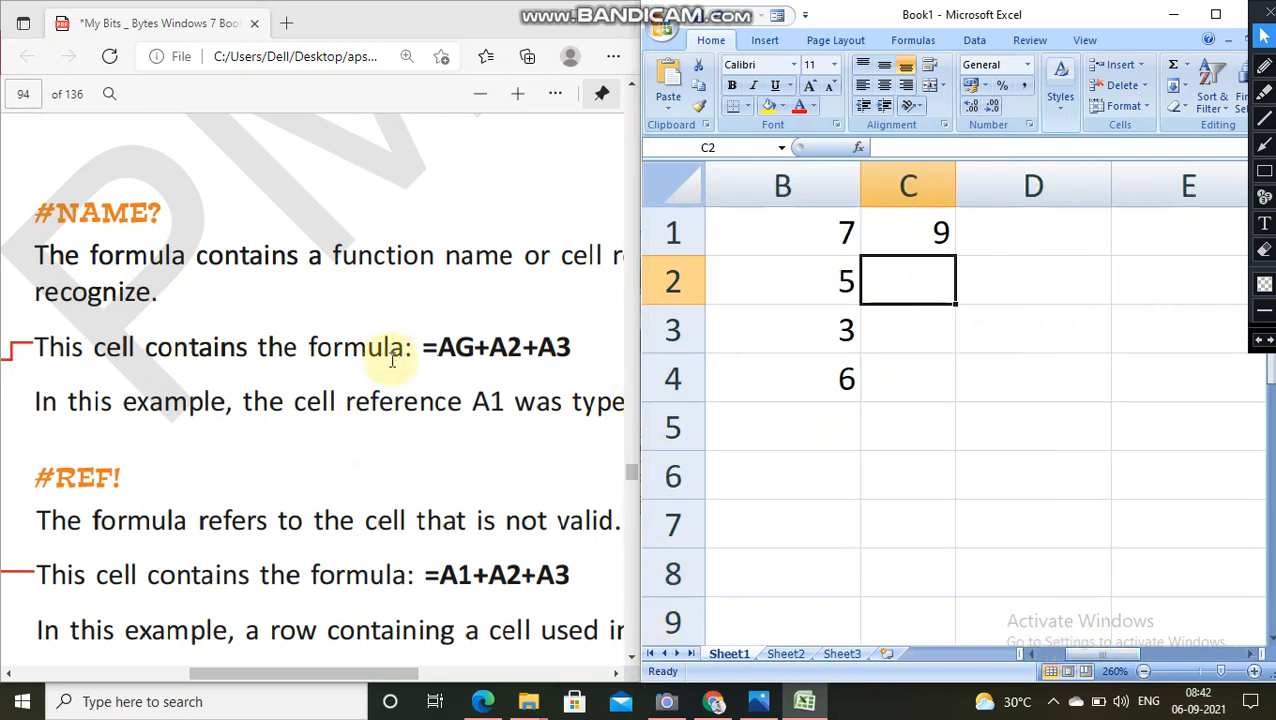
{"action": "left_click", "coordinate": [615, 673]}
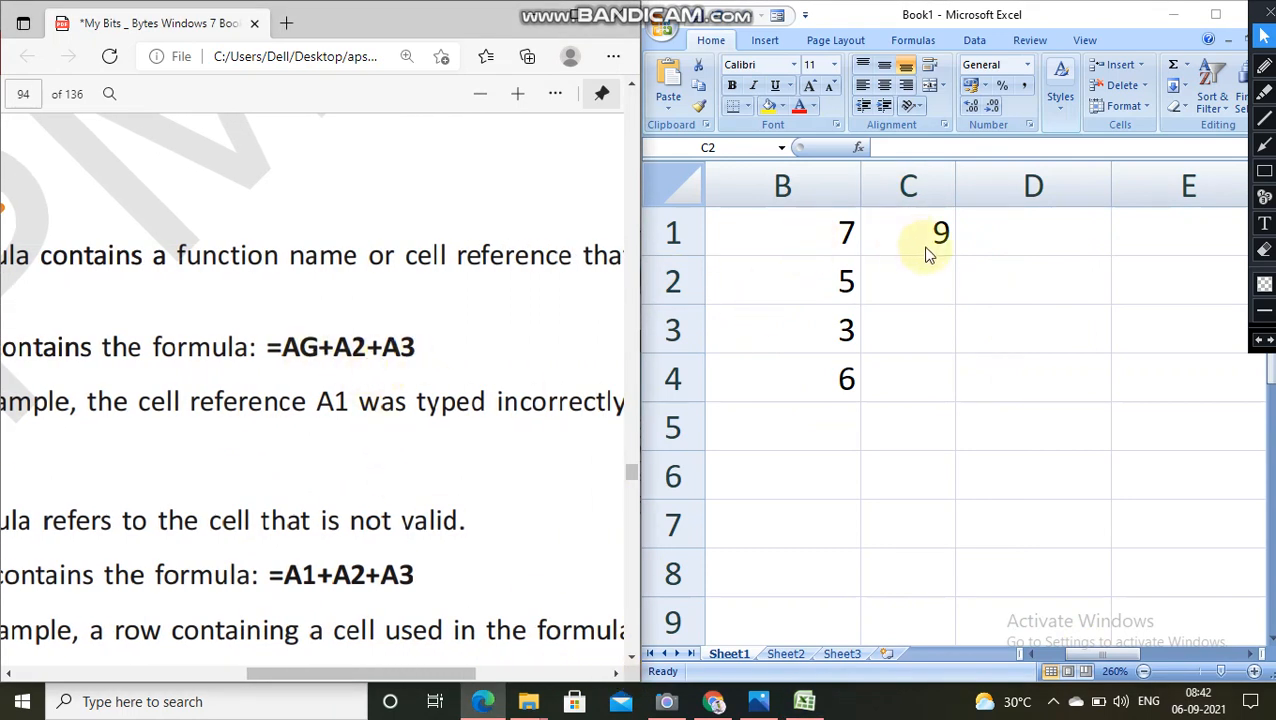
{"action": "left_click", "coordinate": [1036, 237]}
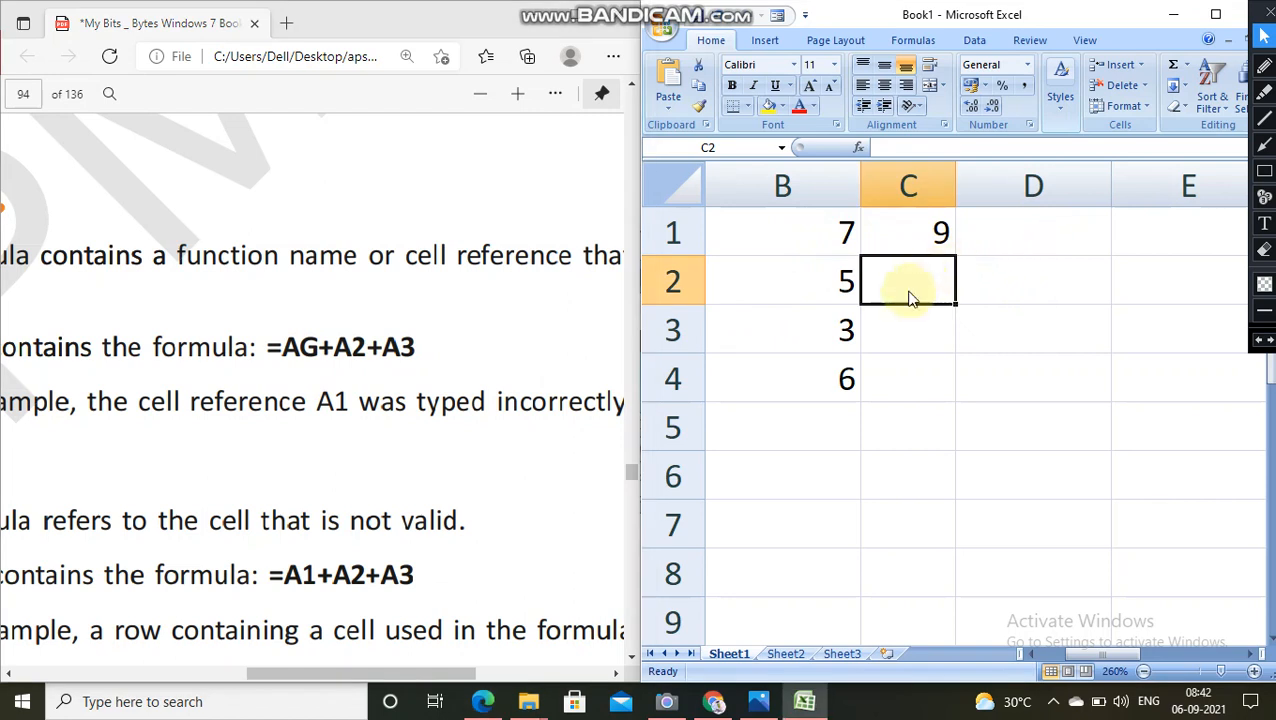
{"action": "type", "text": "="}
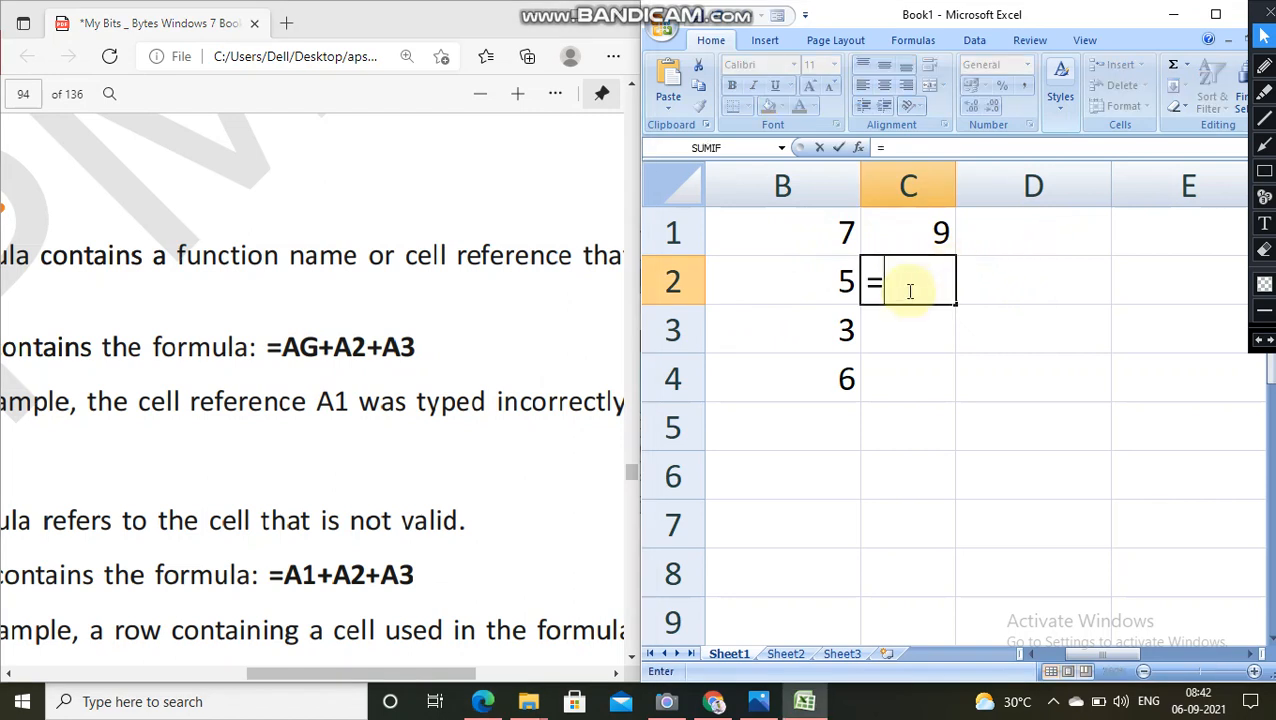
{"action": "type", "text": "a1"}
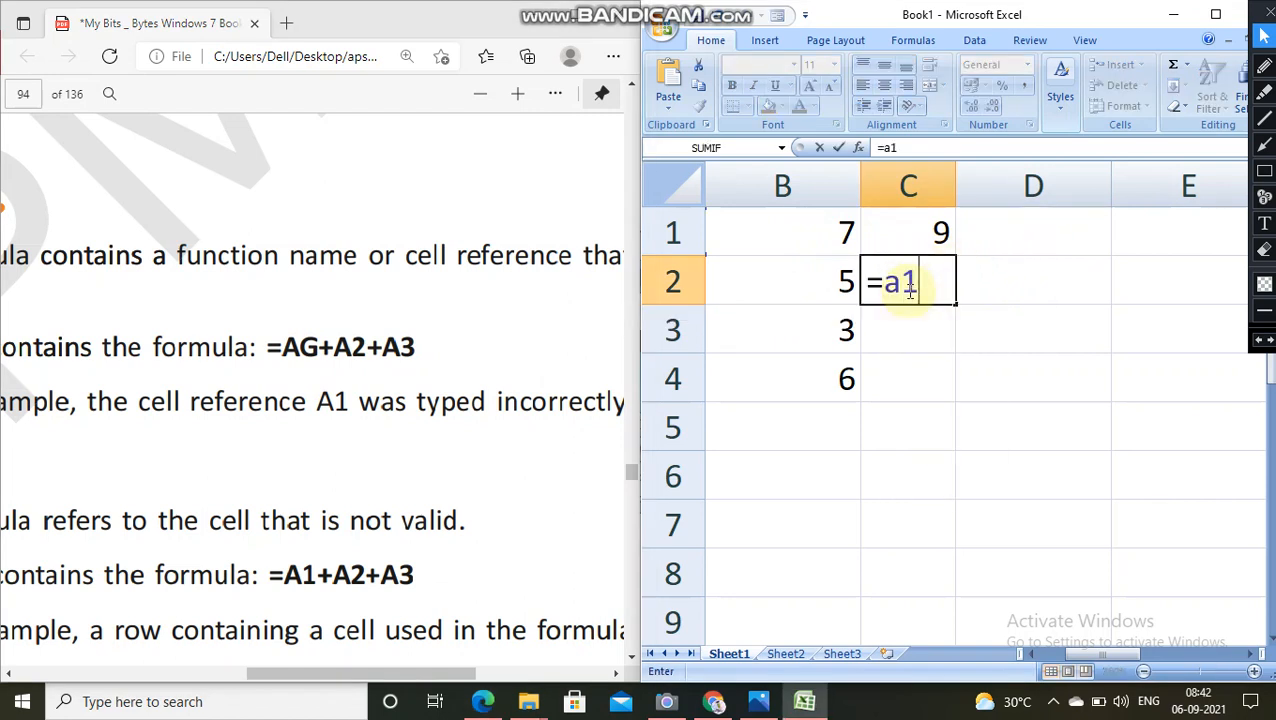
{"action": "type", "text": "+b"}
{"action": "key", "text": "BackSpace"}
{"action": "key", "text": "BackSpace"}
{"action": "key", "text": "BackSpace"}
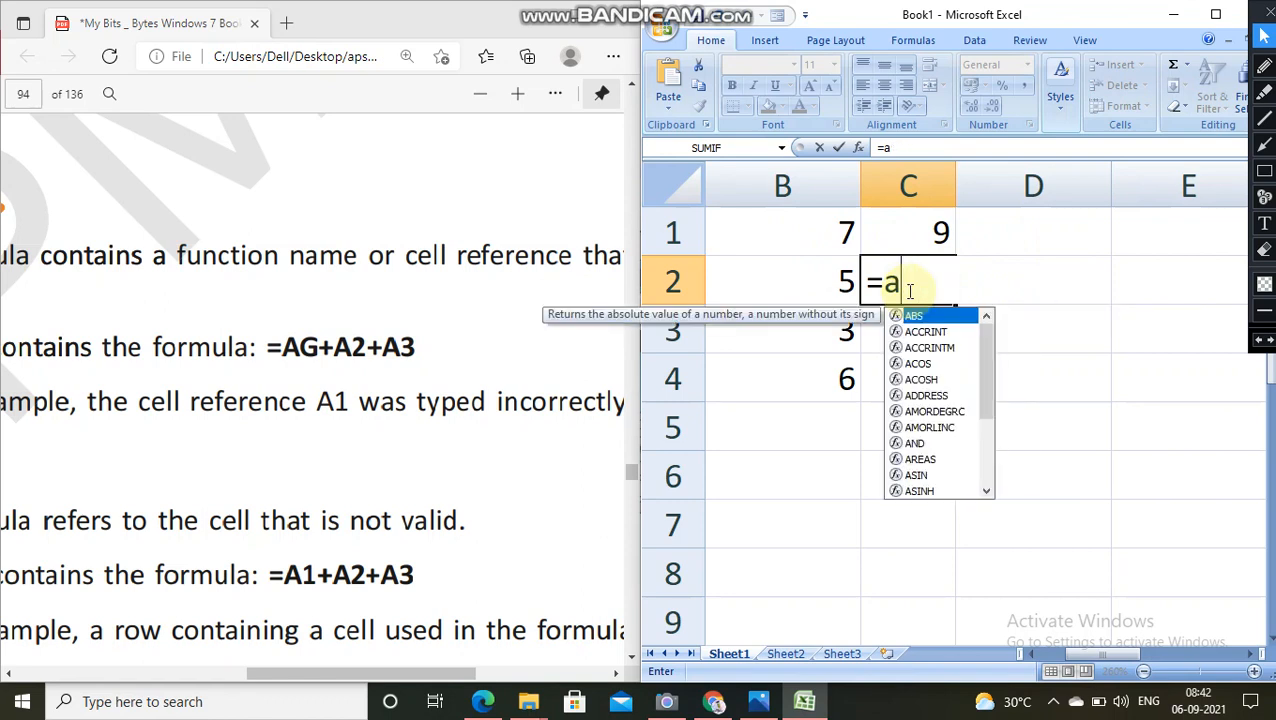
{"action": "type", "text": "2+b2"}
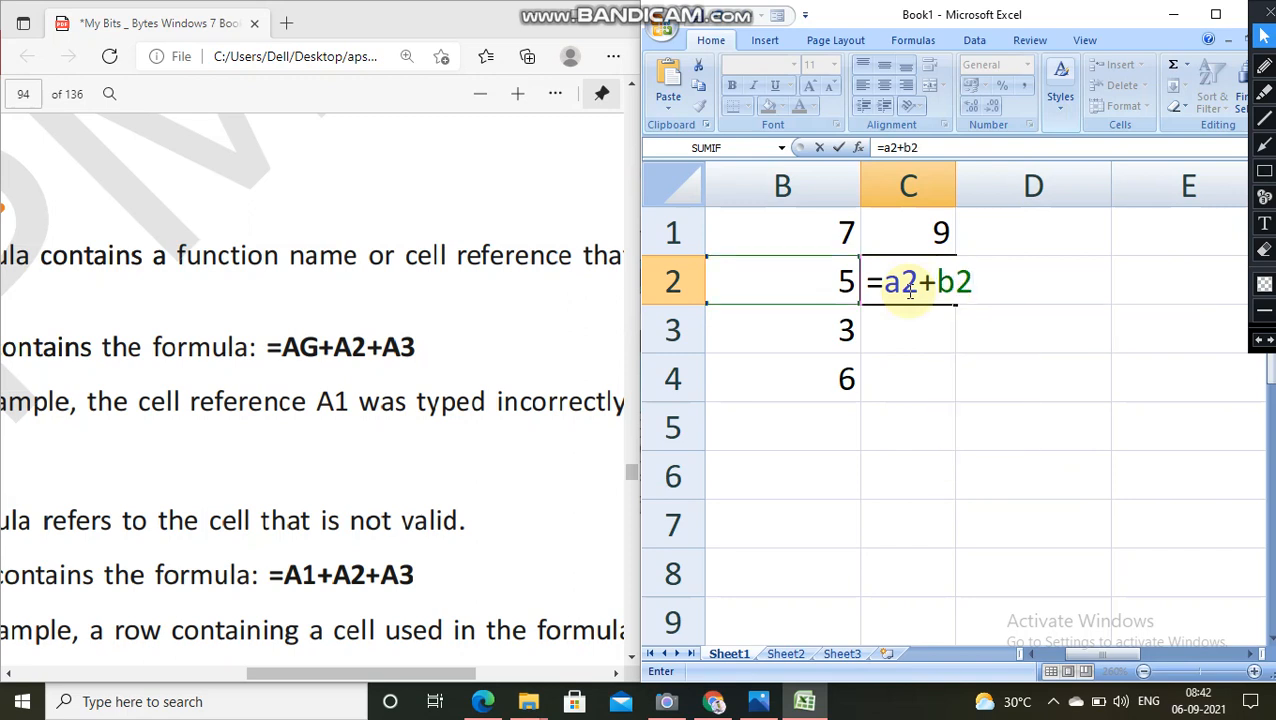
{"action": "type", "text": "+a"}
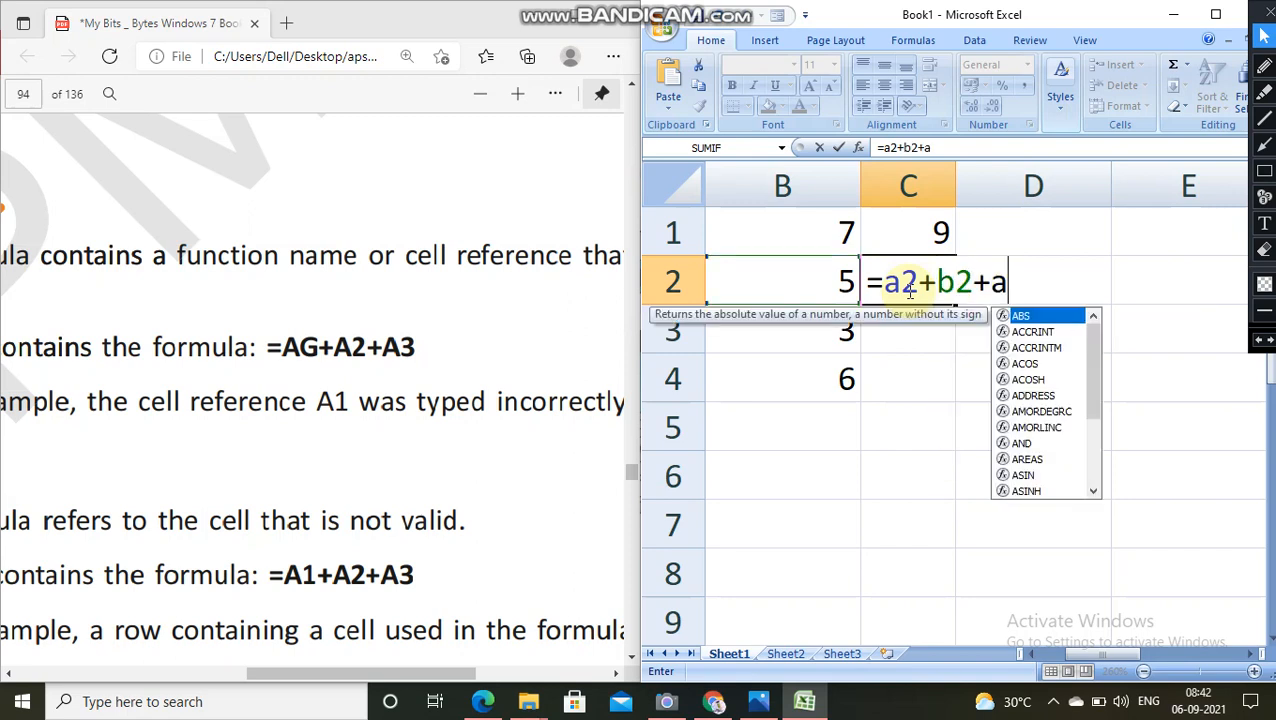
{"action": "type", "text": "d"}
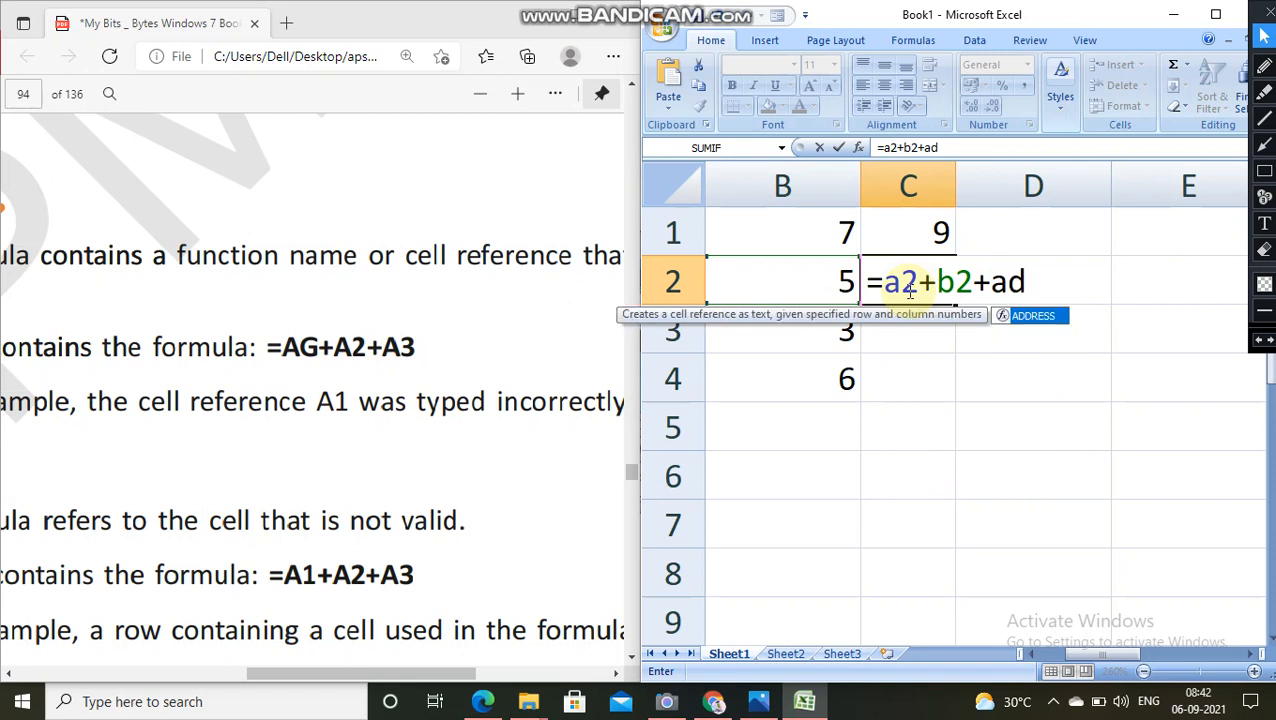
{"action": "key", "text": "Return"}
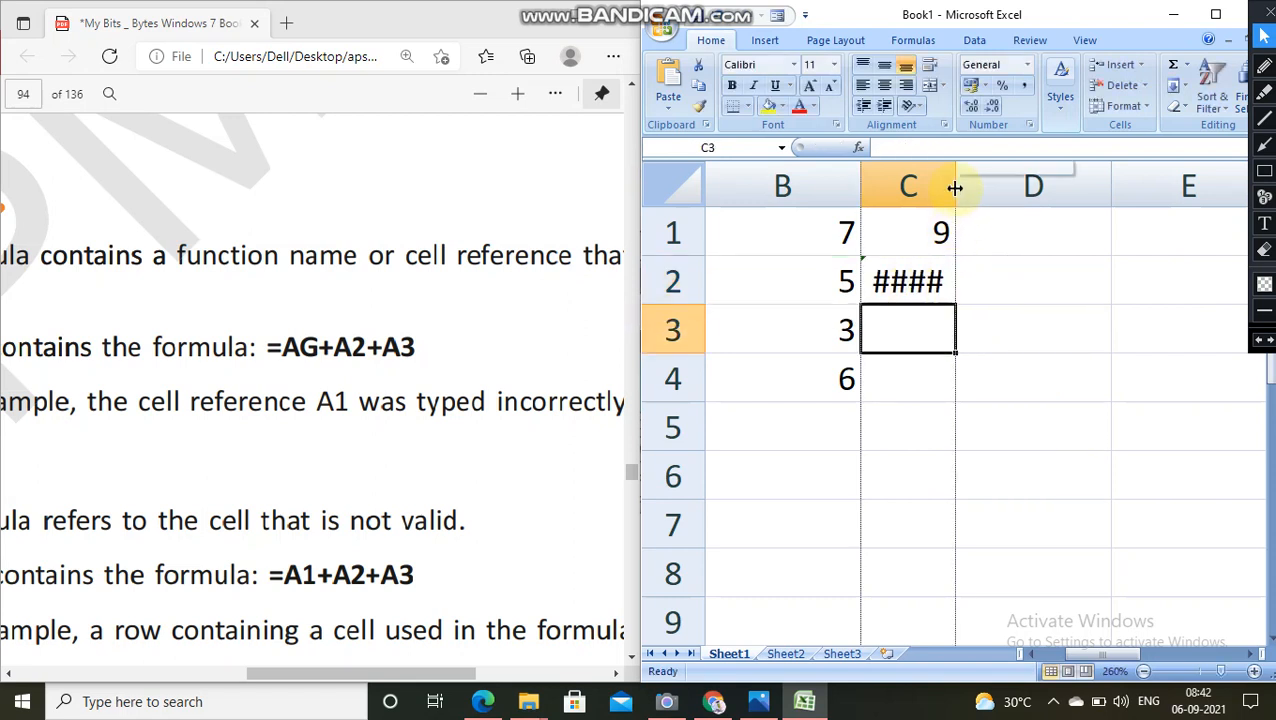
{"action": "left_click_drag", "start_coordinate": [956, 185], "coordinate": [1012, 183]}
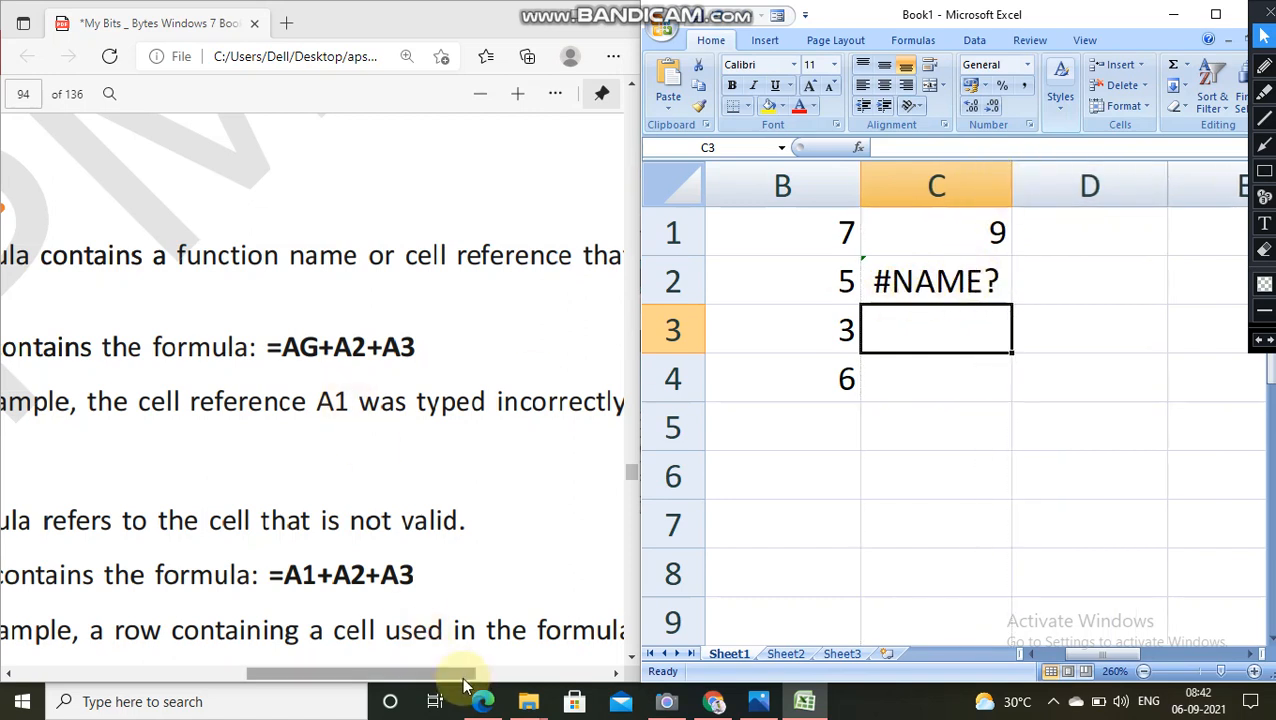
Step: Highlight the #NAME? heading in the textbook PDF in pink
{"action": "left_click_drag", "start_coordinate": [456, 675], "coordinate": [350, 698]}
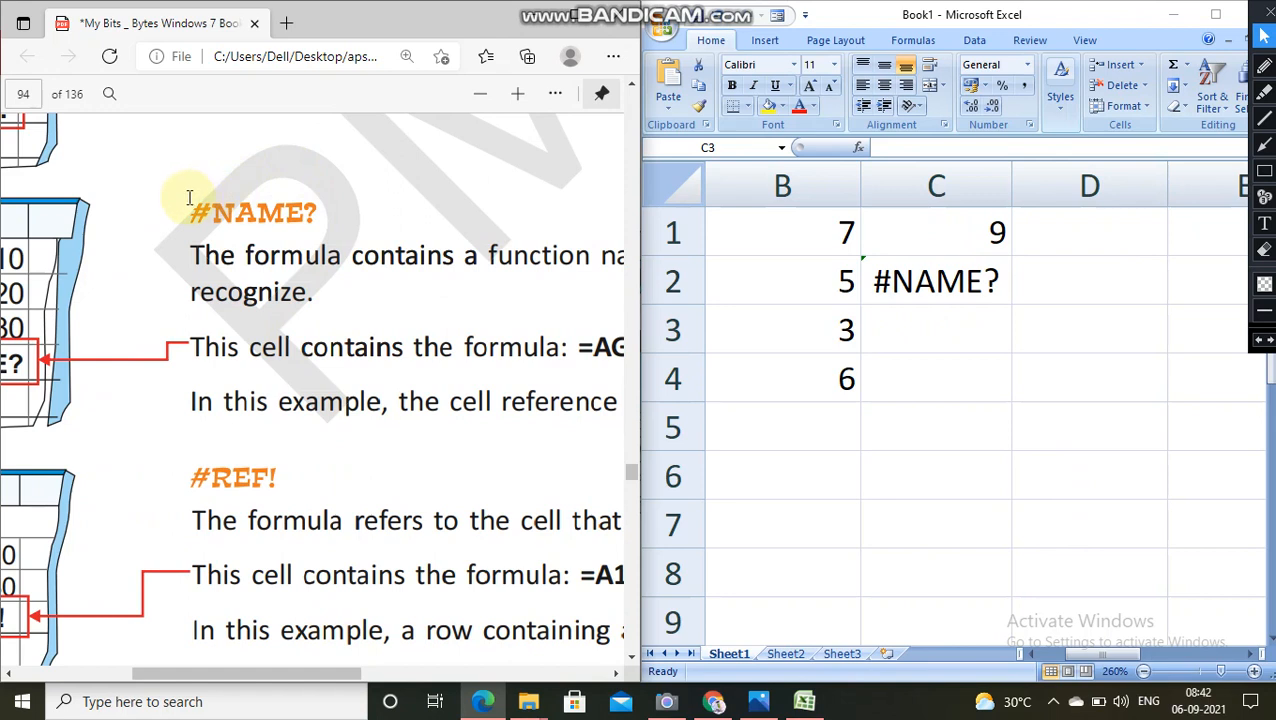
{"action": "left_click_drag", "start_coordinate": [189, 197], "coordinate": [280, 216]}
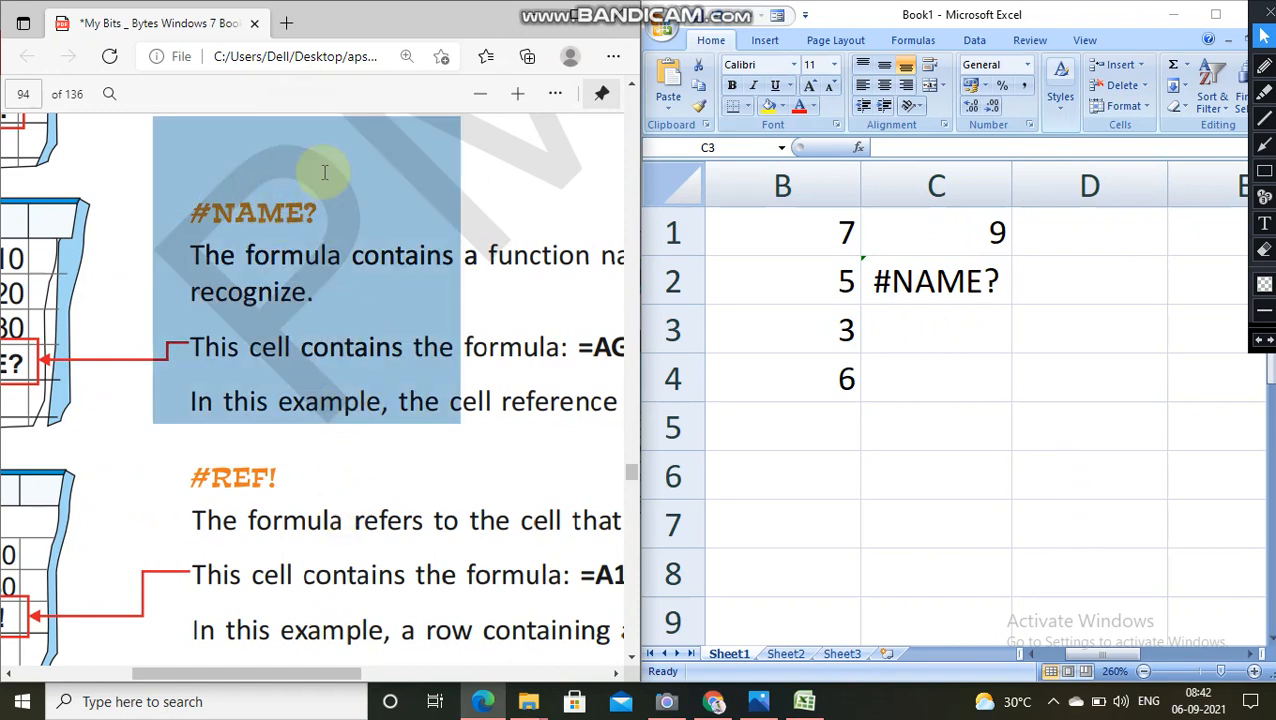
{"action": "left_click", "coordinate": [320, 188]}
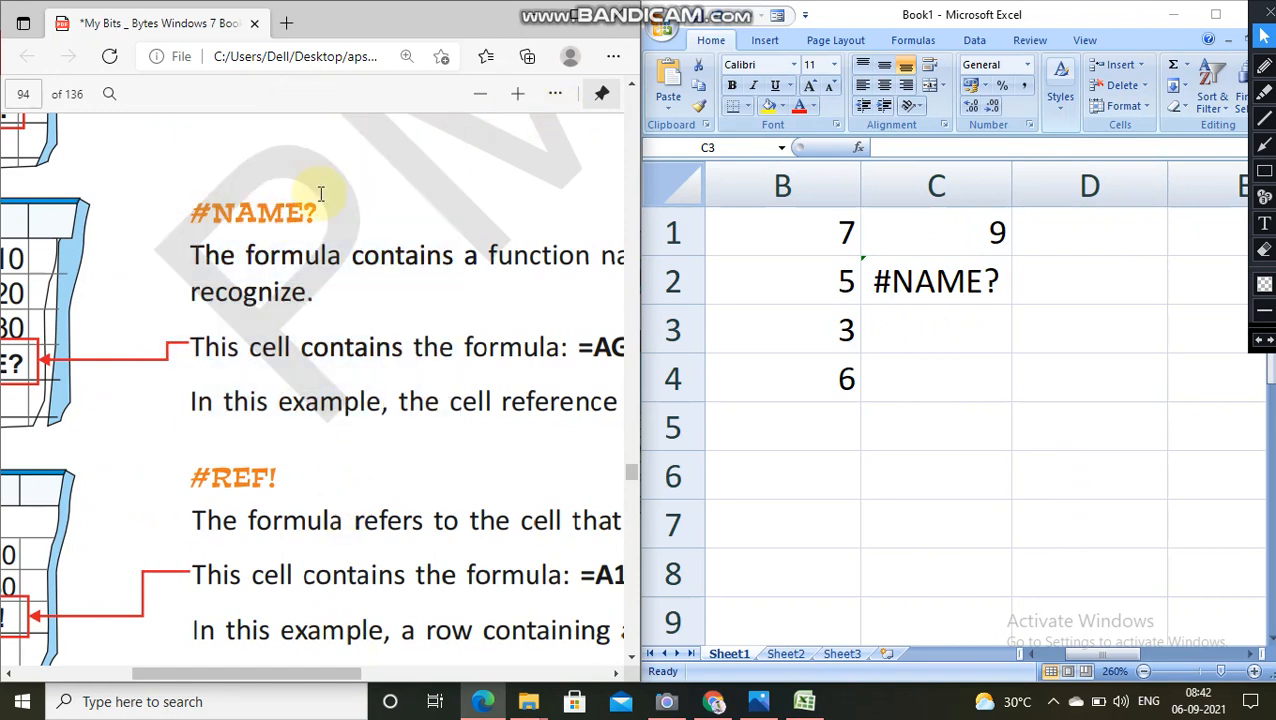
{"action": "left_click_drag", "start_coordinate": [190, 208], "coordinate": [293, 209]}
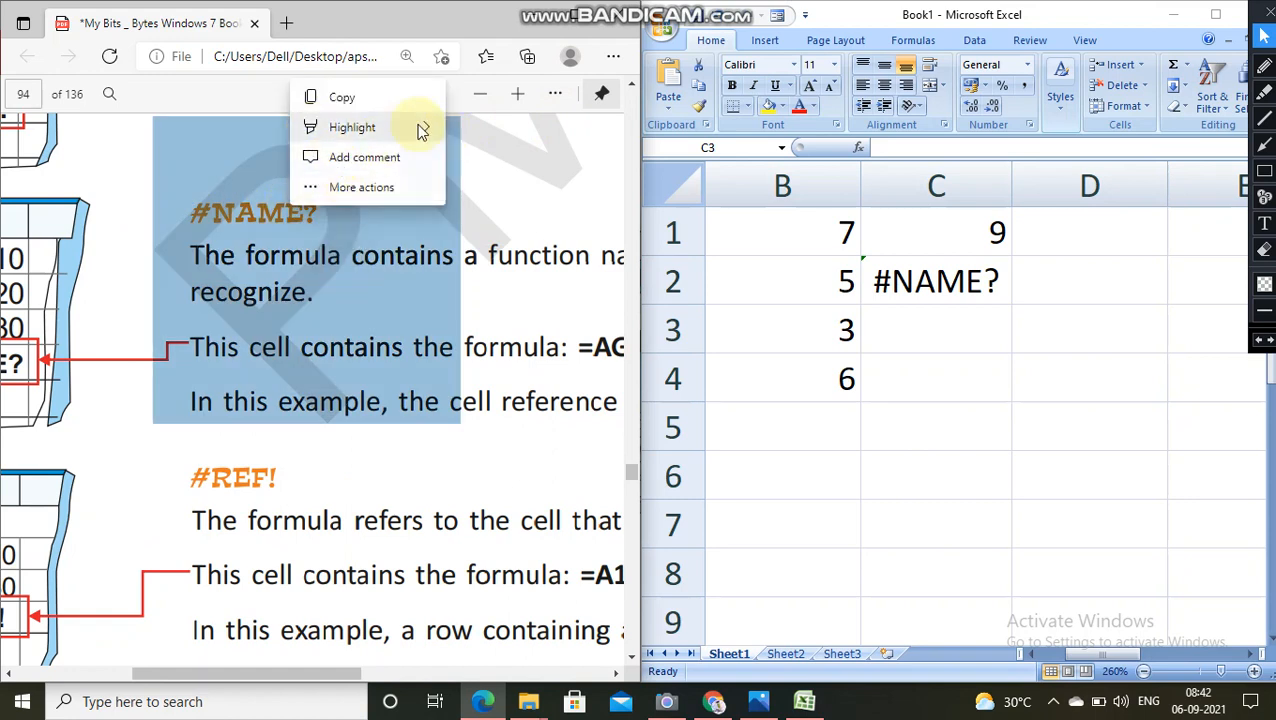
{"action": "mouse_move", "coordinate": [421, 127]}
{"action": "left_click", "coordinate": [488, 219]}
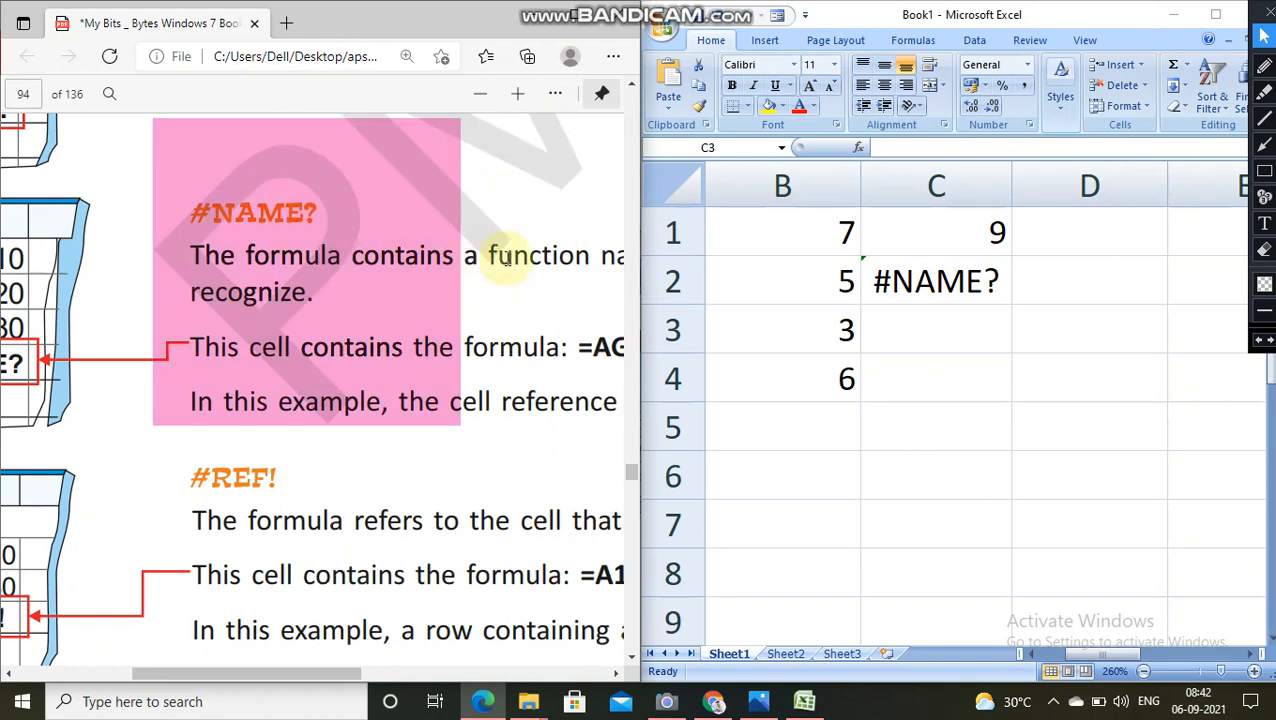
Step: Switch back to the worksheet and change the text colour of cell C2 to red
{"action": "left_click", "coordinate": [895, 282]}
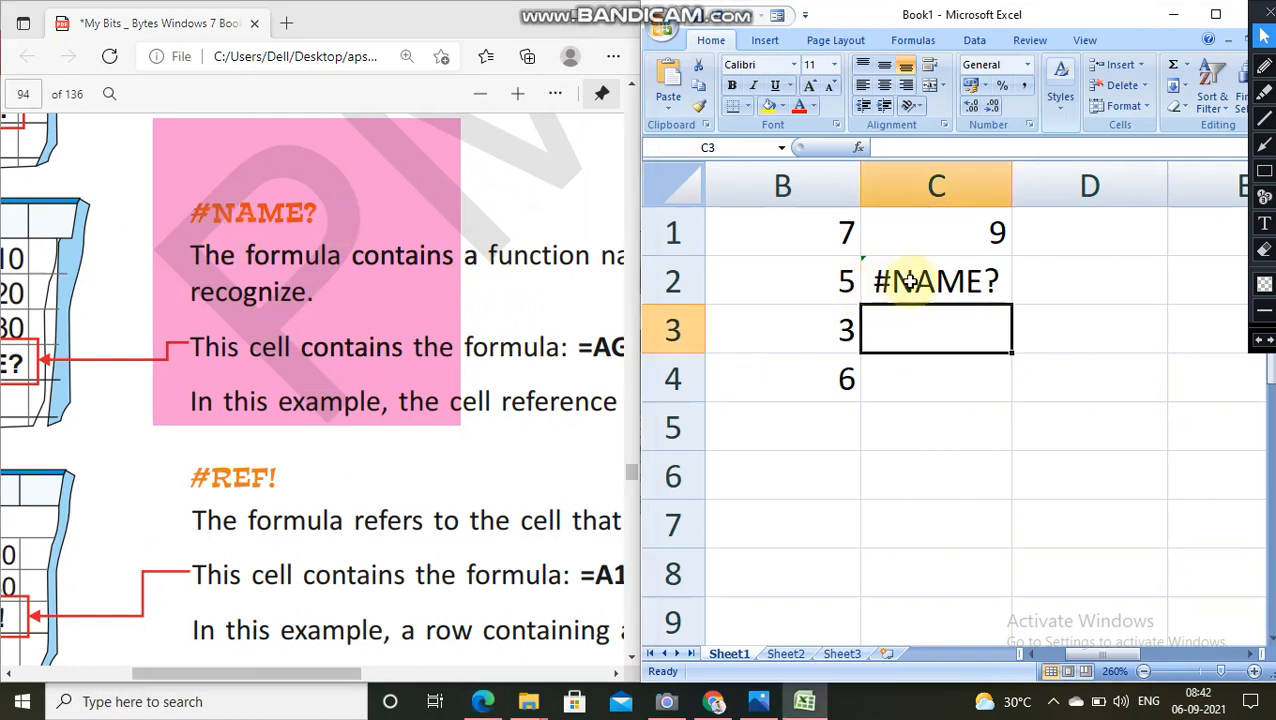
{"action": "left_click", "coordinate": [890, 275]}
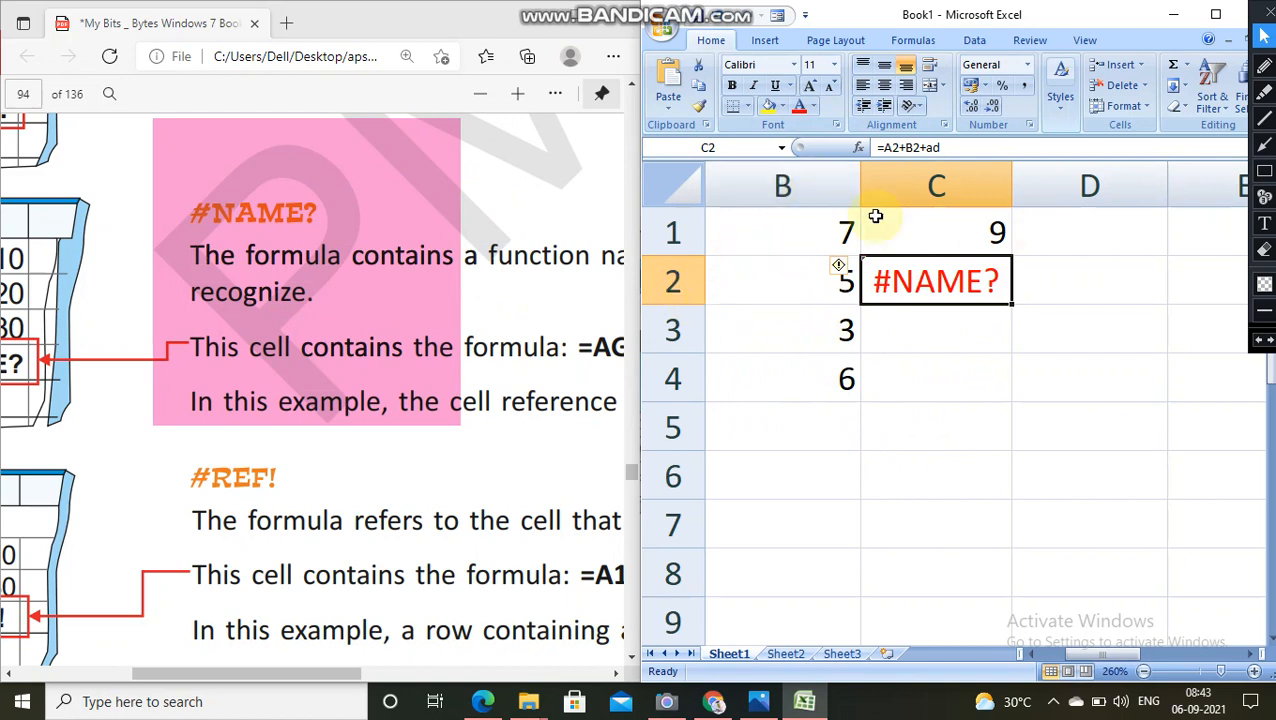
Step: Enter the formula =A1+B2+22 in cell C3, adding a plain number instead of a third cell reference
{"action": "left_click", "coordinate": [960, 336]}
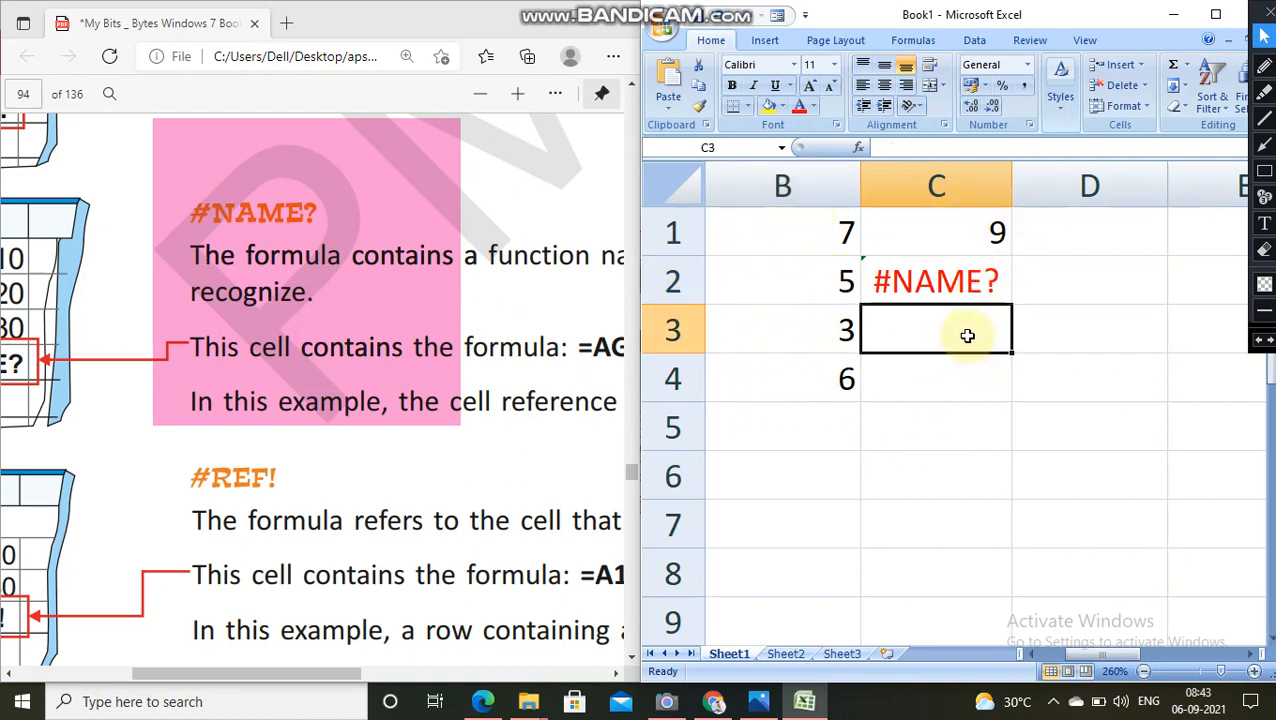
{"action": "double_click", "coordinate": [968, 336]}
{"action": "type", "text": "="}
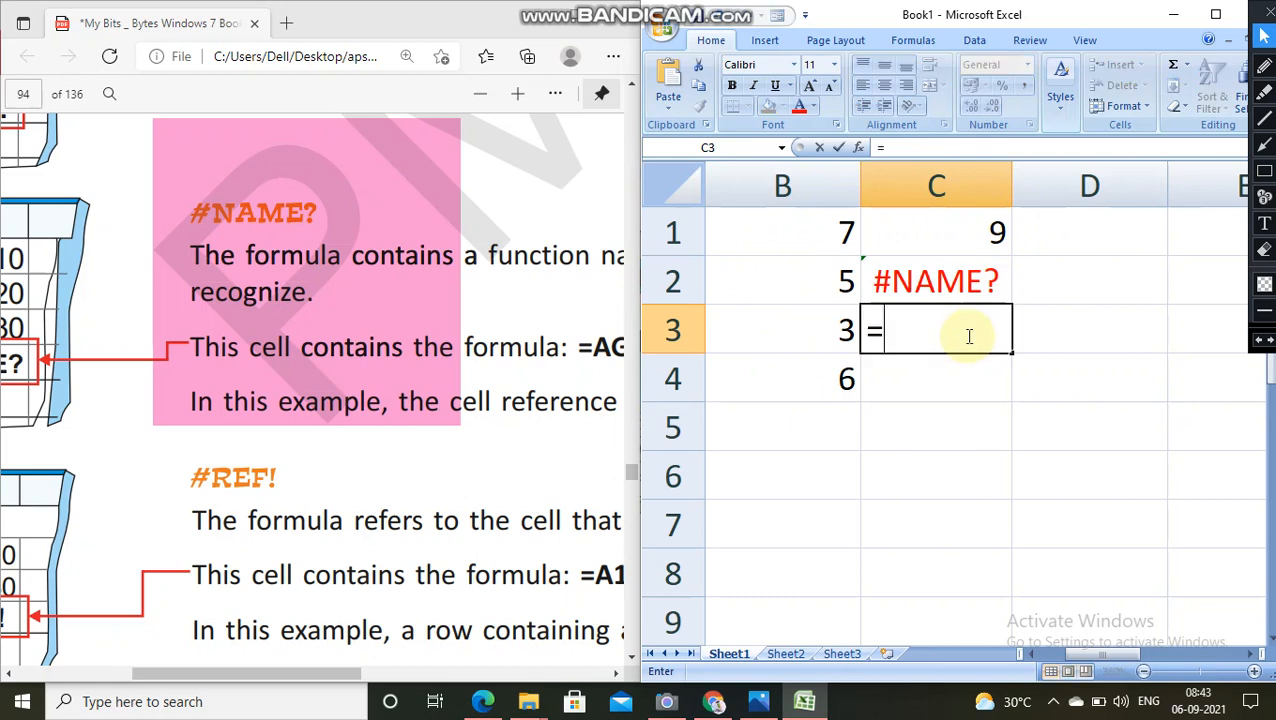
{"action": "type", "text": "a1"}
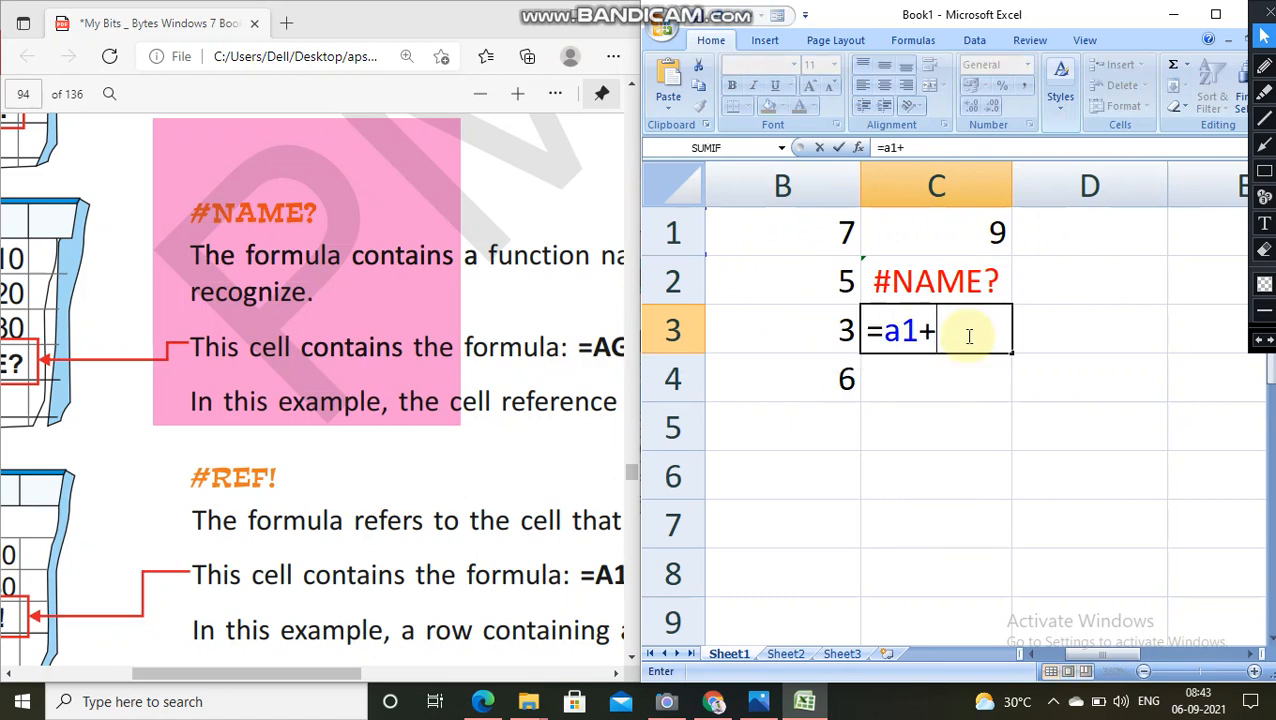
{"action": "type", "text": "+b2"}
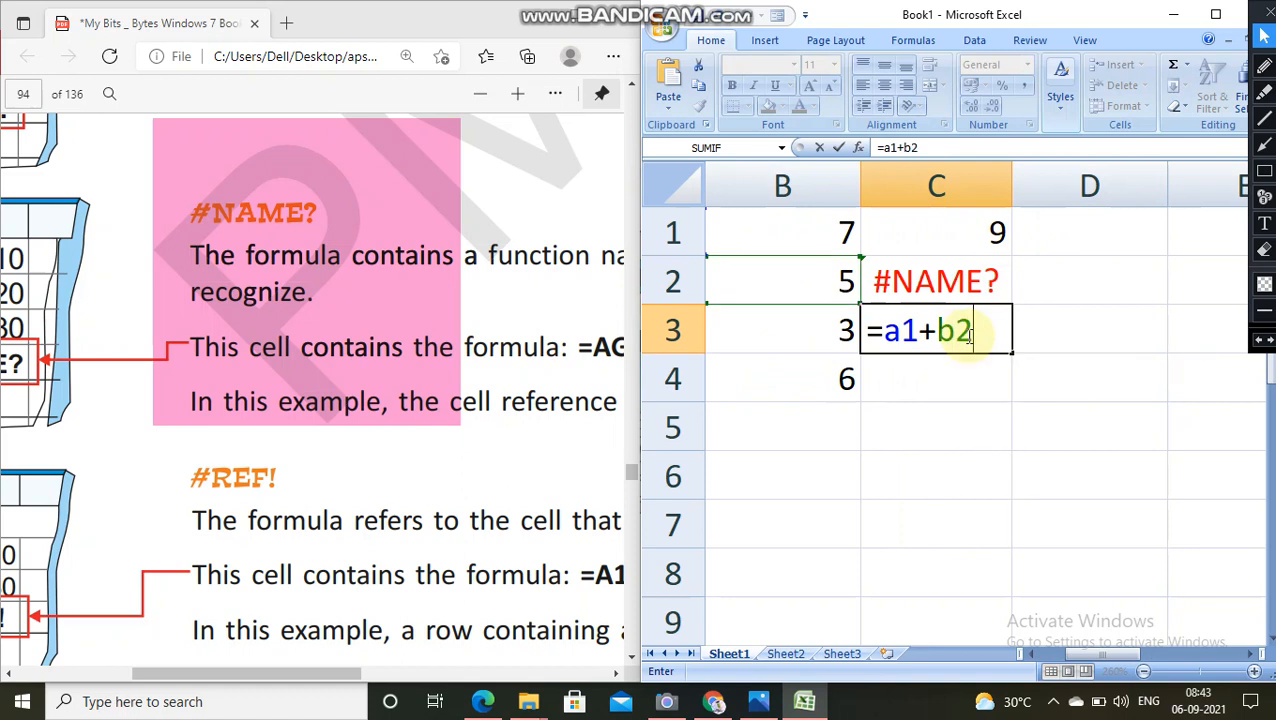
{"action": "type", "text": "+22"}
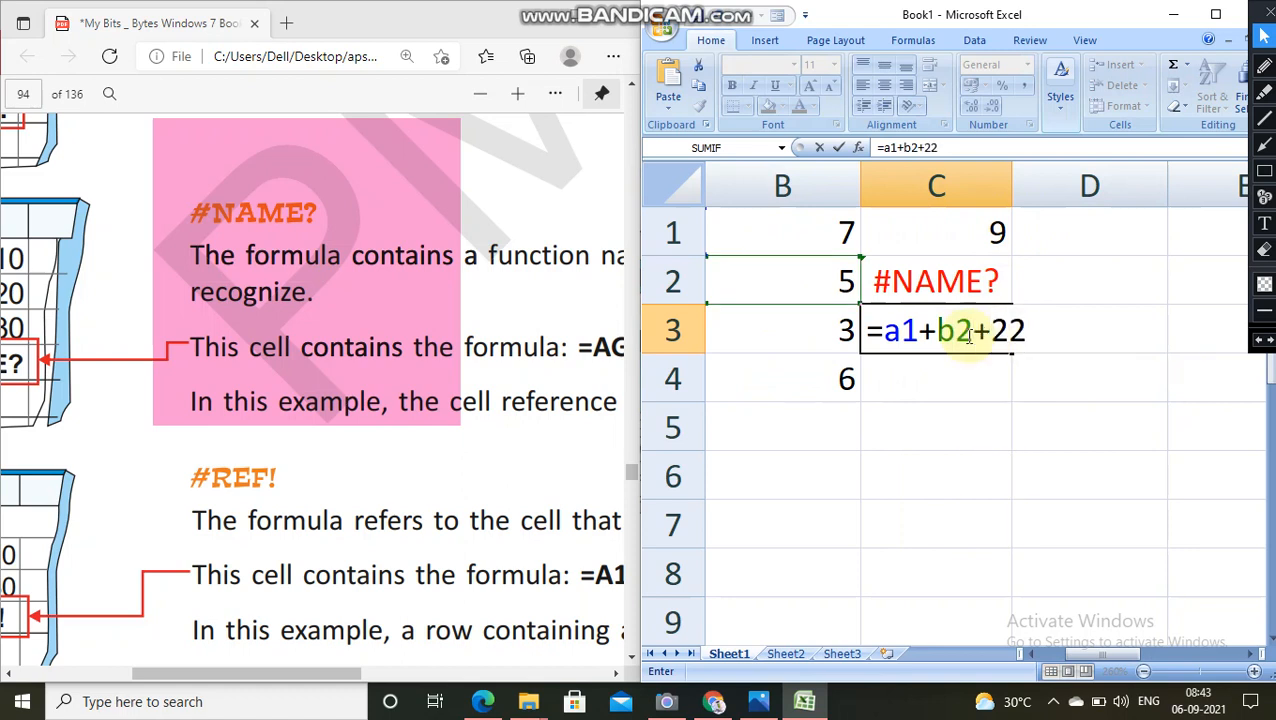
{"action": "key", "text": "Return"}
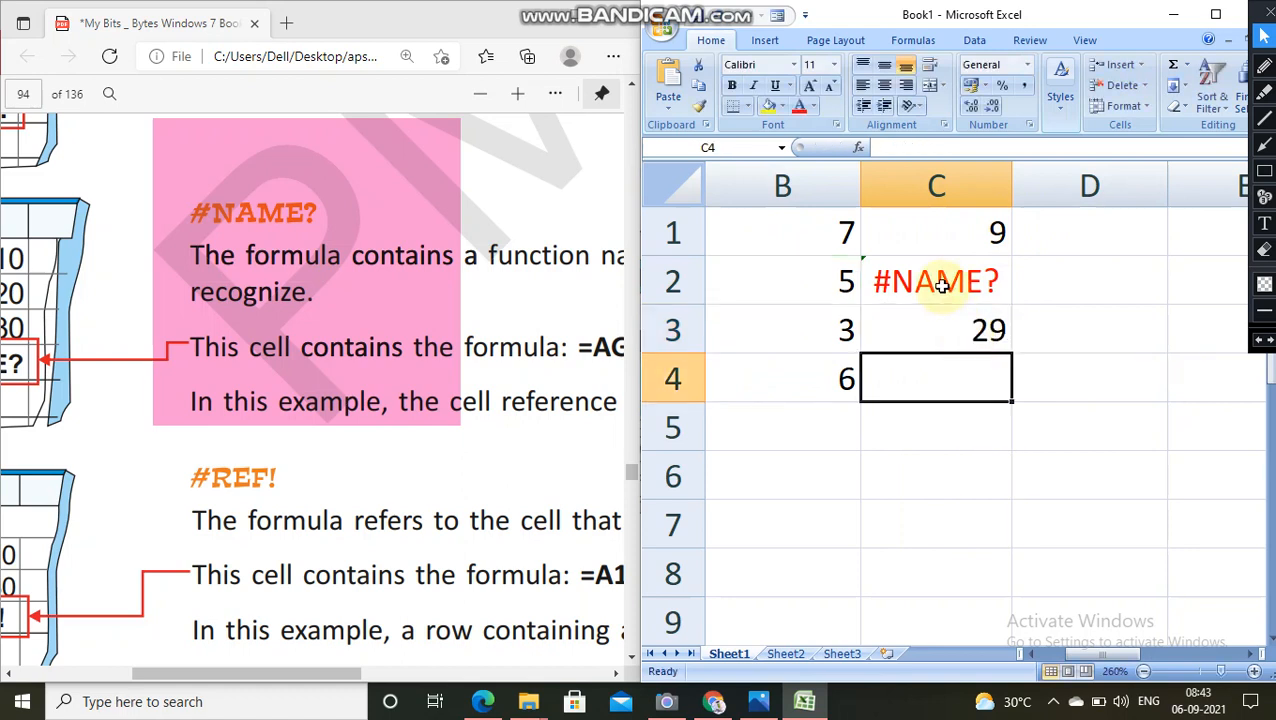
Step: Clear the contents of cells A1 to C4
{"action": "left_click_drag", "start_coordinate": [1085, 656], "coordinate": [1052, 654]}
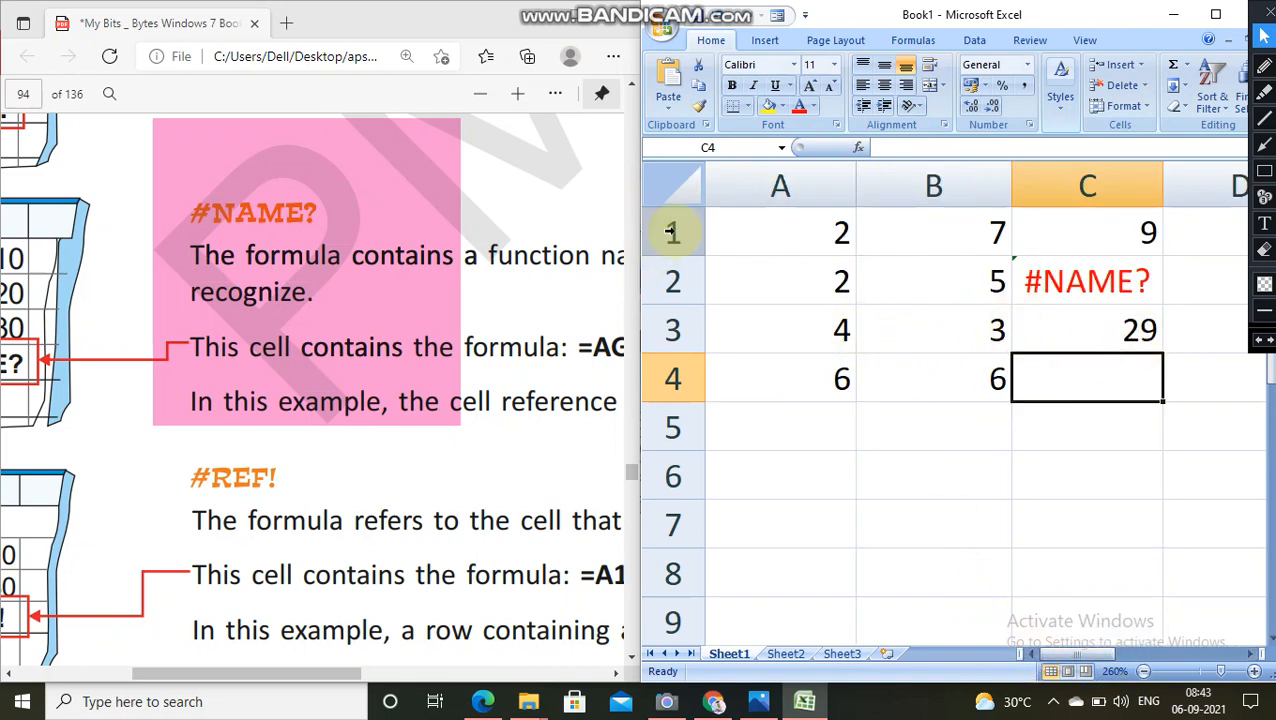
{"action": "left_click_drag", "start_coordinate": [746, 177], "coordinate": [965, 203]}
{"action": "left_click", "coordinate": [1120, 418]}
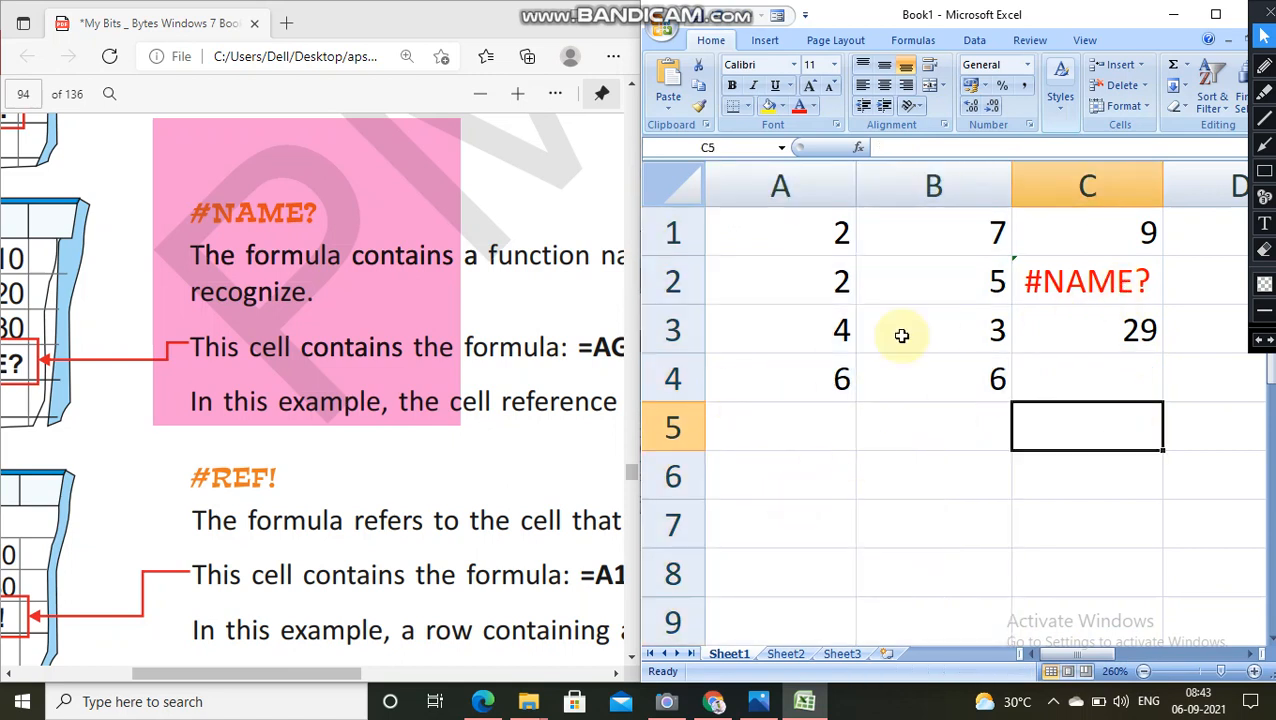
{"action": "left_click_drag", "start_coordinate": [790, 226], "coordinate": [1030, 374]}
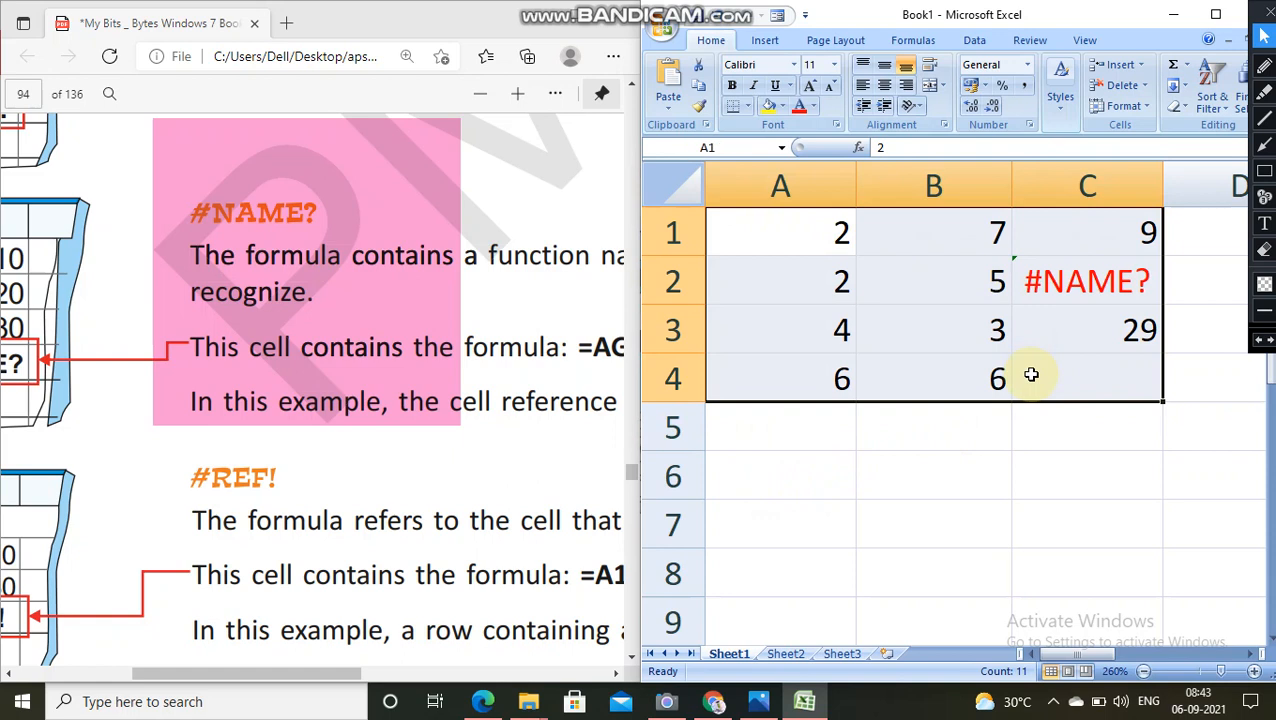
{"action": "key", "text": "Delete"}
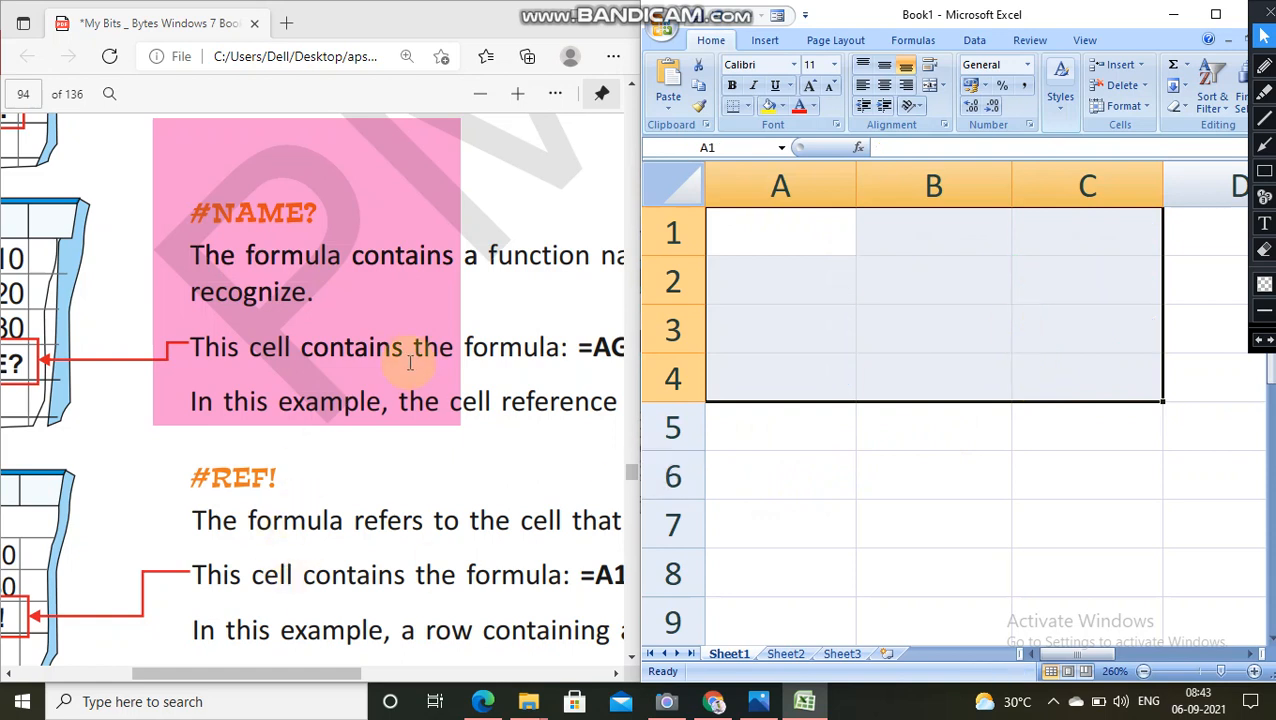
Step: Go to the #REF! example in the PDF and fill cells A1 to A3 with its values 10, 20 and 30
{"action": "scroll", "coordinate": [498, 356], "scroll_direction": "down", "scroll_amount": 5}
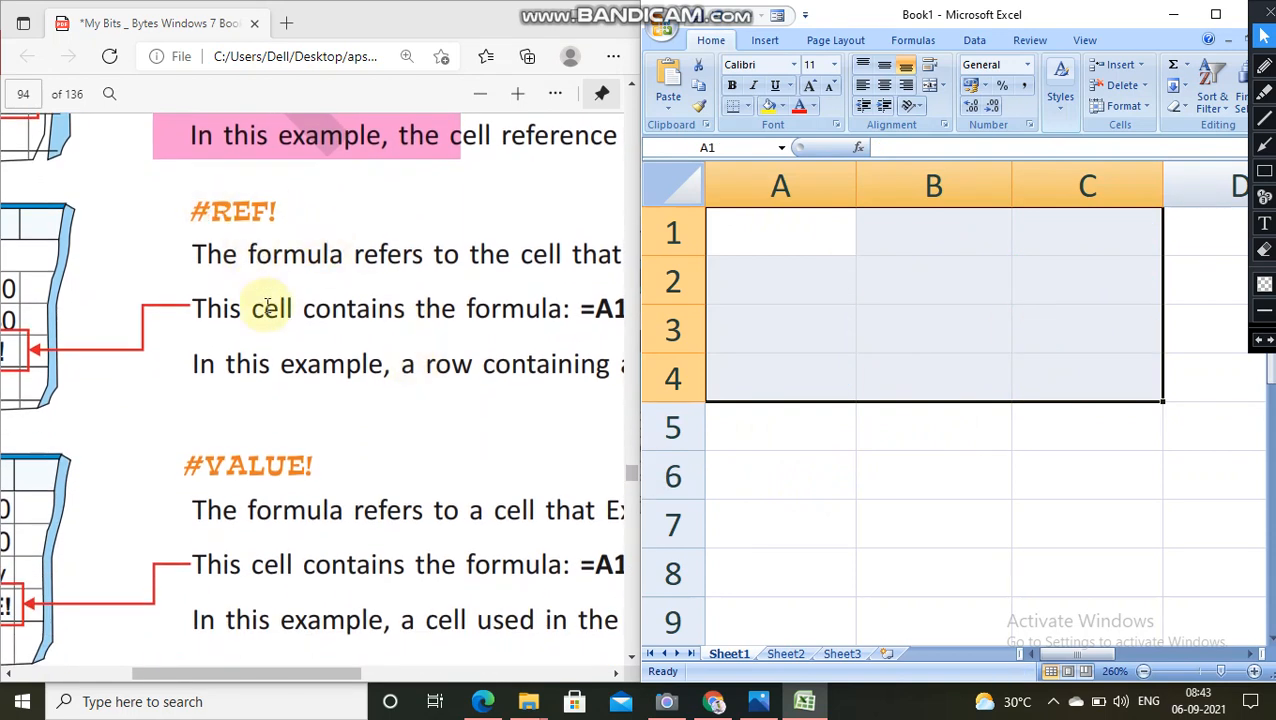
{"action": "left_click_drag", "start_coordinate": [356, 678], "coordinate": [408, 670]}
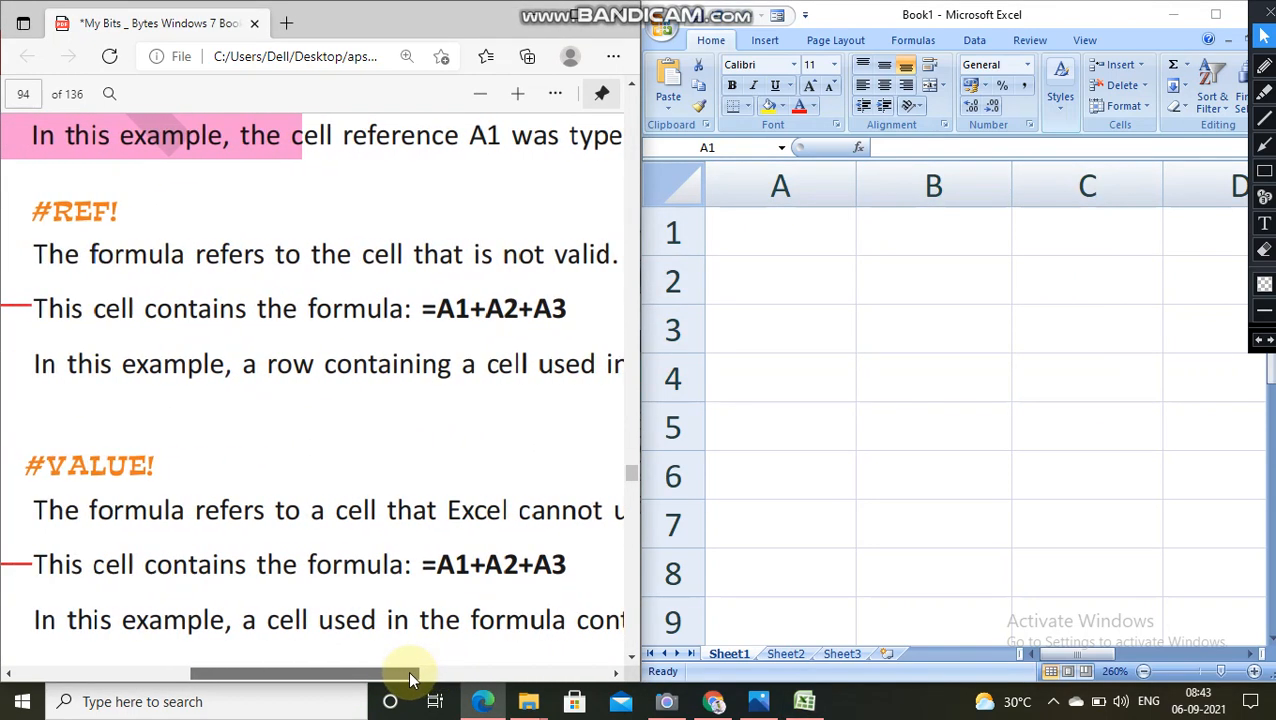
{"action": "left_click_drag", "start_coordinate": [408, 670], "coordinate": [234, 680]}
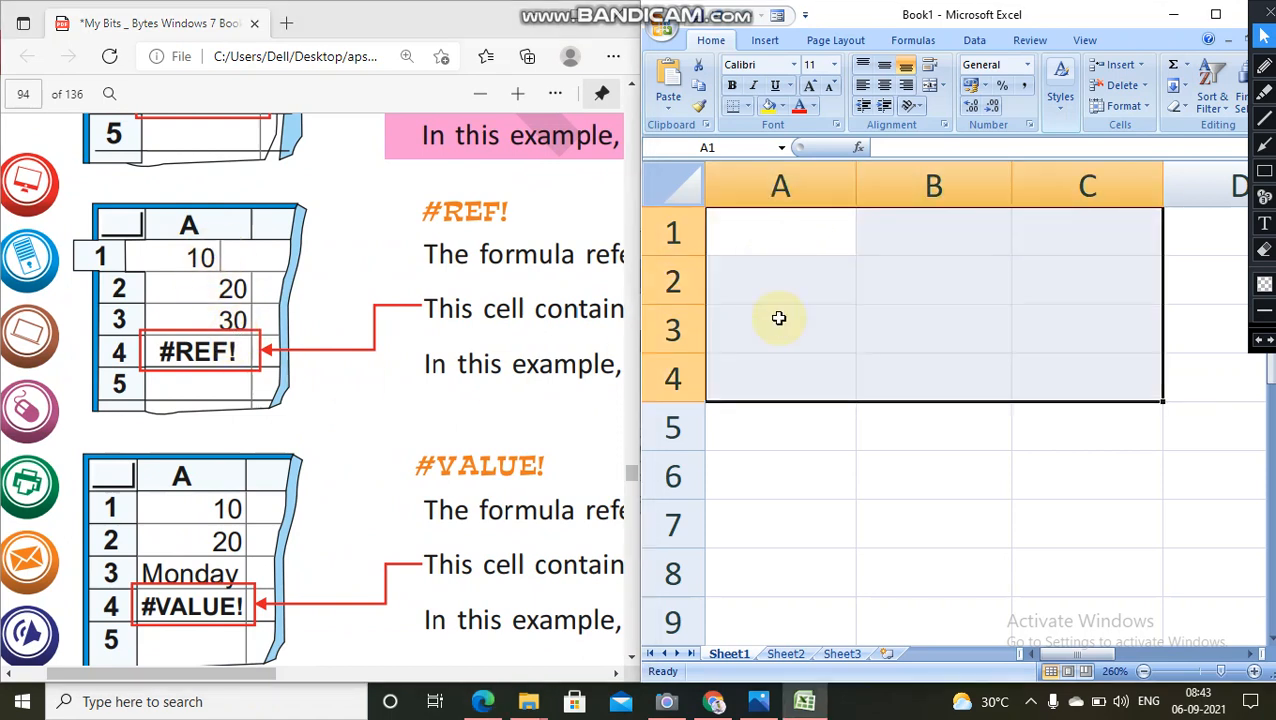
{"action": "type", "text": "1"}
{"action": "key", "text": "Return"}
{"action": "left_click", "coordinate": [765, 462]}
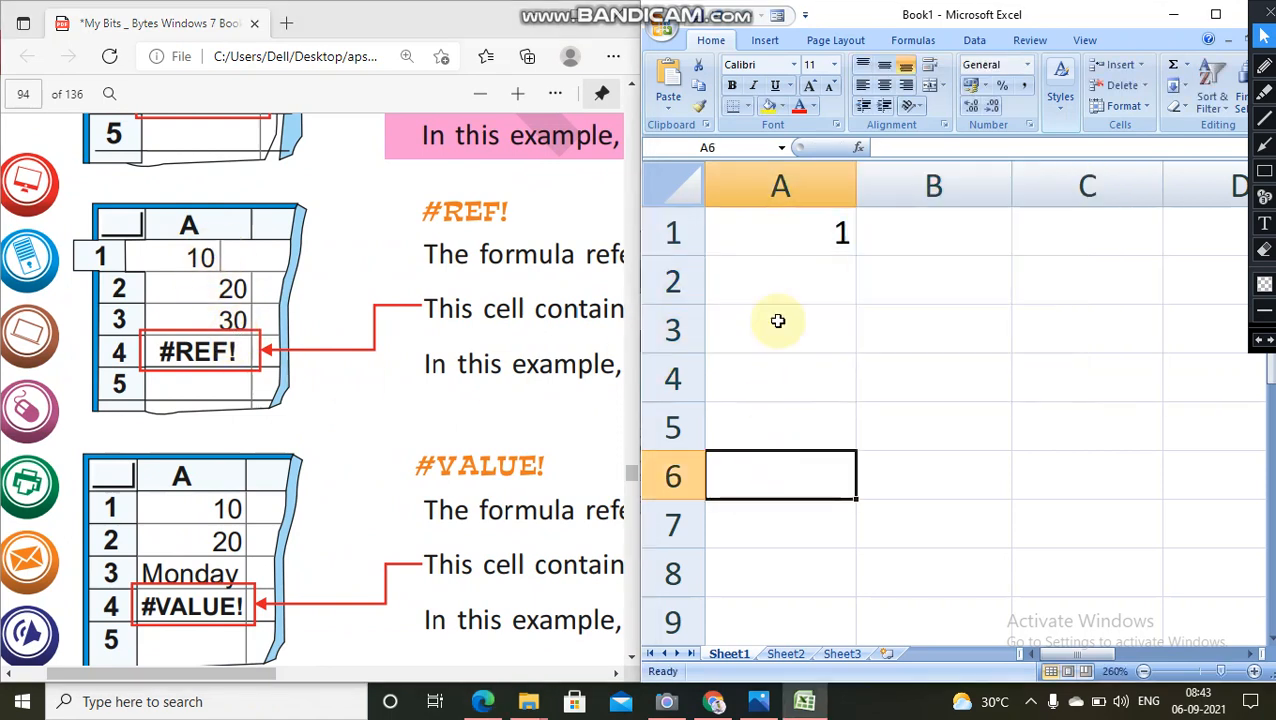
{"action": "left_click", "coordinate": [789, 236]}
{"action": "type", "text": "10"}
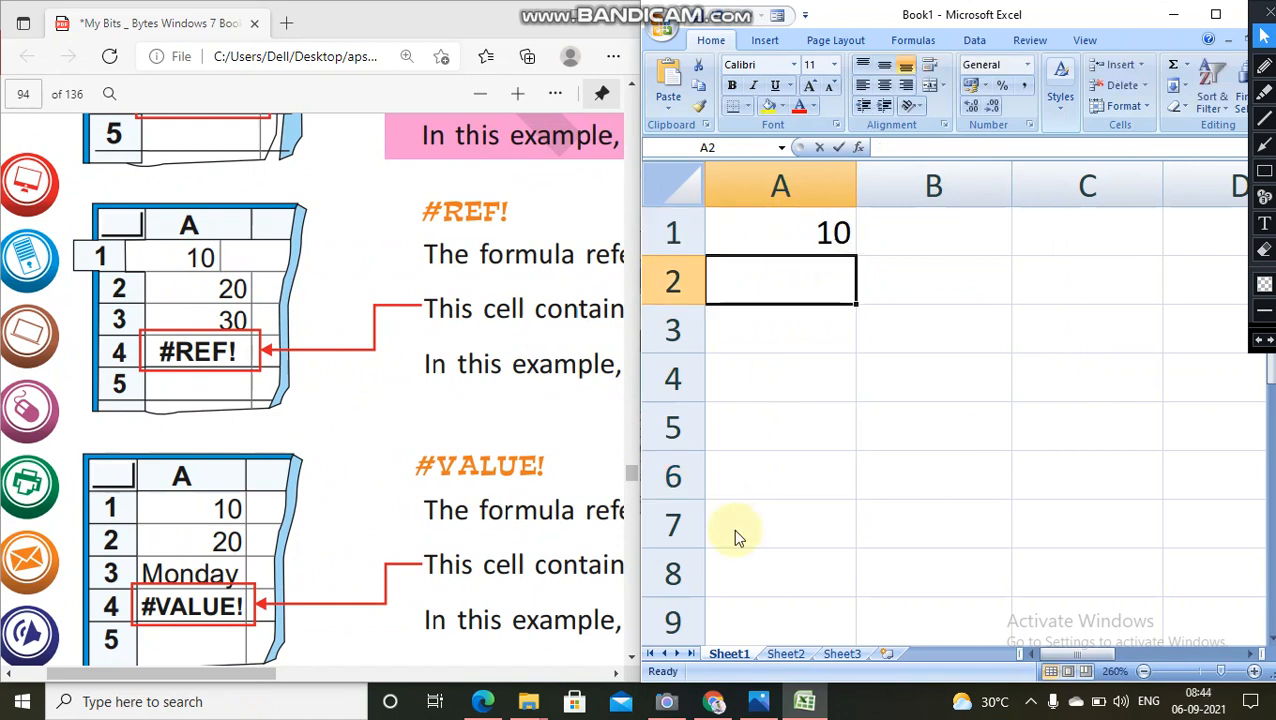
{"action": "type", "text": "20"}
{"action": "key", "text": "Return"}
{"action": "type", "text": "30"}
{"action": "key", "text": "Return"}
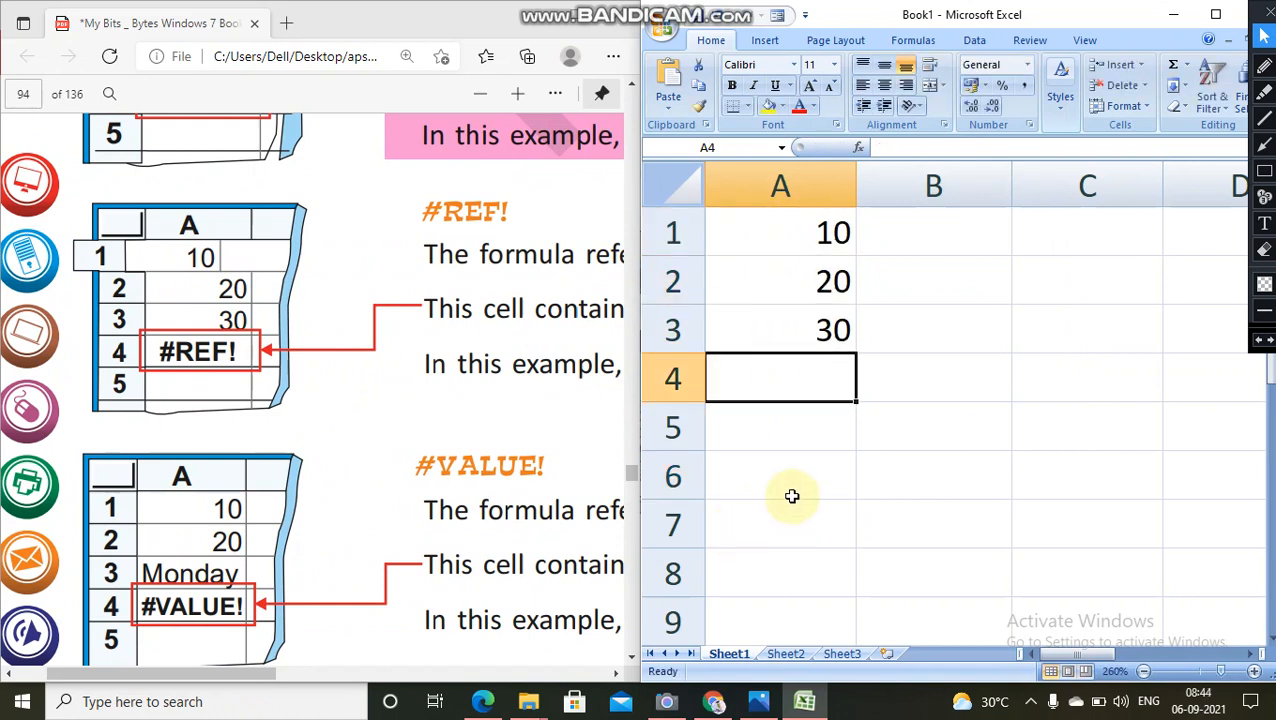
Step: Enter the formula =A1+A2+A3 in cell A4 to add the three values above it
{"action": "double_click", "coordinate": [803, 392]}
{"action": "type", "text": "="}
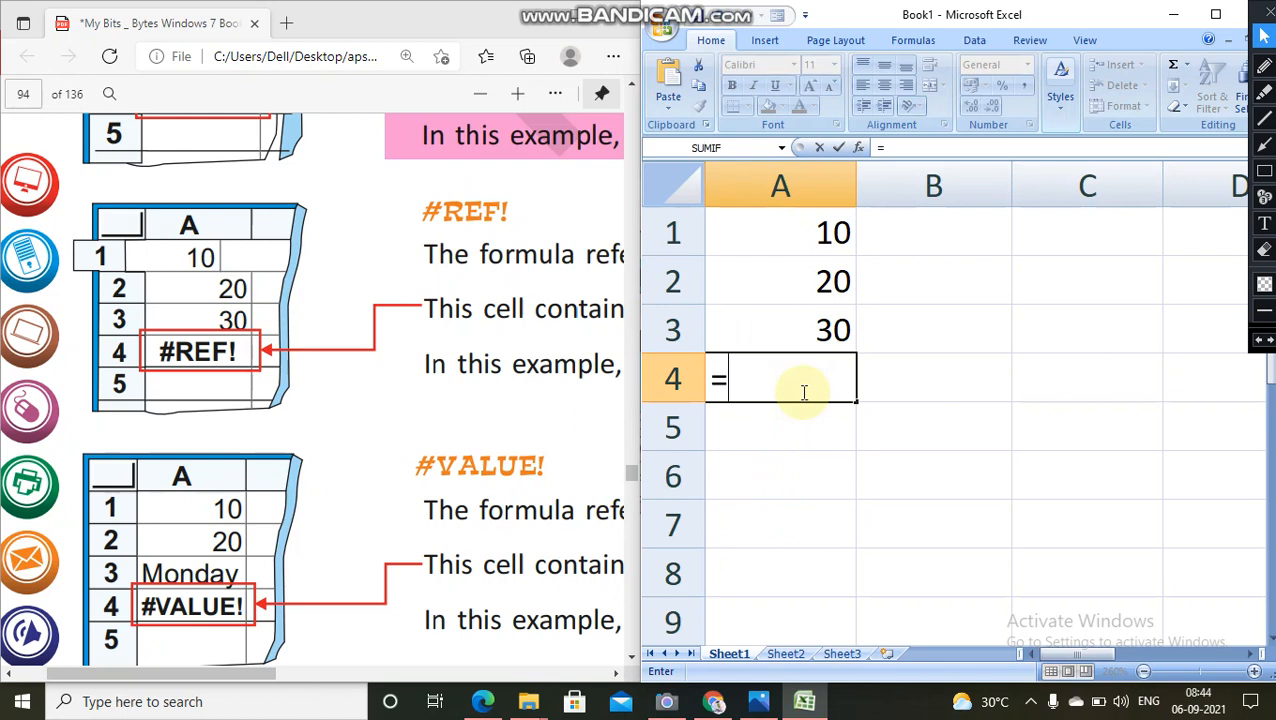
{"action": "type", "text": "sum"}
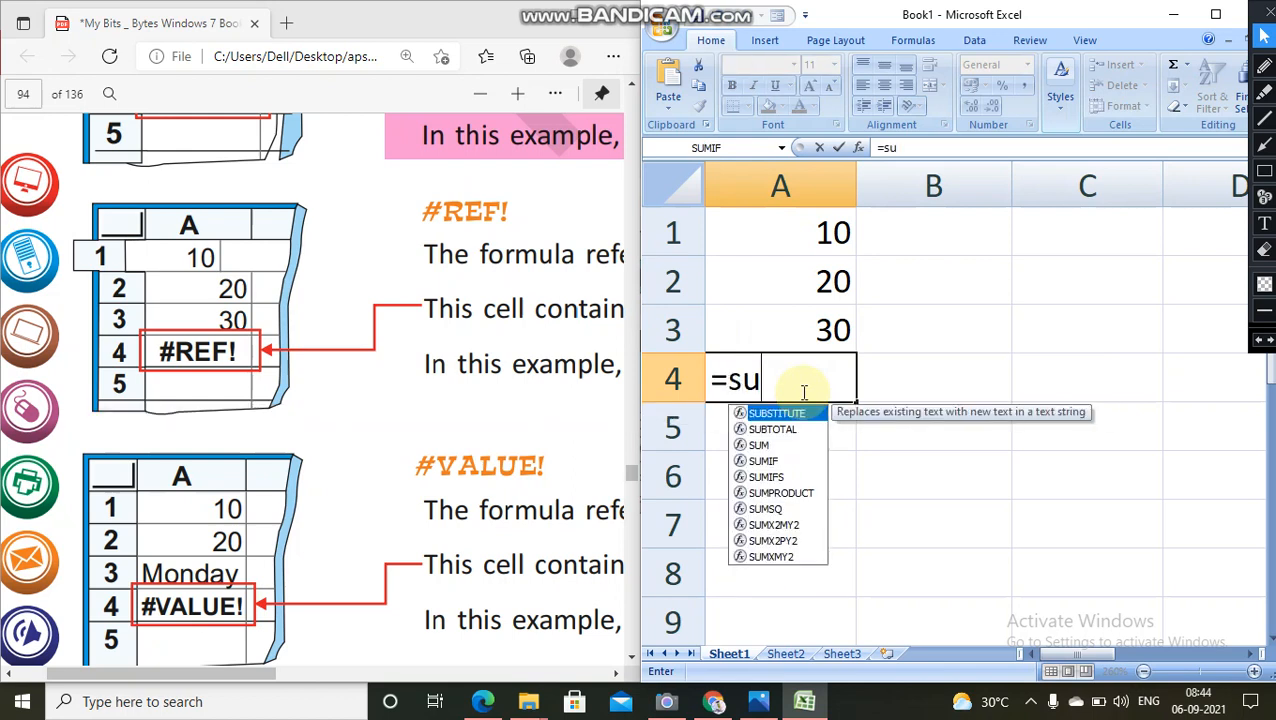
{"action": "key", "text": "BackSpace"}
{"action": "key", "text": "BackSpace"}
{"action": "key", "text": "BackSpace"}
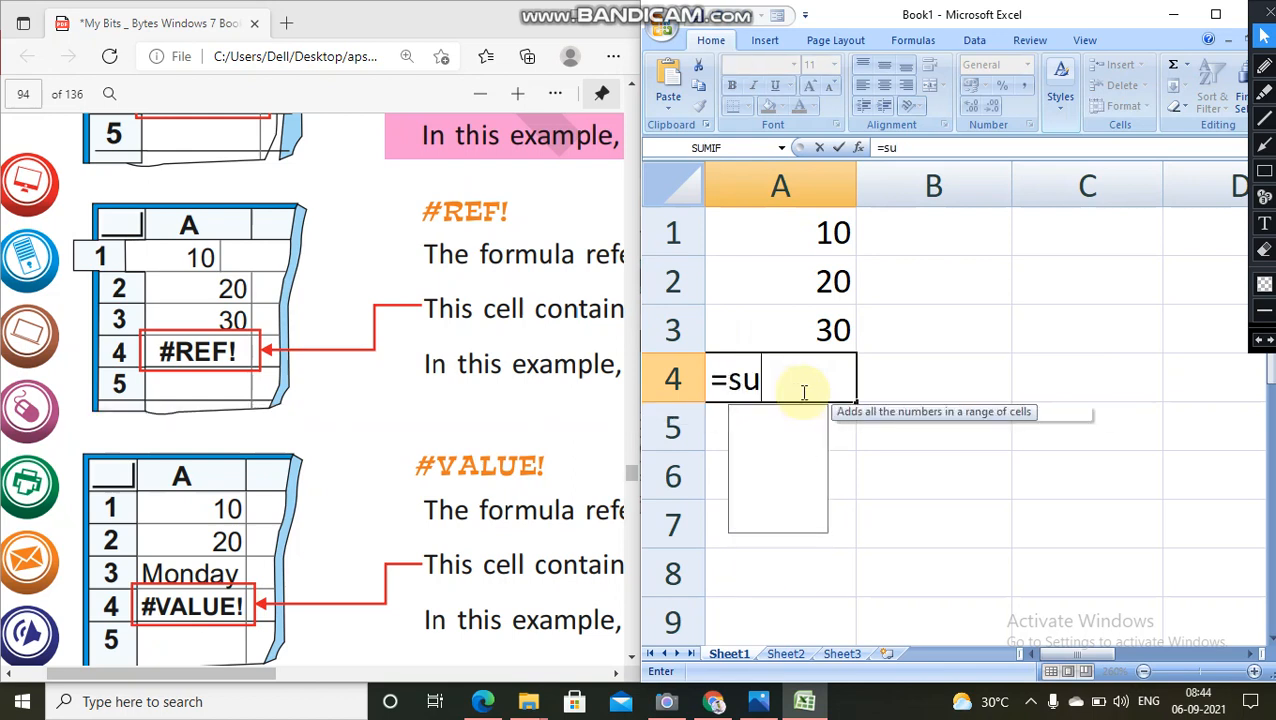
{"action": "type", "text": "a1+a"}
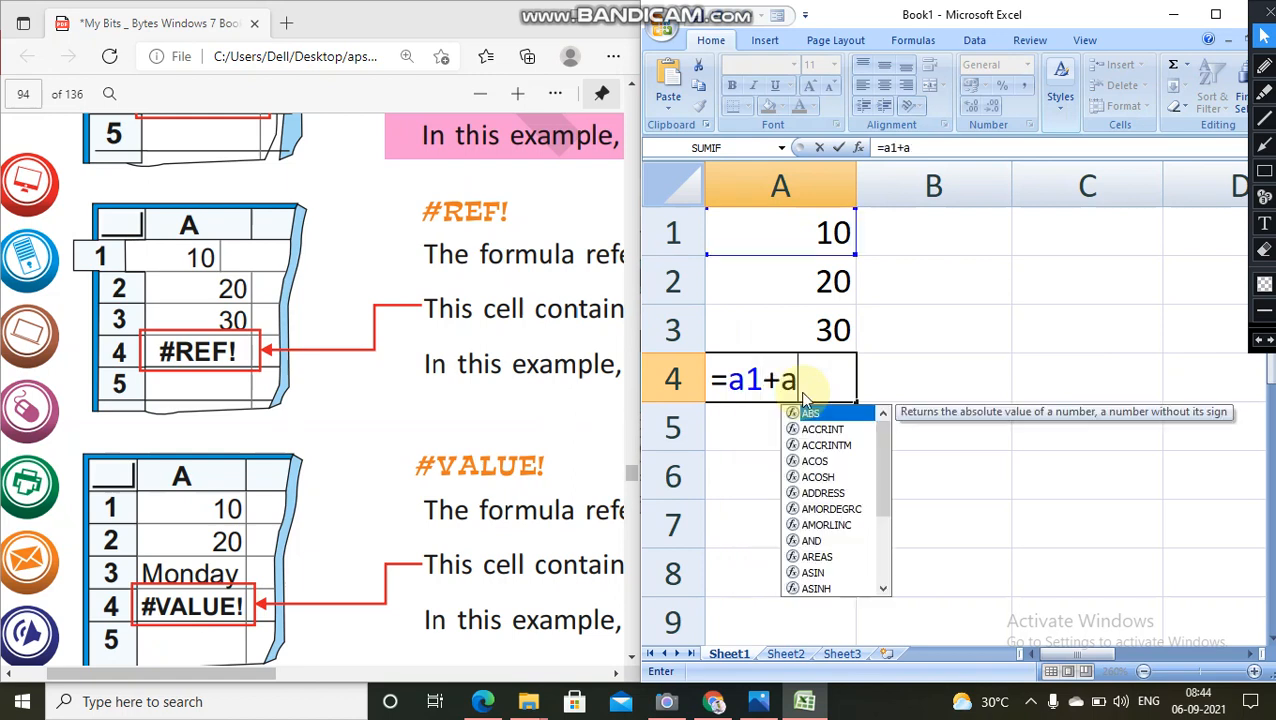
{"action": "type", "text": "2+a3"}
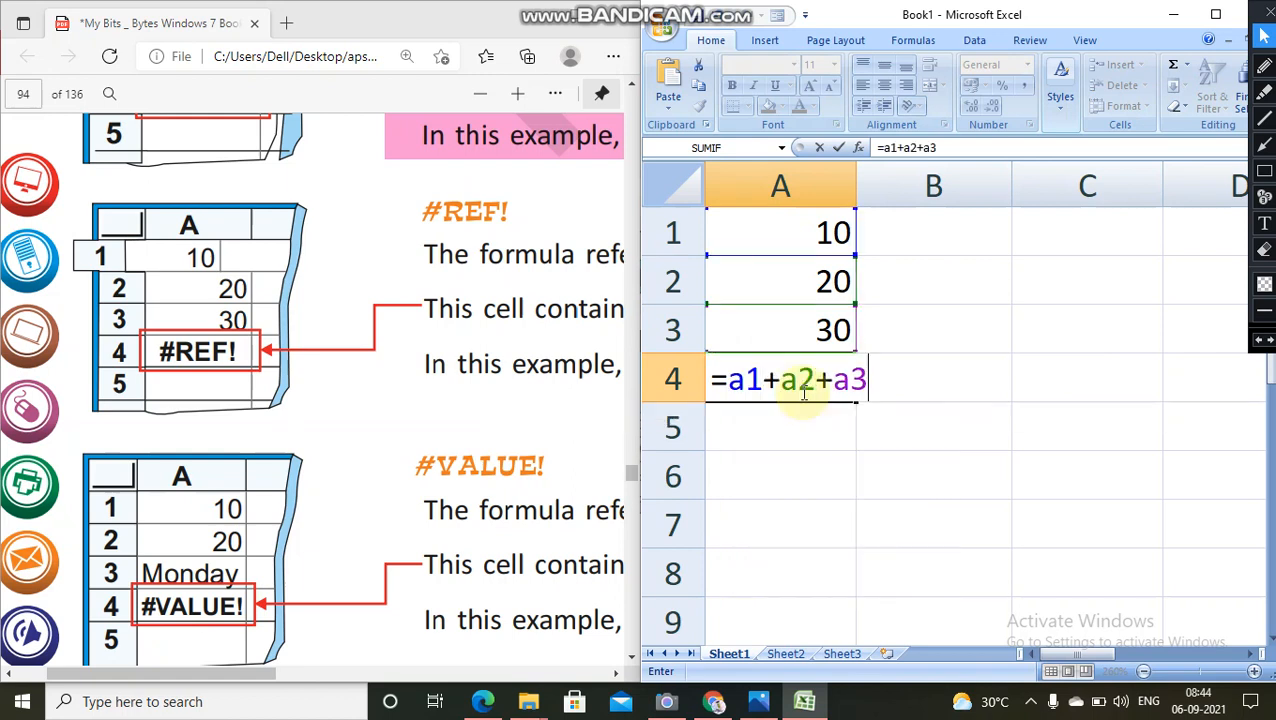
{"action": "key", "text": "Return"}
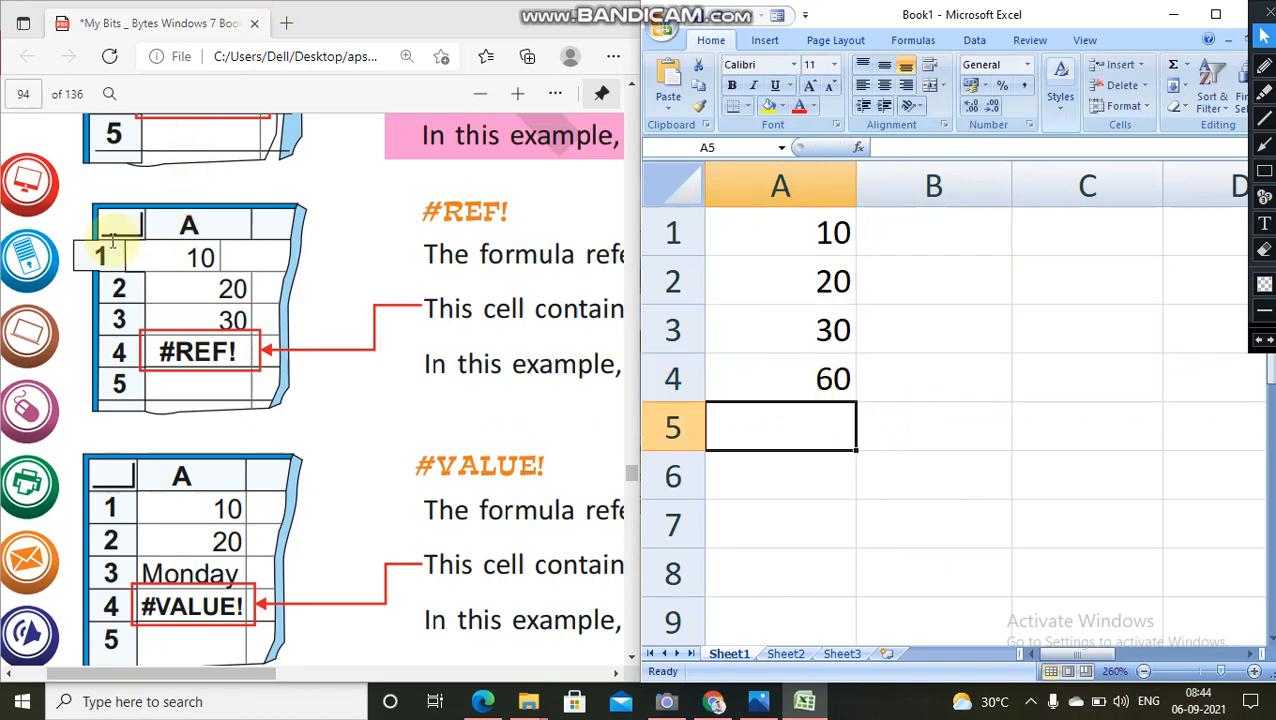
Step: Delete the whole of row 1, which the formula refers to, and undo that deletion
{"action": "left_click", "coordinate": [672, 235]}
{"action": "right_click", "coordinate": [672, 235]}
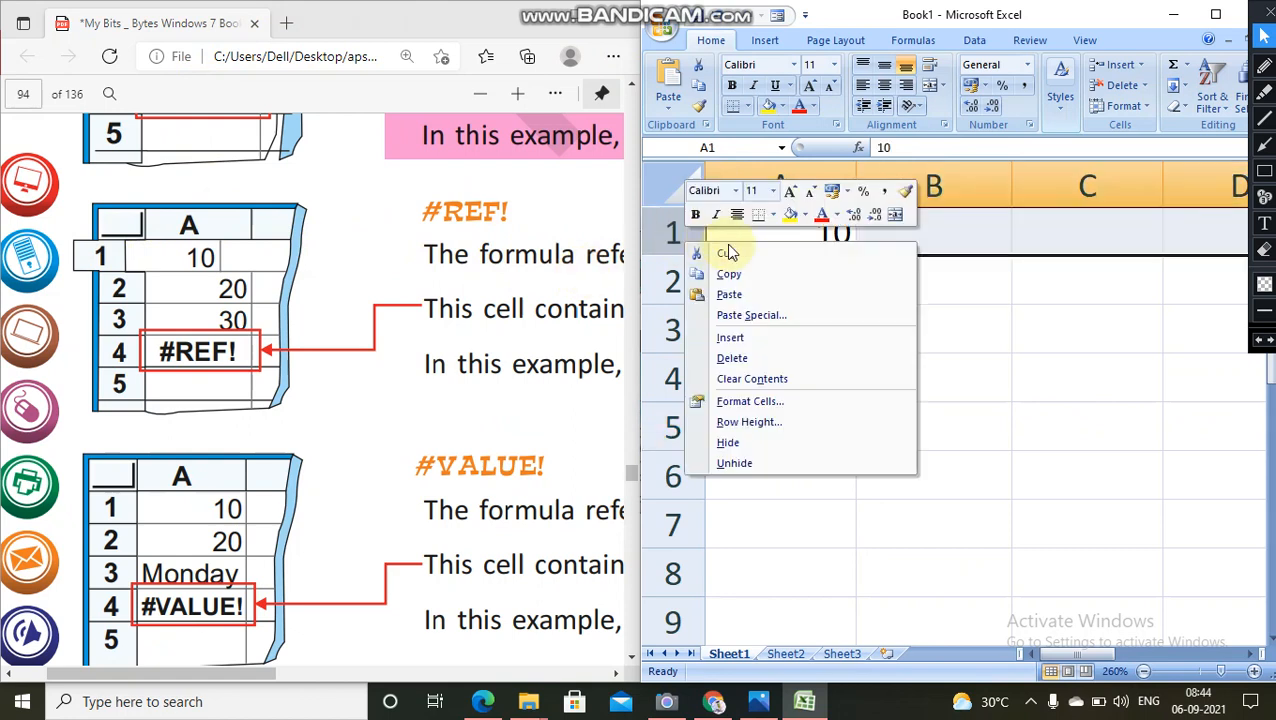
{"action": "left_click", "coordinate": [744, 360]}
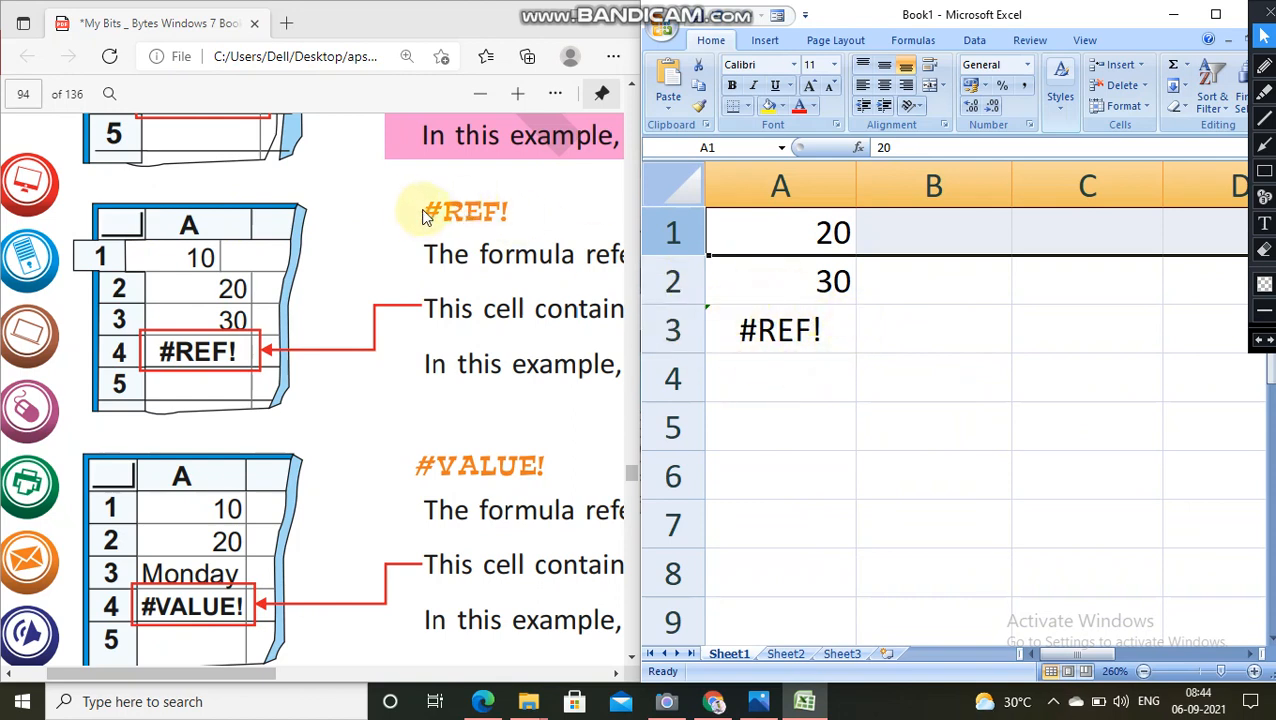
{"action": "mouse_move", "coordinate": [642, 4]}
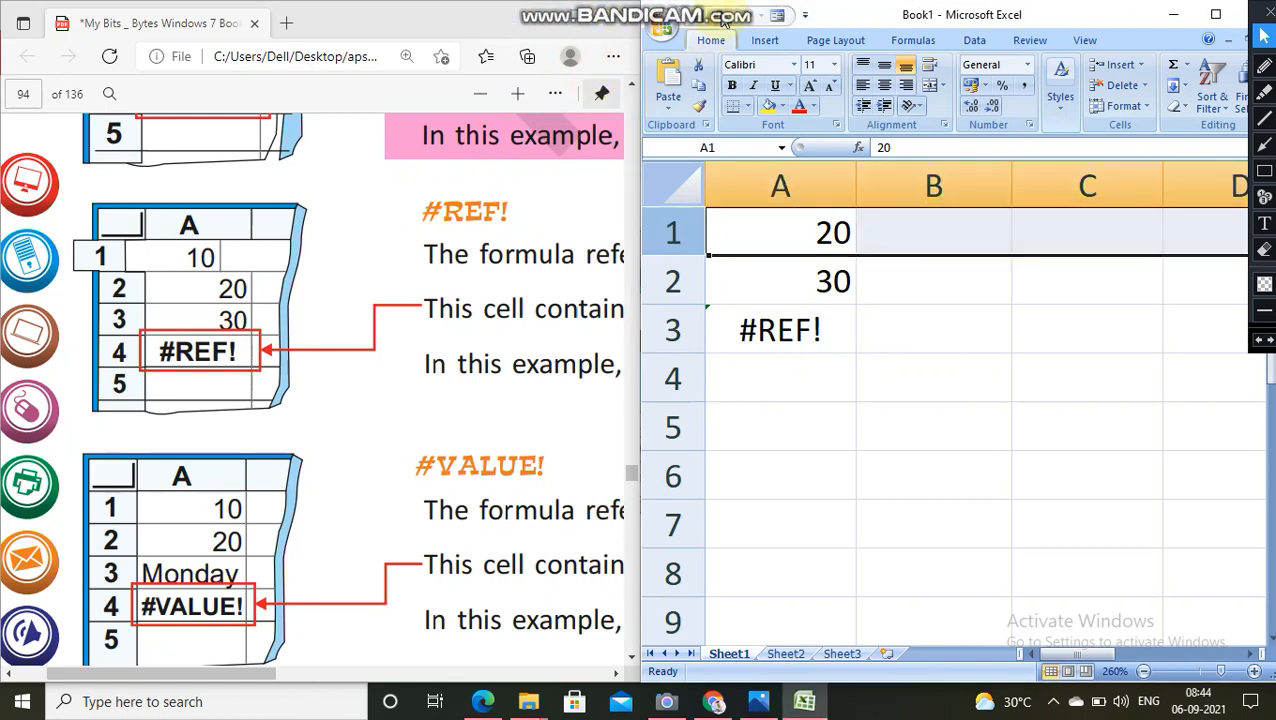
{"action": "left_click", "coordinate": [722, 20]}
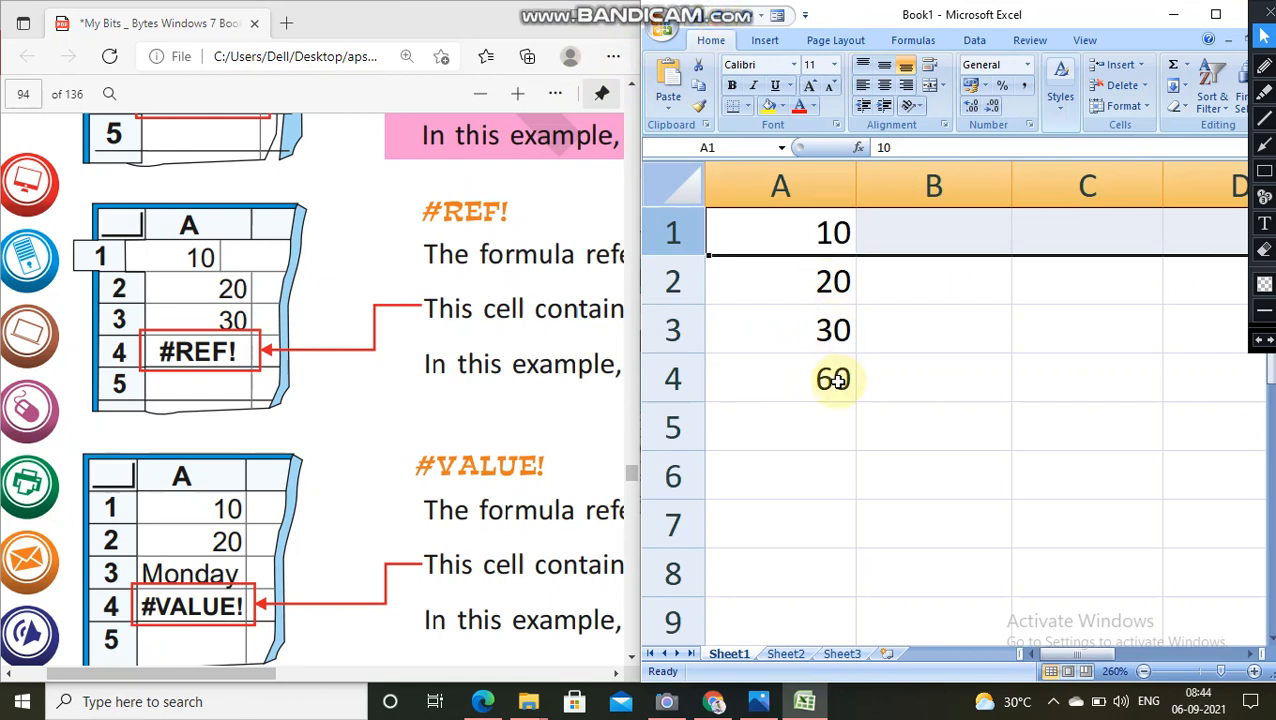
Step: Delete the whole of row 2 so that the sum formula loses its reference to that row
{"action": "right_click", "coordinate": [663, 284]}
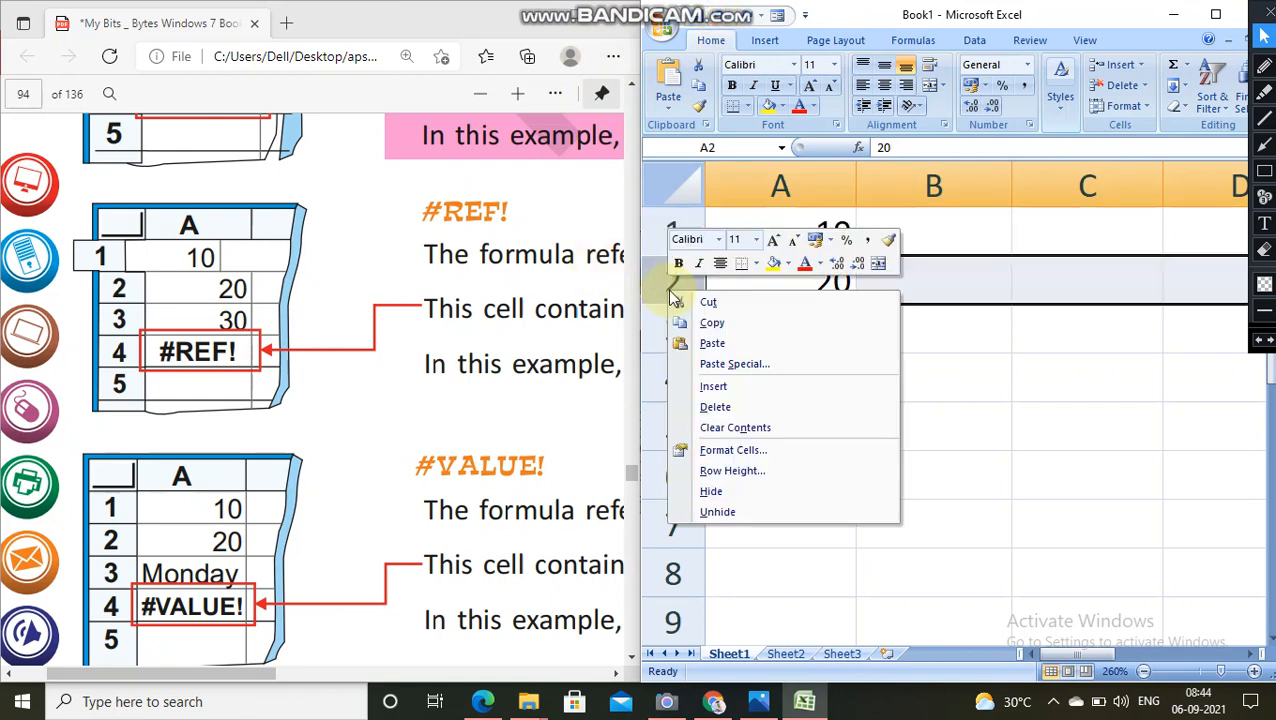
{"action": "left_click", "coordinate": [716, 407]}
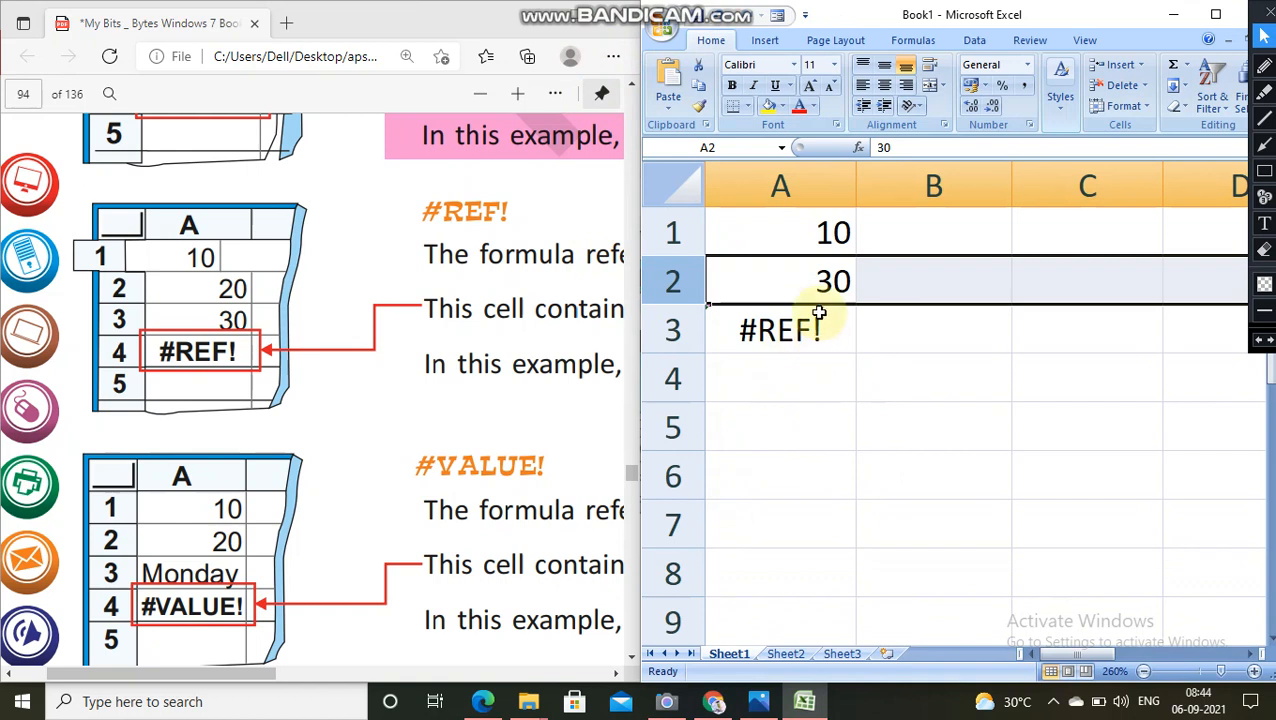
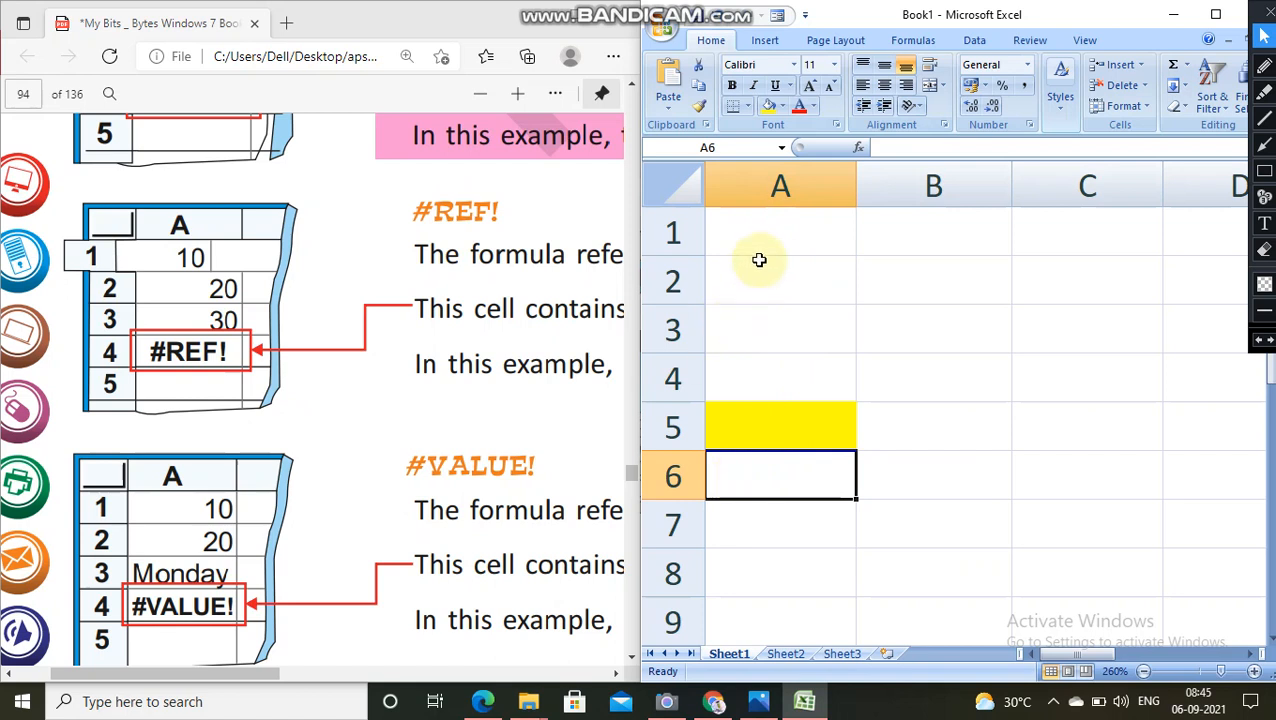
Step: Fill cells A1 to A4 with the values 10, 20, 30 and Monday
{"action": "left_click", "coordinate": [772, 247]}
{"action": "type", "text": "10"}
{"action": "key", "text": "Return"}
{"action": "type", "text": "20"}
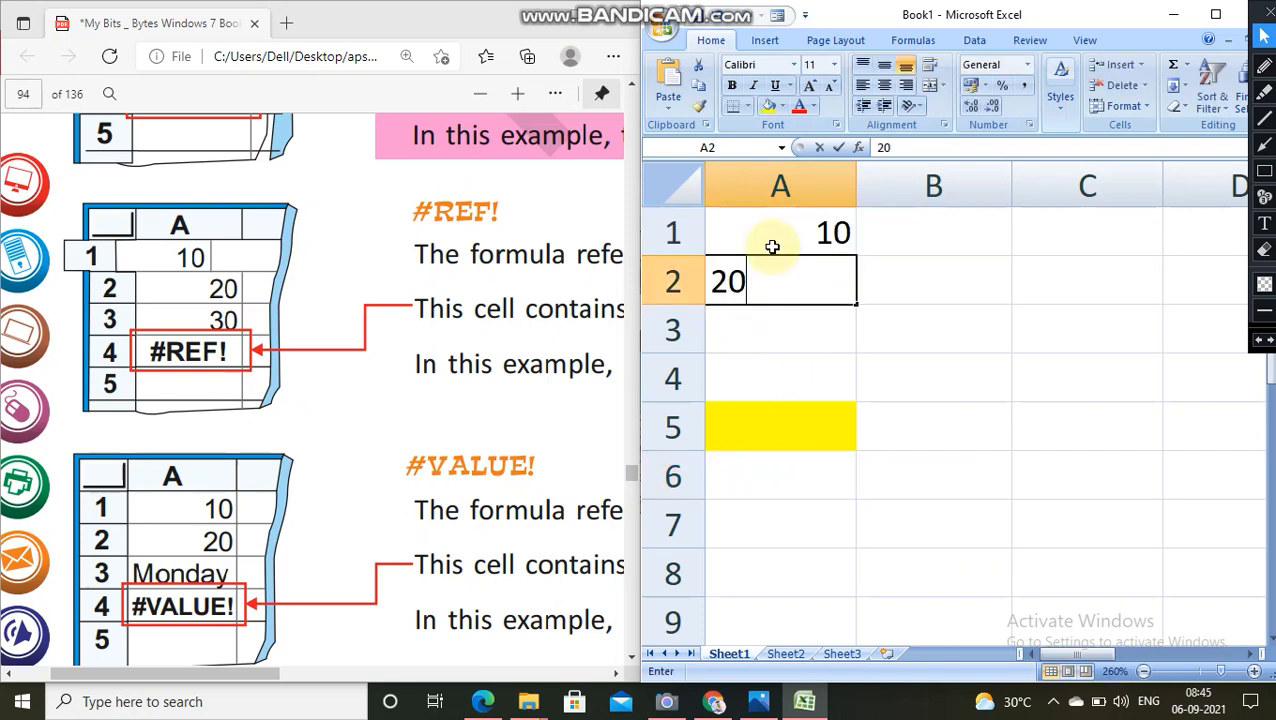
{"action": "key", "text": "Return"}
{"action": "type", "text": "30"}
{"action": "key", "text": "Return"}
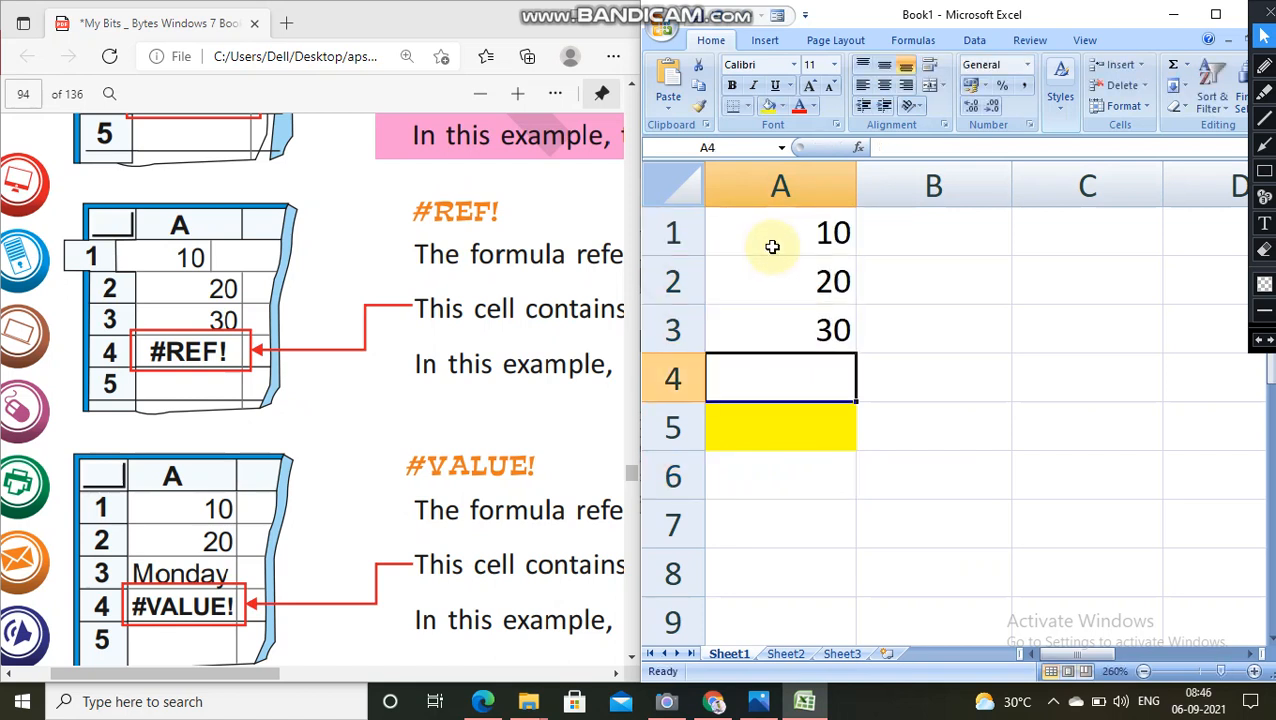
{"action": "type", "text": "monday"}
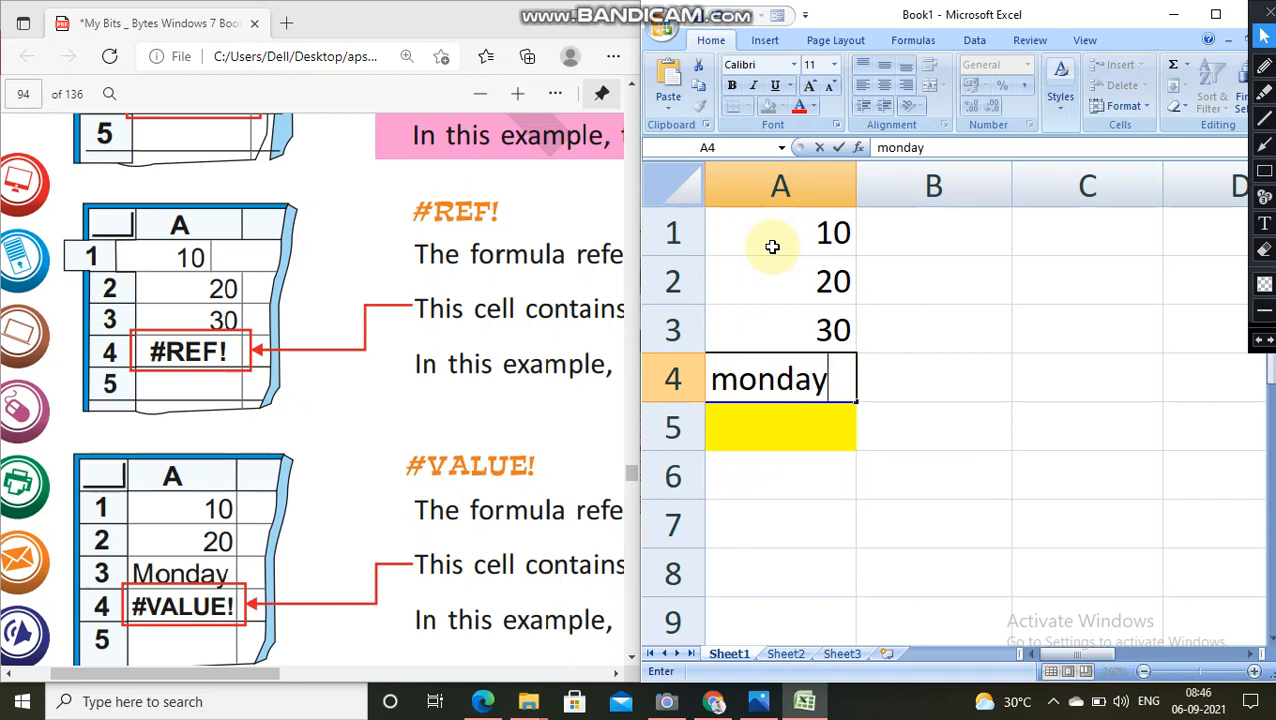
{"action": "key", "text": "Return"}
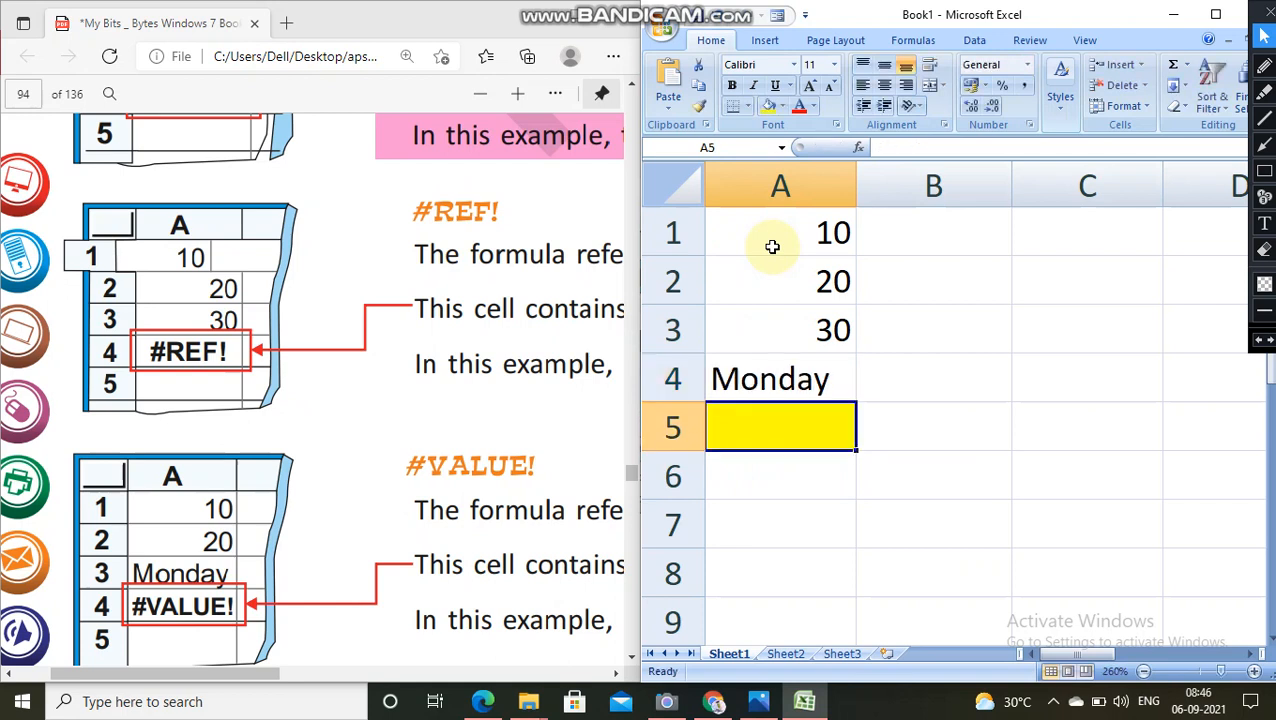
Step: Enter the formula =A1+A2+A3+A4 in the yellow cell A5 to add the four cells above it
{"action": "type", "text": "=a"}
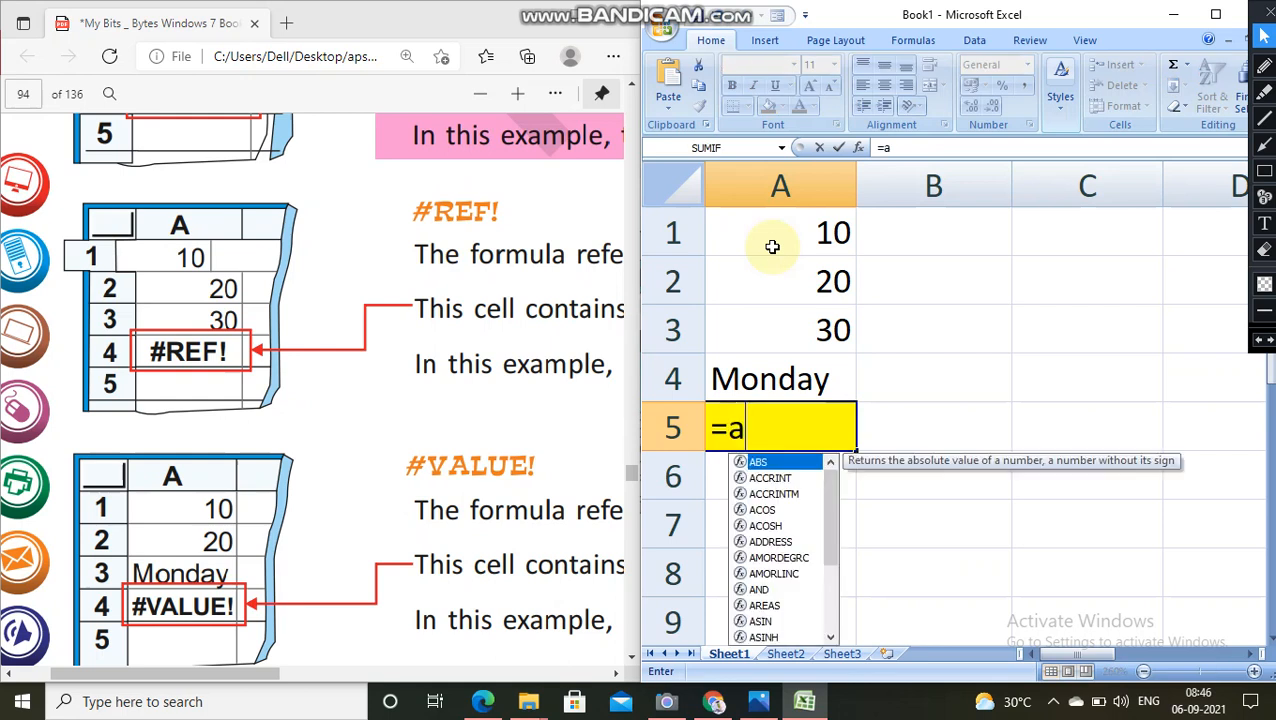
{"action": "type", "text": "1+a2+"}
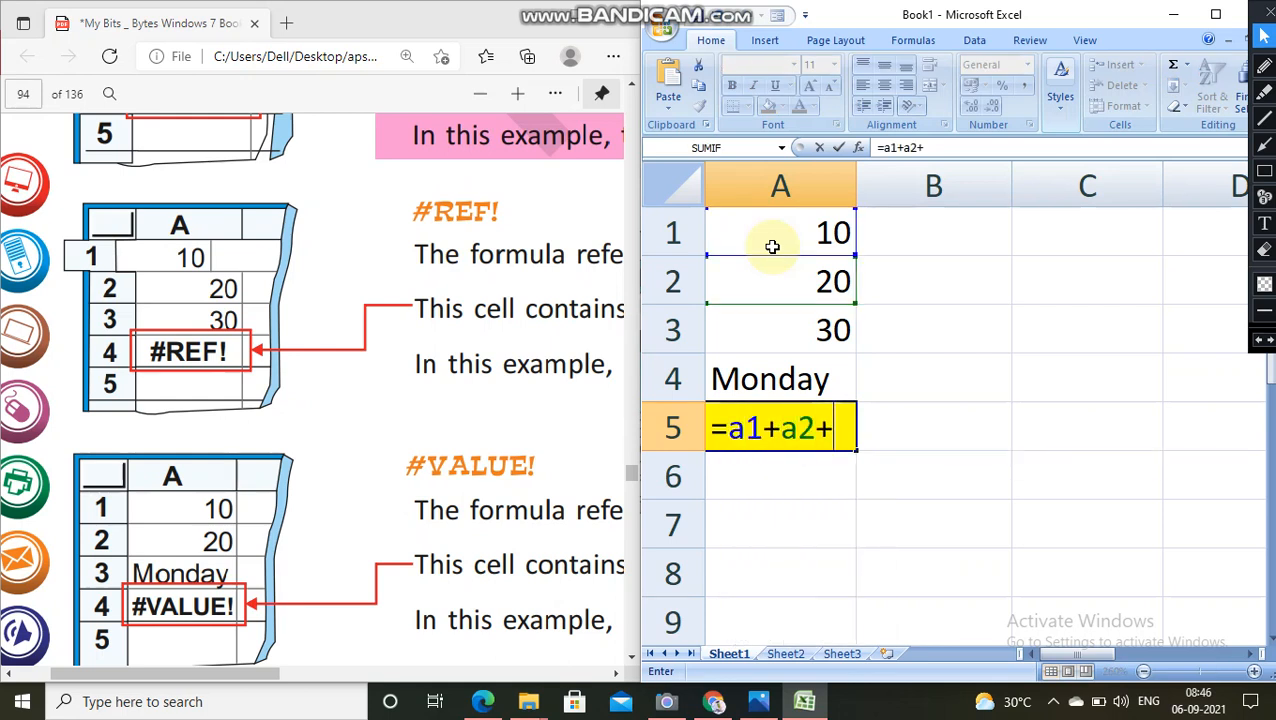
{"action": "type", "text": "a3+"}
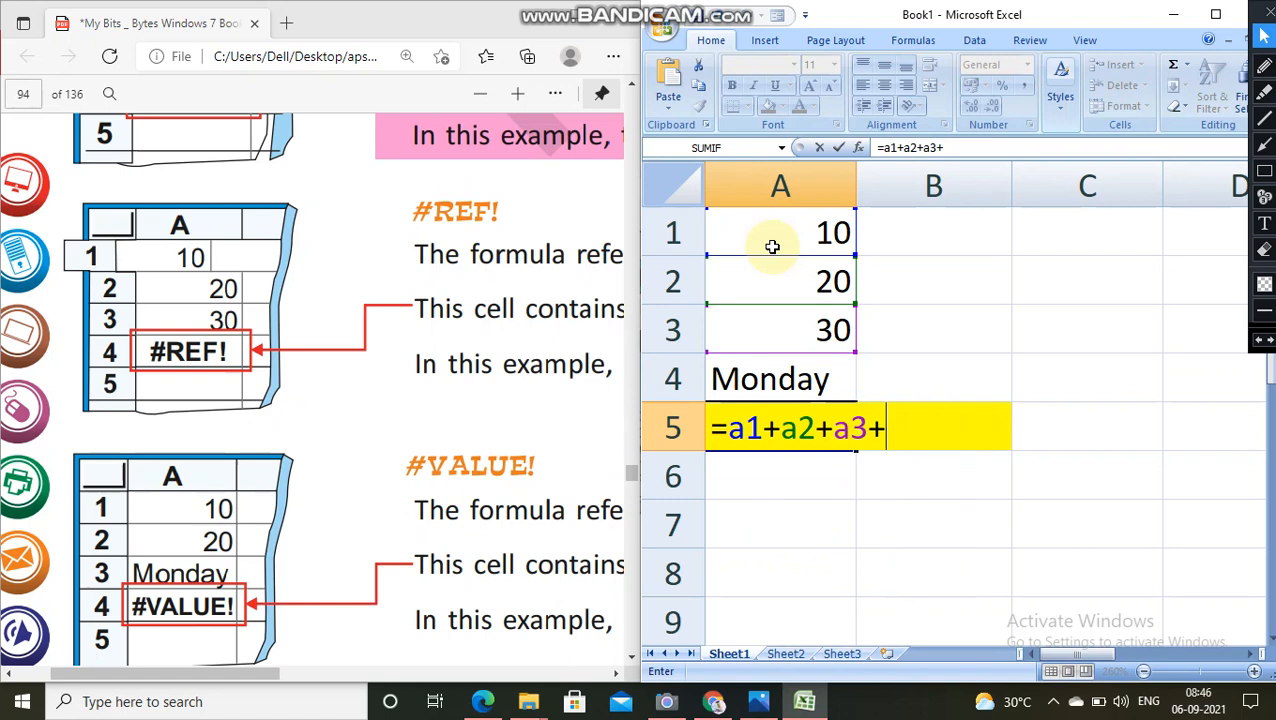
{"action": "type", "text": "a4"}
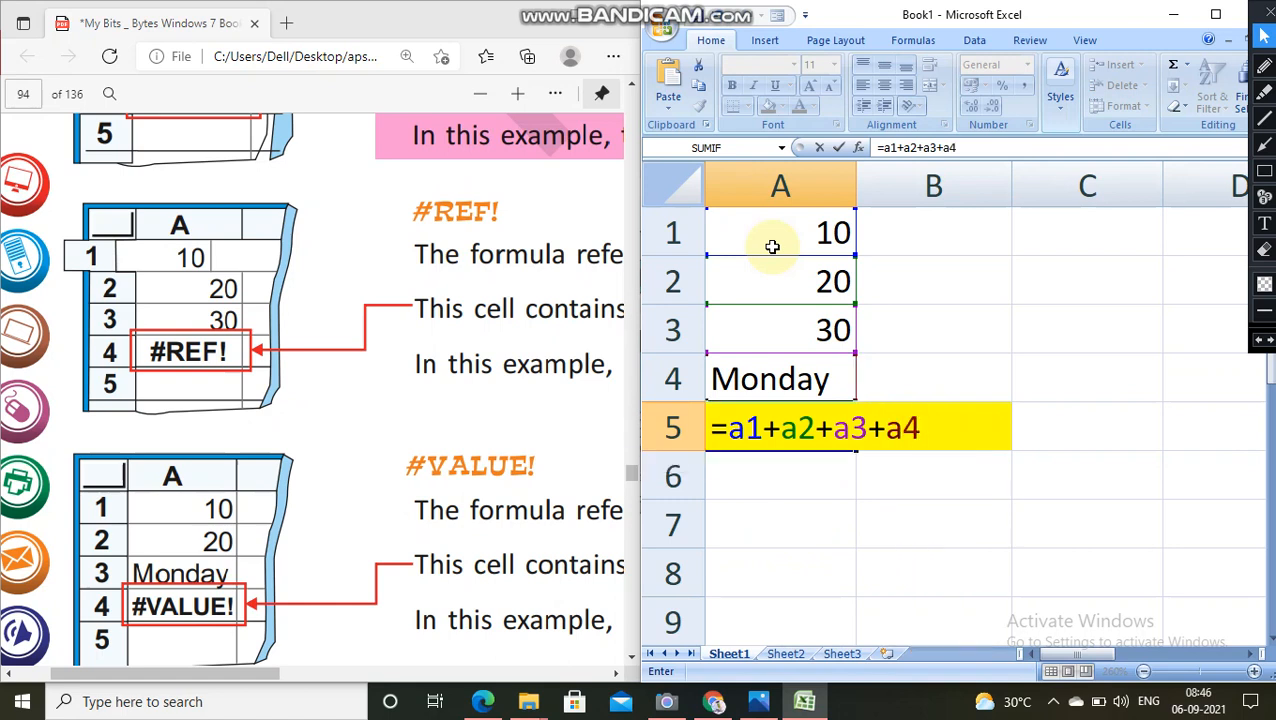
{"action": "key", "text": "Return"}
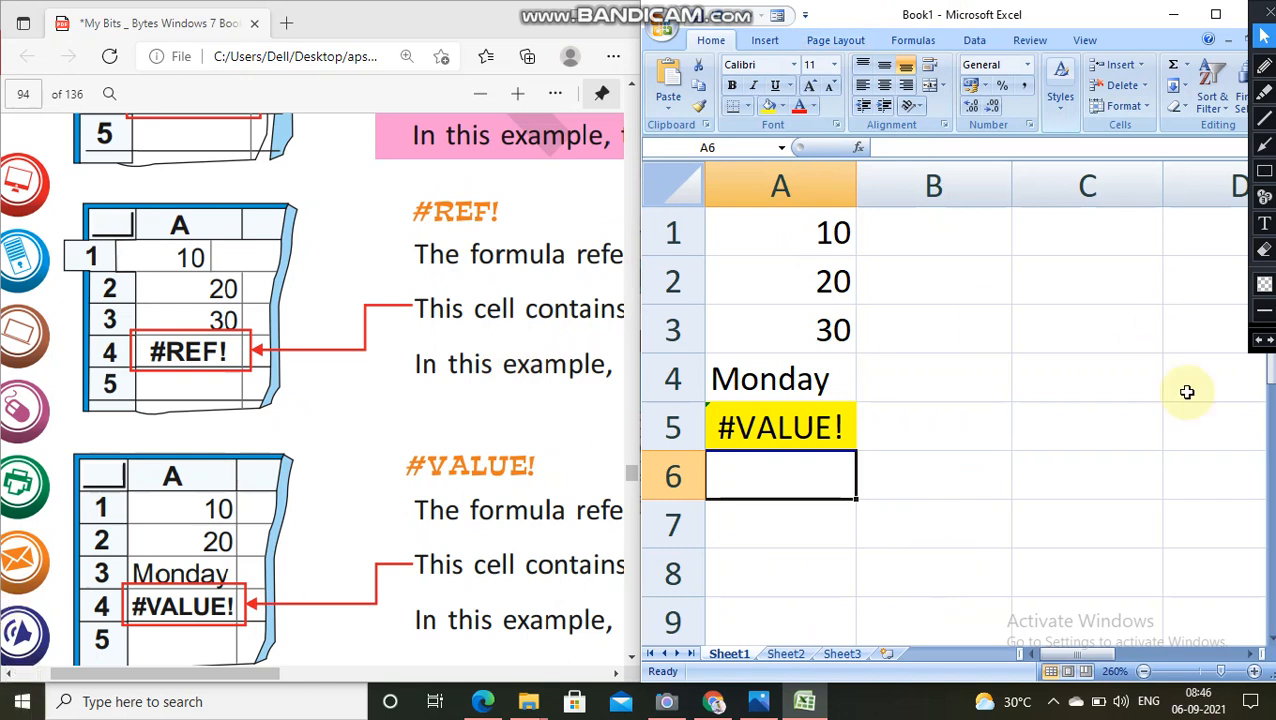
{"action": "left_click", "coordinate": [1093, 705]}
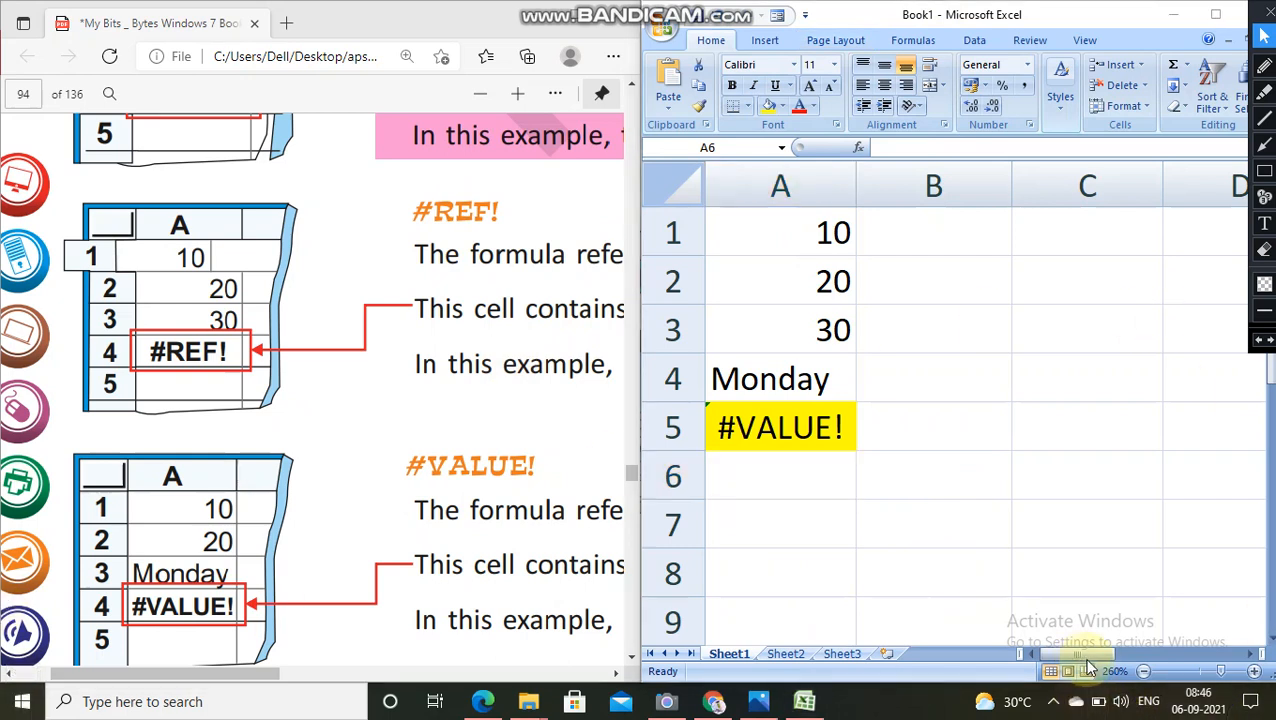
{"action": "left_click", "coordinate": [1098, 701]}
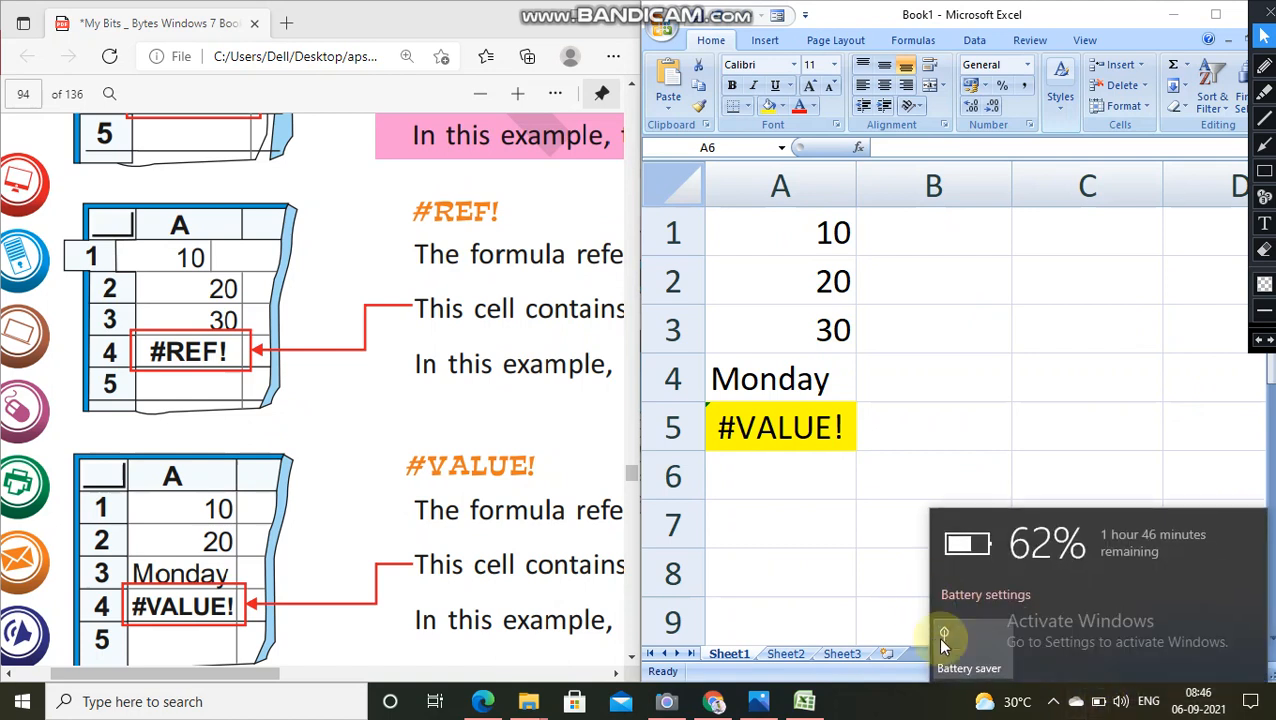
{"action": "left_click", "coordinate": [917, 701]}
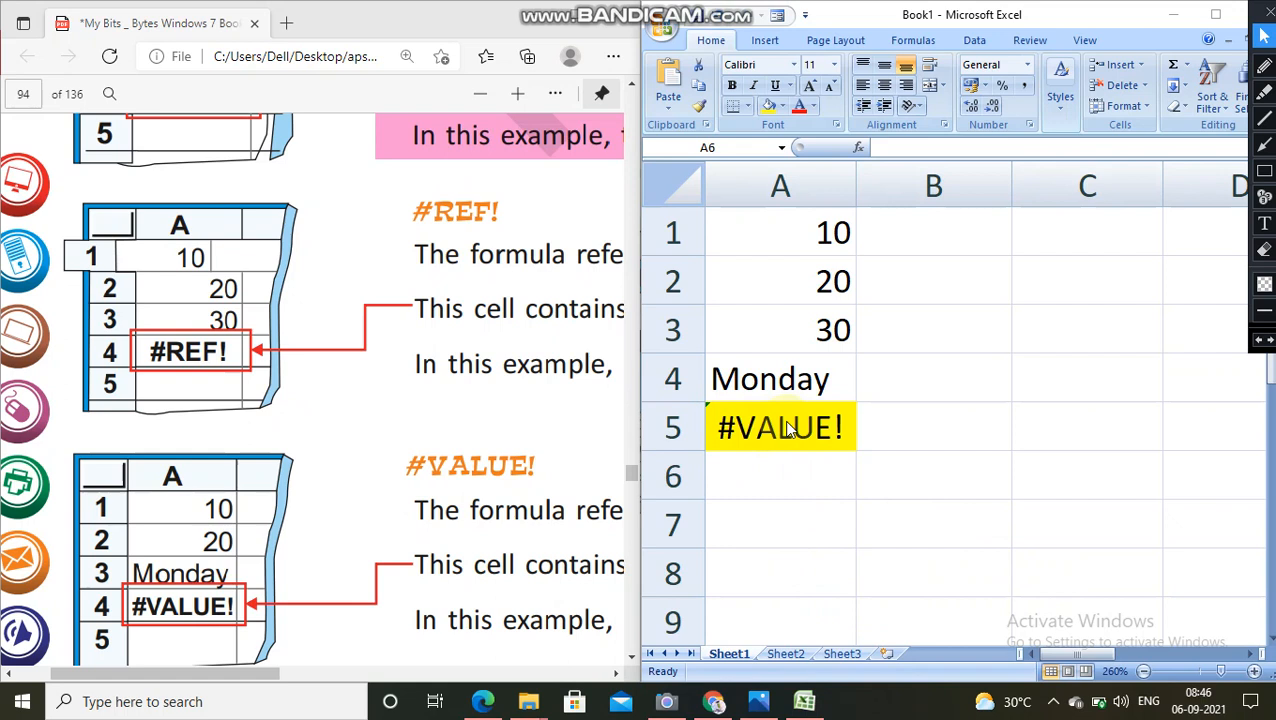
{"action": "left_click", "coordinate": [813, 356]}
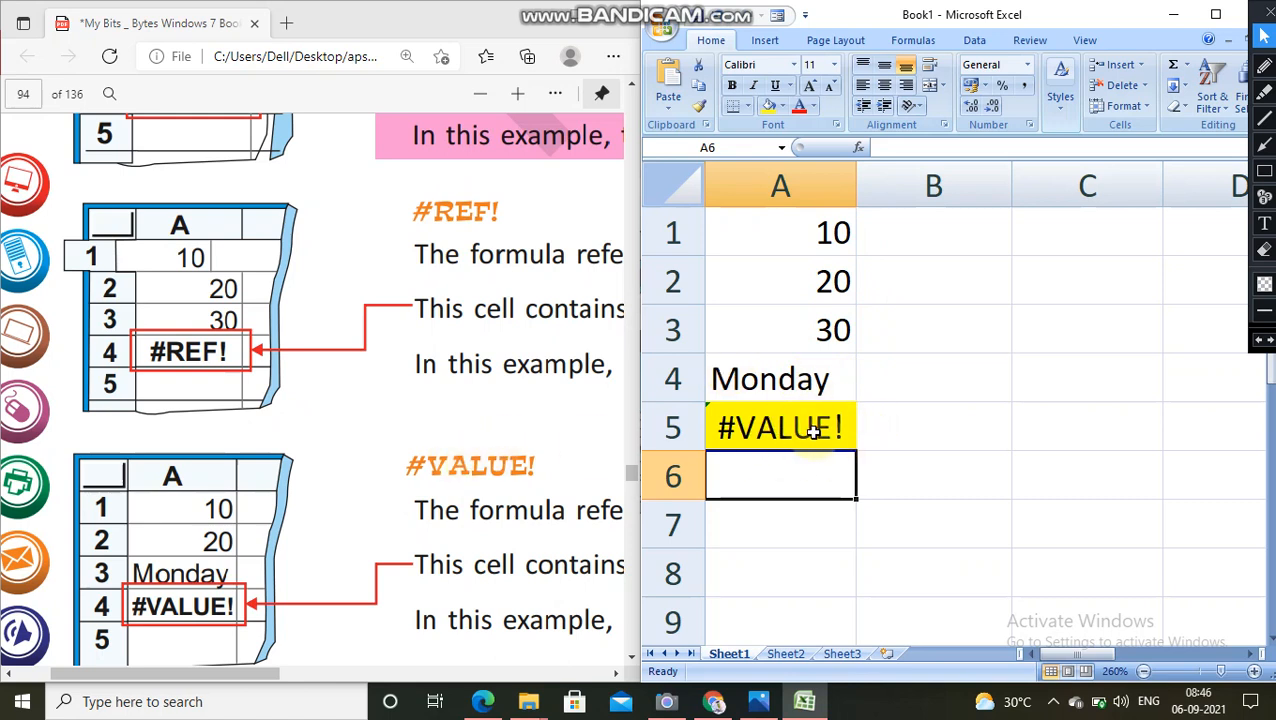
Step: Replace the text in cell A4 with the number 40
{"action": "left_click", "coordinate": [838, 386]}
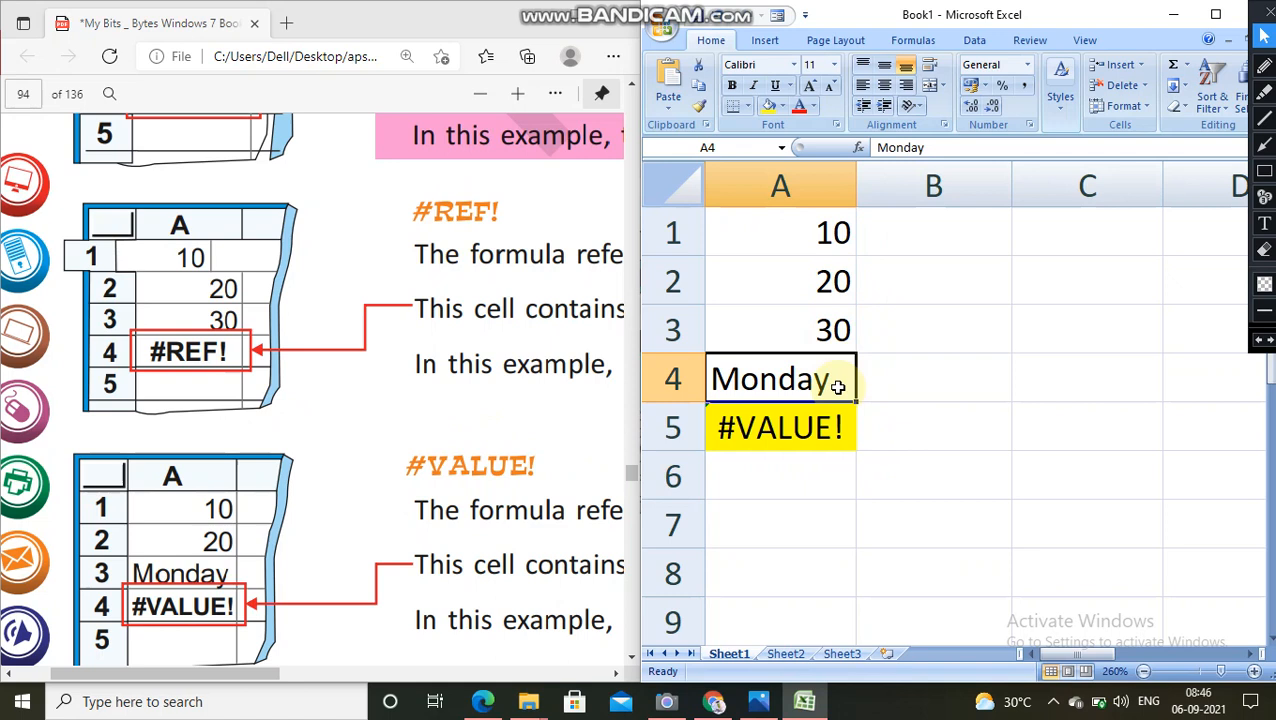
{"action": "double_click", "coordinate": [838, 386]}
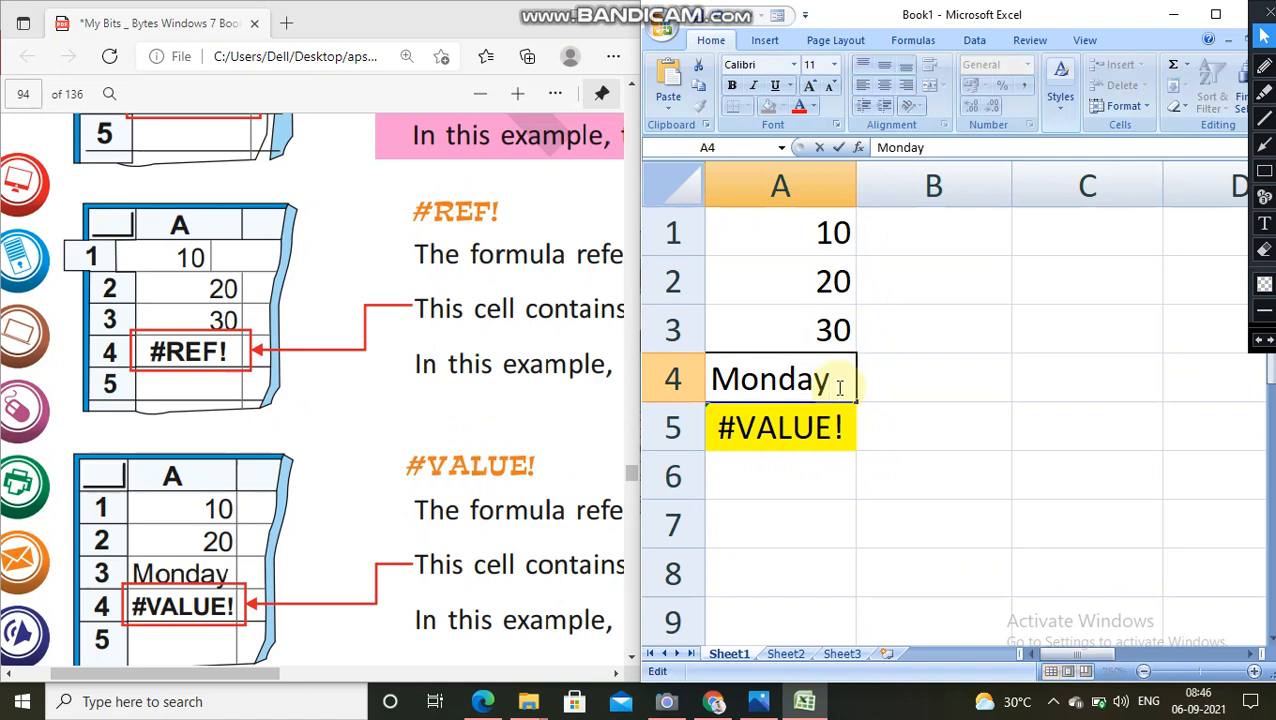
{"action": "key", "text": "BackSpace"}
{"action": "key", "text": "BackSpace"}
{"action": "key", "text": "BackSpace"}
{"action": "type", "text": "40"}
{"action": "key", "text": "Return"}
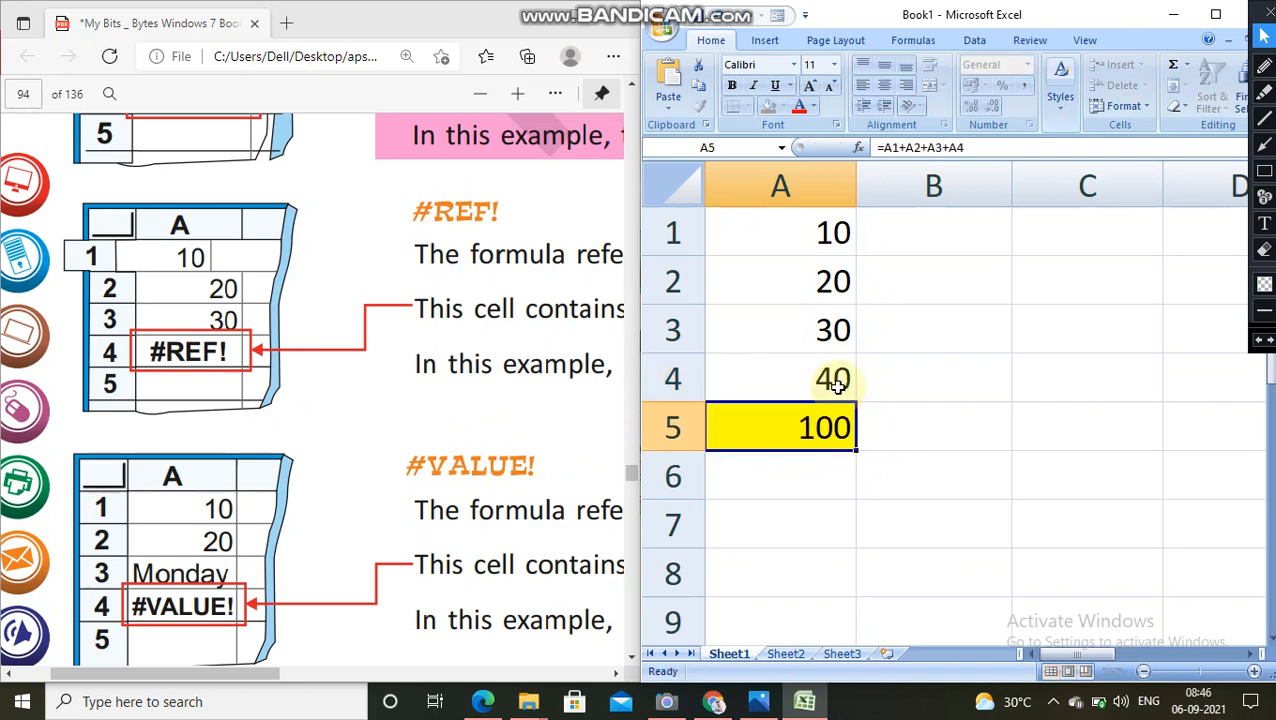
Step: Replace the number in cell A3 with the text Tuesday
{"action": "double_click", "coordinate": [805, 330]}
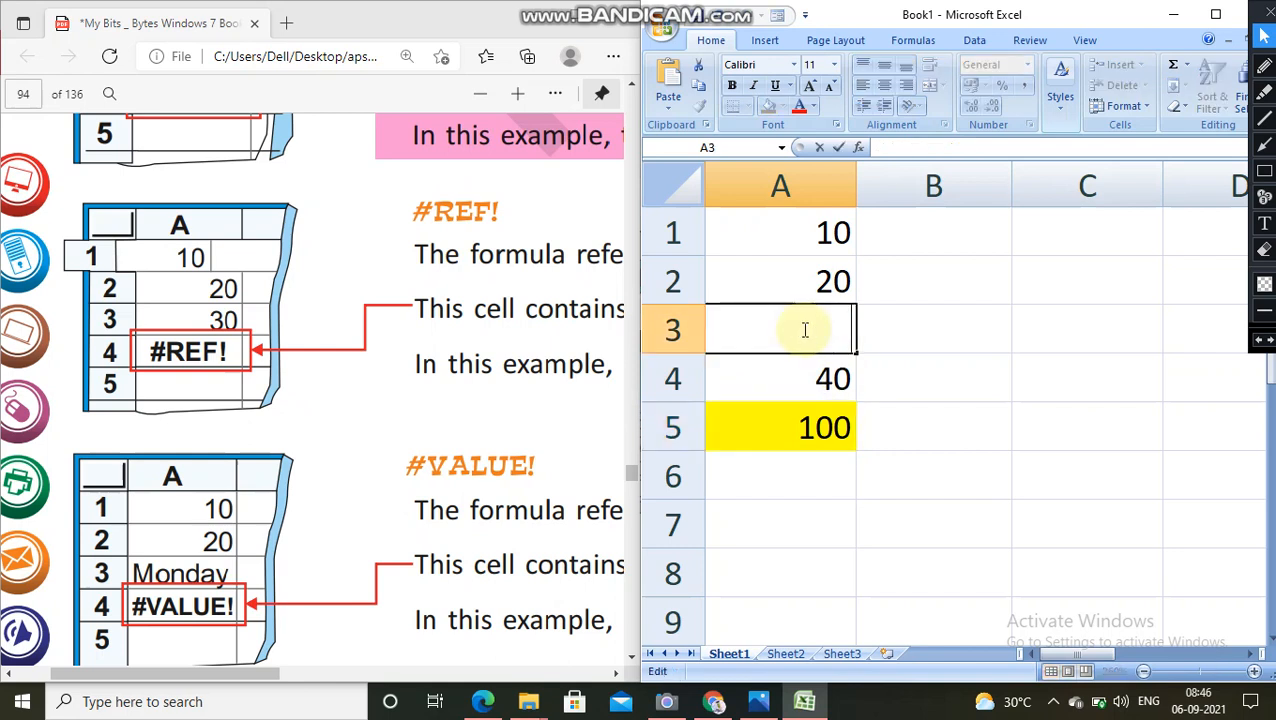
{"action": "type", "text": "tuesday"}
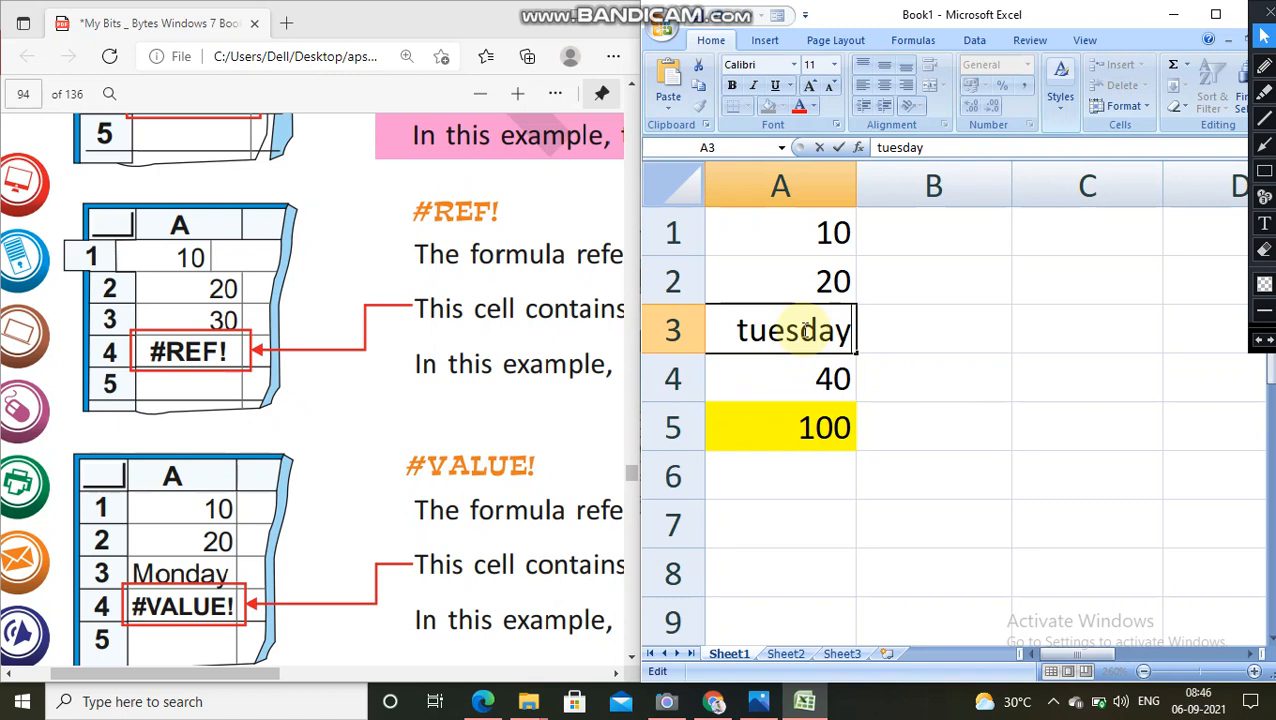
{"action": "key", "text": "Return"}
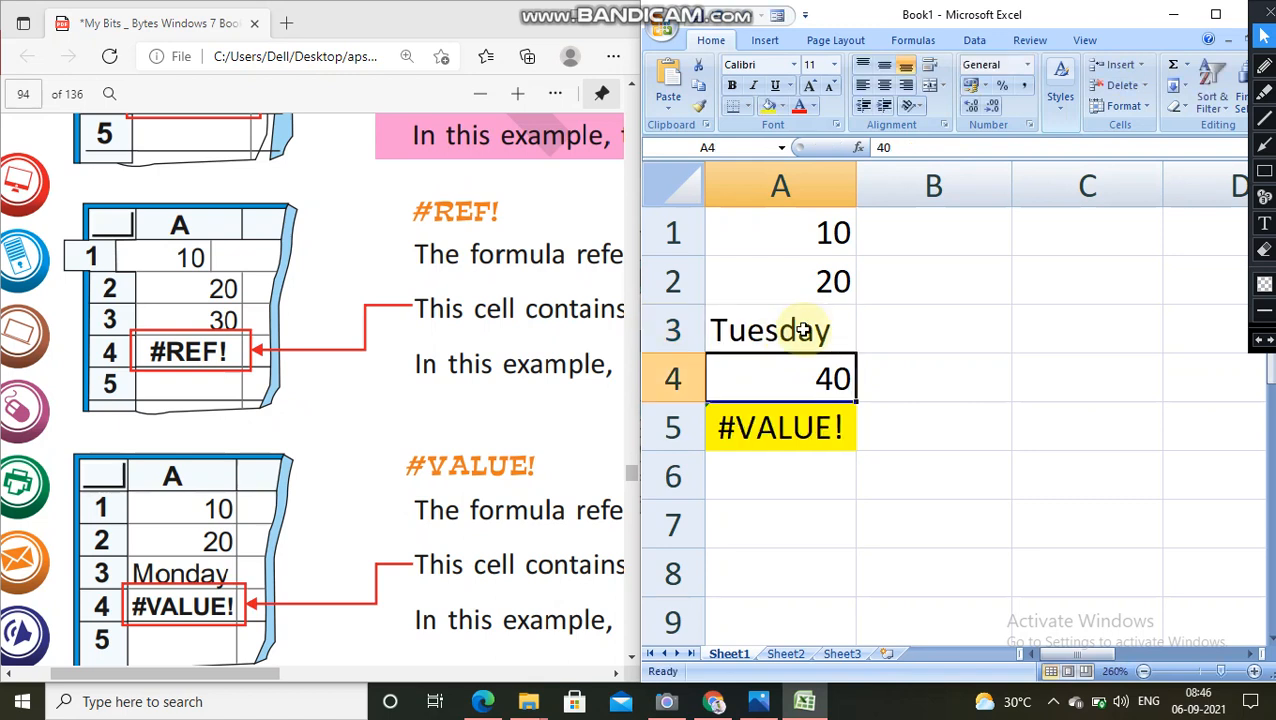
Step: Clear the contents of cells A1 to A5
{"action": "scroll", "coordinate": [500, 368], "scroll_direction": "down", "scroll_amount": 2}
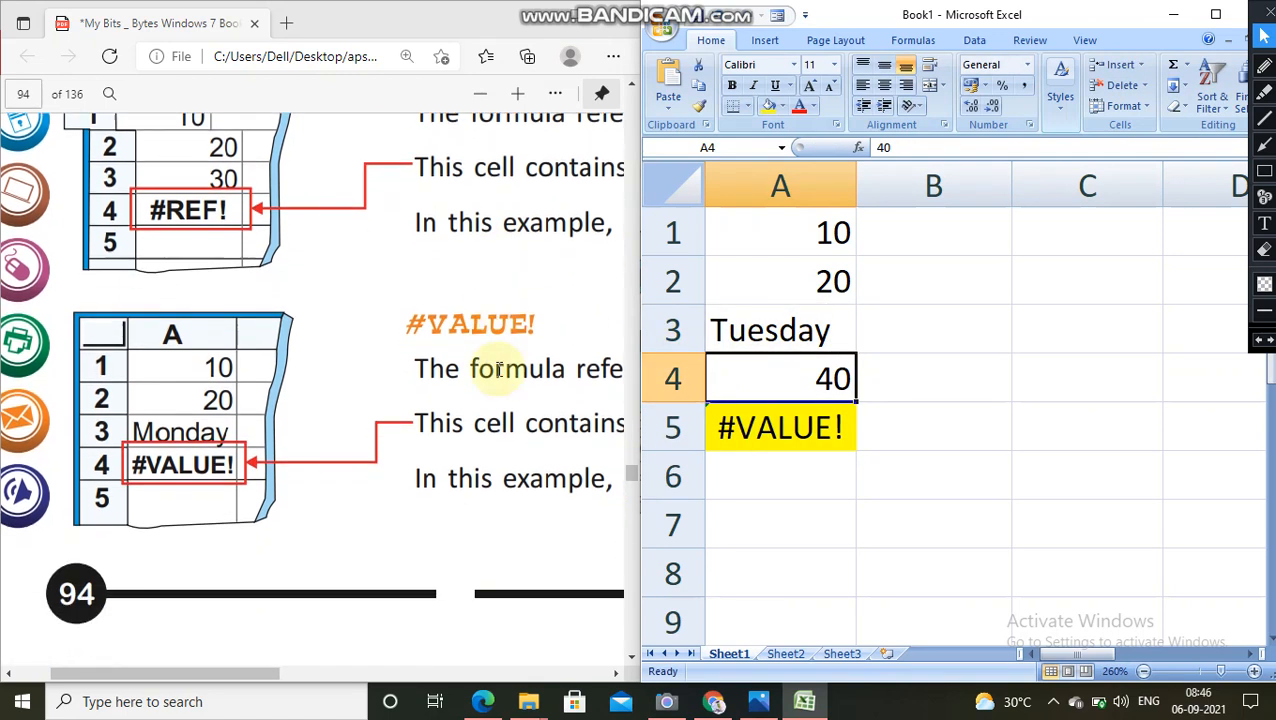
{"action": "scroll", "coordinate": [498, 370], "scroll_direction": "down", "scroll_amount": 3}
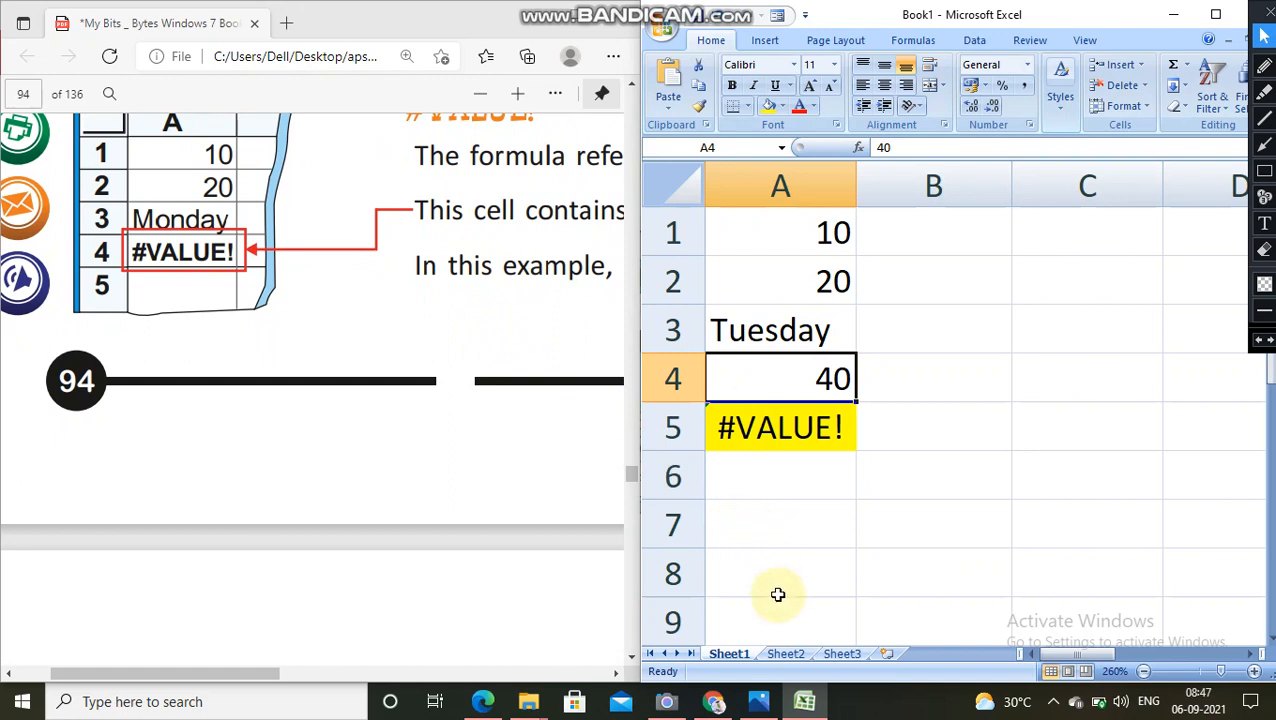
{"action": "left_click_drag", "start_coordinate": [797, 228], "coordinate": [801, 425]}
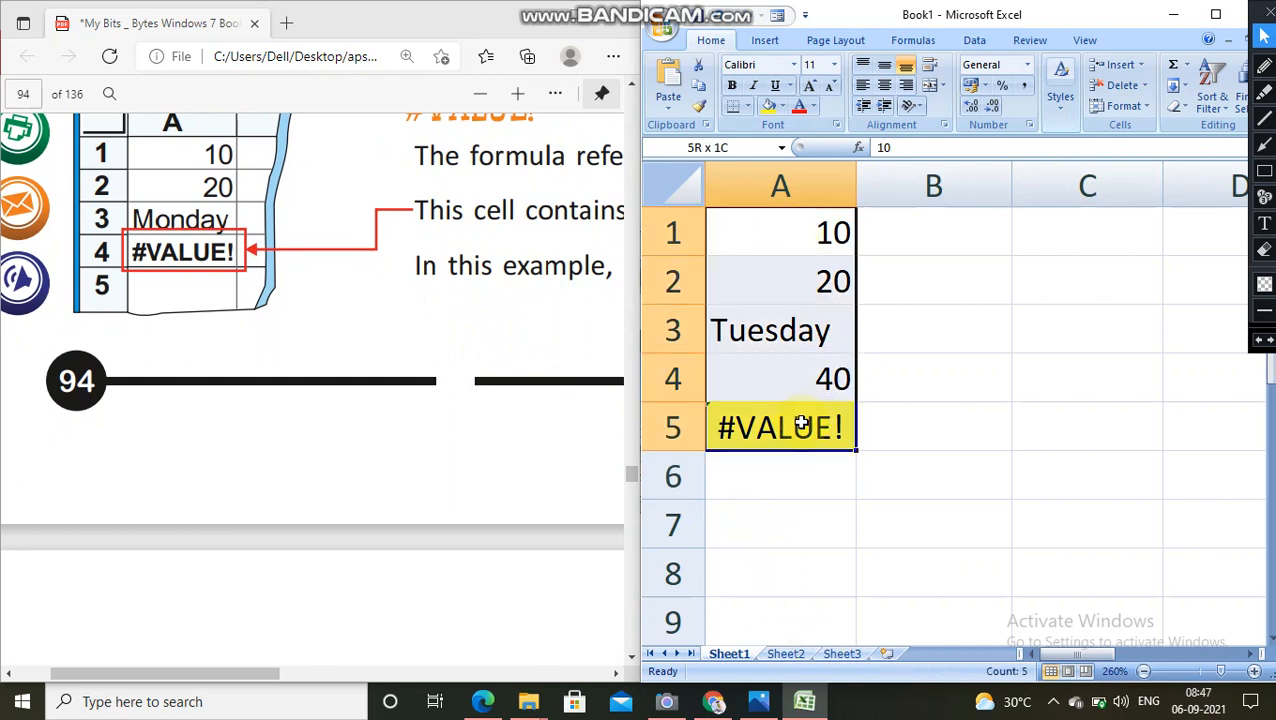
{"action": "key", "text": "Delete"}
Step: Widen the PDF side of the split screen and zoom the document out to show the full page width
{"action": "left_click", "coordinate": [305, 447]}
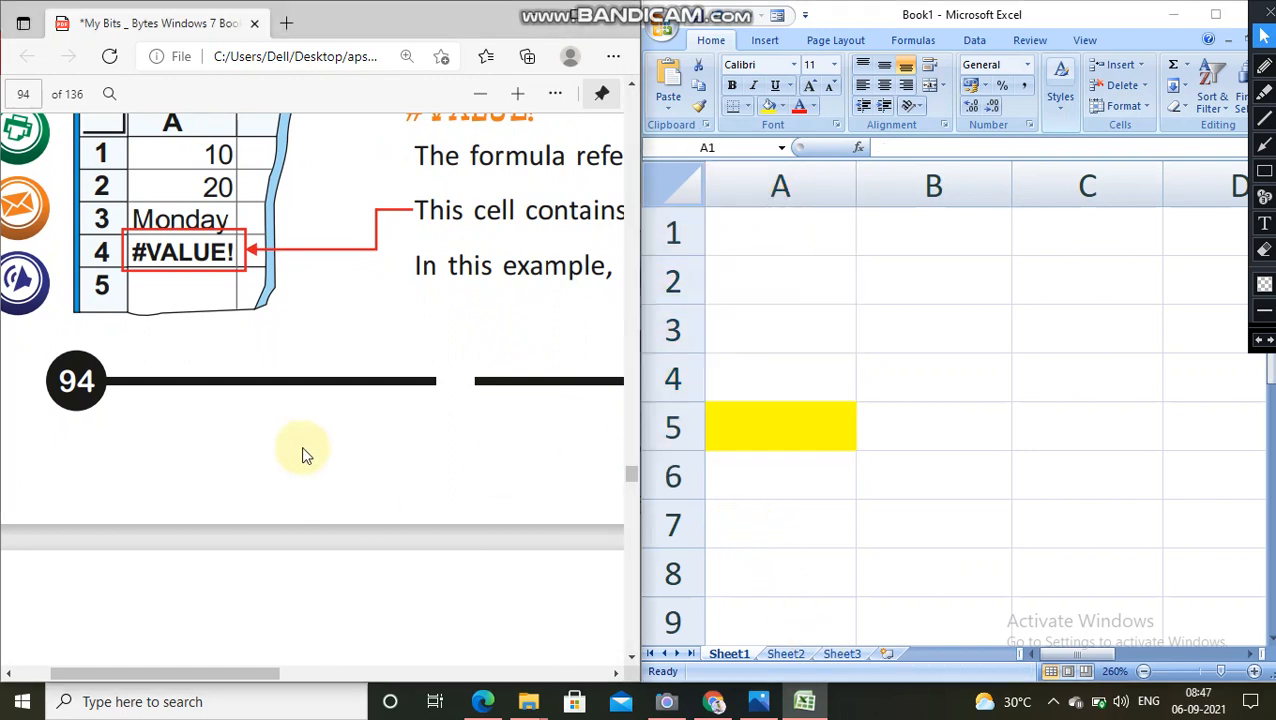
{"action": "left_click_drag", "start_coordinate": [641, 330], "coordinate": [900, 344]}
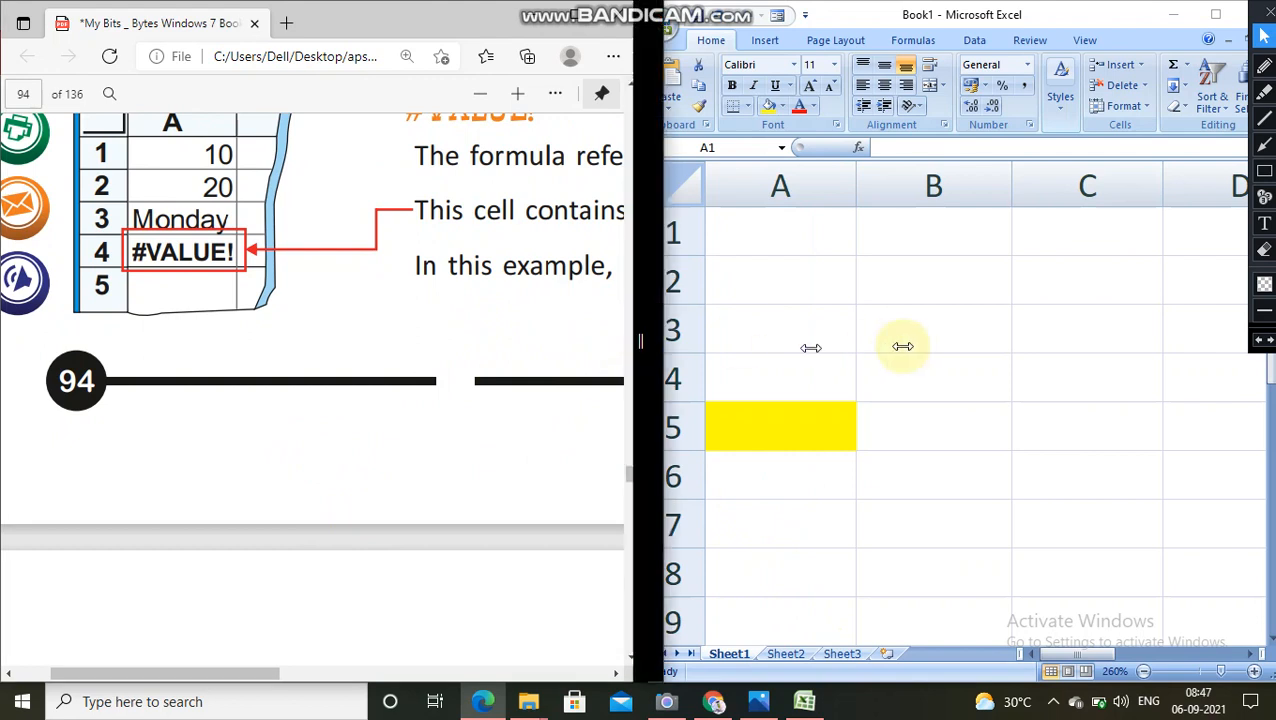
{"action": "scroll", "coordinate": [654, 469], "scroll_direction": "up", "scroll_amount": 15}
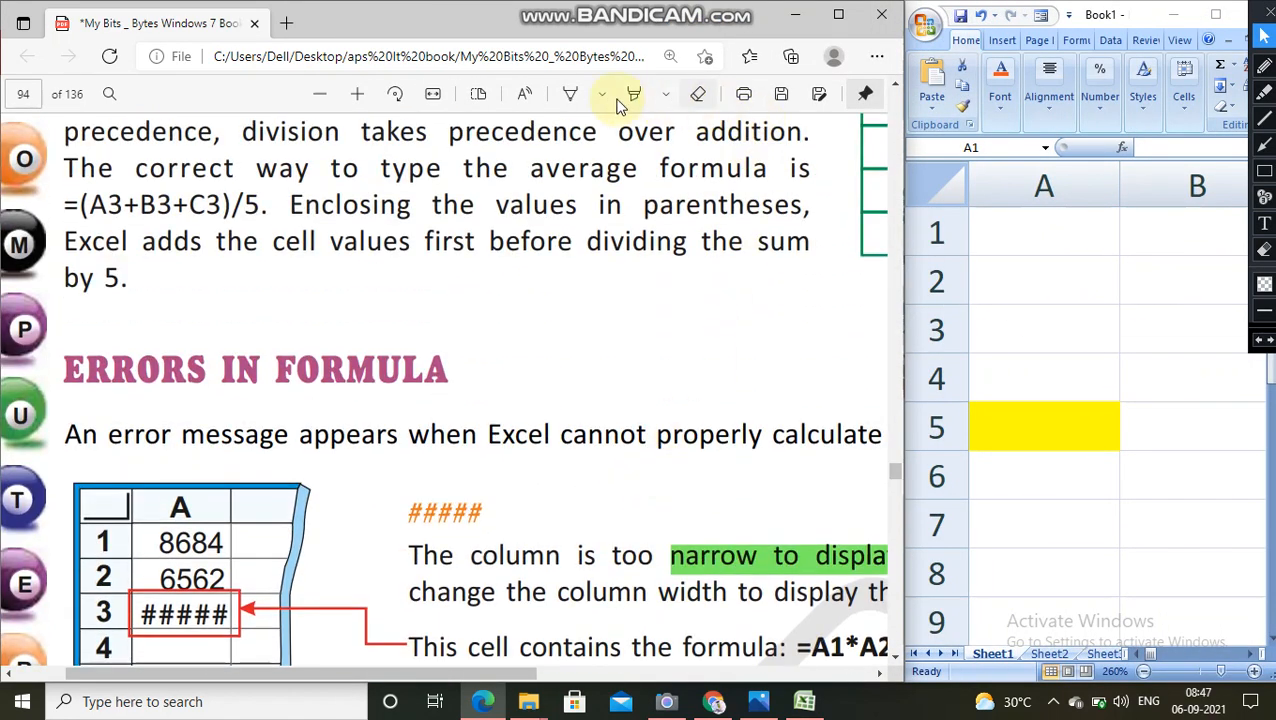
{"action": "left_click", "coordinate": [328, 95]}
{"action": "left_click", "coordinate": [321, 94]}
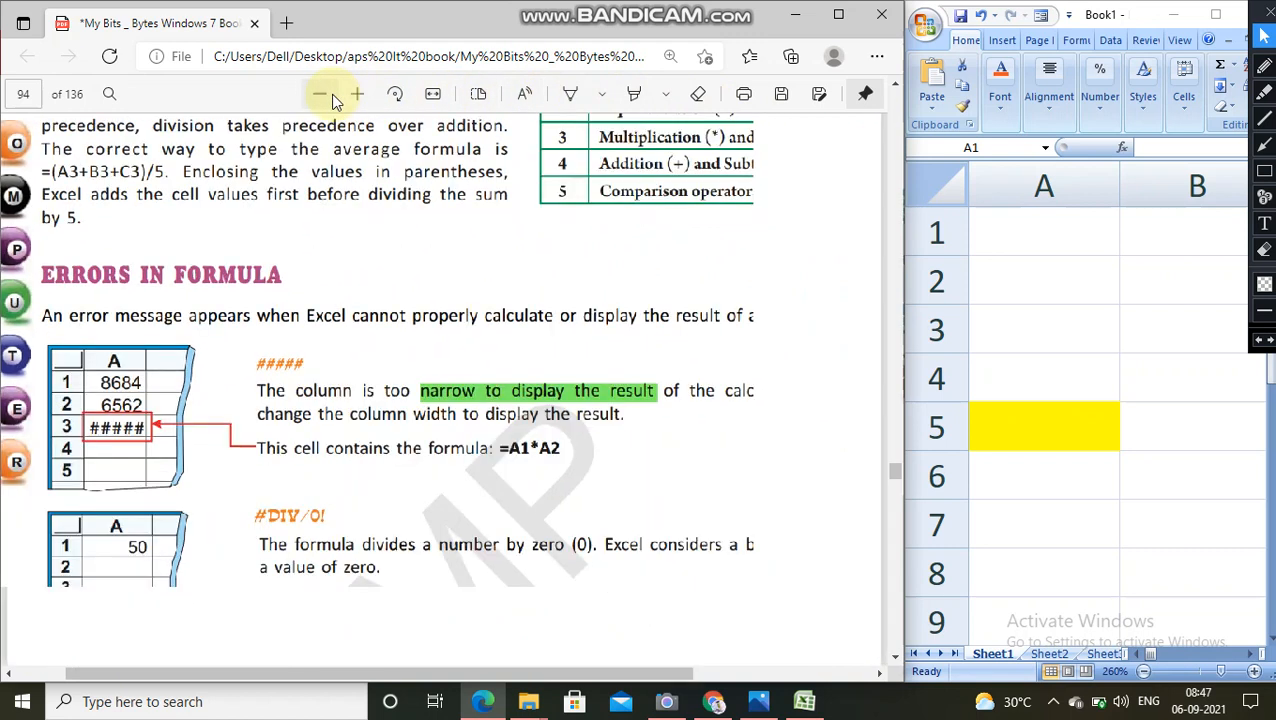
{"action": "left_click", "coordinate": [322, 94]}
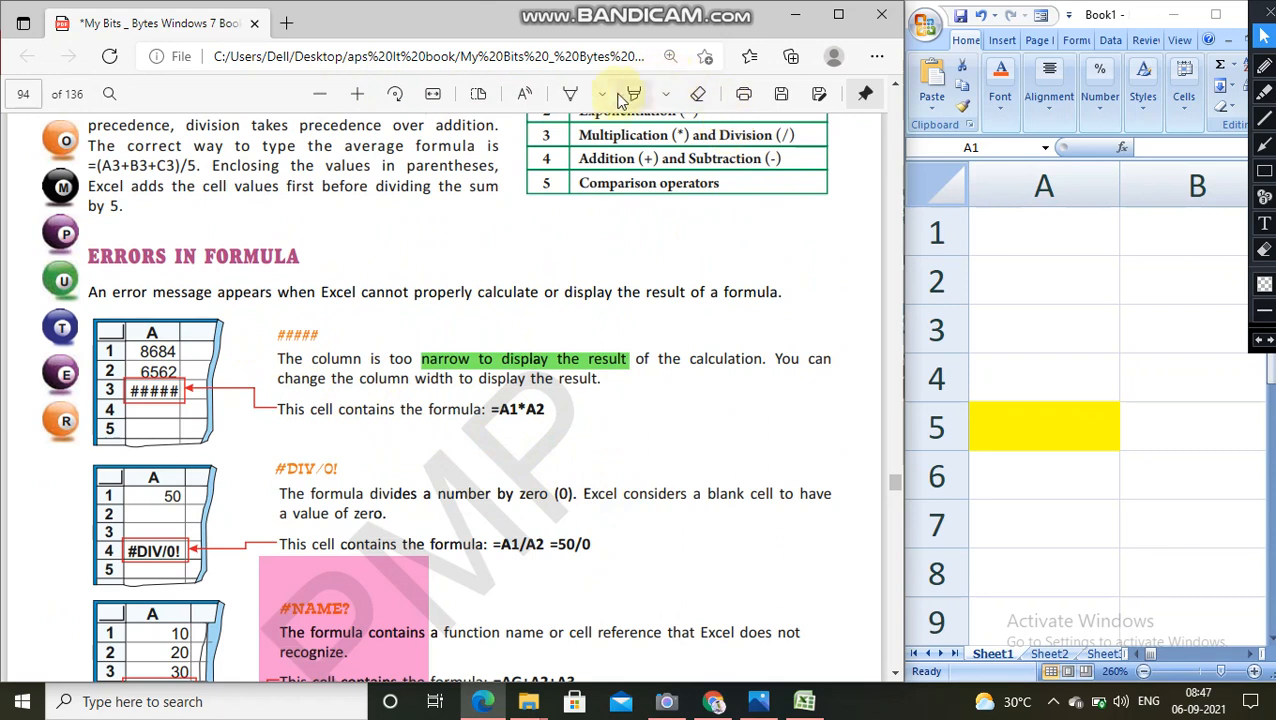
Step: Draw blue pen ticks beside the formula error headings on page 94 of the PDF, including #REF! and #VALUE!
{"action": "left_click", "coordinate": [570, 93]}
{"action": "mouse_move", "coordinate": [332, 340]}
{"action": "left_mouse_down"}
{"action": "mouse_move", "coordinate": [388, 325]}
{"action": "mouse_move", "coordinate": [412, 276]}
{"action": "left_mouse_up"}
{"action": "scroll", "coordinate": [400, 320], "scroll_direction": "down", "scroll_amount": 2}
{"action": "scroll", "coordinate": [450, 250], "scroll_direction": "down", "scroll_amount": 3}
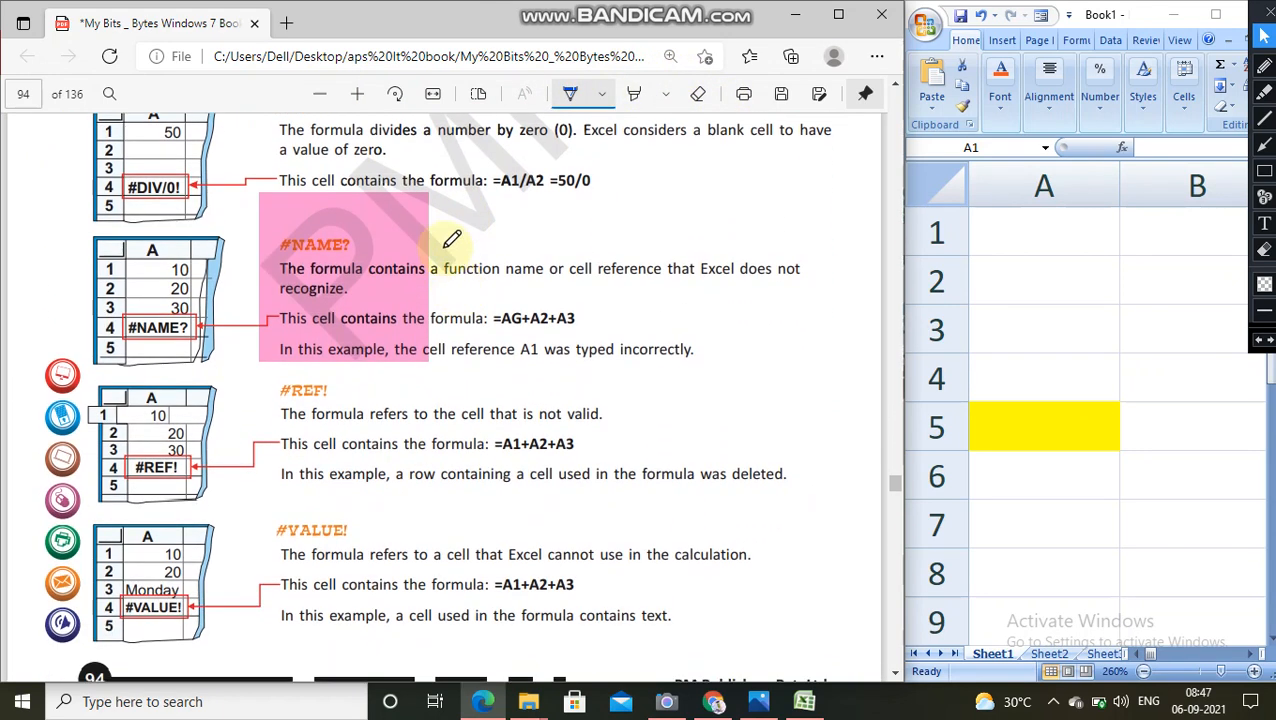
{"action": "left_click_drag", "start_coordinate": [440, 209], "coordinate": [495, 197]}
{"action": "scroll", "coordinate": [440, 280], "scroll_direction": "down", "scroll_amount": 1}
{"action": "scroll", "coordinate": [418, 342], "scroll_direction": "up", "scroll_amount": 1}
{"action": "left_click_drag", "start_coordinate": [375, 215], "coordinate": [430, 196]}
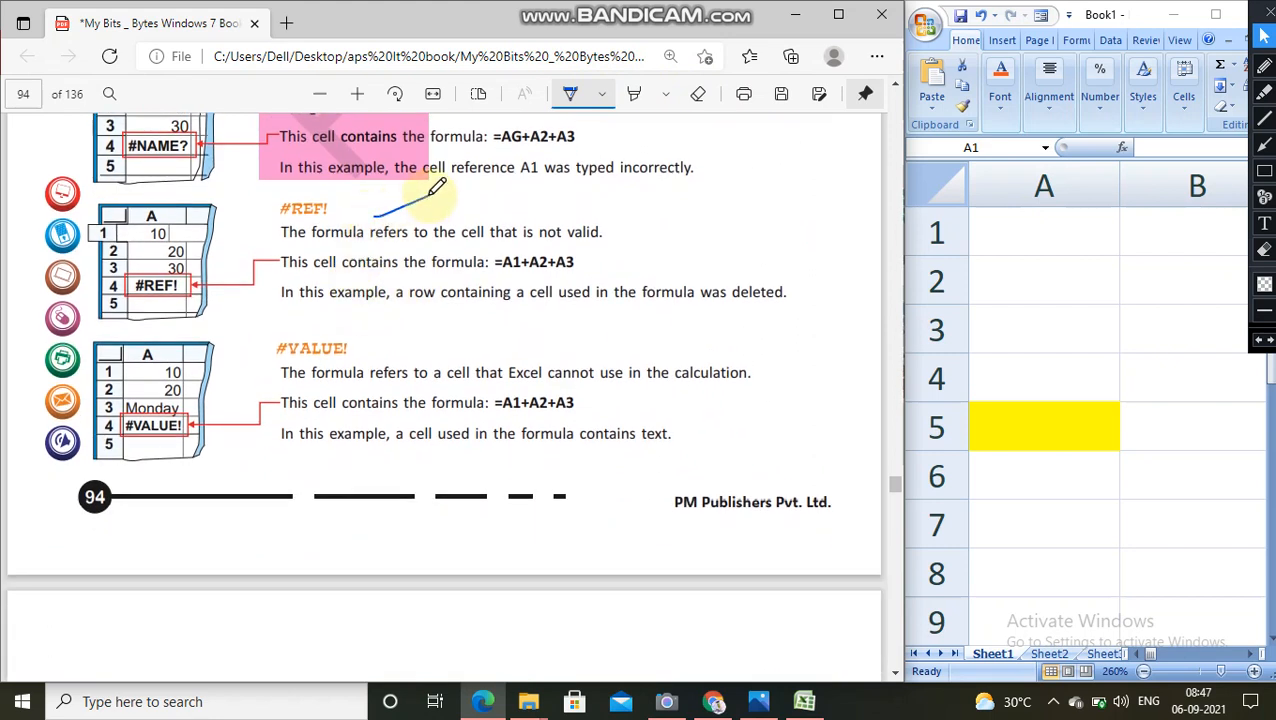
{"action": "left_click_drag", "start_coordinate": [370, 358], "coordinate": [430, 342]}
Step: Go to page 95 and outline the heading CREATING A FORMULA with the blue pen
{"action": "scroll", "coordinate": [521, 356], "scroll_direction": "down", "scroll_amount": 2}
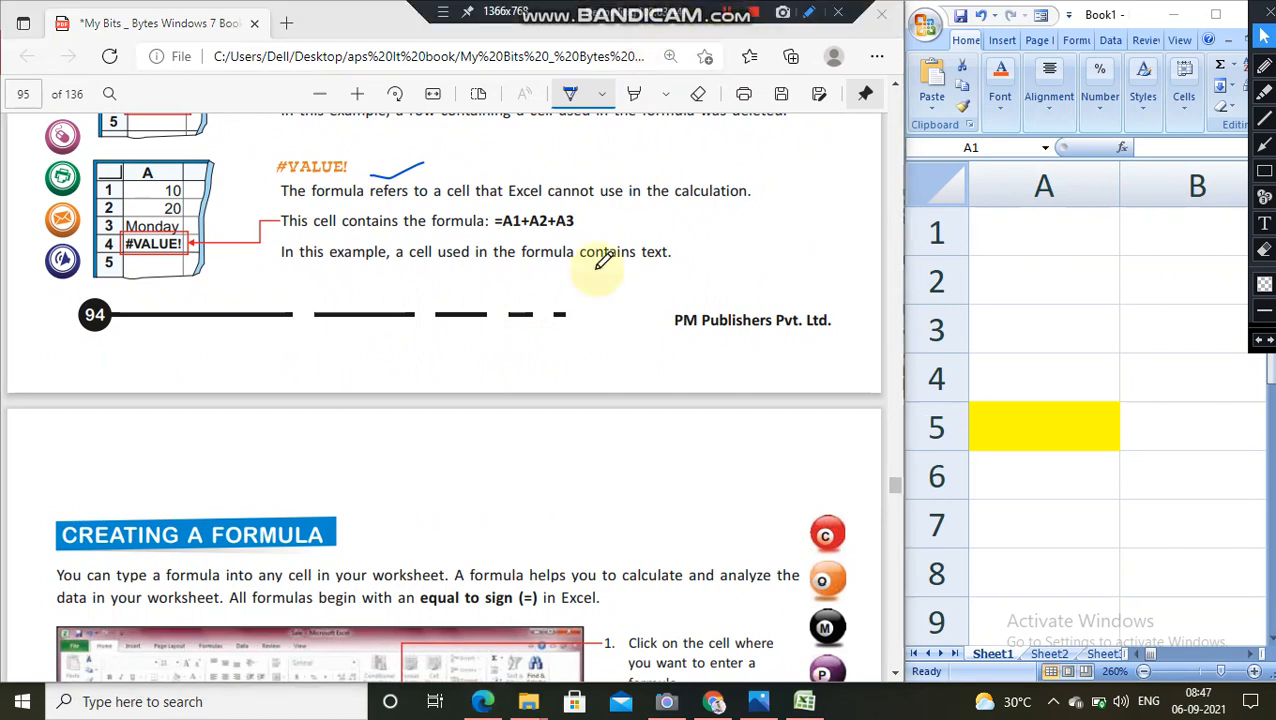
{"action": "scroll", "coordinate": [352, 445], "scroll_direction": "down", "scroll_amount": 3}
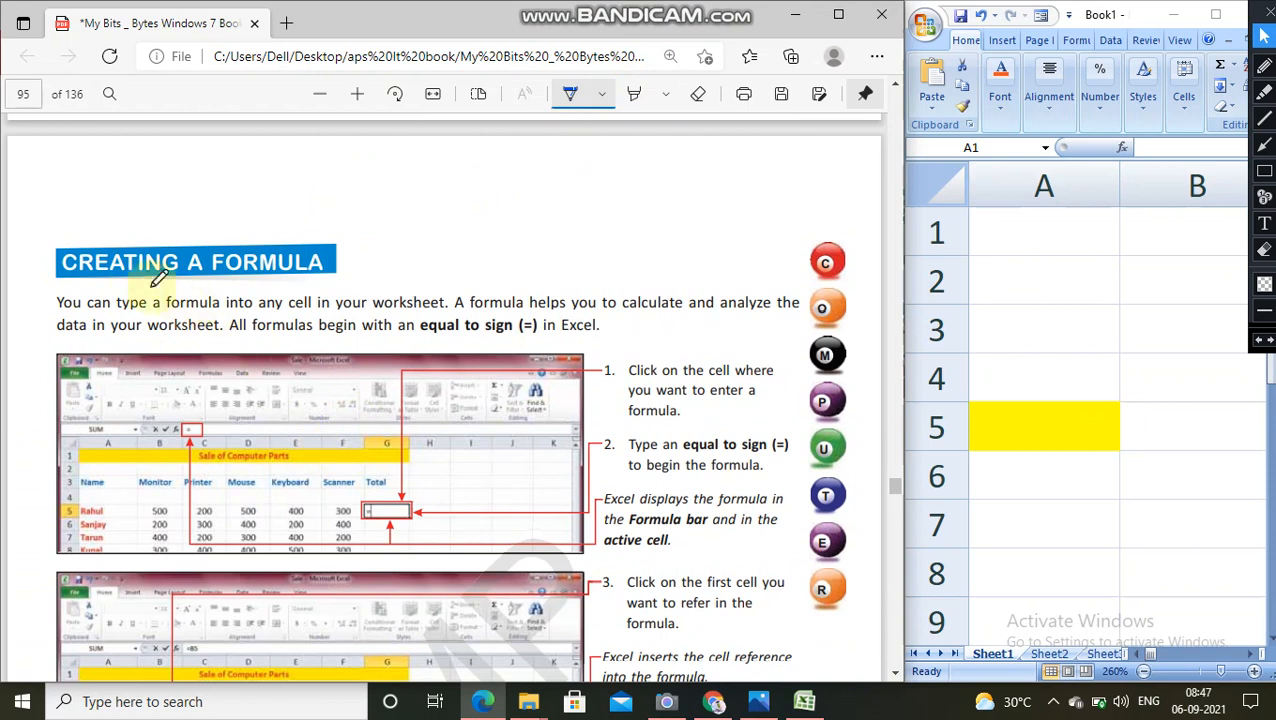
{"action": "mouse_move", "coordinate": [48, 282]}
{"action": "left_mouse_down"}
{"action": "mouse_move", "coordinate": [195, 288]}
{"action": "mouse_move", "coordinate": [358, 268]}
{"action": "mouse_move", "coordinate": [336, 214]}
{"action": "mouse_move", "coordinate": [148, 219]}
{"action": "mouse_move", "coordinate": [72, 223]}
{"action": "mouse_move", "coordinate": [53, 236]}
{"action": "mouse_move", "coordinate": [52, 284]}
{"action": "left_mouse_up"}
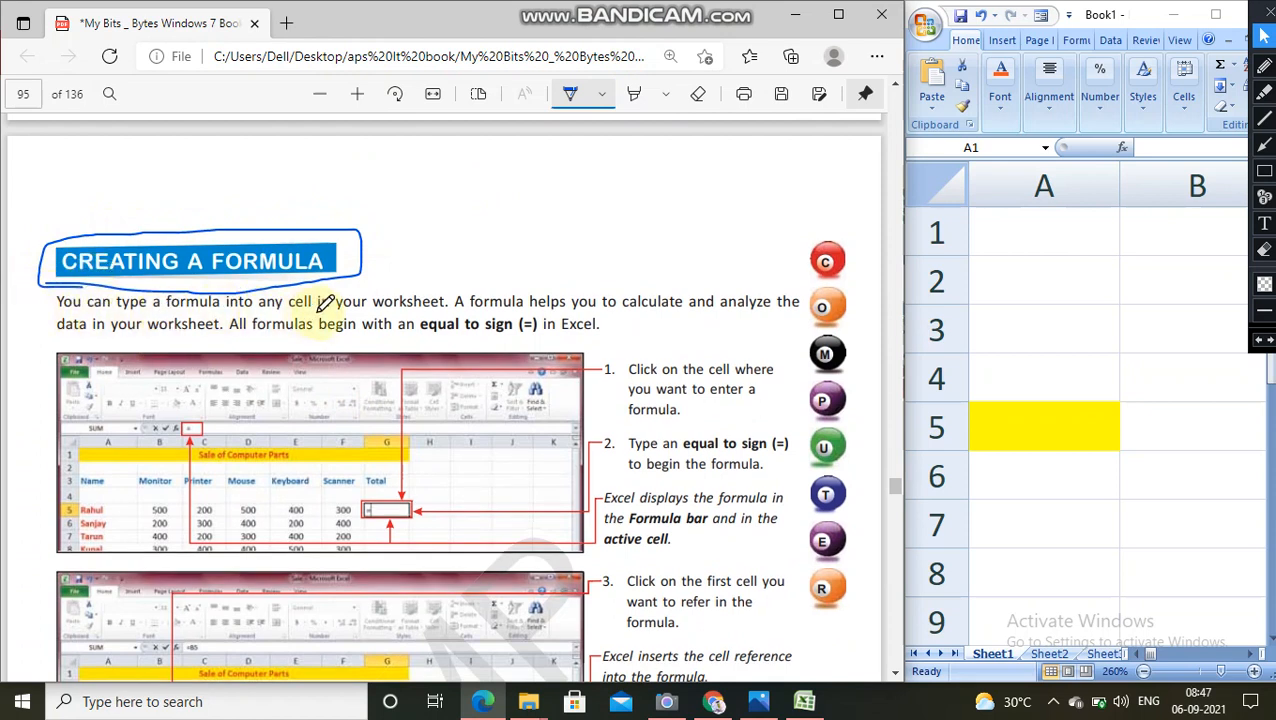
Step: Underline "cell in your worksheet" and "data in your worksheet" in the introduction, and box "equal to sign (=) in Excel" with the pen
{"action": "left_click_drag", "start_coordinate": [327, 311], "coordinate": [445, 310]}
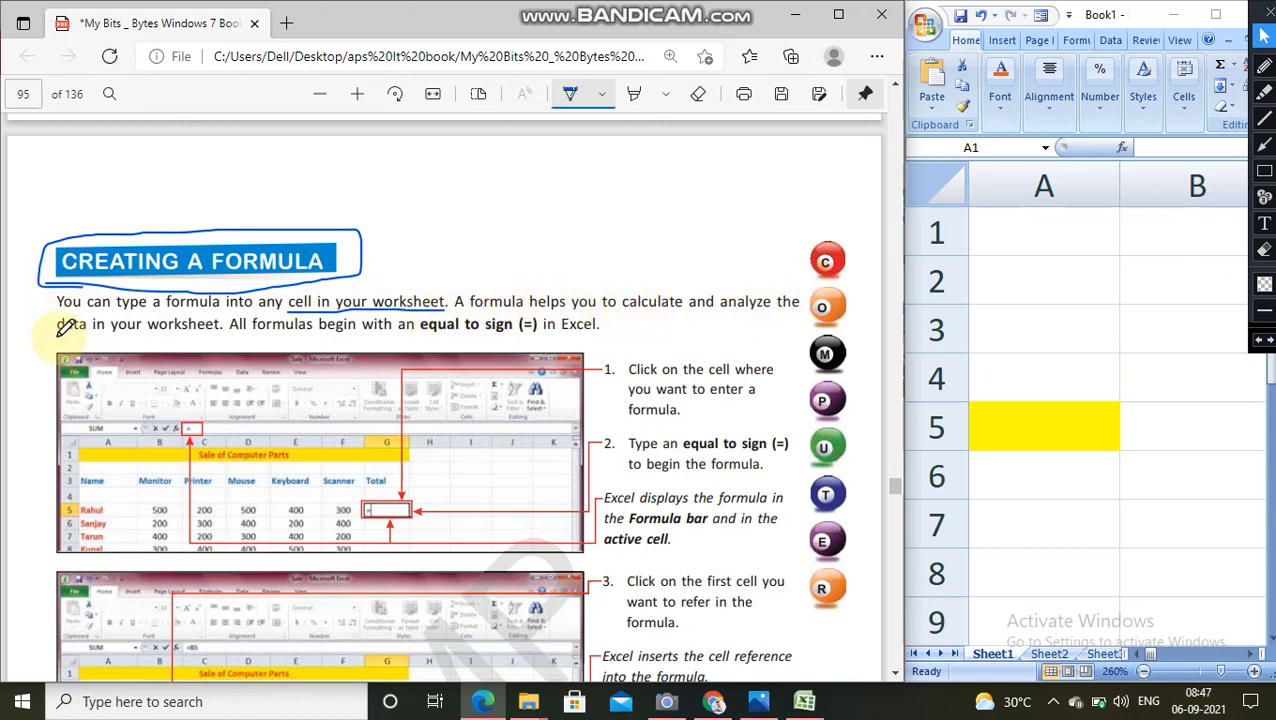
{"action": "left_click_drag", "start_coordinate": [58, 341], "coordinate": [230, 336]}
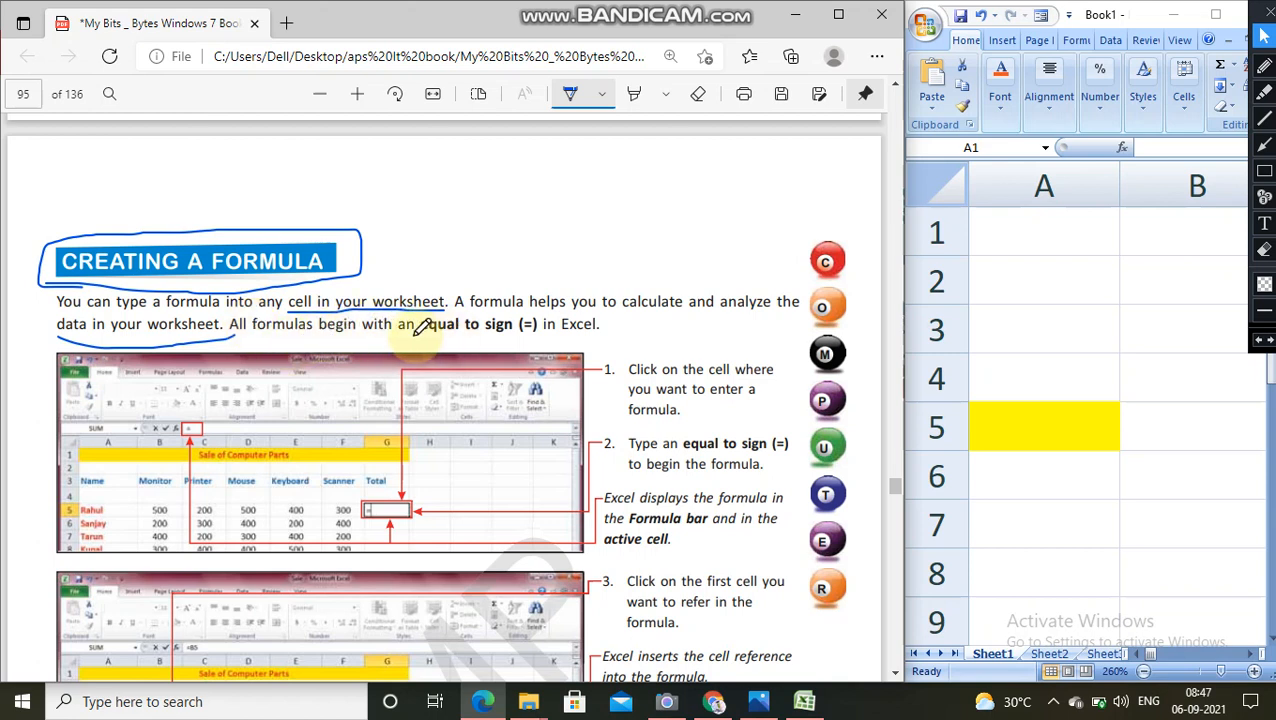
{"action": "mouse_move", "coordinate": [418, 333]}
{"action": "left_mouse_down"}
{"action": "mouse_move", "coordinate": [598, 330]}
{"action": "mouse_move", "coordinate": [562, 310]}
{"action": "mouse_move", "coordinate": [430, 322]}
{"action": "mouse_move", "coordinate": [413, 336]}
{"action": "left_mouse_up"}
{"action": "scroll", "coordinate": [735, 268], "scroll_direction": "down", "scroll_amount": 3}
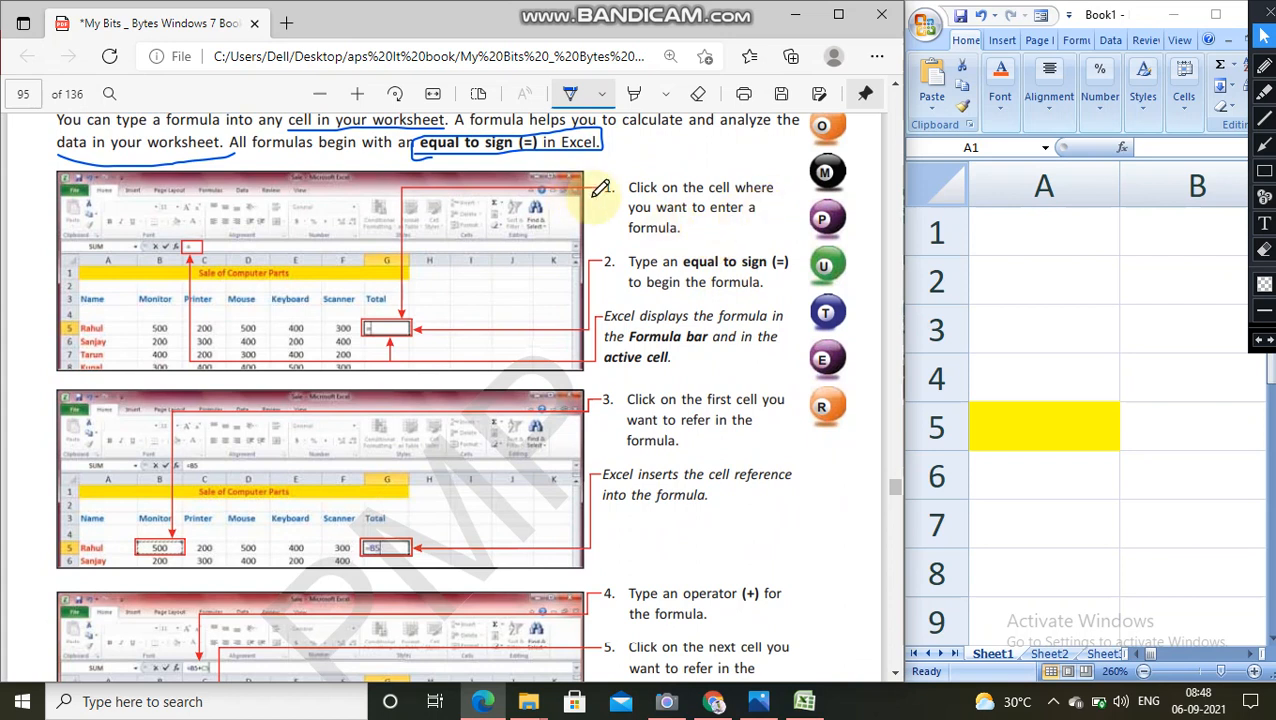
Step: Tick steps 1 and 2 of the PDF instructions with the pen, and begin a formula with an equal sign in cell A2
{"action": "left_click_drag", "start_coordinate": [593, 189], "coordinate": [615, 180]}
{"action": "left_click", "coordinate": [1020, 254]}
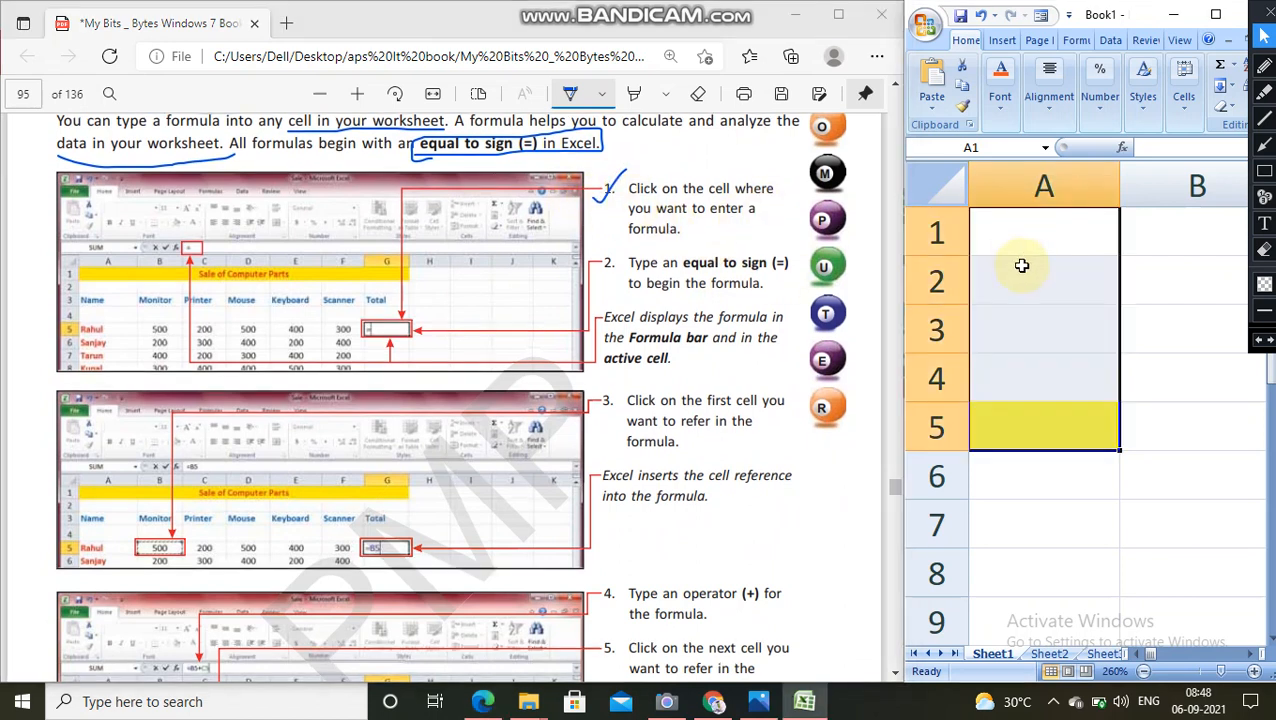
{"action": "left_click", "coordinate": [1037, 277]}
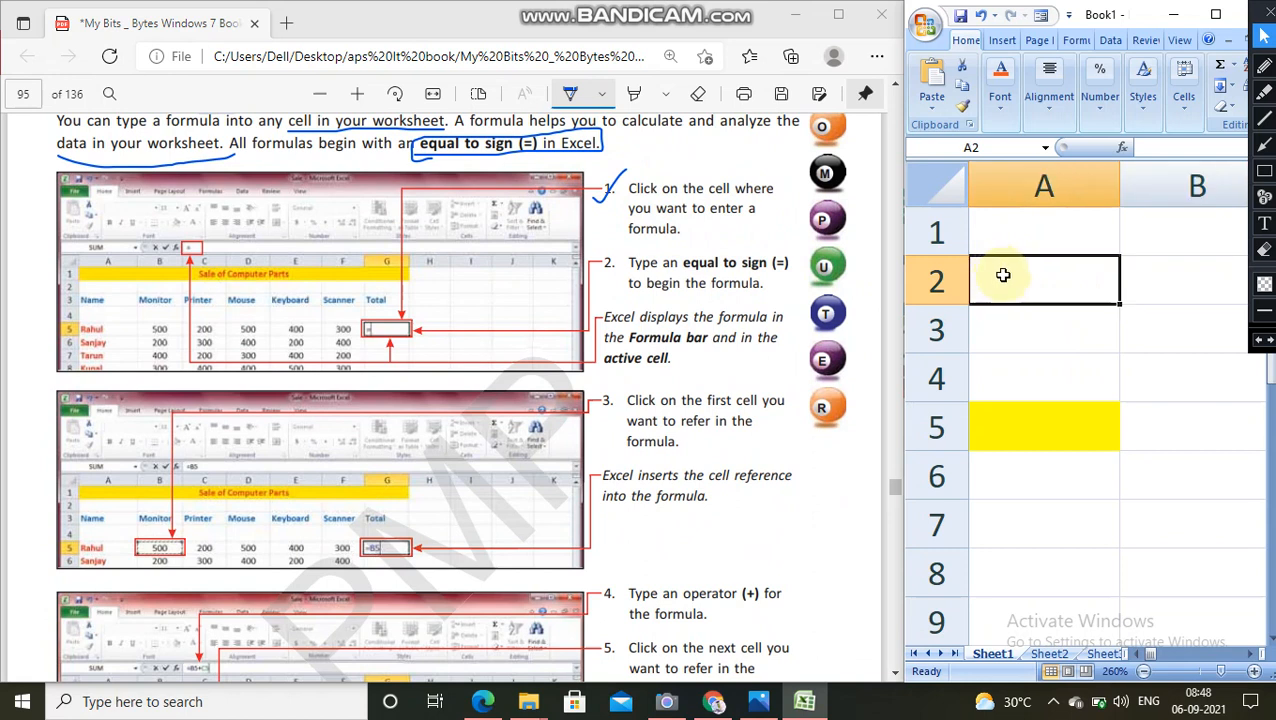
{"action": "double_click", "coordinate": [998, 278]}
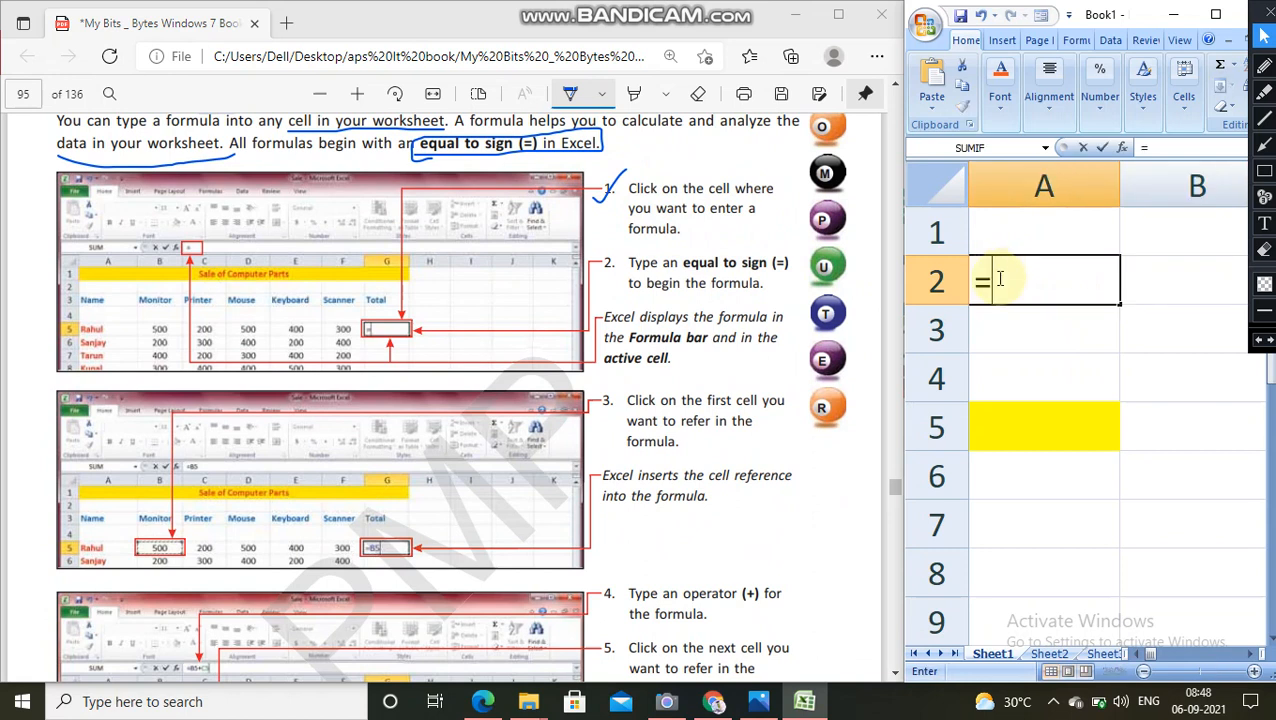
{"action": "left_click_drag", "start_coordinate": [598, 268], "coordinate": [664, 234]}
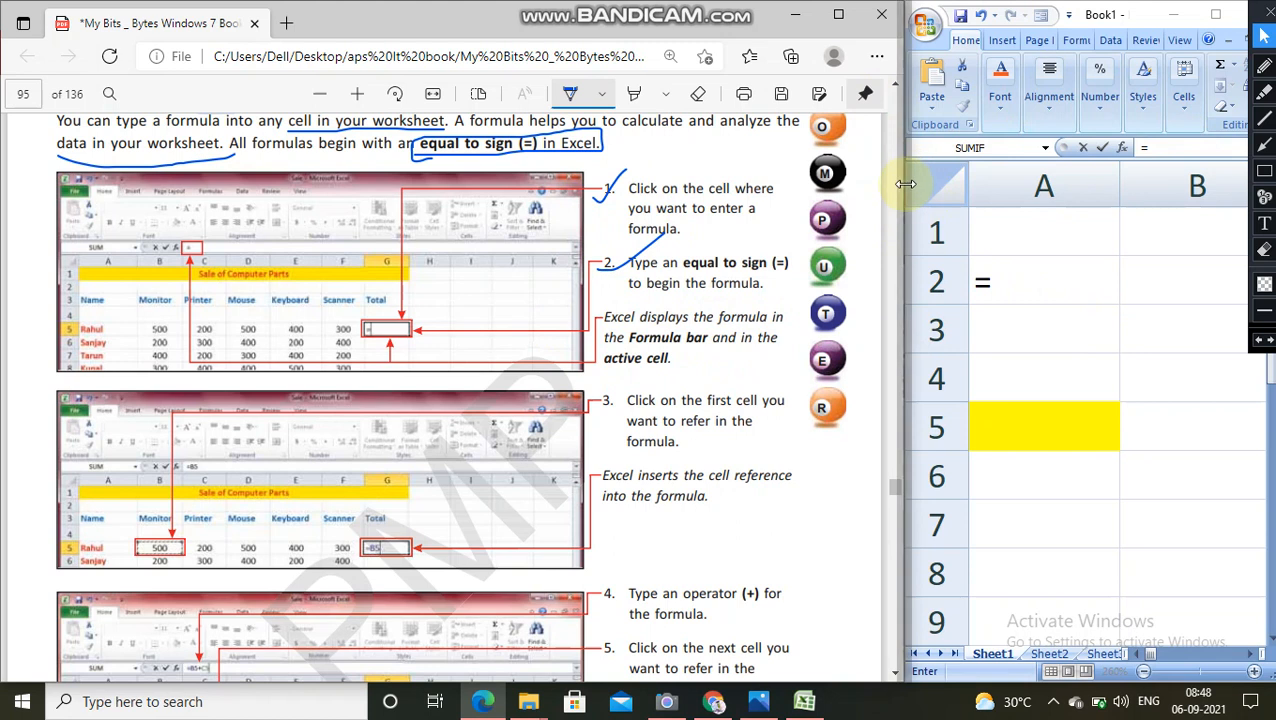
Step: Widen the spreadsheet side of the split screen and remove the equal sign from cell A2
{"action": "left_click_drag", "start_coordinate": [903, 176], "coordinate": [776, 200]}
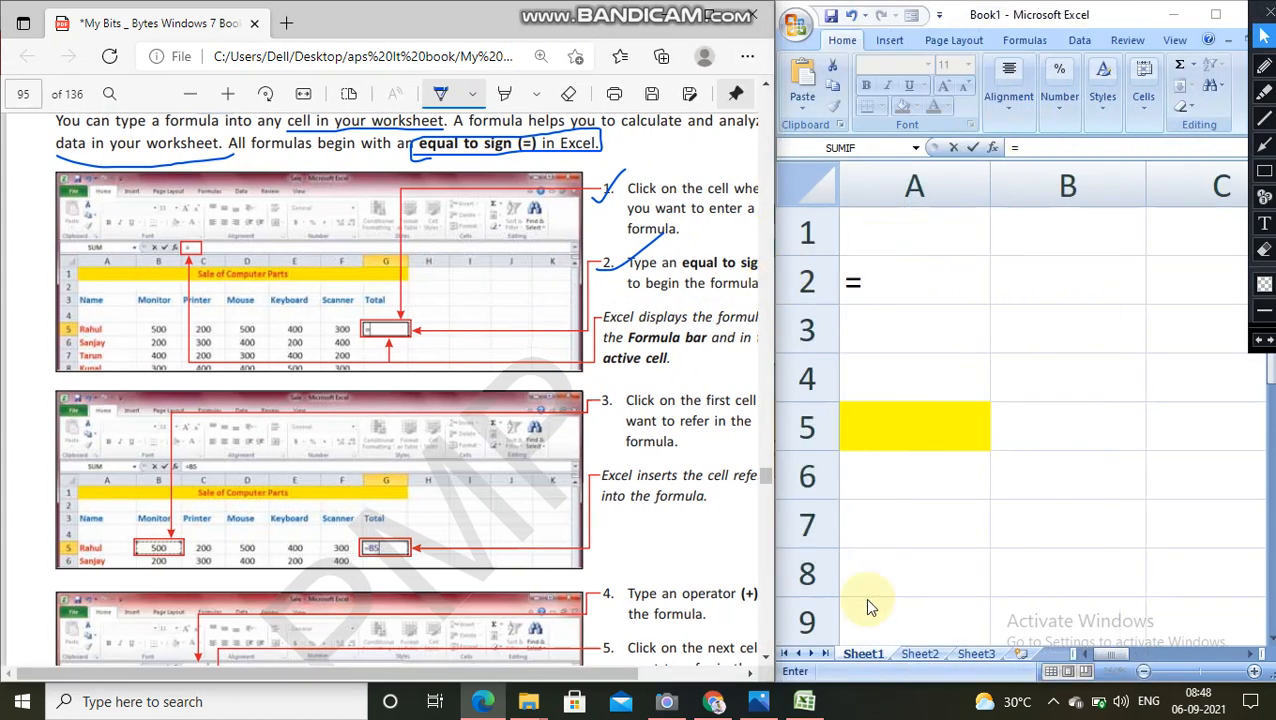
{"action": "scroll", "coordinate": [675, 668], "scroll_direction": "right", "scroll_amount": 3}
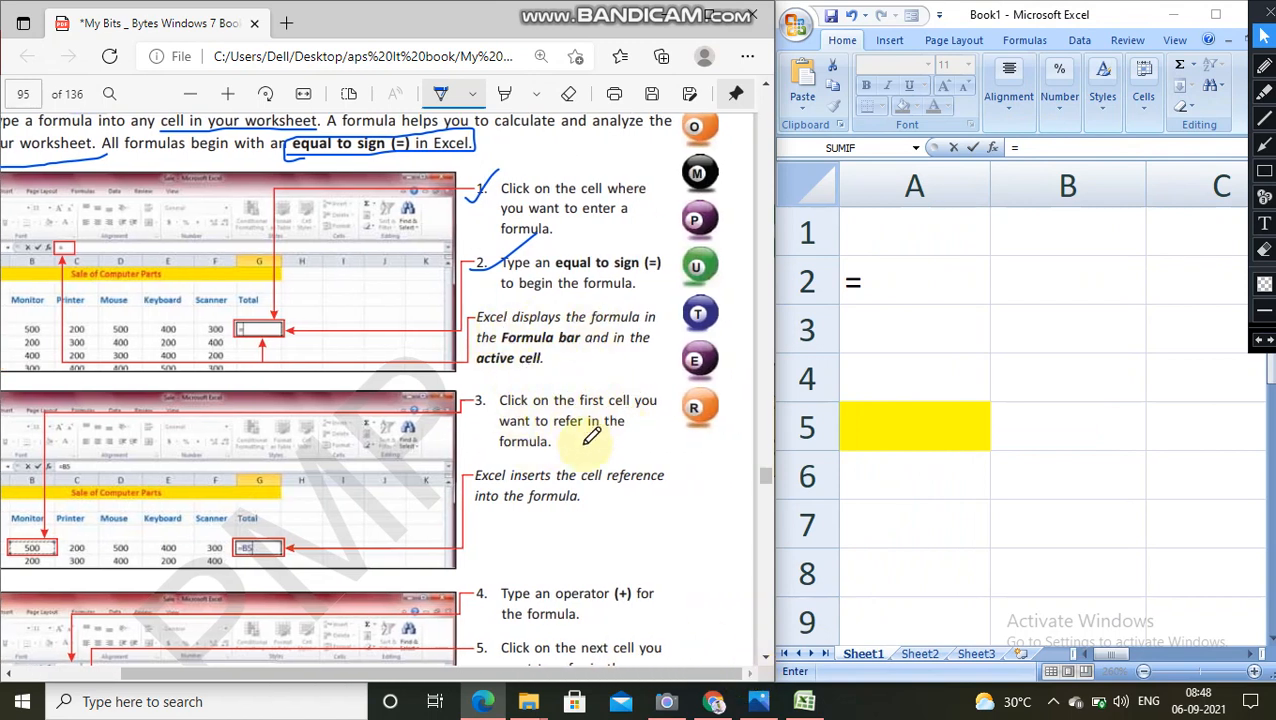
{"action": "left_click", "coordinate": [885, 280]}
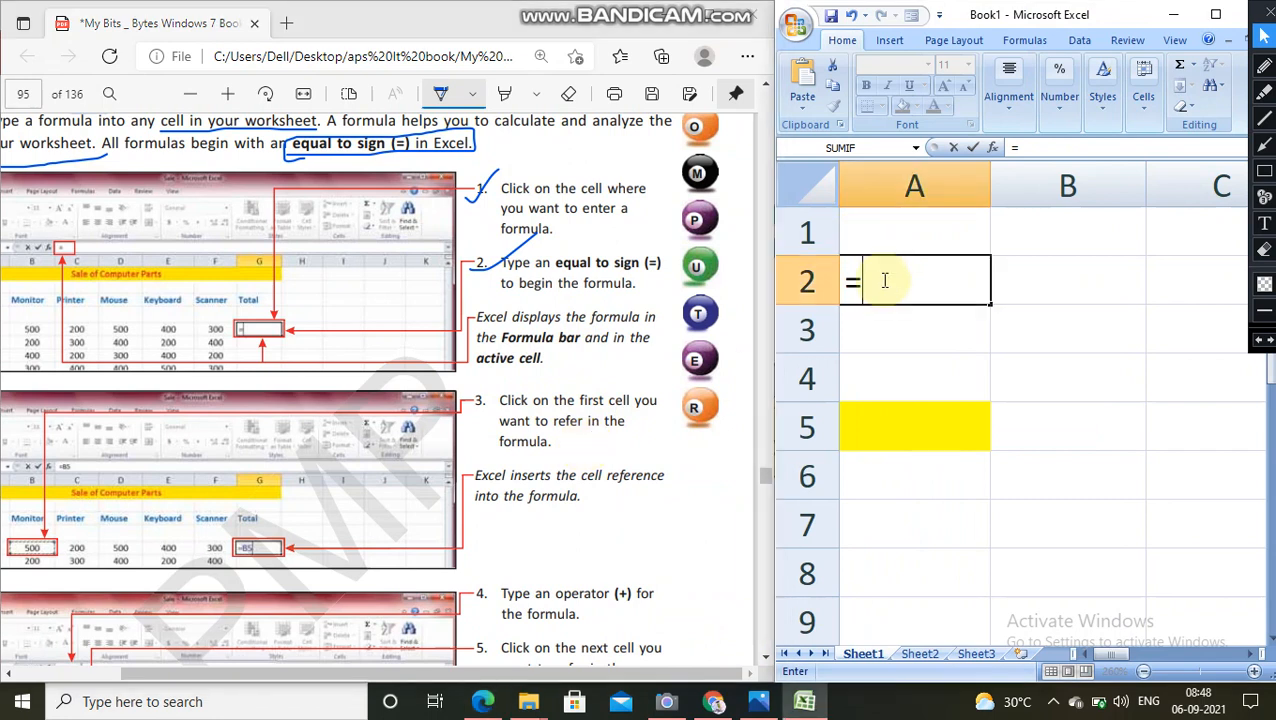
{"action": "key", "text": "BackSpace"}
Step: Enter 500, 300 and 400 in cells A1 to A3
{"action": "left_click", "coordinate": [888, 235]}
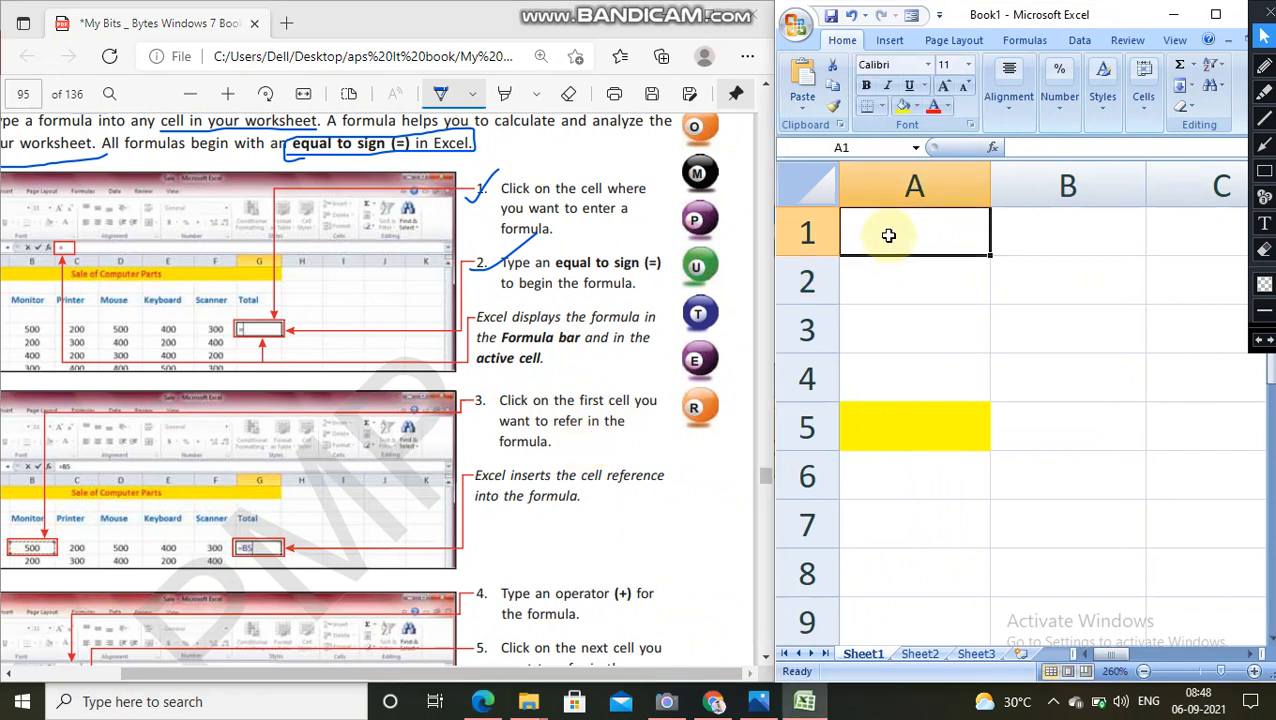
{"action": "type", "text": "500"}
{"action": "key", "text": "Return"}
{"action": "type", "text": "300"}
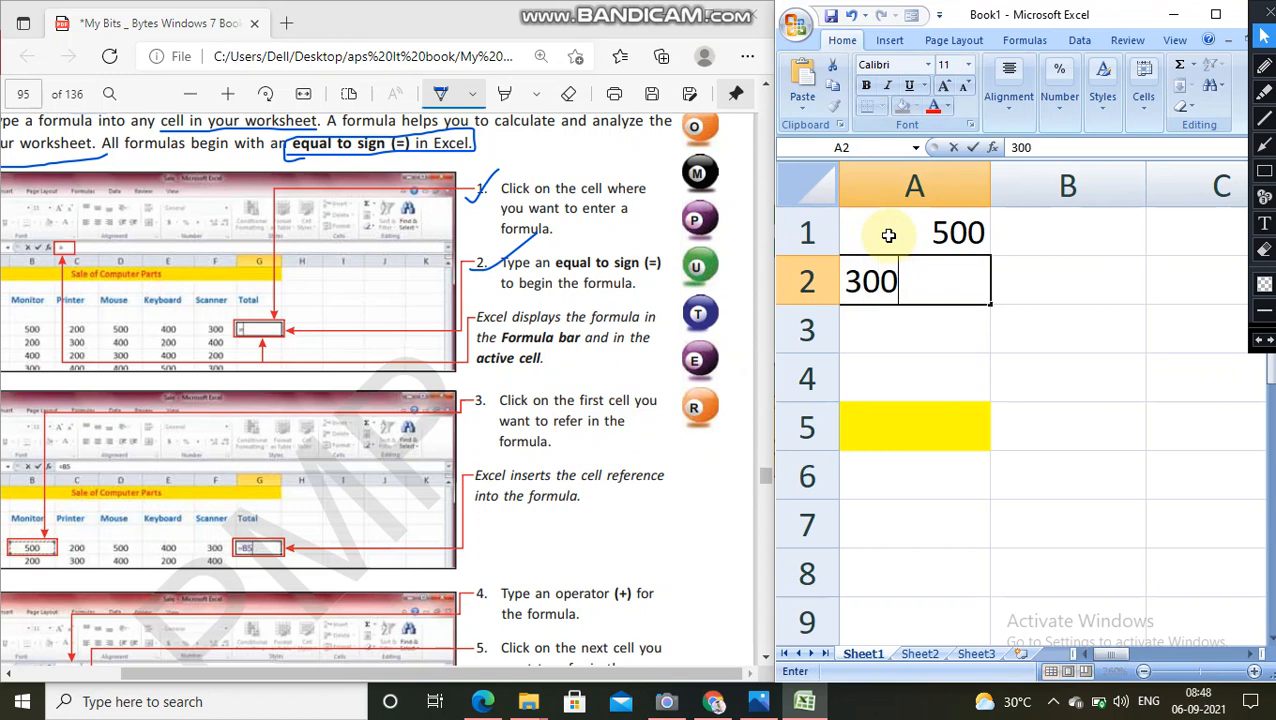
{"action": "key", "text": "Return"}
{"action": "type", "text": "400"}
{"action": "key", "text": "Return"}
Step: Enter 500, 200 and 300 in cells B1 to B3
{"action": "key", "text": "Right"}
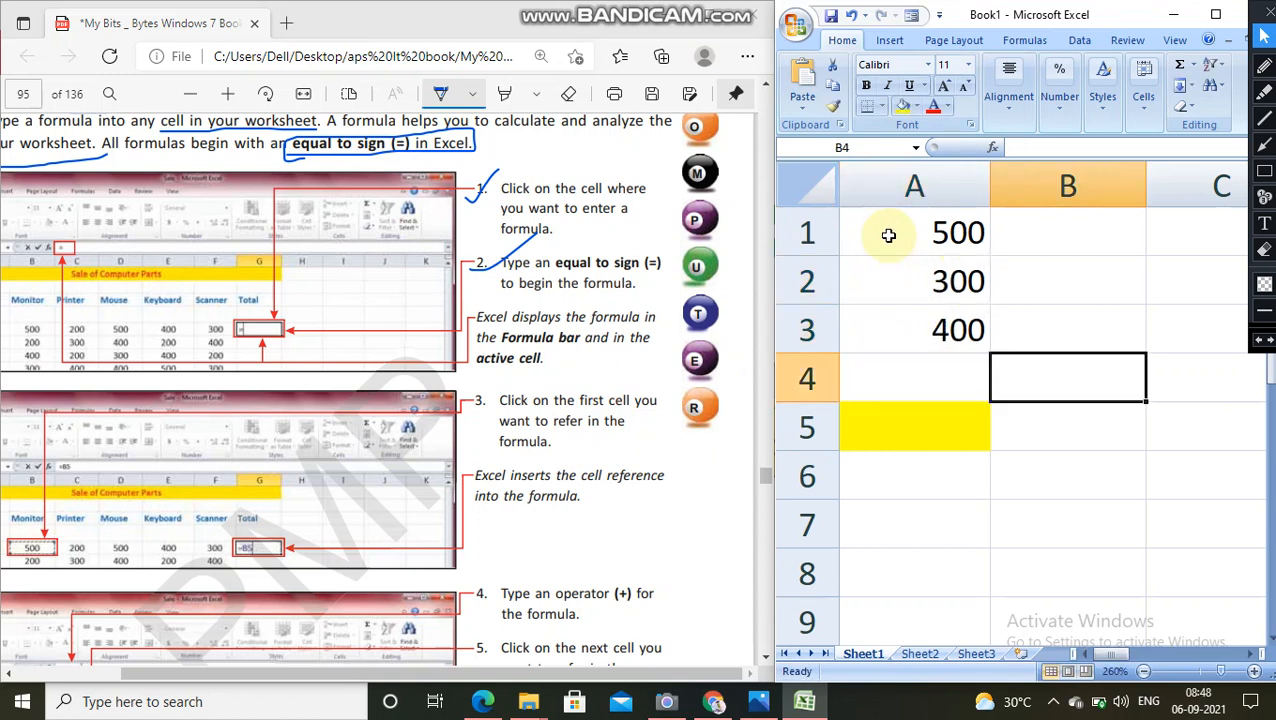
{"action": "key", "text": "Up"}
{"action": "key", "text": "Up"}
{"action": "key", "text": "Up"}
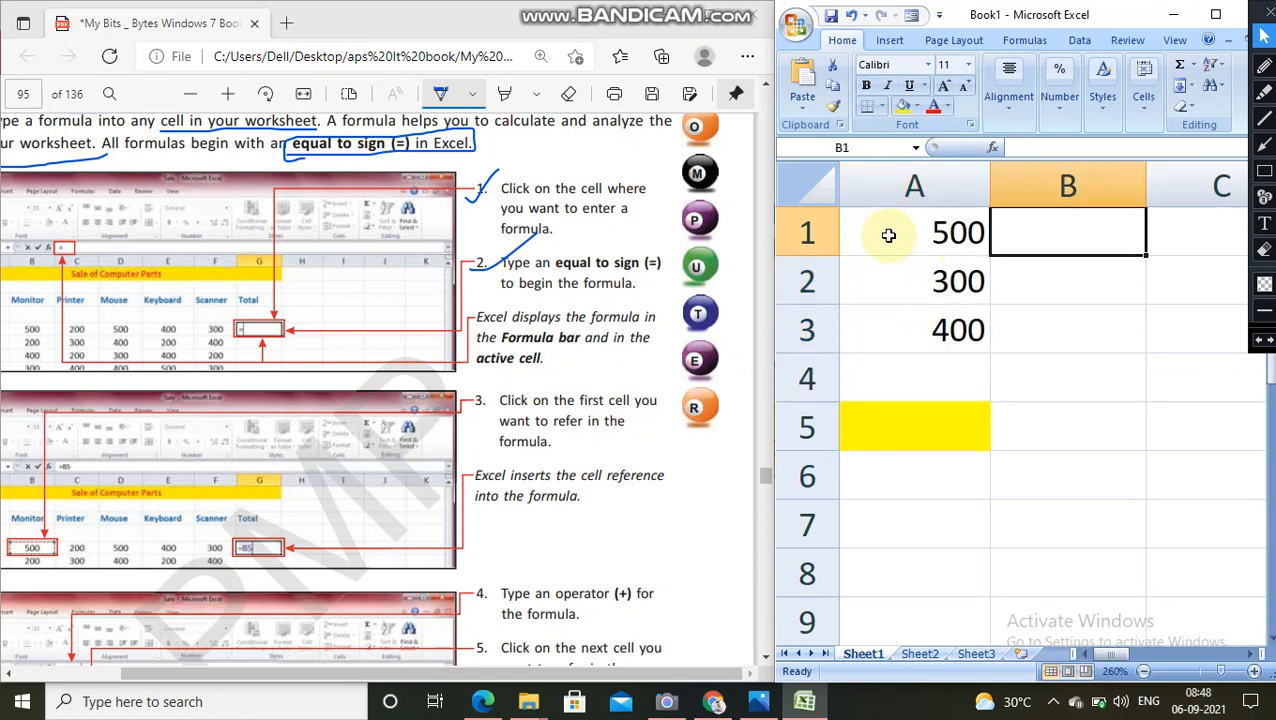
{"action": "type", "text": "500"}
{"action": "key", "text": "Return"}
{"action": "type", "text": "200"}
{"action": "key", "text": "Return"}
{"action": "type", "text": "300"}
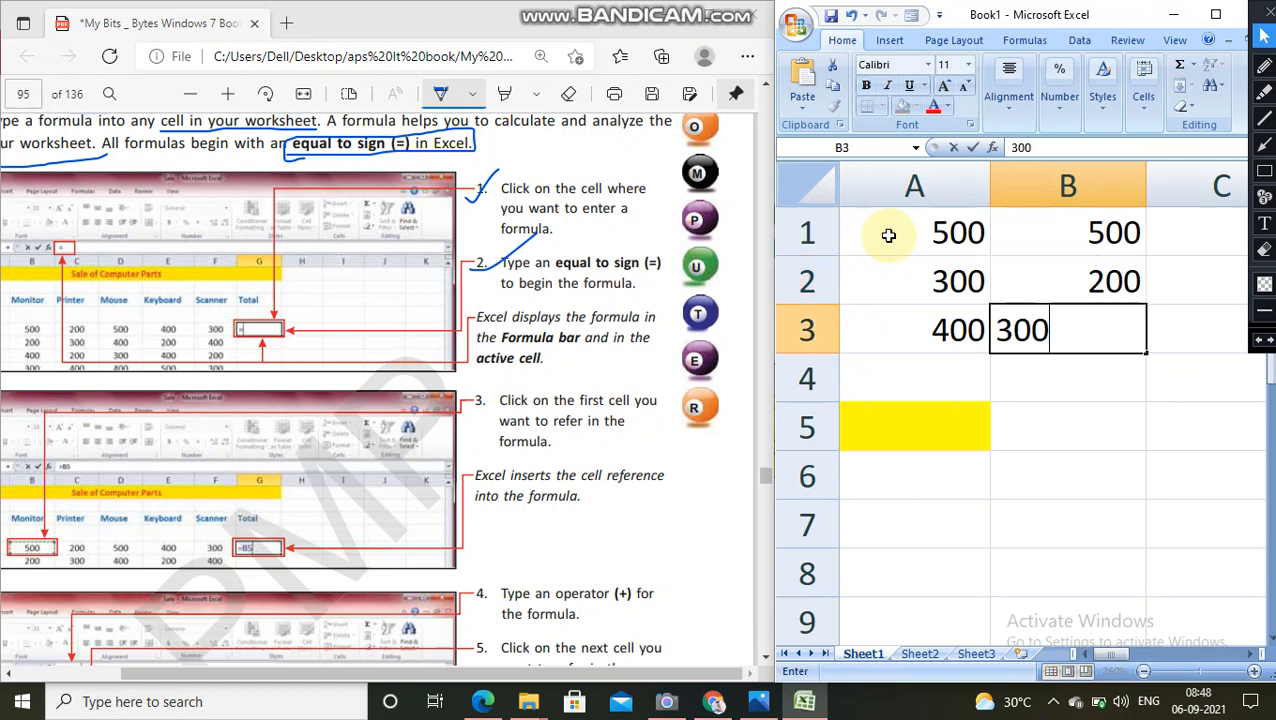
{"action": "key", "text": "Return"}
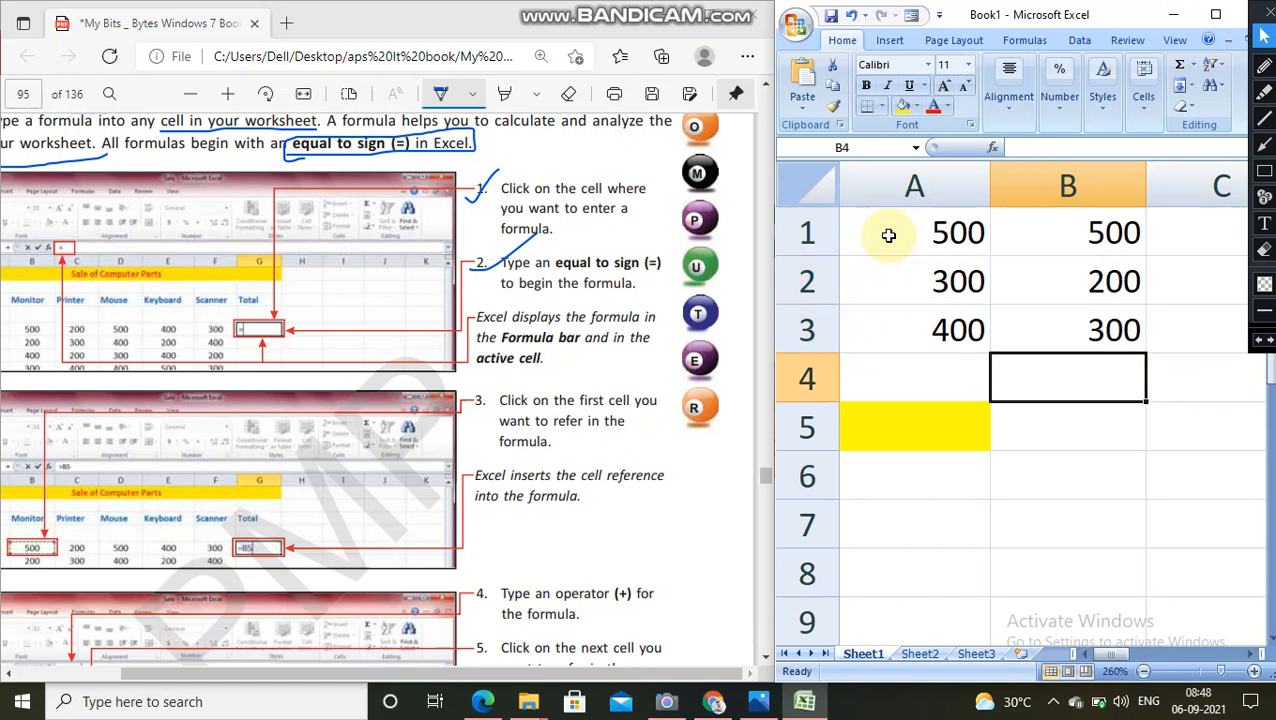
Step: Write the formula =A1+B2 in cell C1 and highlight it in the formula bar
{"action": "left_click", "coordinate": [1172, 228]}
{"action": "type", "text": "="}
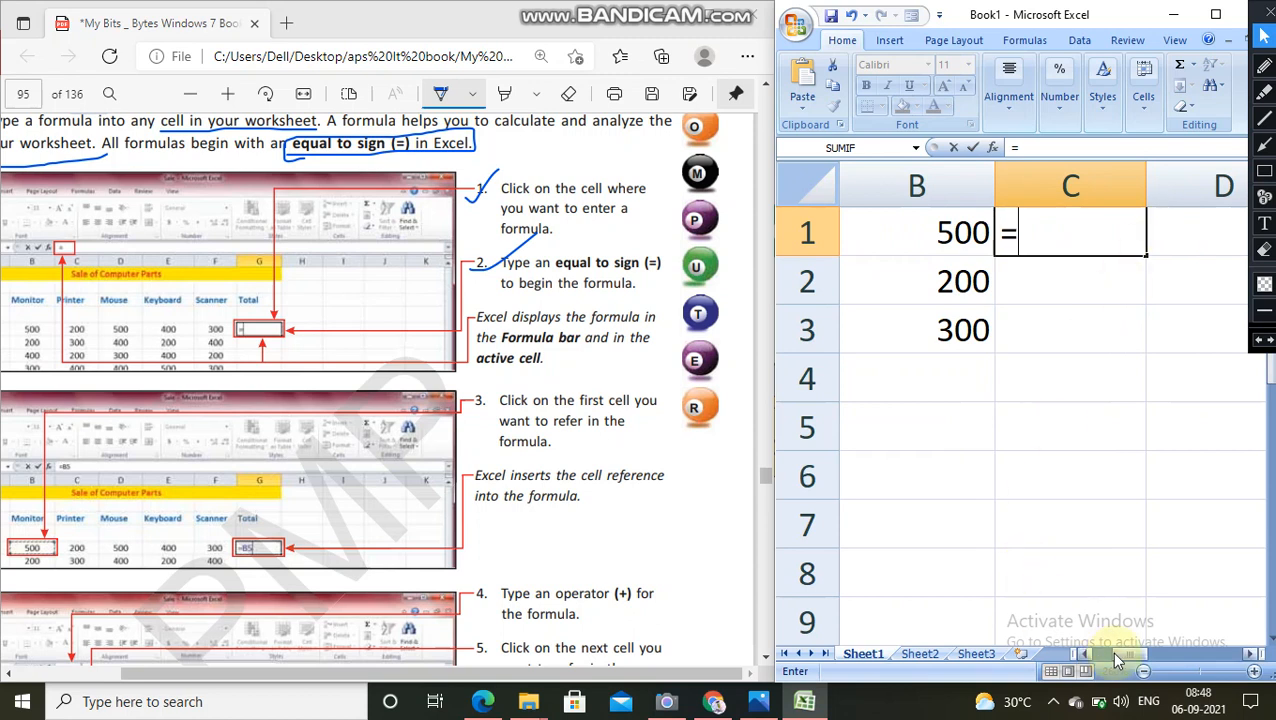
{"action": "mouse_move", "coordinate": [1118, 660]}
{"action": "left_mouse_down"}
{"action": "mouse_move", "coordinate": [1093, 660]}
{"action": "mouse_move", "coordinate": [1106, 663]}
{"action": "left_mouse_up"}
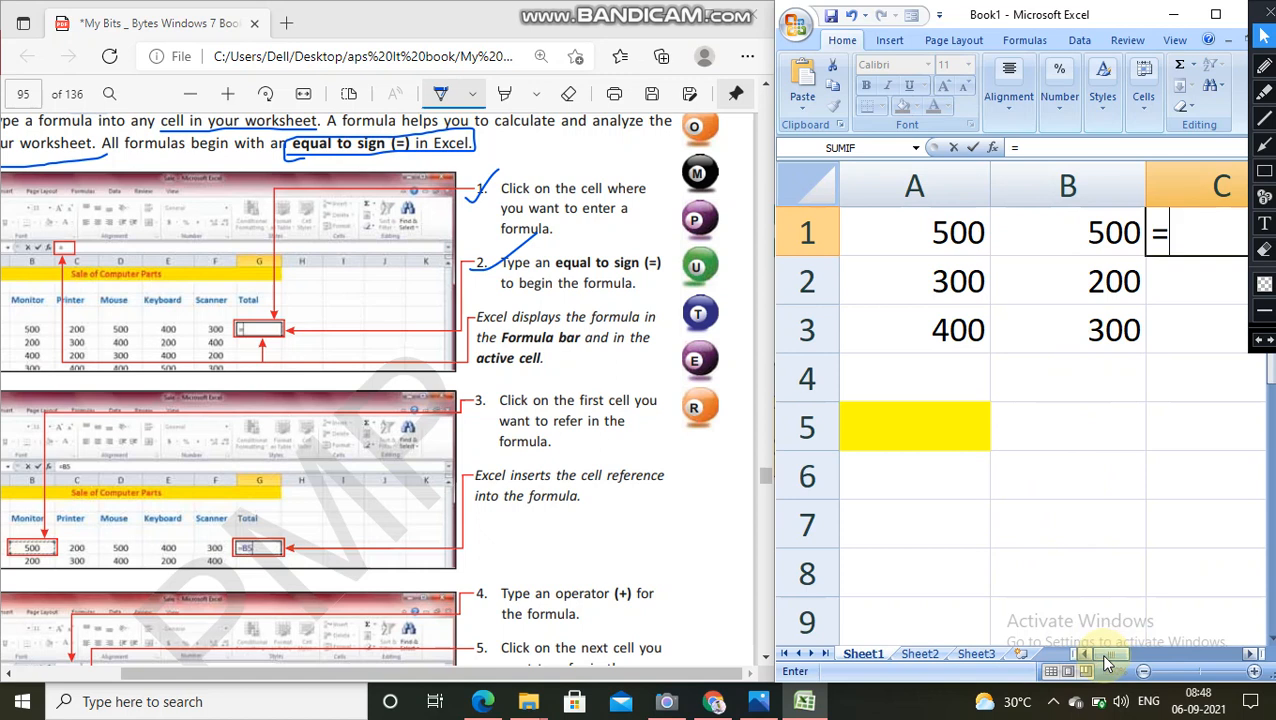
{"action": "type", "text": "A1"}
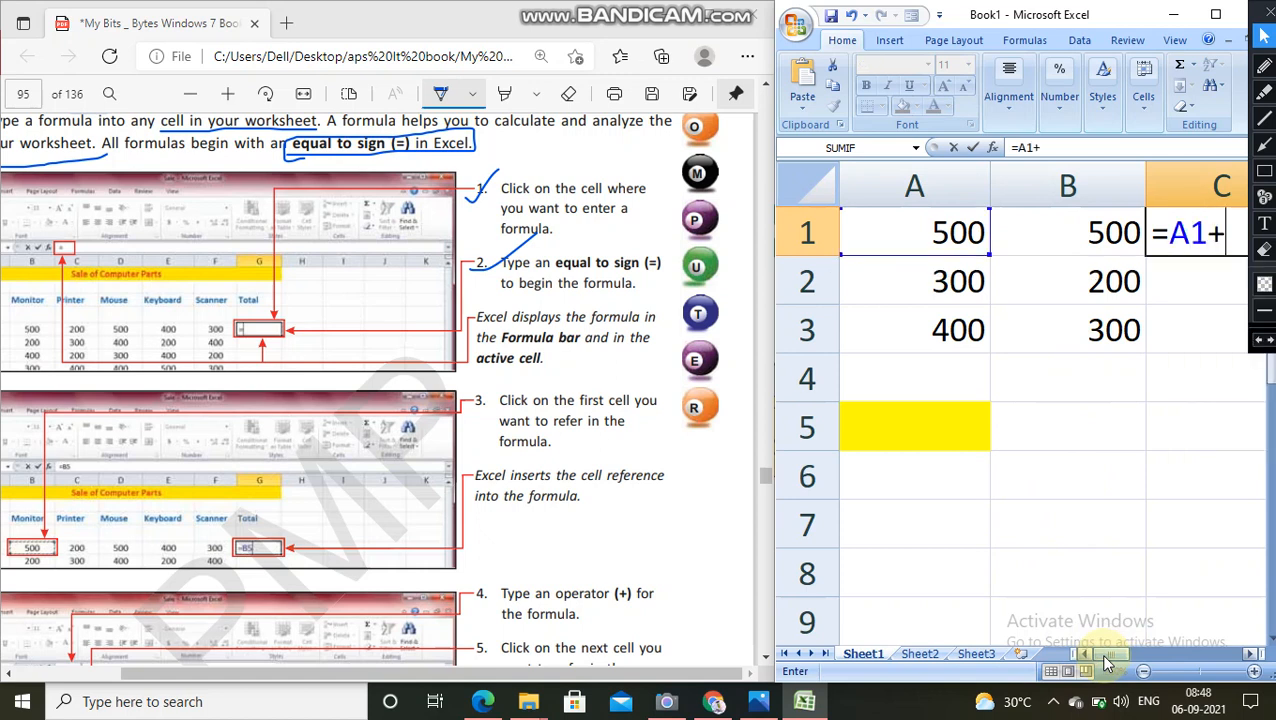
{"action": "type", "text": "+B2"}
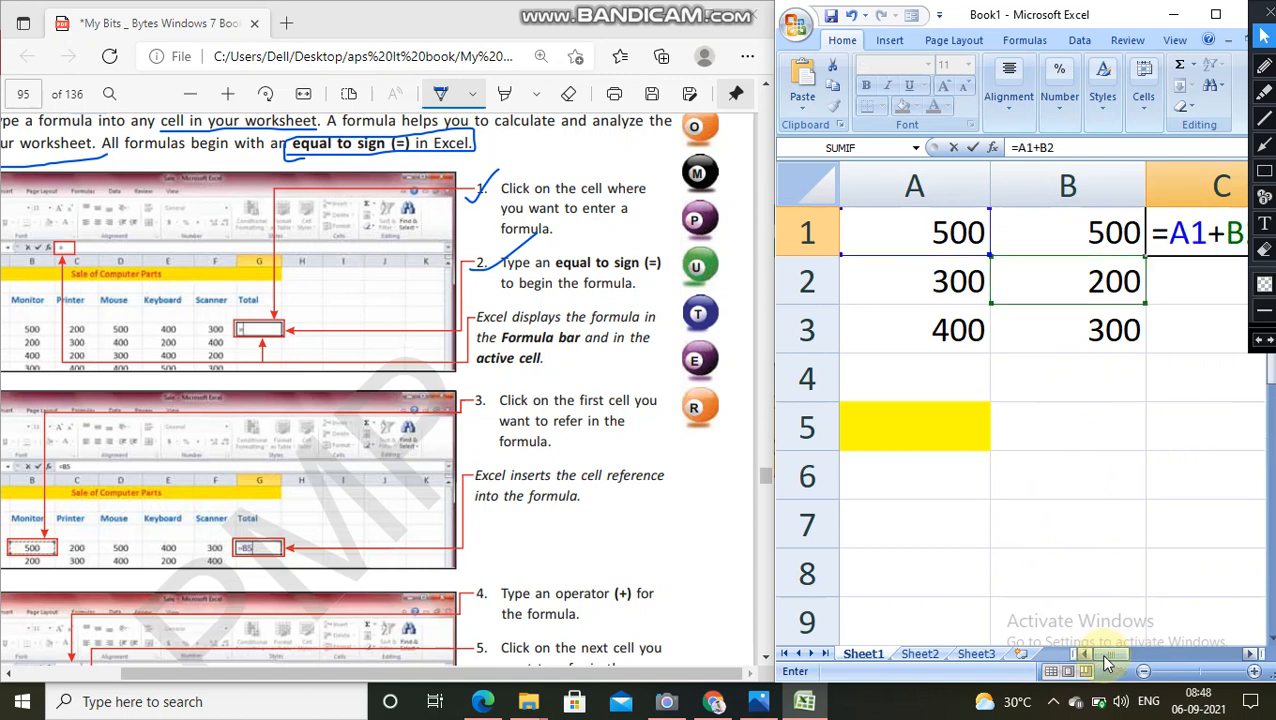
{"action": "left_click_drag", "start_coordinate": [1108, 660], "coordinate": [1155, 660]}
{"action": "left_click_drag", "start_coordinate": [1087, 146], "coordinate": [1018, 147]}
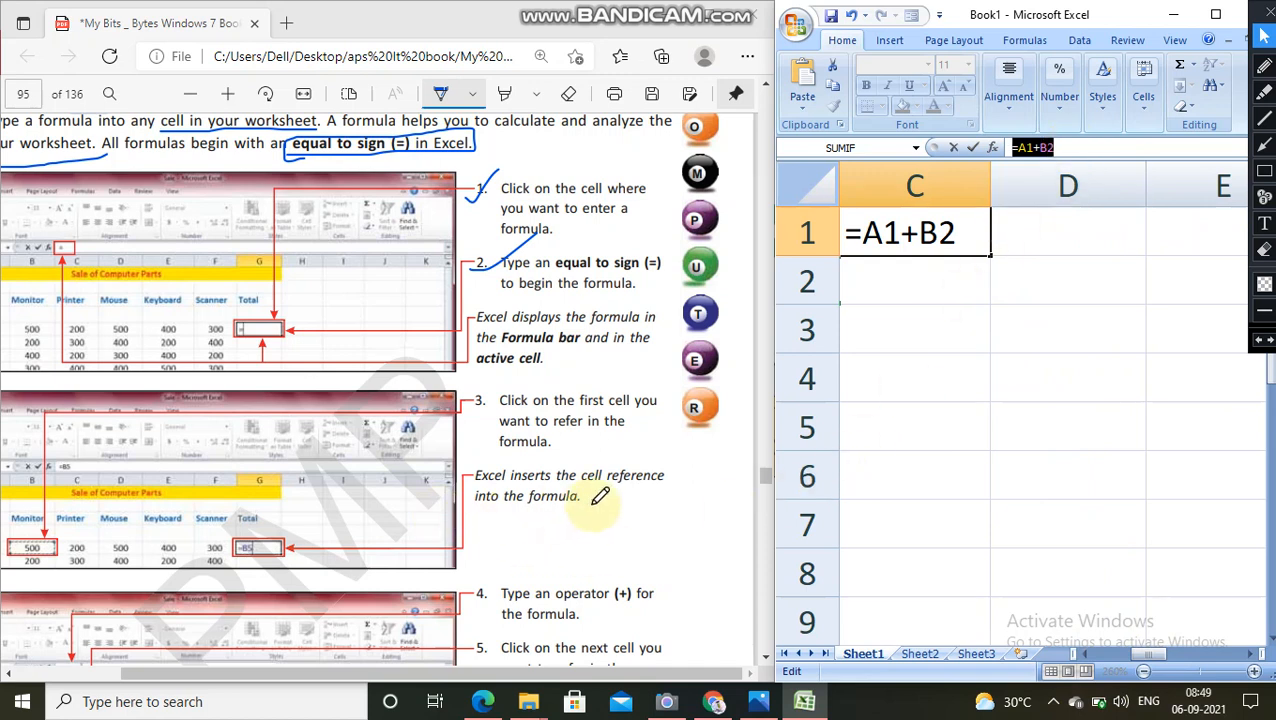
{"action": "left_click", "coordinate": [885, 313]}
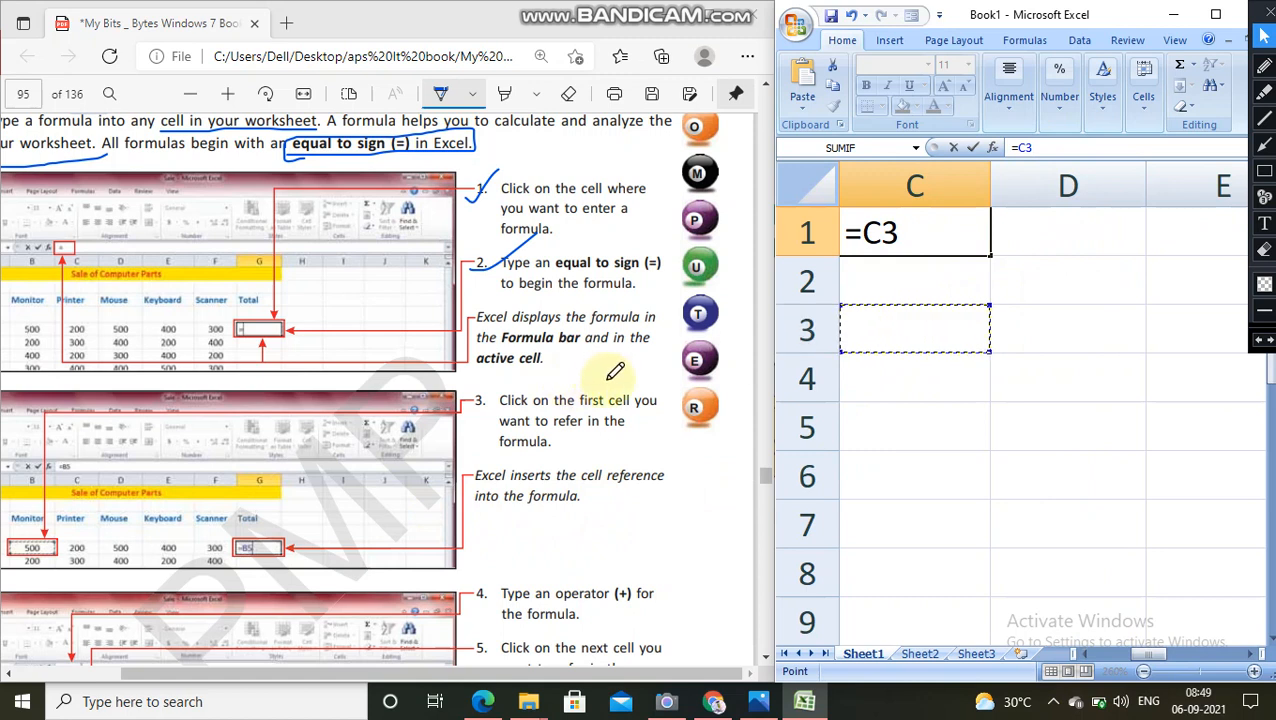
{"action": "scroll", "coordinate": [877, 308], "scroll_direction": "down", "scroll_amount": 2}
{"action": "scroll", "coordinate": [895, 286], "scroll_direction": "up", "scroll_amount": 2}
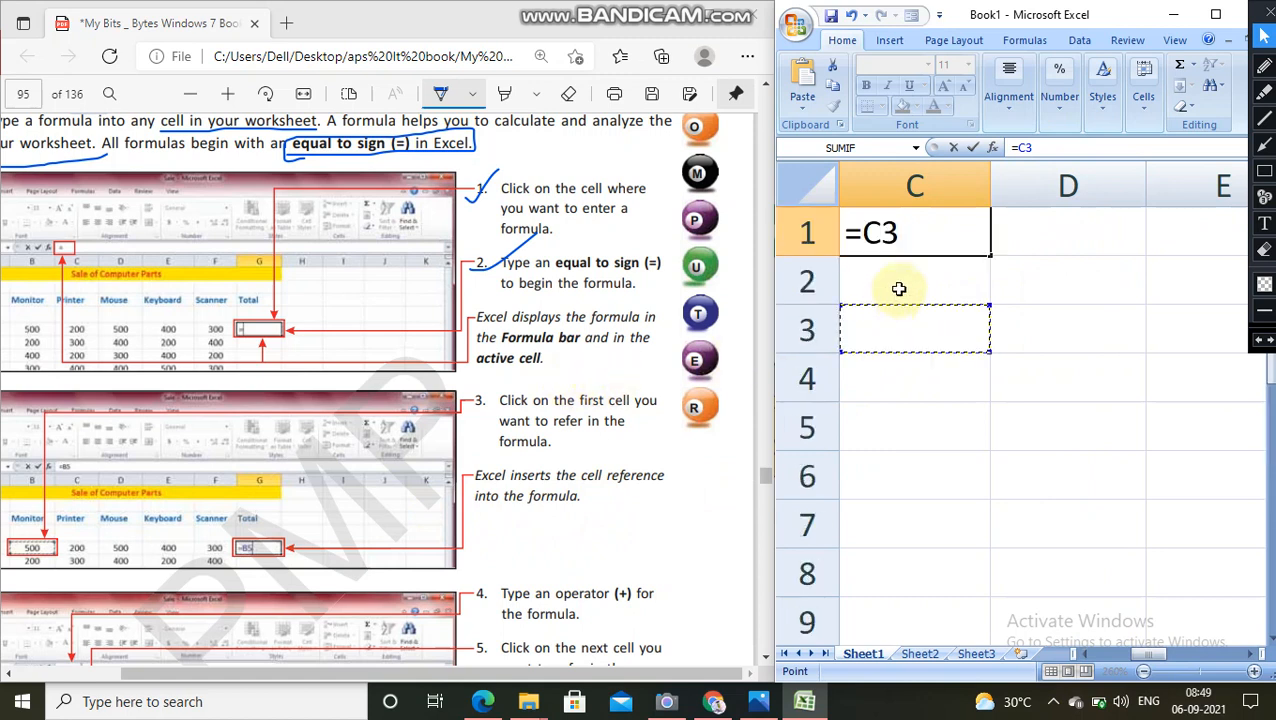
{"action": "left_click", "coordinate": [915, 237]}
{"action": "left_click_drag", "start_coordinate": [1143, 655], "coordinate": [1072, 656]}
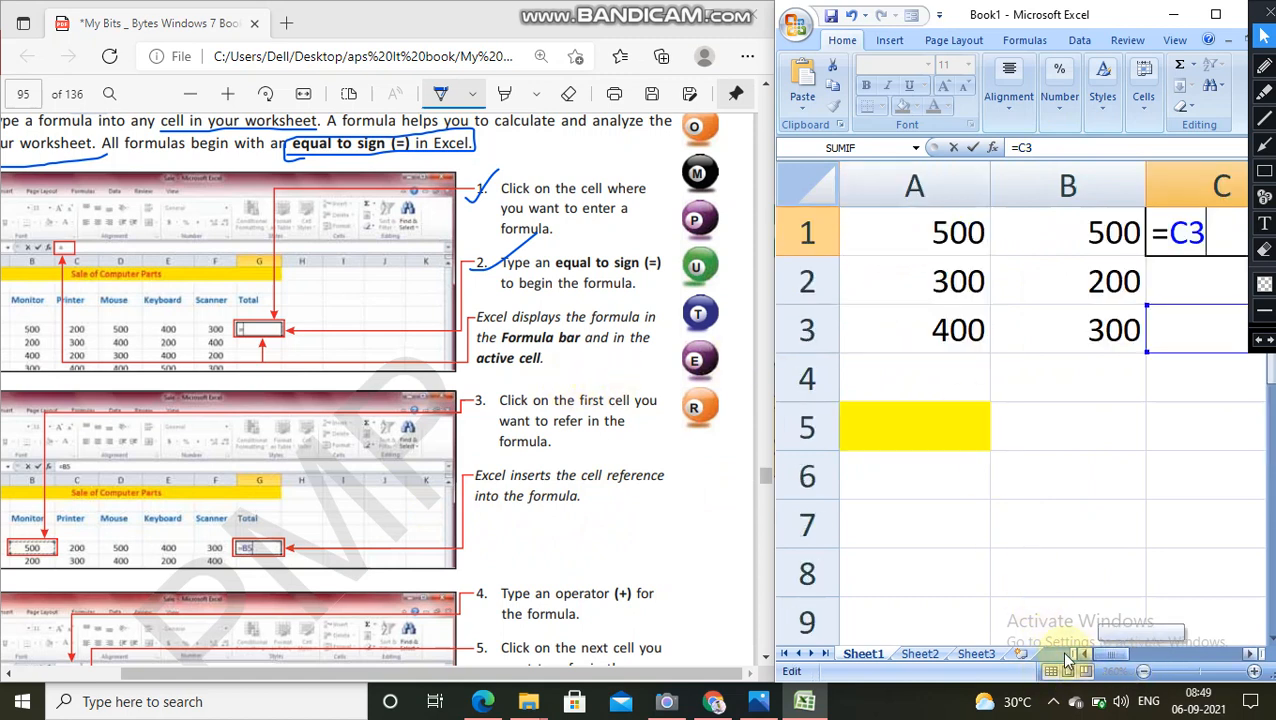
{"action": "key", "text": "Escape"}
Step: Enter the formula =a1+b1 in cell C1, following steps 3 to 7 of the PDF instructions
{"action": "left_click", "coordinate": [928, 243]}
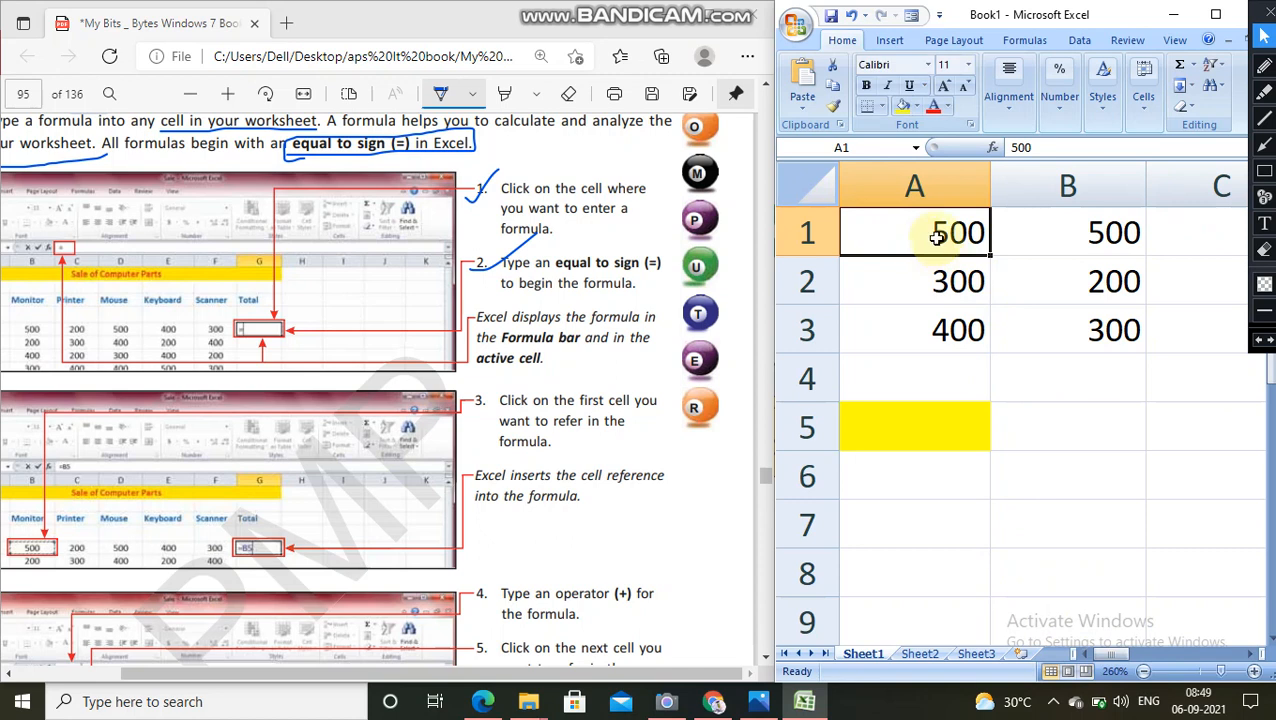
{"action": "left_click", "coordinate": [1164, 232]}
{"action": "type", "text": "=a1+b"}
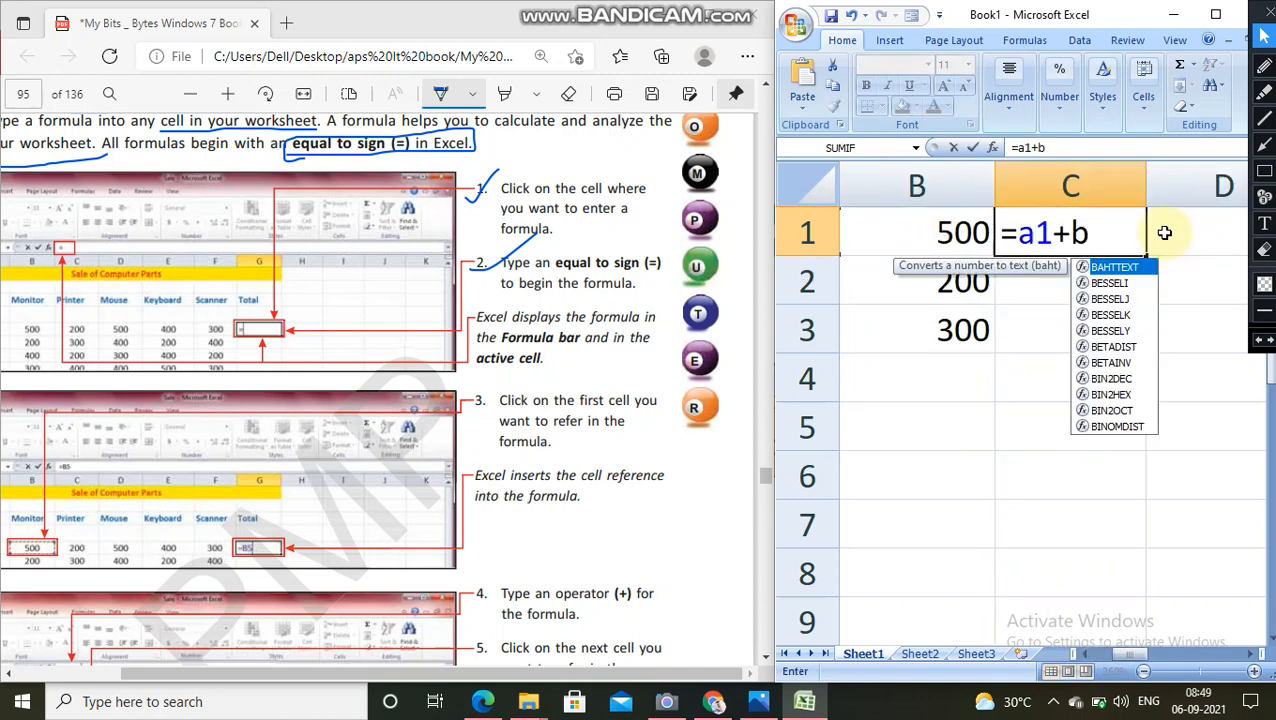
{"action": "type", "text": "2"}
{"action": "key", "text": "BackSpace"}
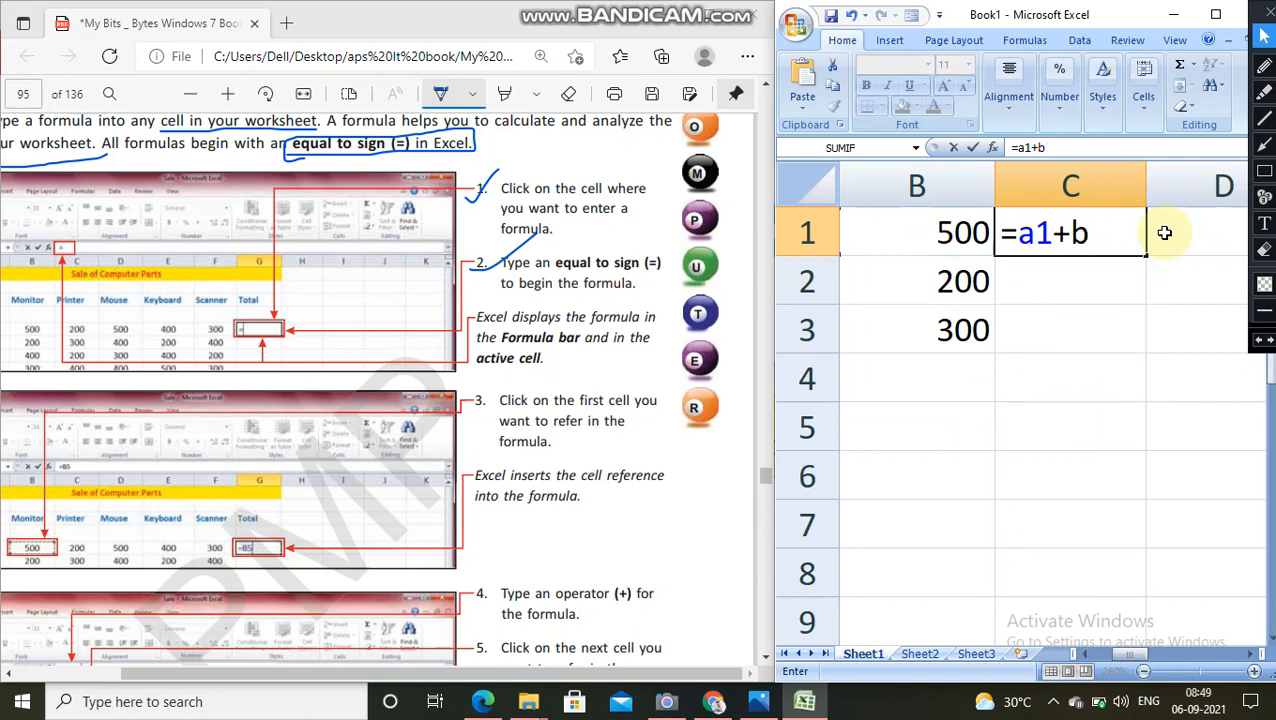
{"action": "type", "text": "1"}
{"action": "scroll", "coordinate": [672, 461], "scroll_direction": "down", "scroll_amount": 3}
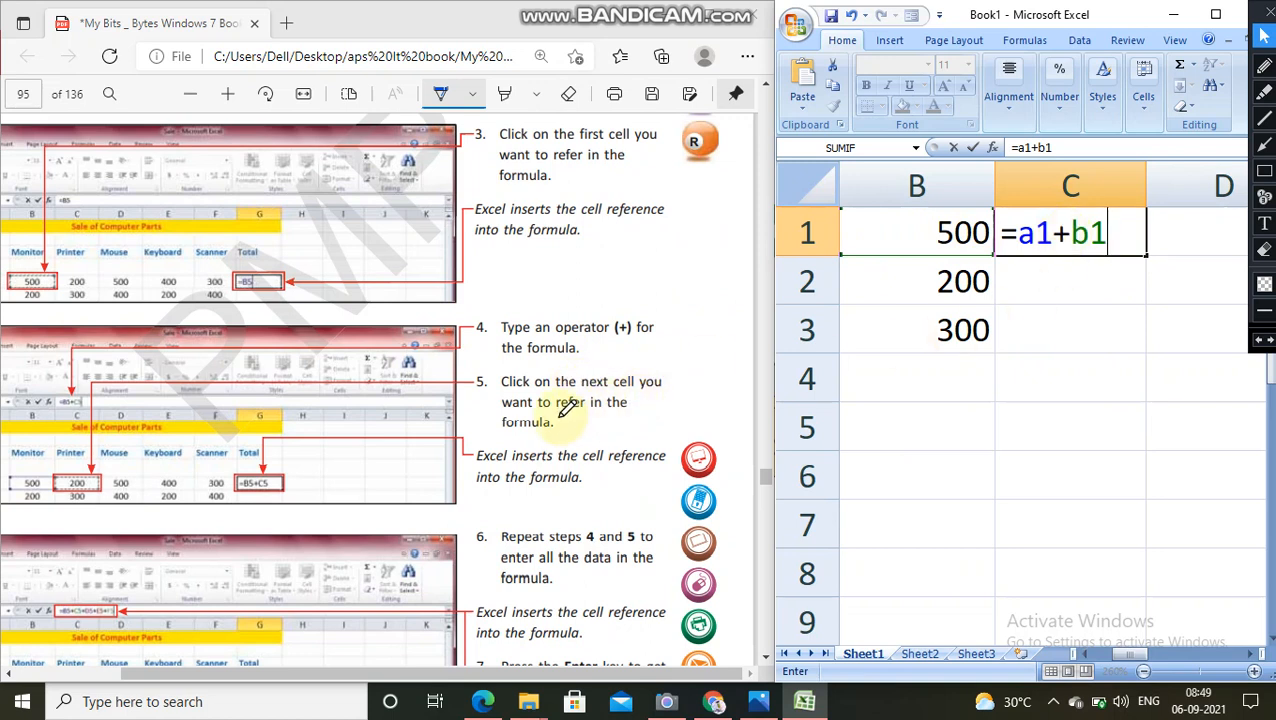
{"action": "scroll", "coordinate": [607, 433], "scroll_direction": "down", "scroll_amount": 3}
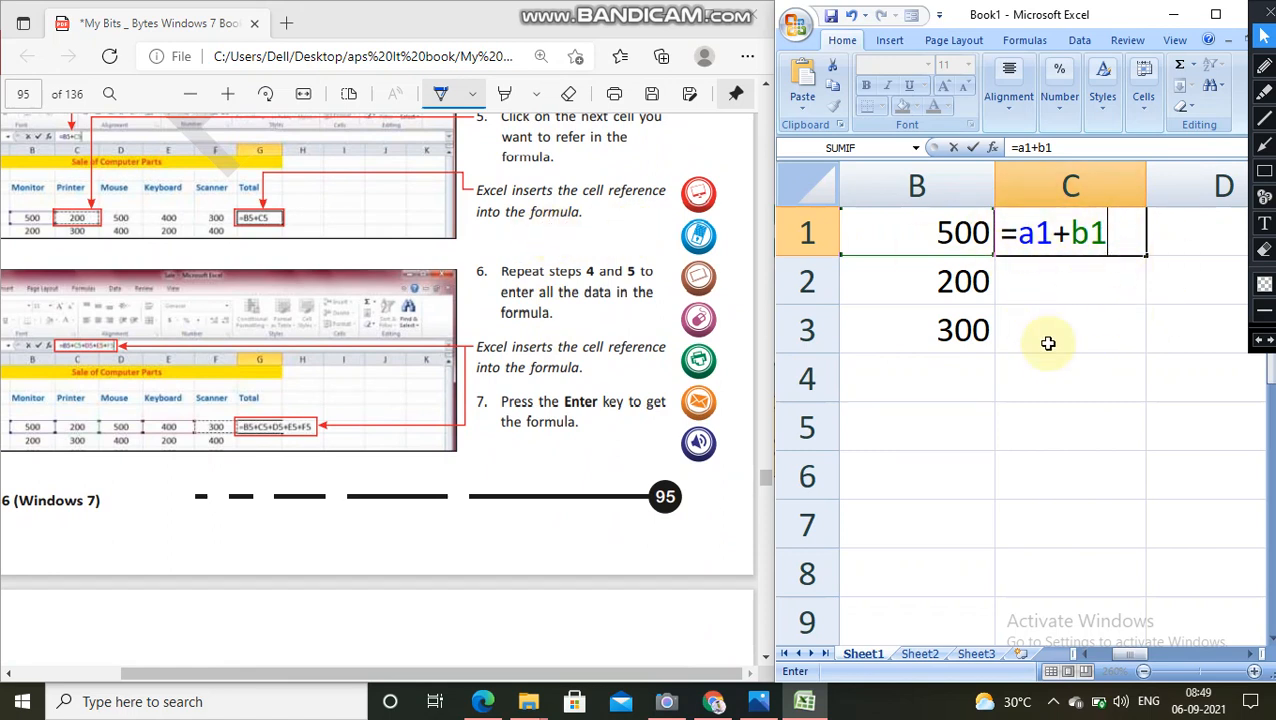
{"action": "key", "text": "Return"}
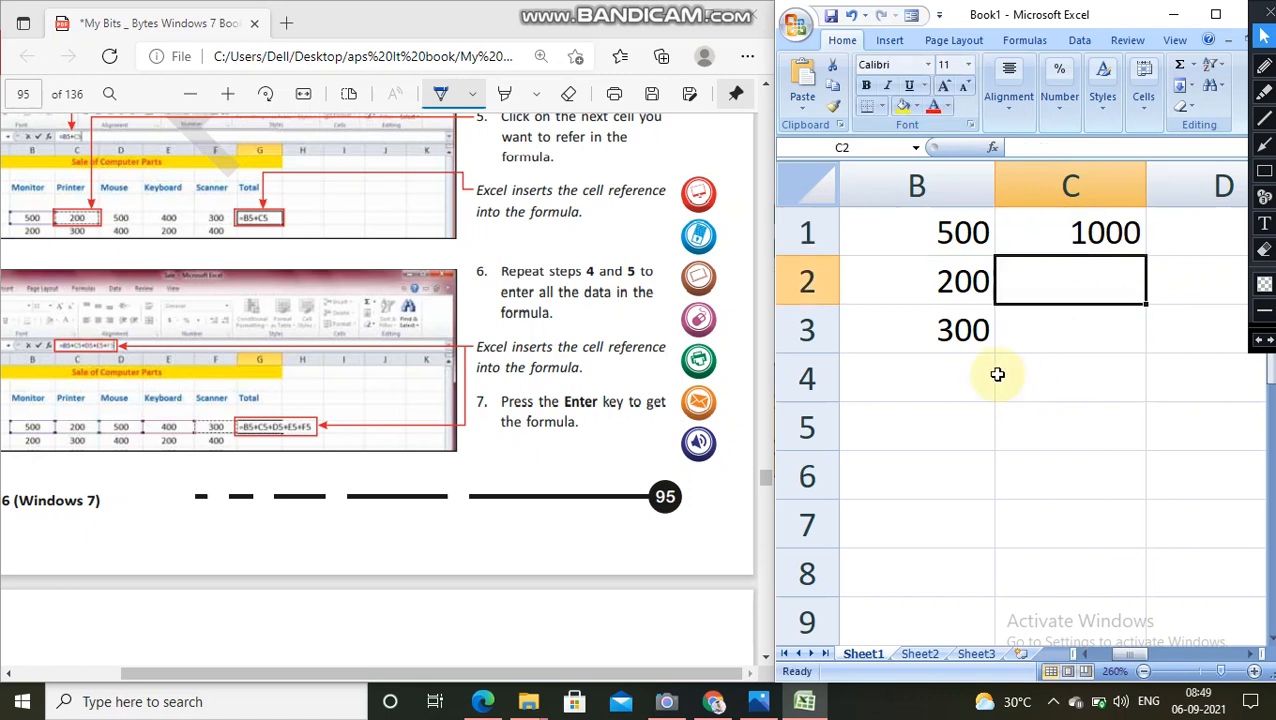
Step: Fill the formula result cell C1 with the standard orange colour
{"action": "scroll", "coordinate": [994, 371], "scroll_direction": "down", "scroll_amount": 1}
{"action": "scroll", "coordinate": [1002, 287], "scroll_direction": "up", "scroll_amount": 1}
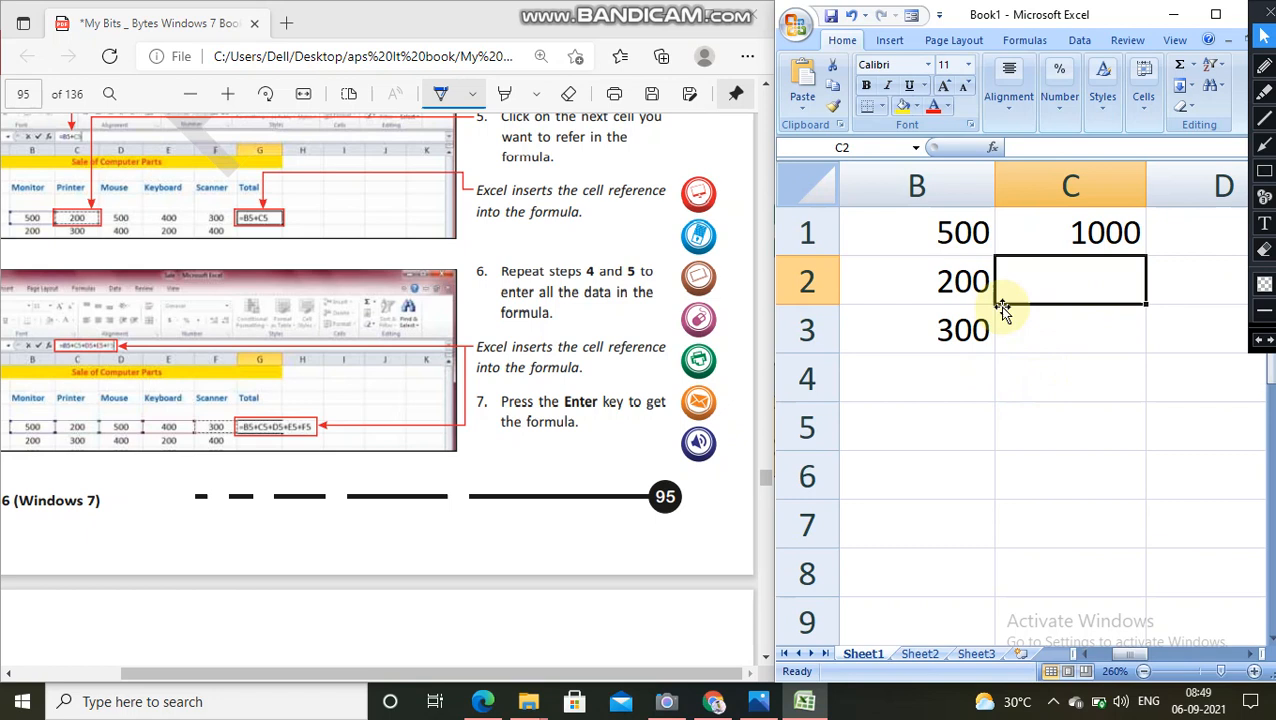
{"action": "left_click", "coordinate": [1054, 230]}
{"action": "left_click", "coordinate": [916, 106]}
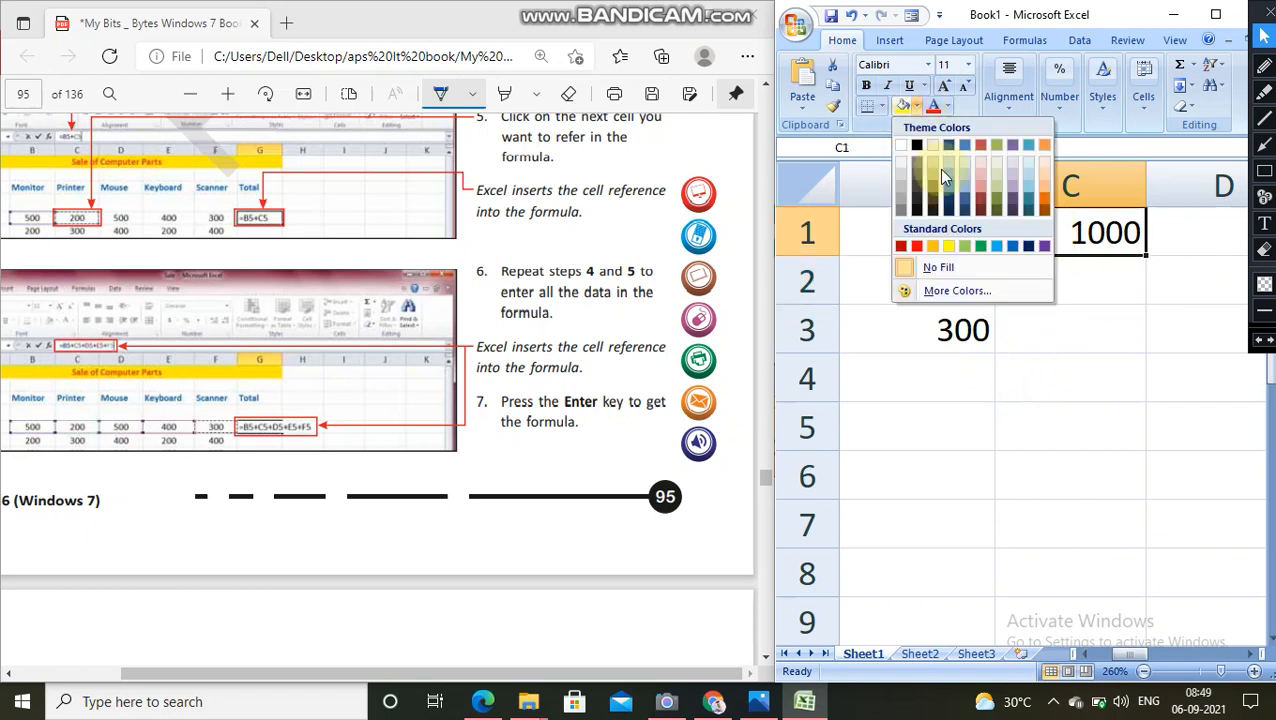
{"action": "left_click", "coordinate": [933, 246]}
{"action": "left_click", "coordinate": [1120, 322]}
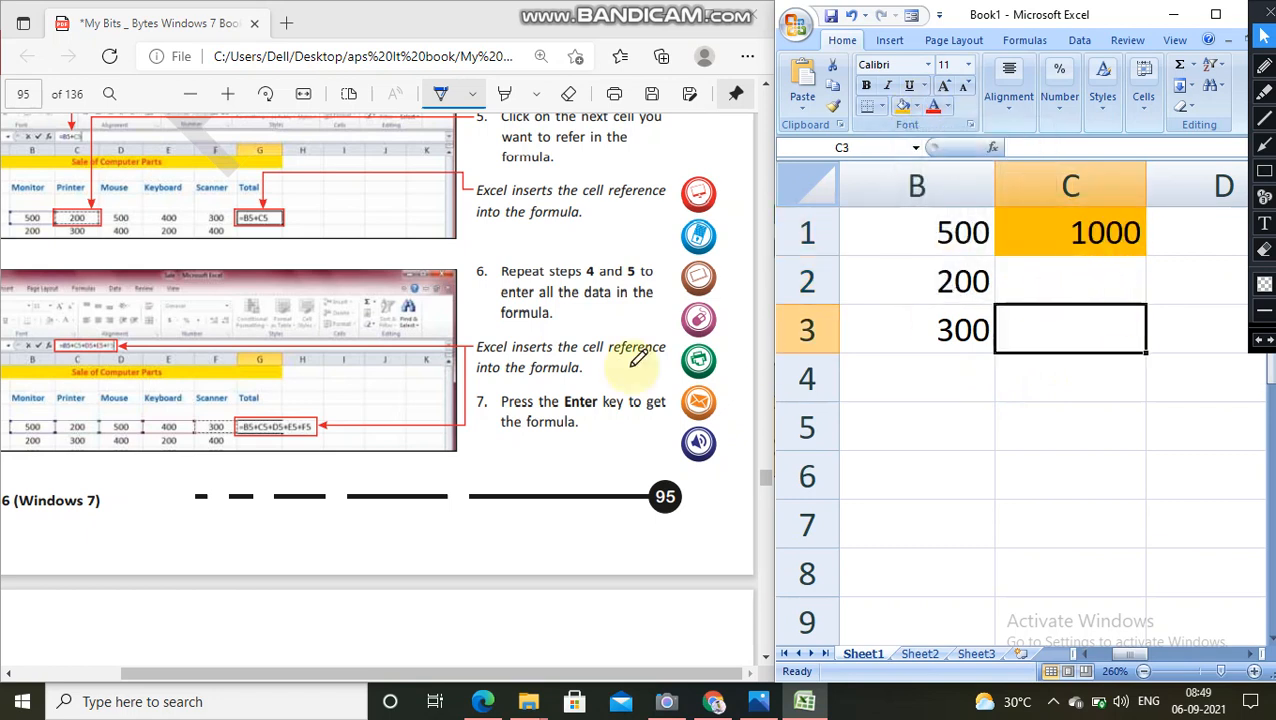
Step: Circle the Total formula on page 95 and its result on page 96, and mark the notes on formula results and viewing the formula
{"action": "mouse_move", "coordinate": [247, 410]}
{"action": "left_mouse_down"}
{"action": "mouse_move", "coordinate": [333, 421]}
{"action": "mouse_move", "coordinate": [240, 445]}
{"action": "mouse_move", "coordinate": [250, 403]}
{"action": "left_mouse_up"}
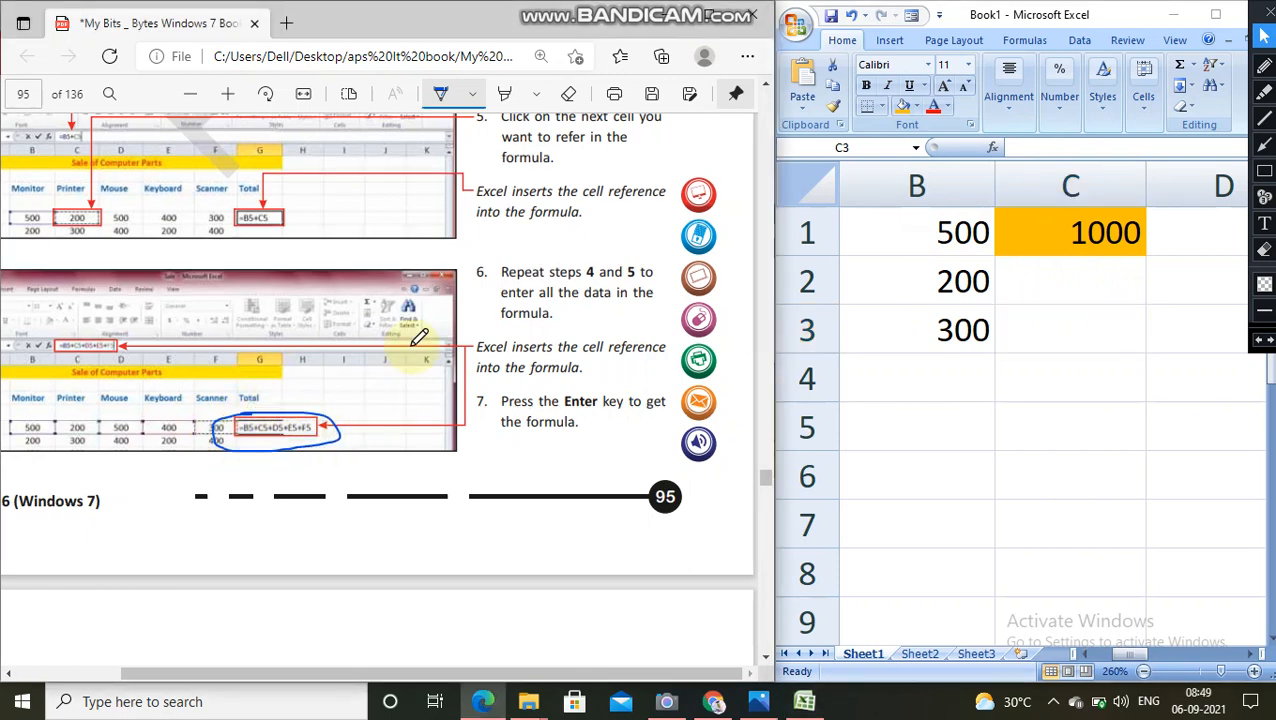
{"action": "scroll", "coordinate": [419, 335], "scroll_direction": "down", "scroll_amount": 3}
{"action": "mouse_move", "coordinate": [307, 488]}
{"action": "left_mouse_down"}
{"action": "mouse_move", "coordinate": [270, 518]}
{"action": "mouse_move", "coordinate": [330, 476]}
{"action": "mouse_move", "coordinate": [306, 476]}
{"action": "left_mouse_up"}
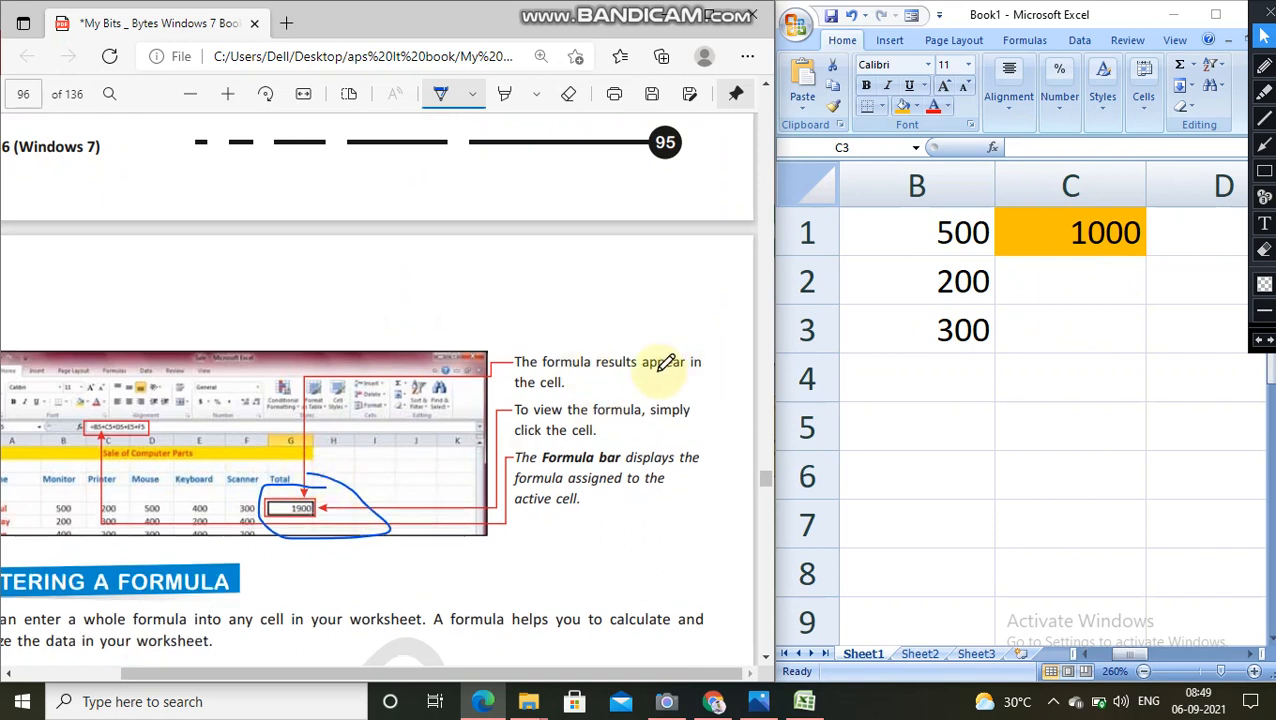
{"action": "left_click_drag", "start_coordinate": [570, 391], "coordinate": [617, 385]}
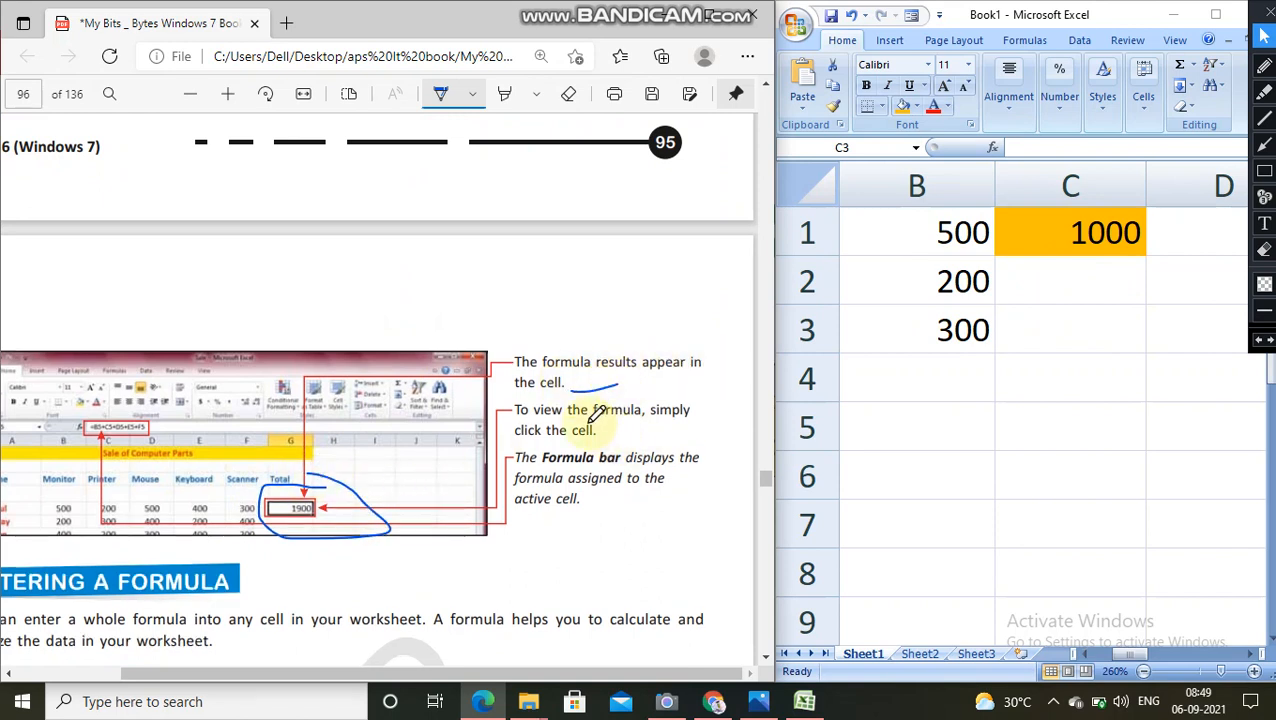
{"action": "left_click_drag", "start_coordinate": [598, 438], "coordinate": [635, 428]}
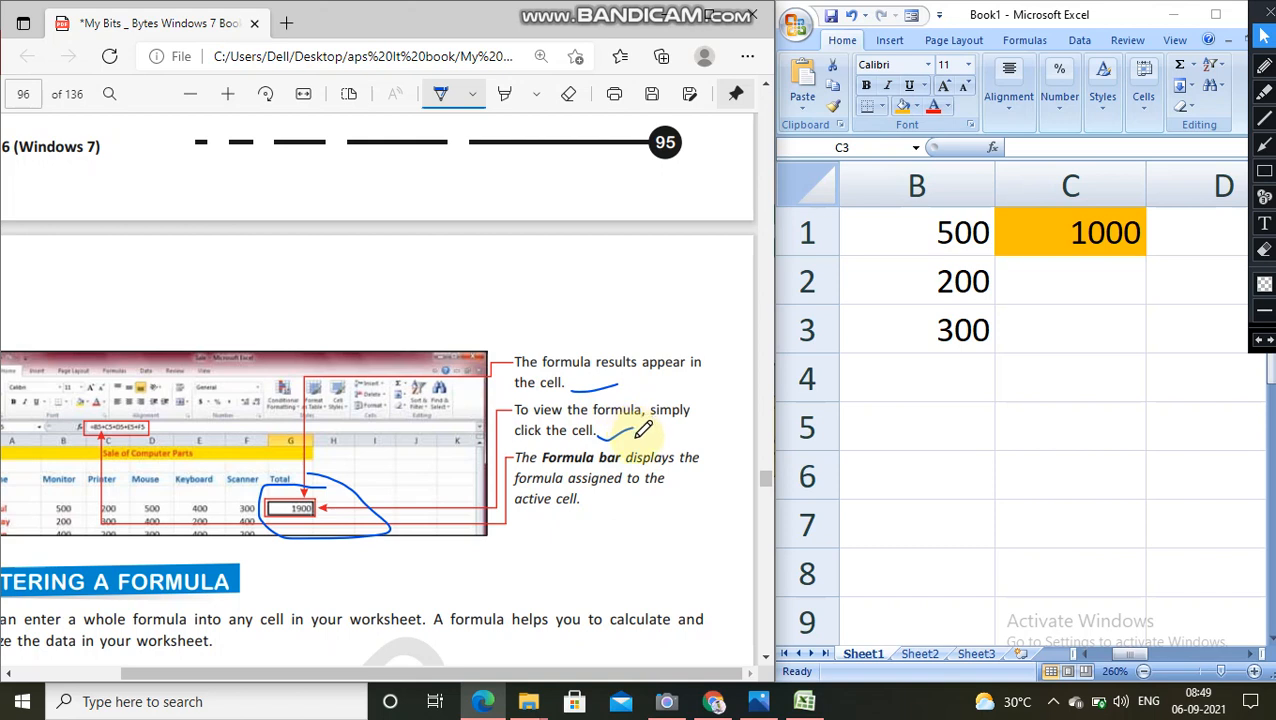
Step: Open the orange cell C1 for editing to display its formula
{"action": "left_click", "coordinate": [1077, 230]}
{"action": "left_click", "coordinate": [1077, 230]}
{"action": "double_click", "coordinate": [1080, 231]}
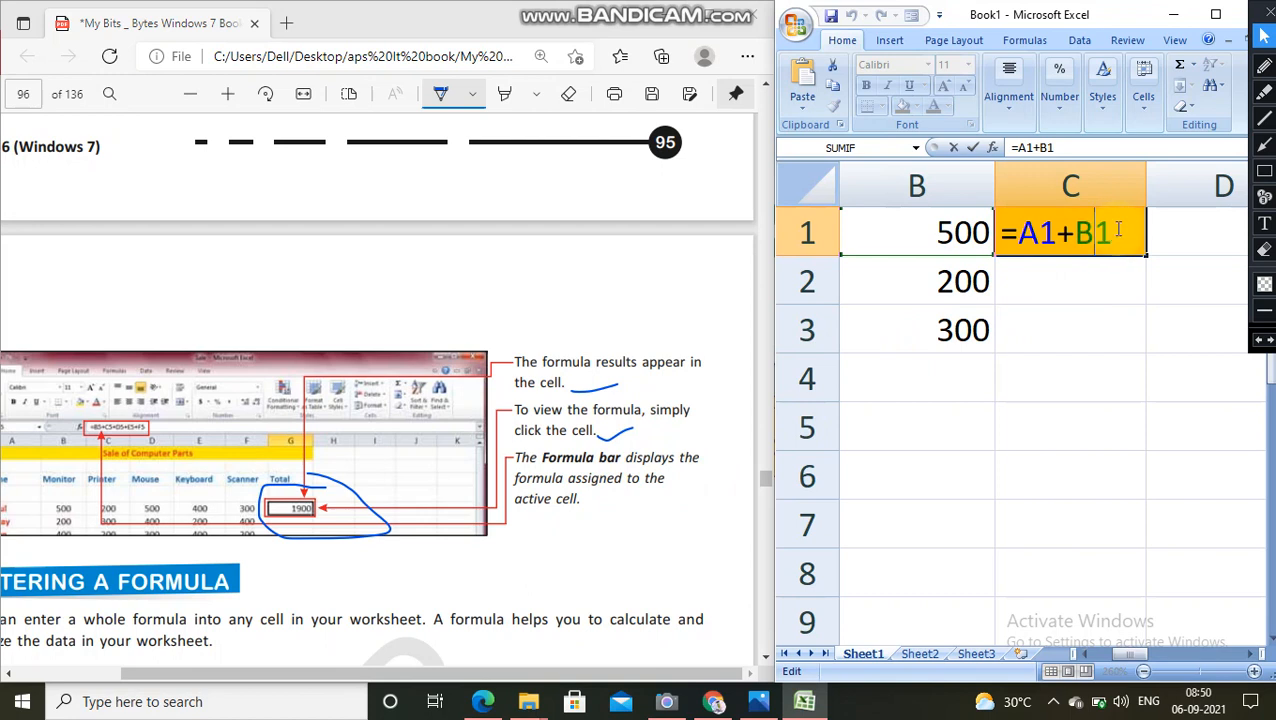
Step: Close the edit of cell C1 and highlight its formula in the formula bar
{"action": "key", "text": "Return"}
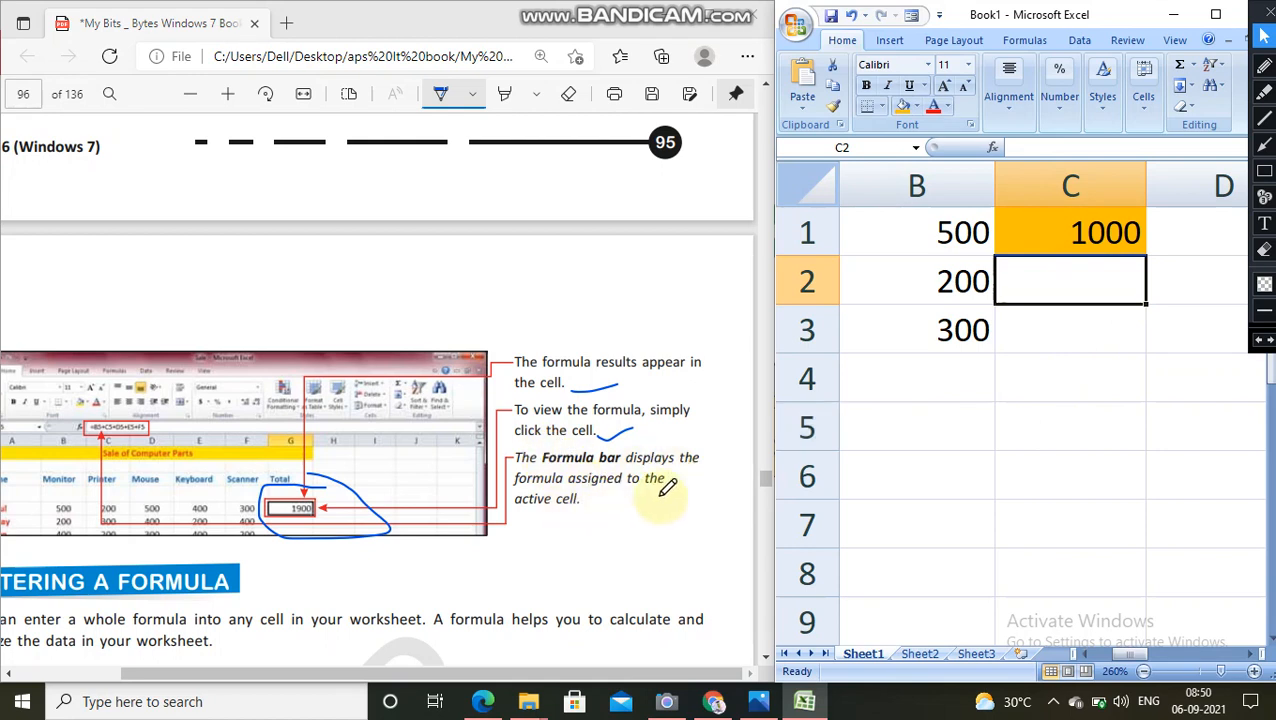
{"action": "left_click", "coordinate": [1076, 230]}
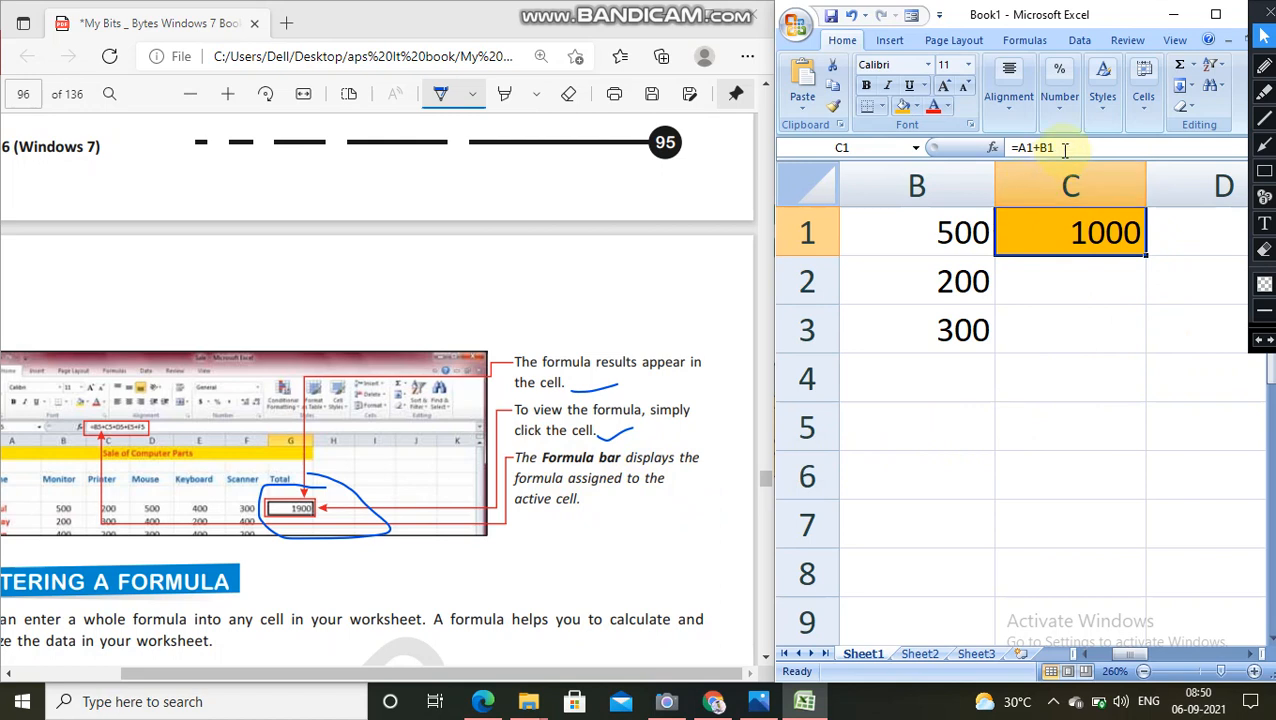
{"action": "left_click_drag", "start_coordinate": [1066, 148], "coordinate": [984, 154]}
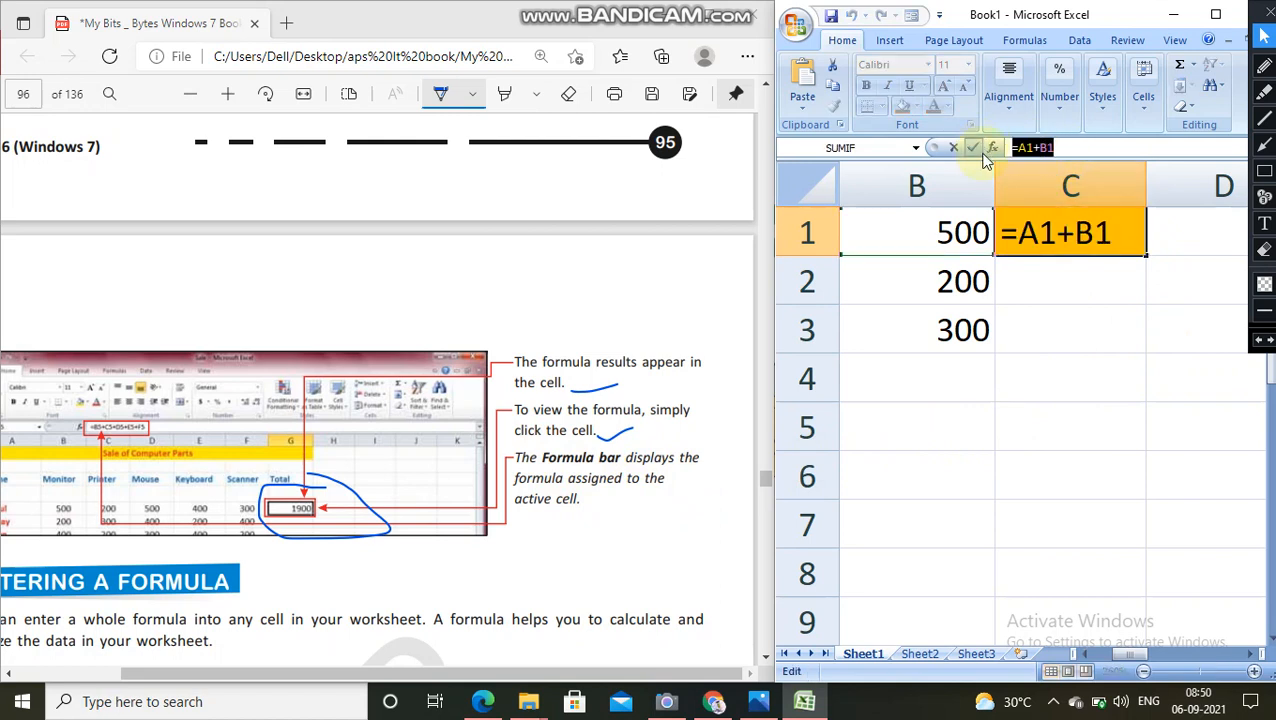
Step: Re-enter the formula in cell C1 as =a1+b1+ and accept the proposed correction to =a1+b1
{"action": "left_click", "coordinate": [1056, 341]}
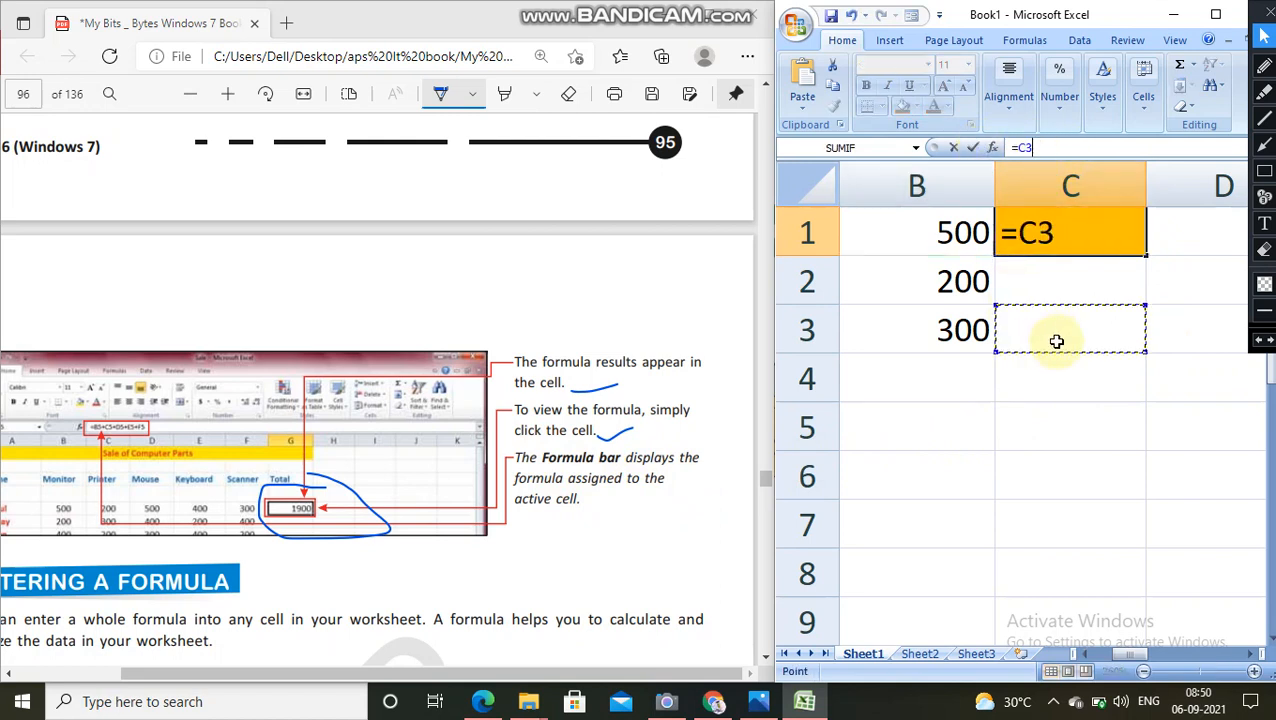
{"action": "left_click", "coordinate": [1055, 280]}
{"action": "left_click", "coordinate": [1063, 234]}
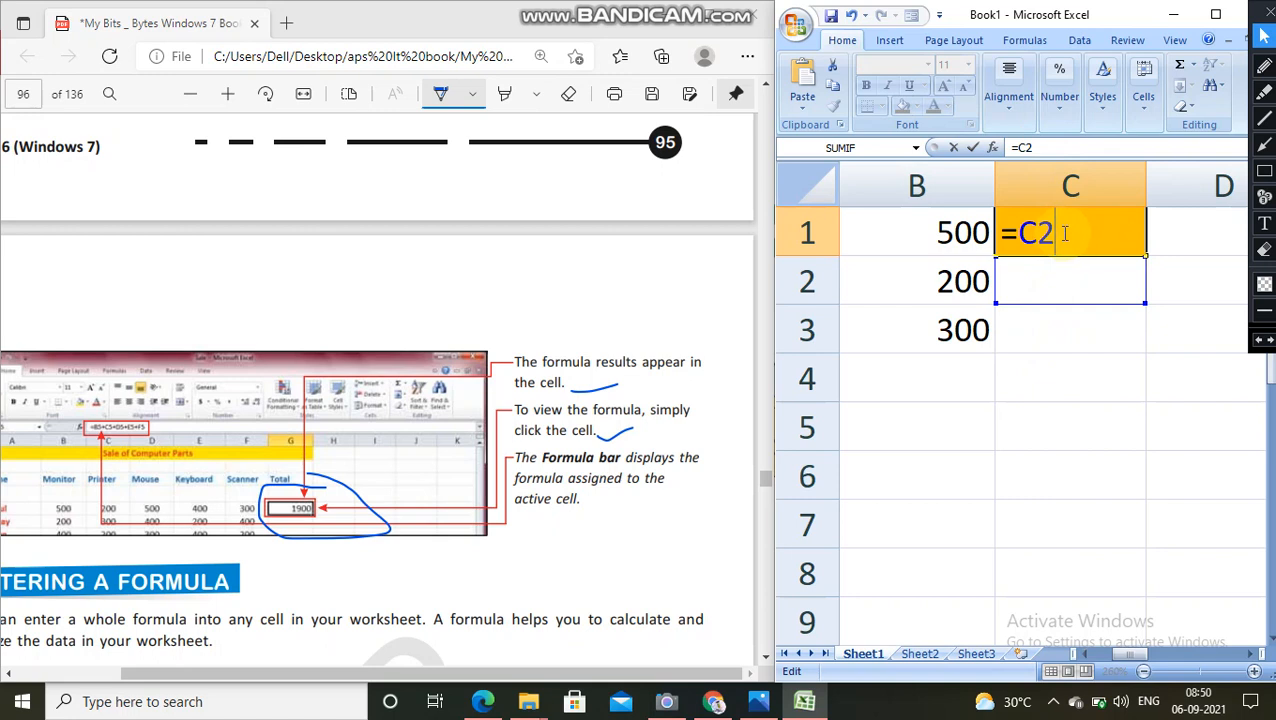
{"action": "key", "text": "BackSpace"}
{"action": "key", "text": "BackSpace"}
{"action": "type", "text": "a"}
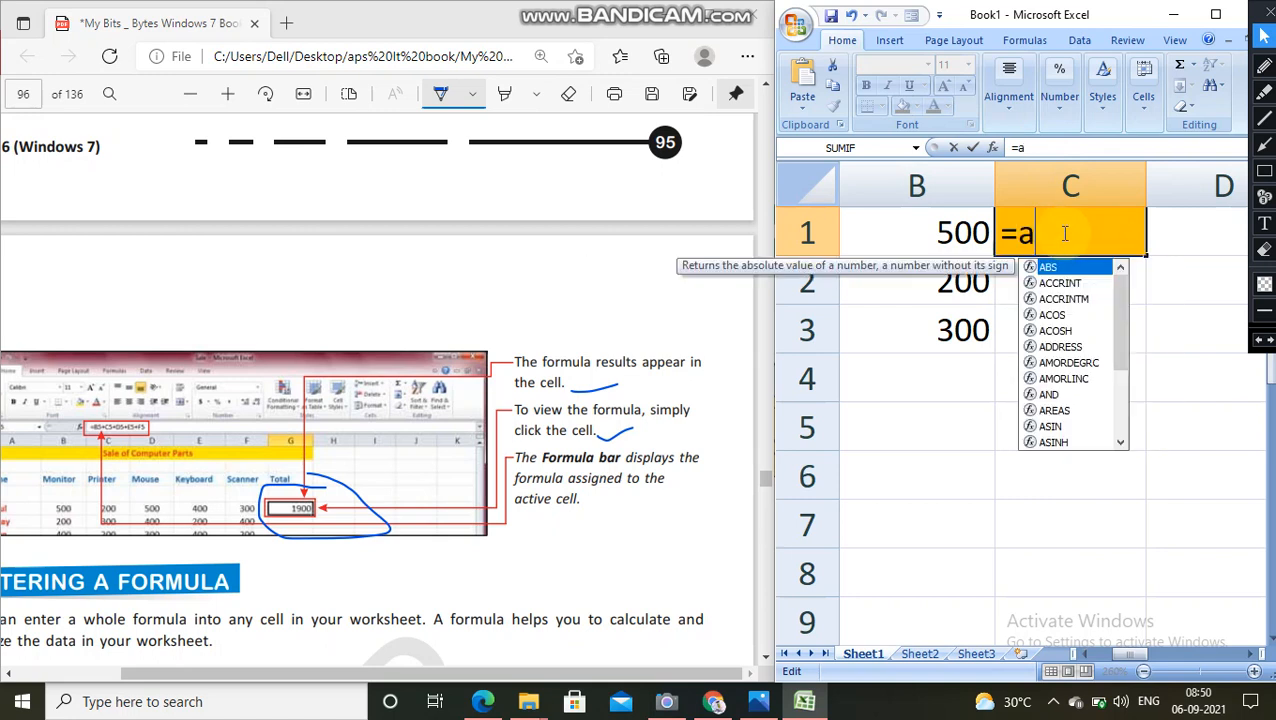
{"action": "type", "text": "1+b1+"}
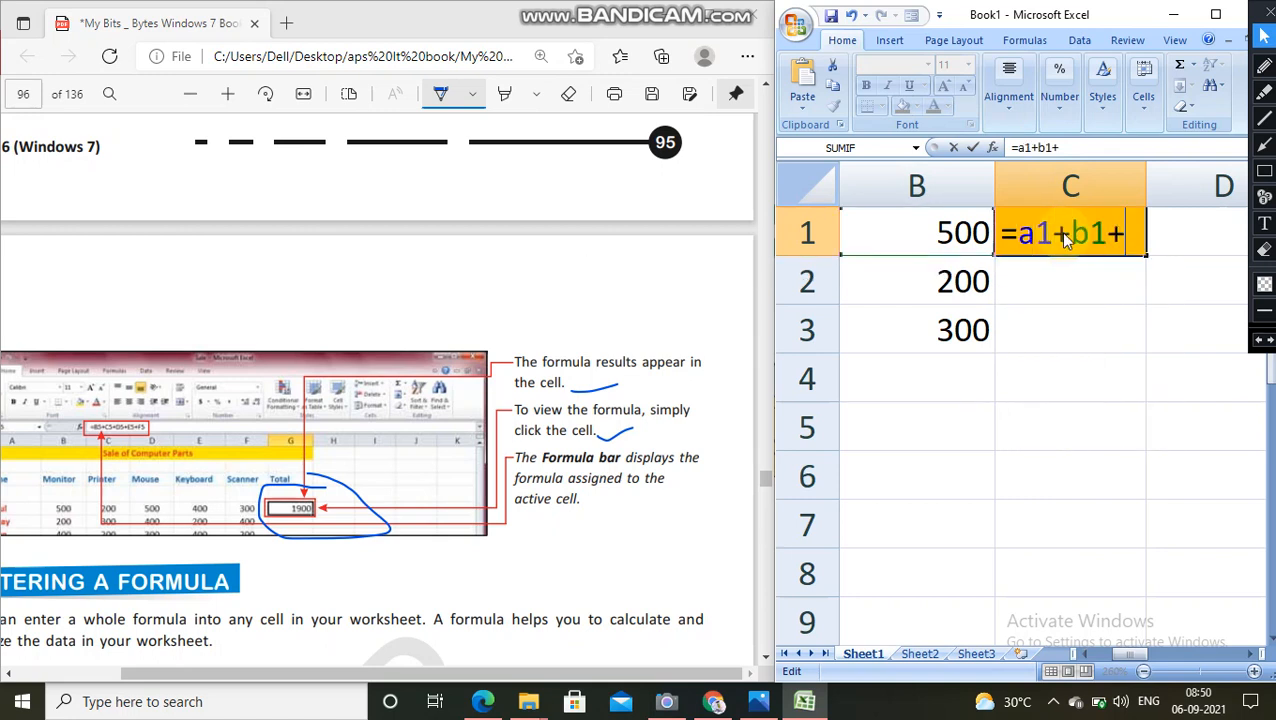
{"action": "key", "text": "Return"}
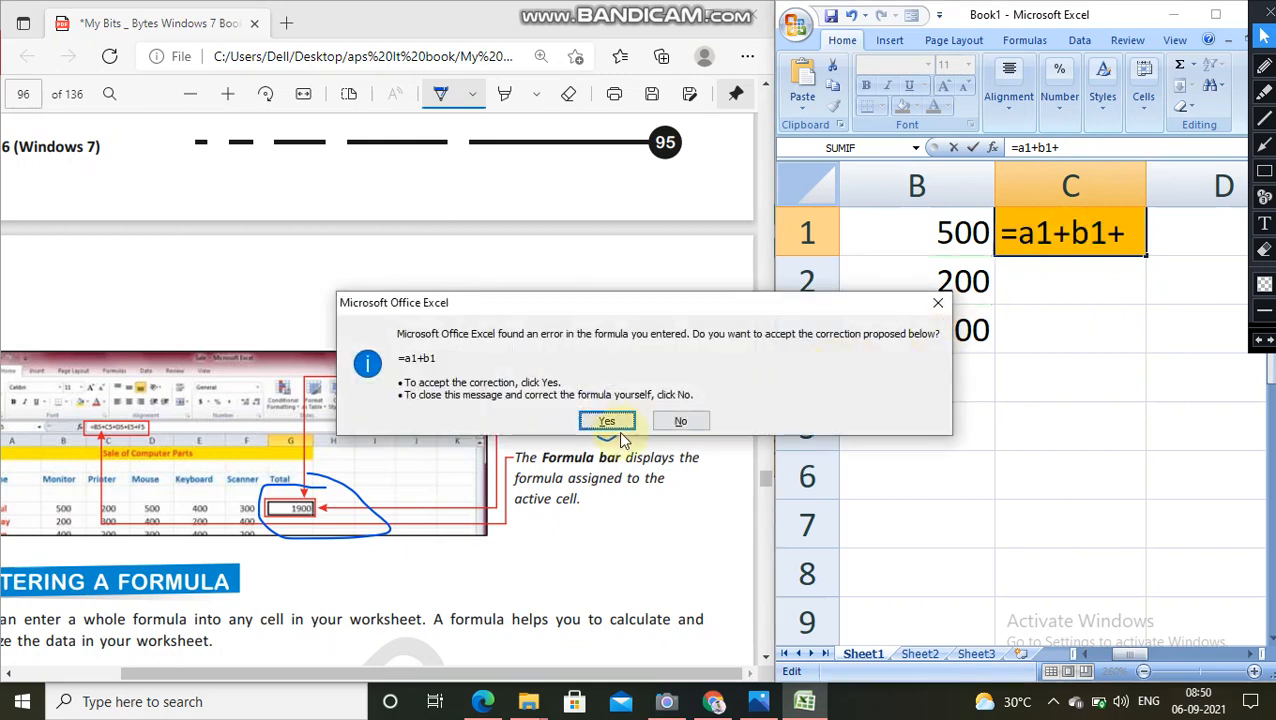
{"action": "left_click", "coordinate": [607, 420]}
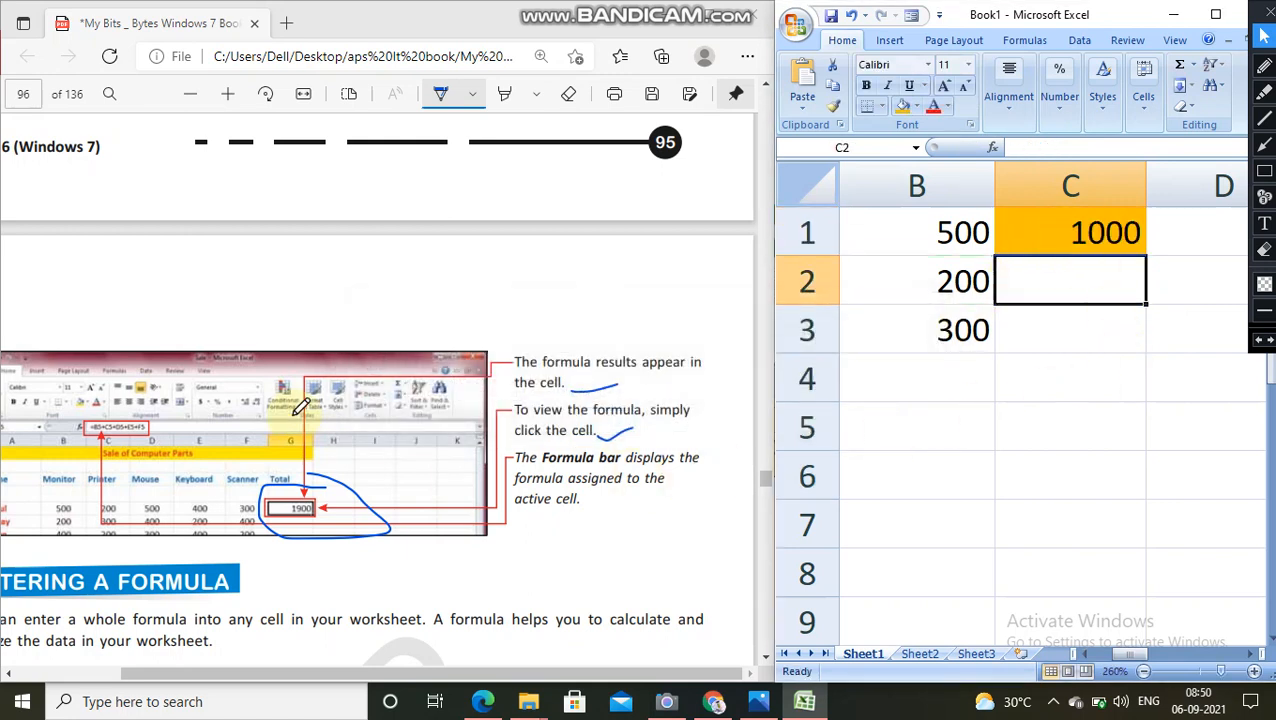
Step: Mark the end of the Entering a Formula introduction and the Editing a Formula heading on page 96 with the pen
{"action": "scroll", "coordinate": [410, 365], "scroll_direction": "down", "scroll_amount": 3}
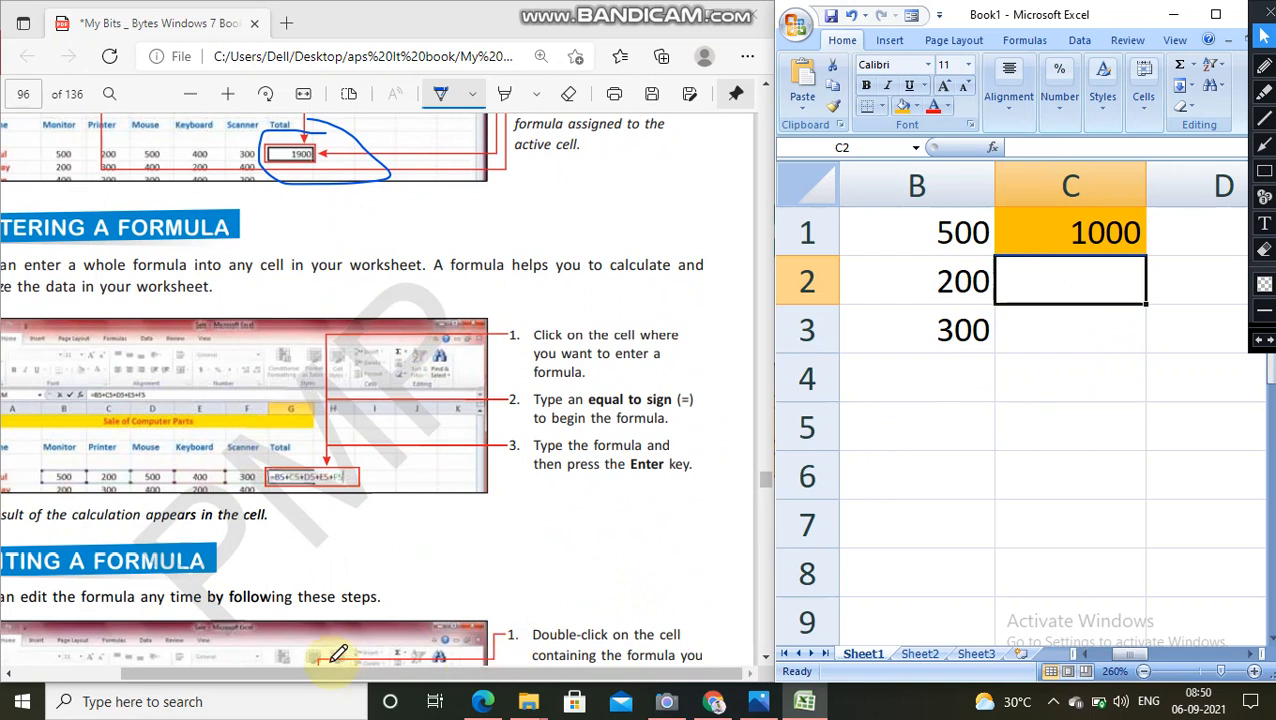
{"action": "left_click_drag", "start_coordinate": [327, 681], "coordinate": [286, 677]}
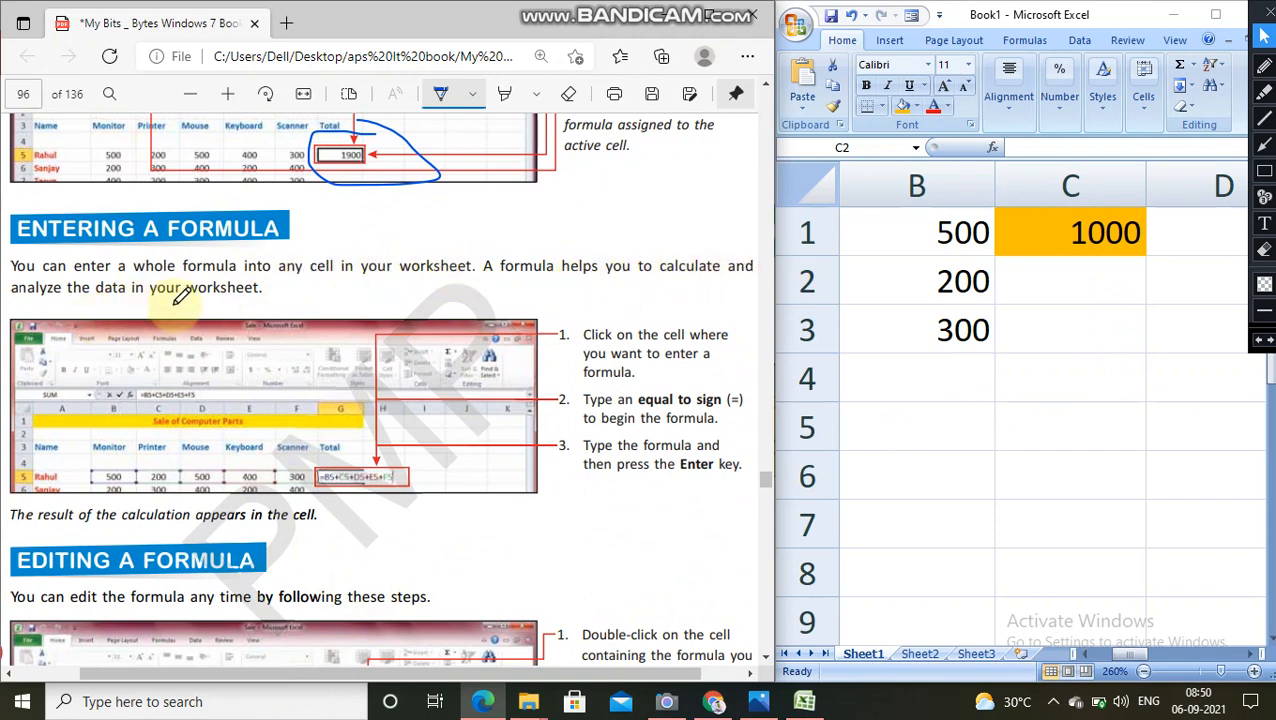
{"action": "left_click_drag", "start_coordinate": [250, 299], "coordinate": [303, 289]}
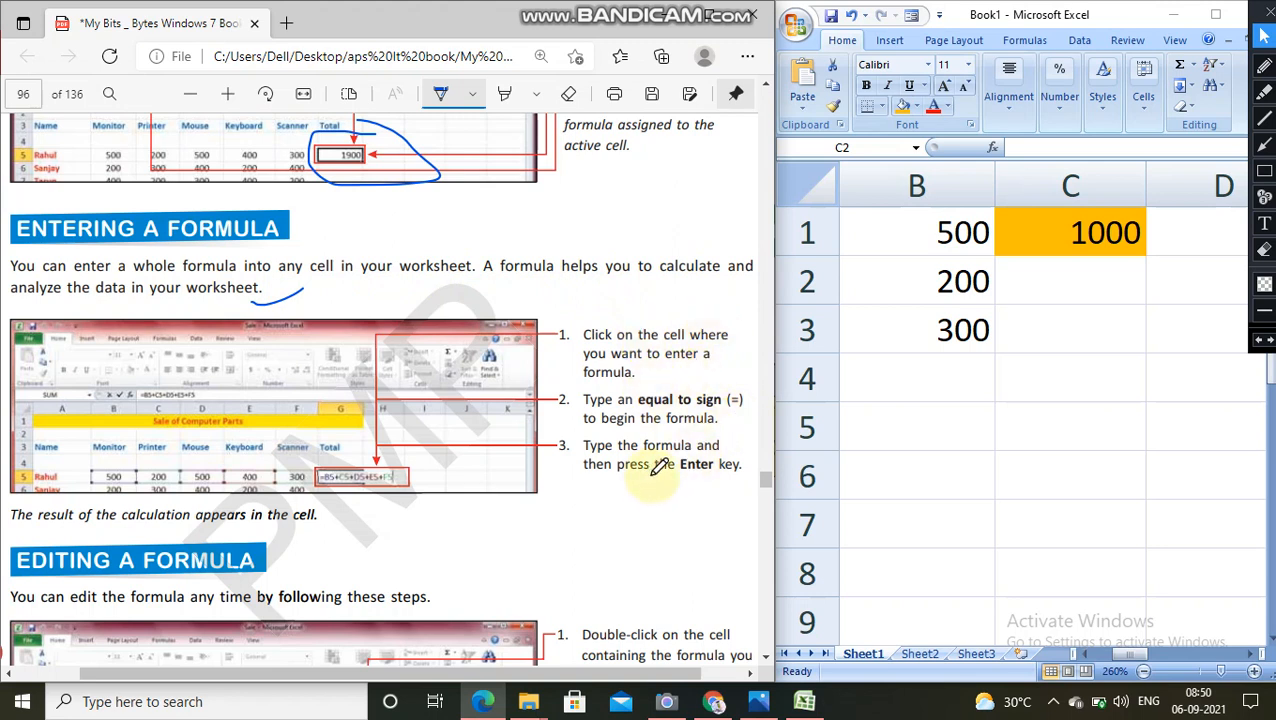
{"action": "scroll", "coordinate": [421, 441], "scroll_direction": "down", "scroll_amount": 5}
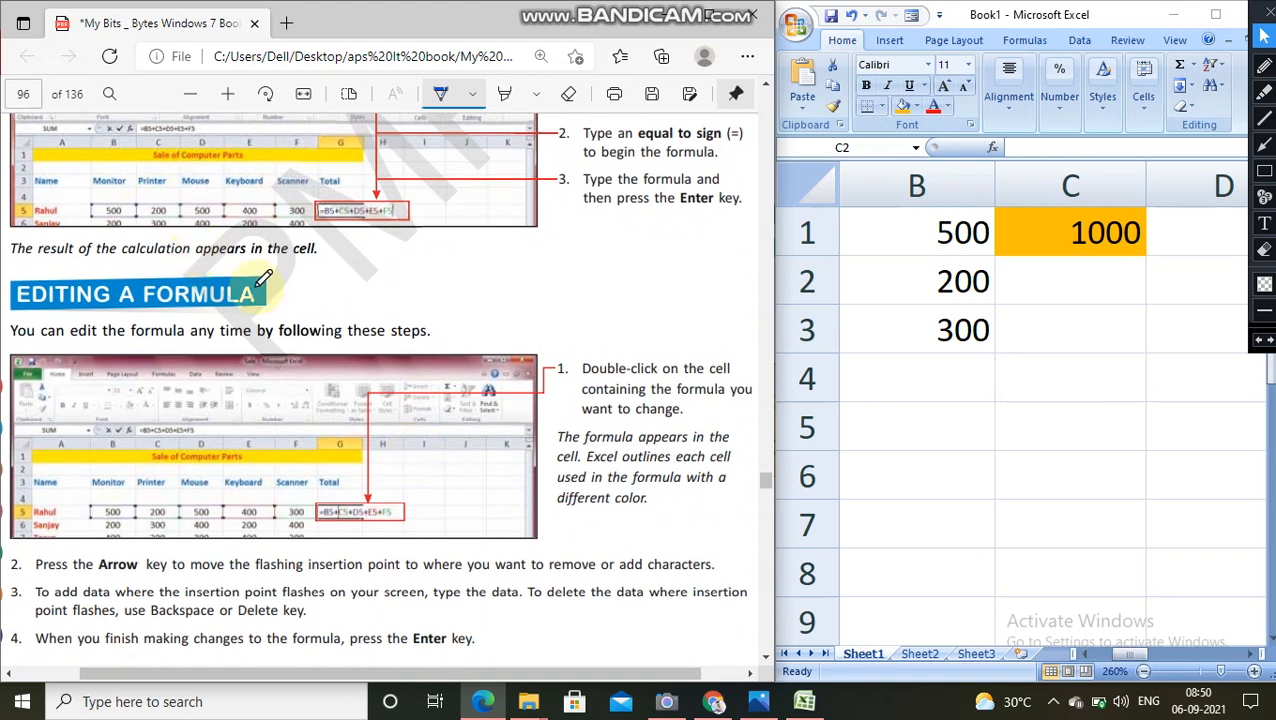
{"action": "left_click_drag", "start_coordinate": [268, 294], "coordinate": [350, 265]}
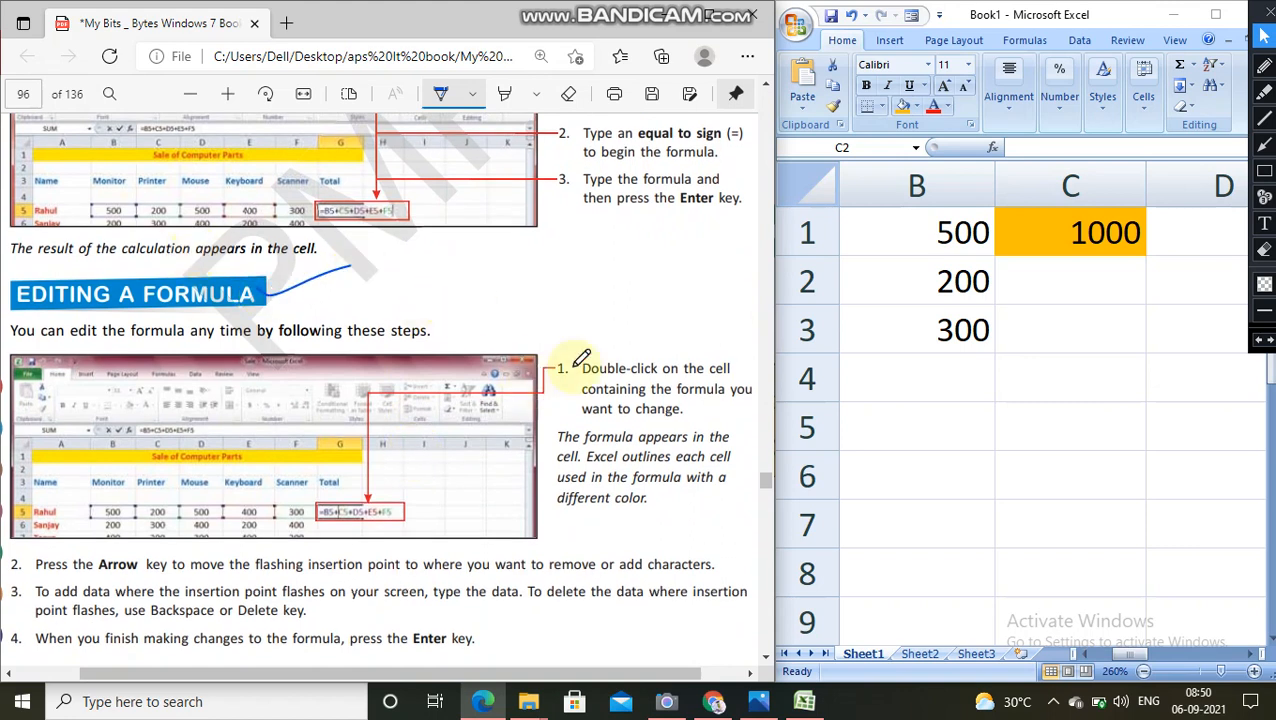
Step: Insert a new column before column B and enter 200, 300 and 500 in cells B1 to B3
{"action": "right_click", "coordinate": [988, 176]}
{"action": "left_click", "coordinate": [1040, 268]}
{"action": "left_click", "coordinate": [932, 240]}
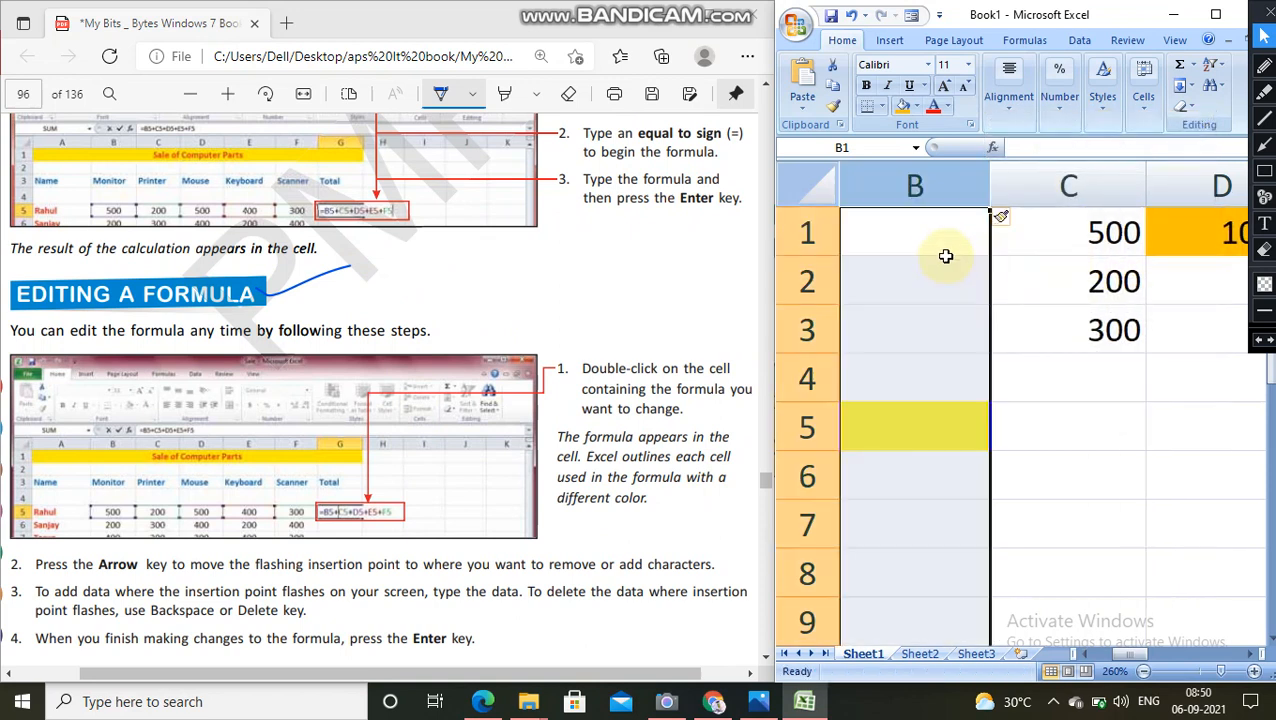
{"action": "type", "text": "200"}
{"action": "key", "text": "Return"}
{"action": "type", "text": "300"}
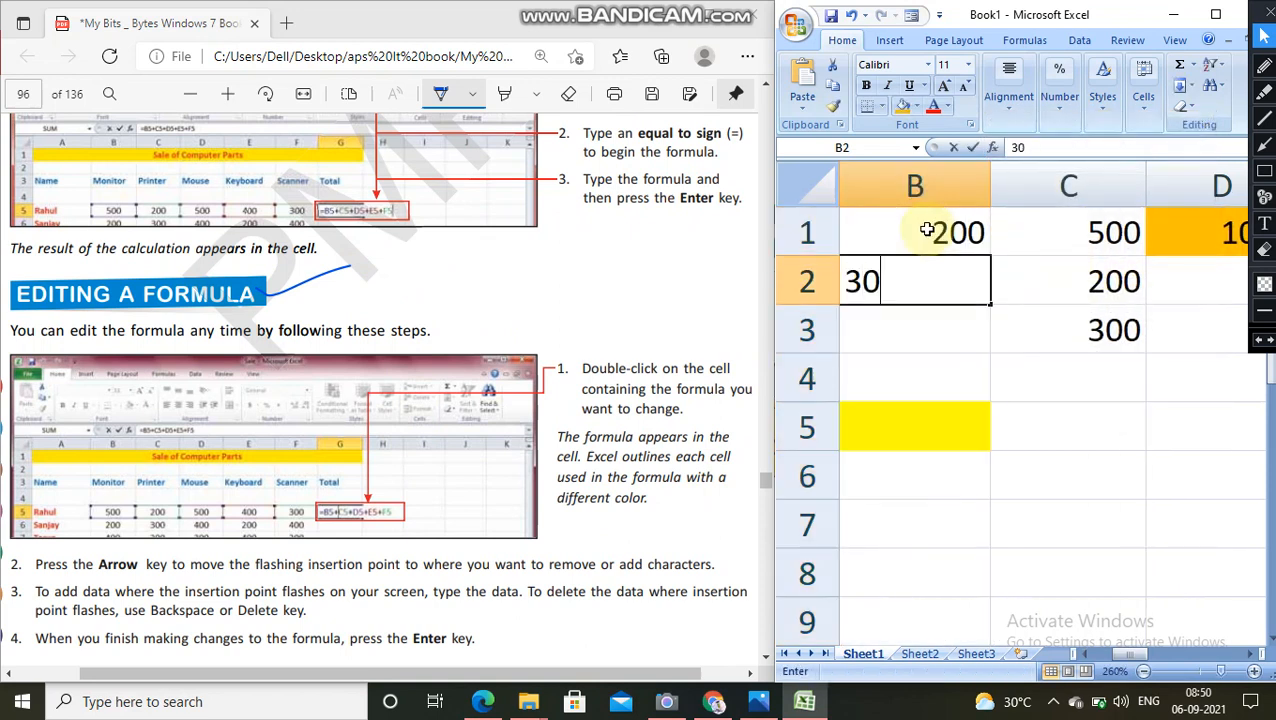
{"action": "key", "text": "Return"}
{"action": "type", "text": "500"}
{"action": "key", "text": "Return"}
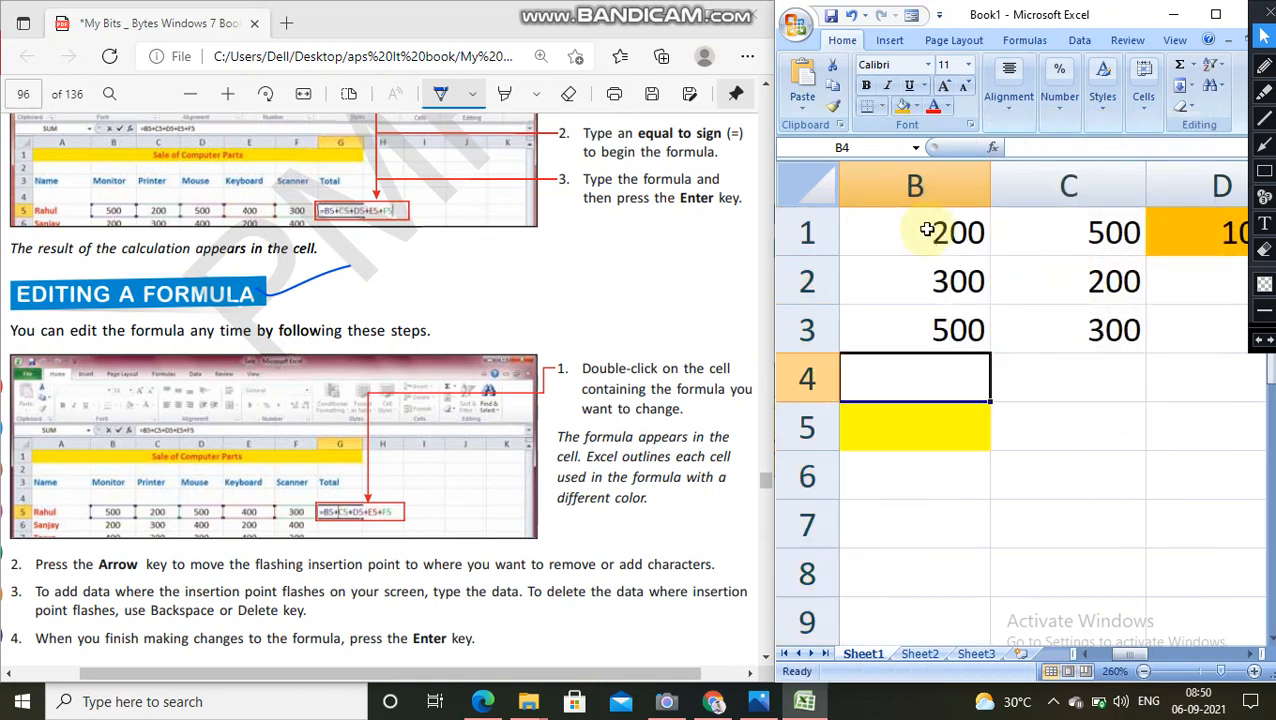
Step: Following the Editing a Formula steps, add b1 to the formula in orange cell D1 so it reads =A1+b1+C1
{"action": "scroll", "coordinate": [610, 365], "scroll_direction": "down", "scroll_amount": 3}
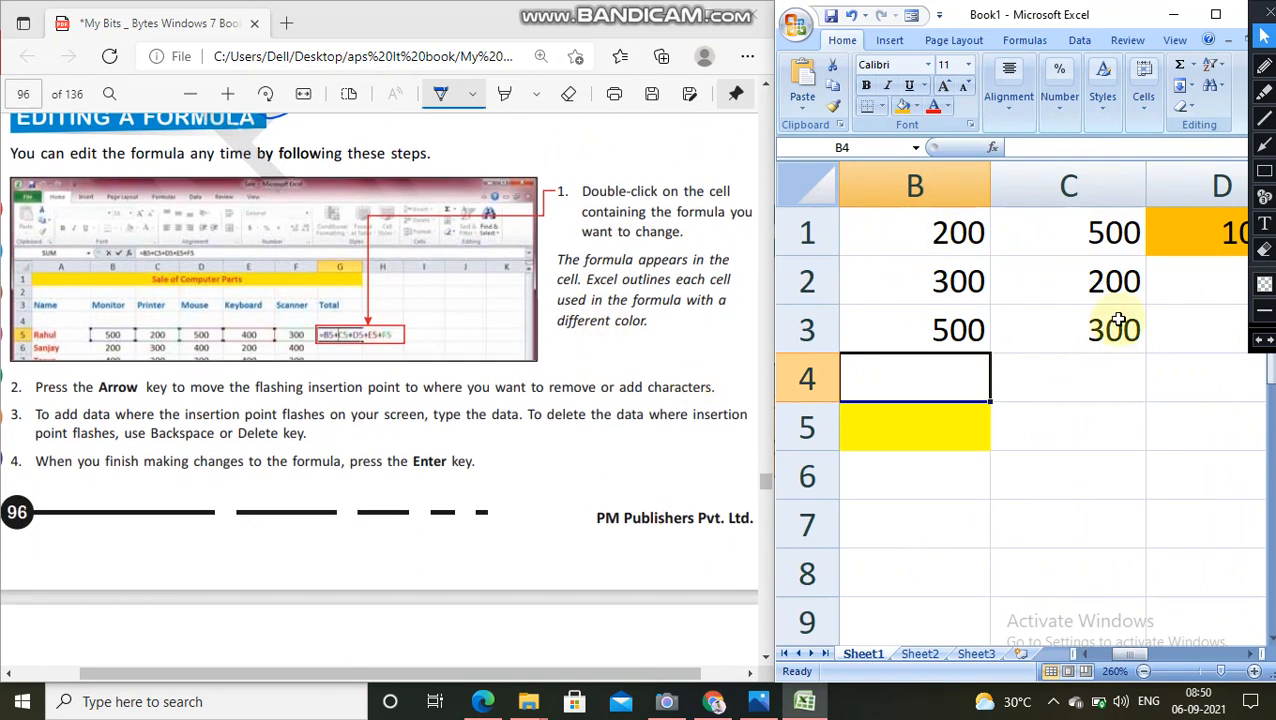
{"action": "double_click", "coordinate": [1210, 239]}
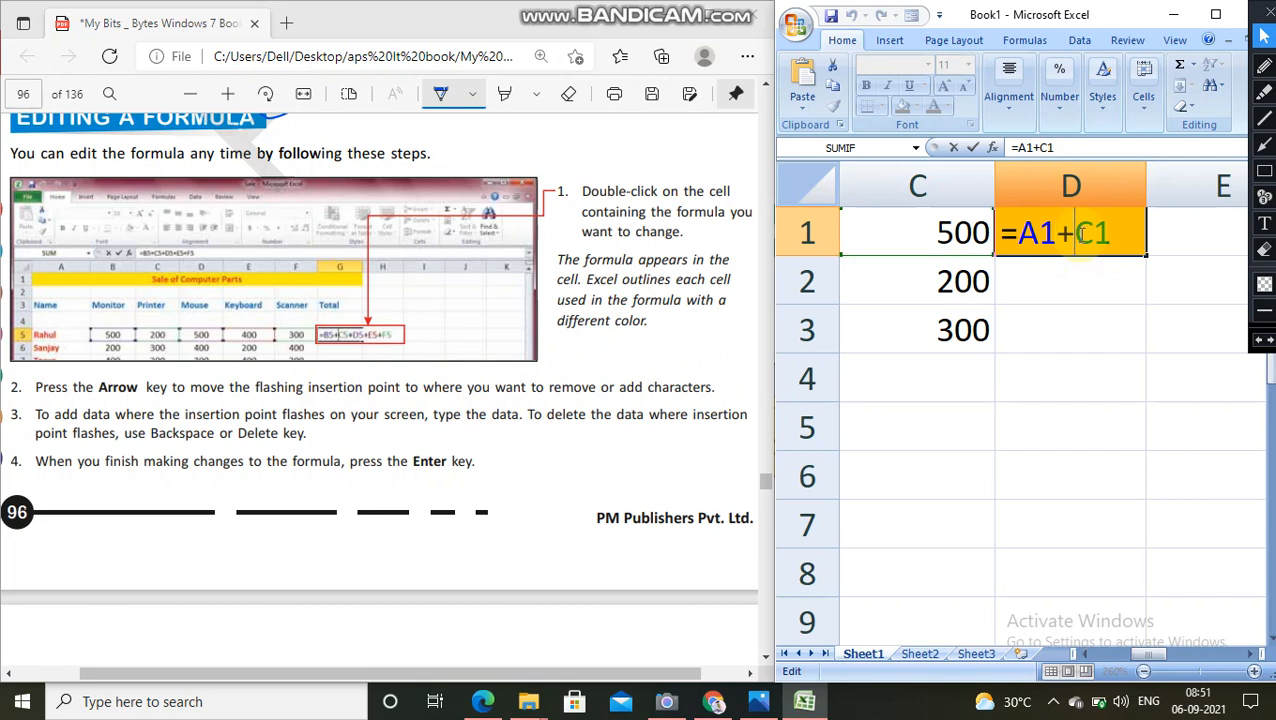
{"action": "type", "text": "b1+"}
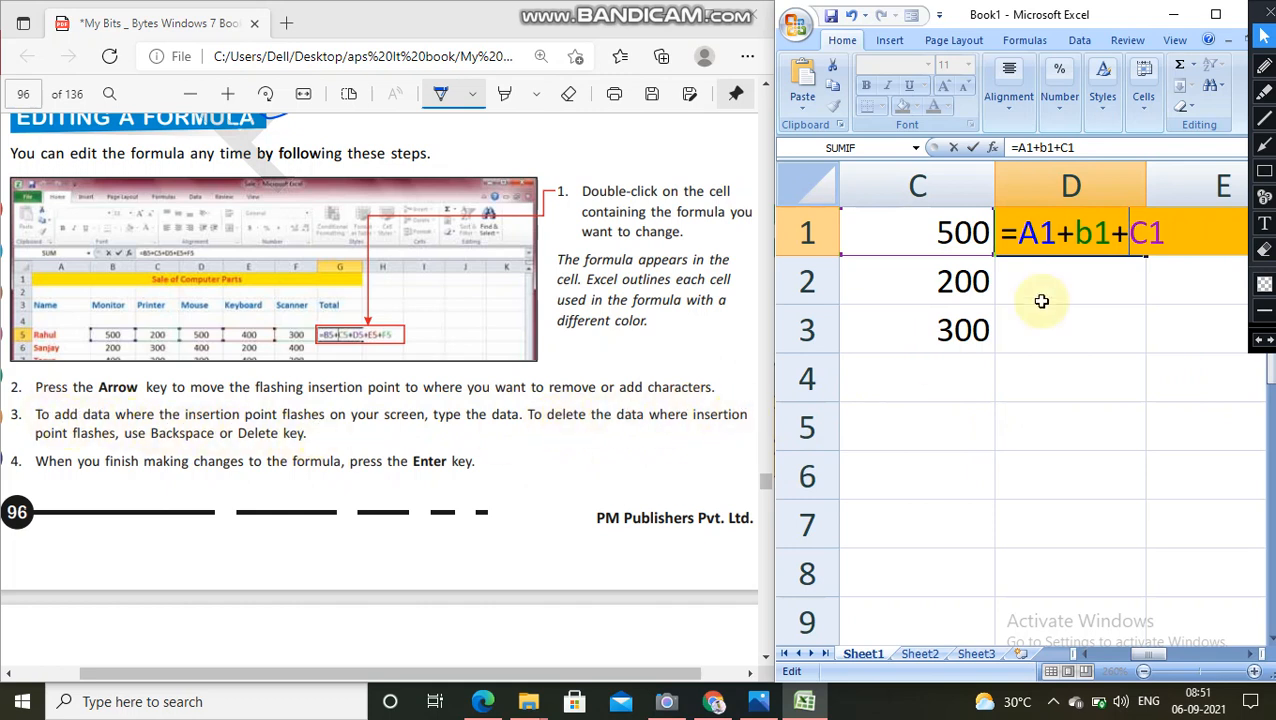
{"action": "key", "text": "BackSpace"}
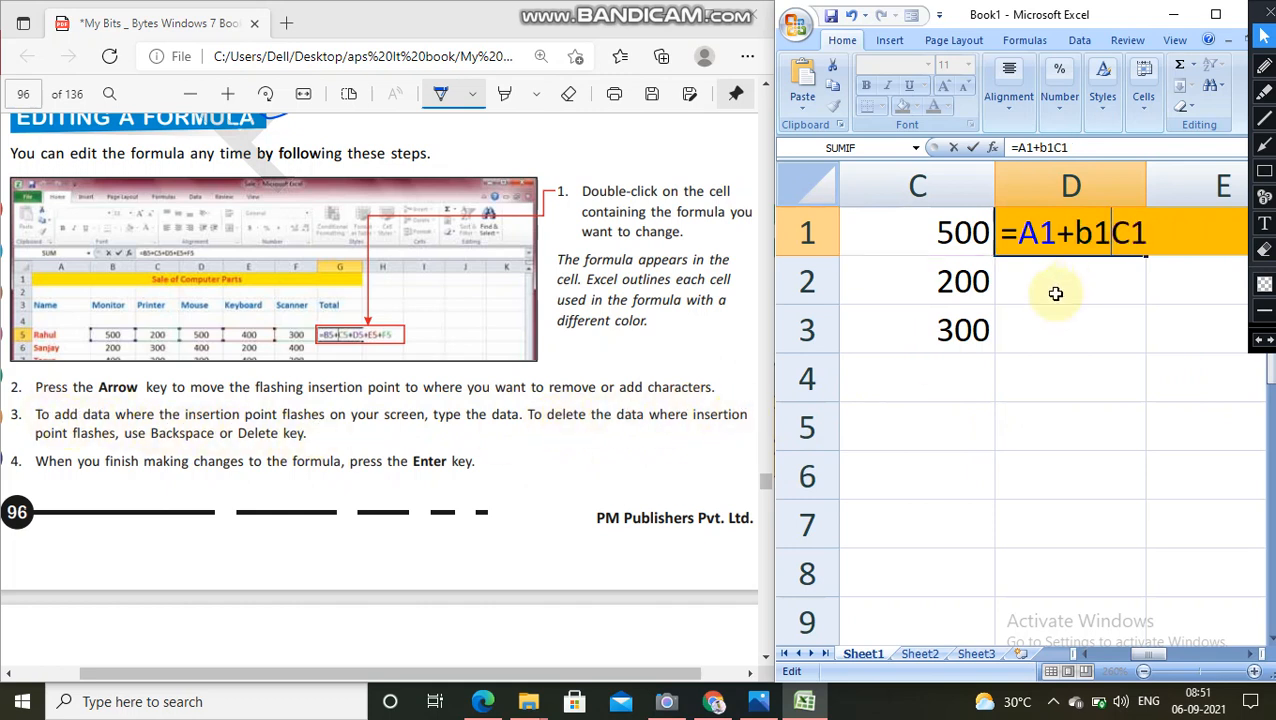
{"action": "type", "text": "+"}
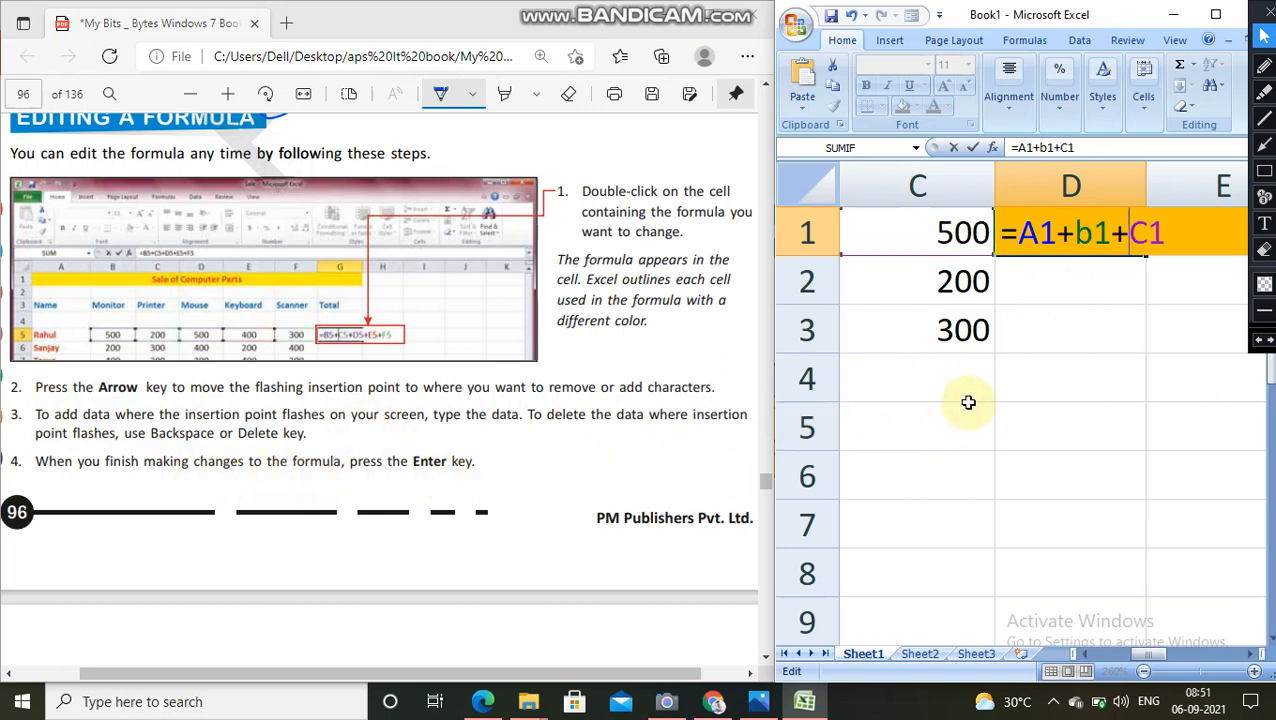
{"action": "key", "text": "Return"}
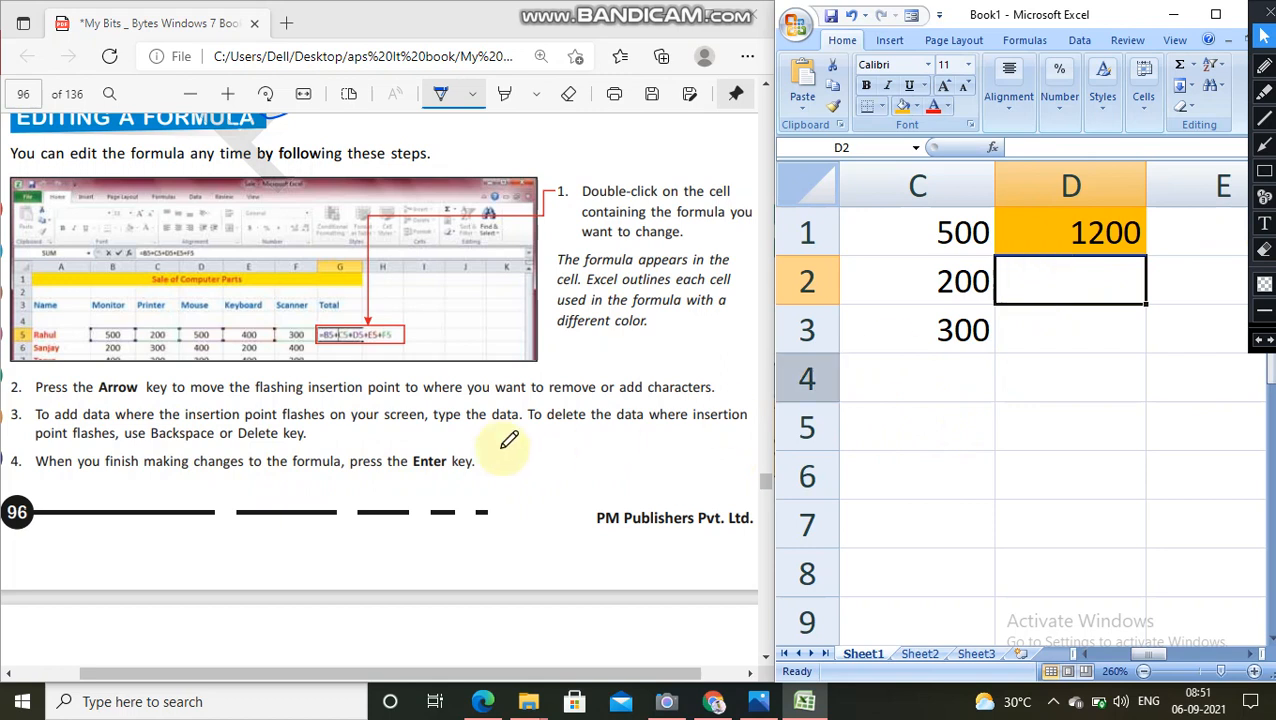
Step: Go through the Copying a Formula instructions on page 97 of the PDF and select the orange formula cell D1
{"action": "scroll", "coordinate": [323, 325], "scroll_direction": "down", "scroll_amount": 5}
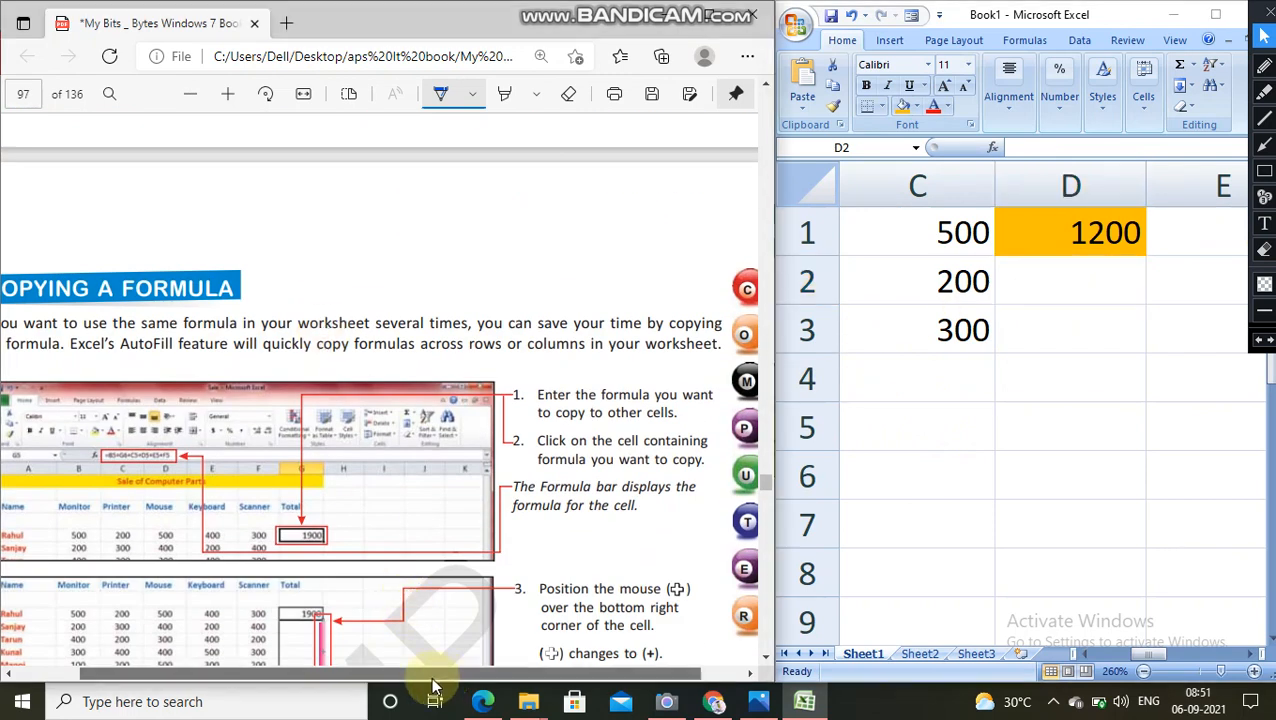
{"action": "left_click_drag", "start_coordinate": [427, 676], "coordinate": [365, 676]}
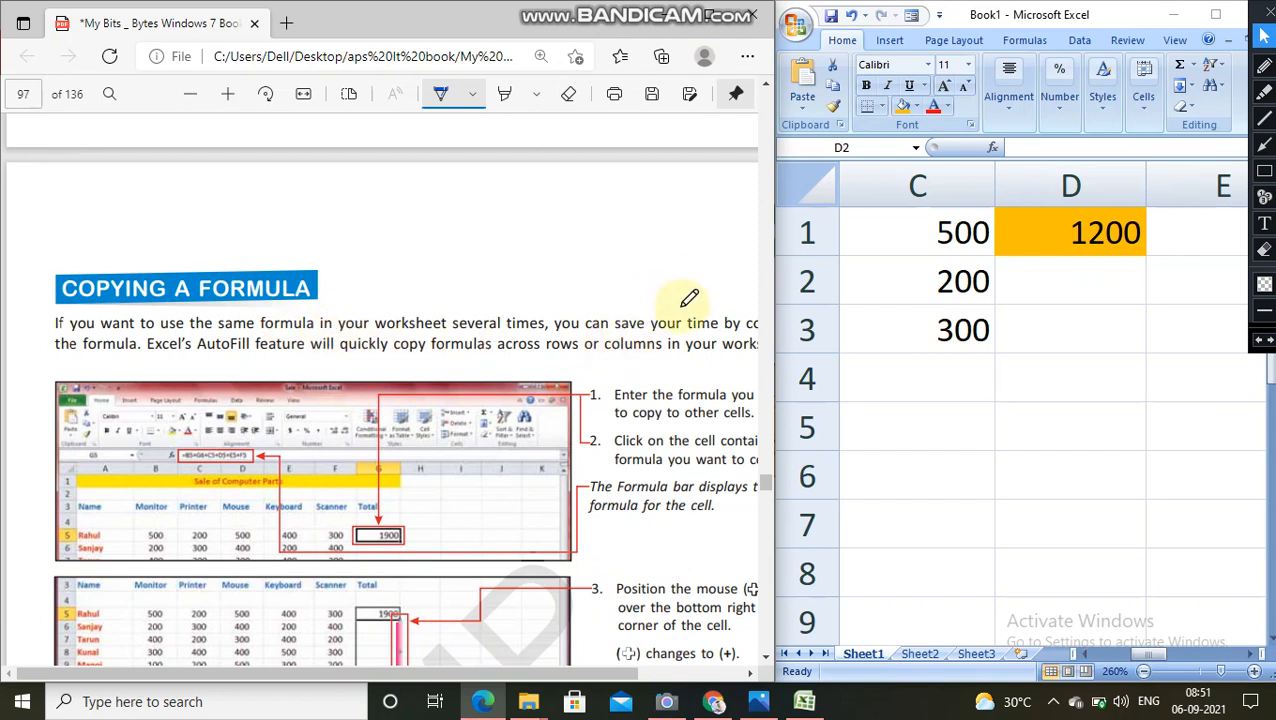
{"action": "left_click_drag", "start_coordinate": [590, 676], "coordinate": [686, 655]}
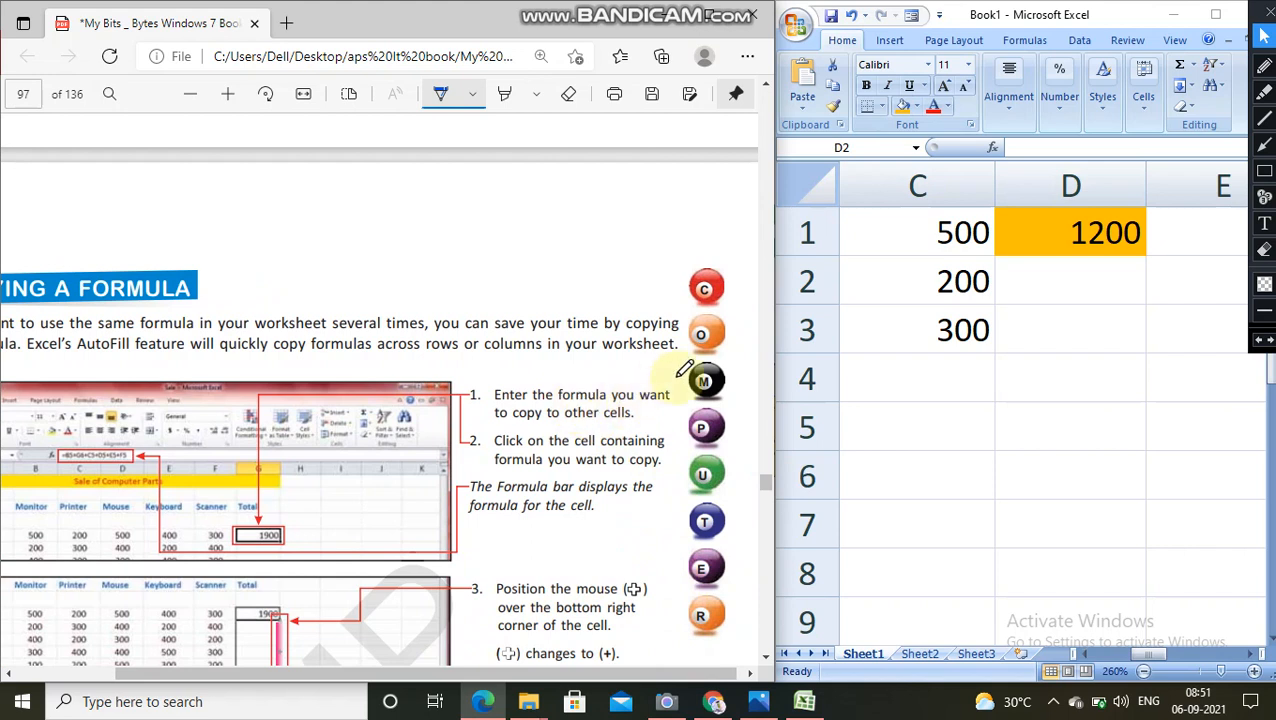
{"action": "left_click", "coordinate": [1124, 232]}
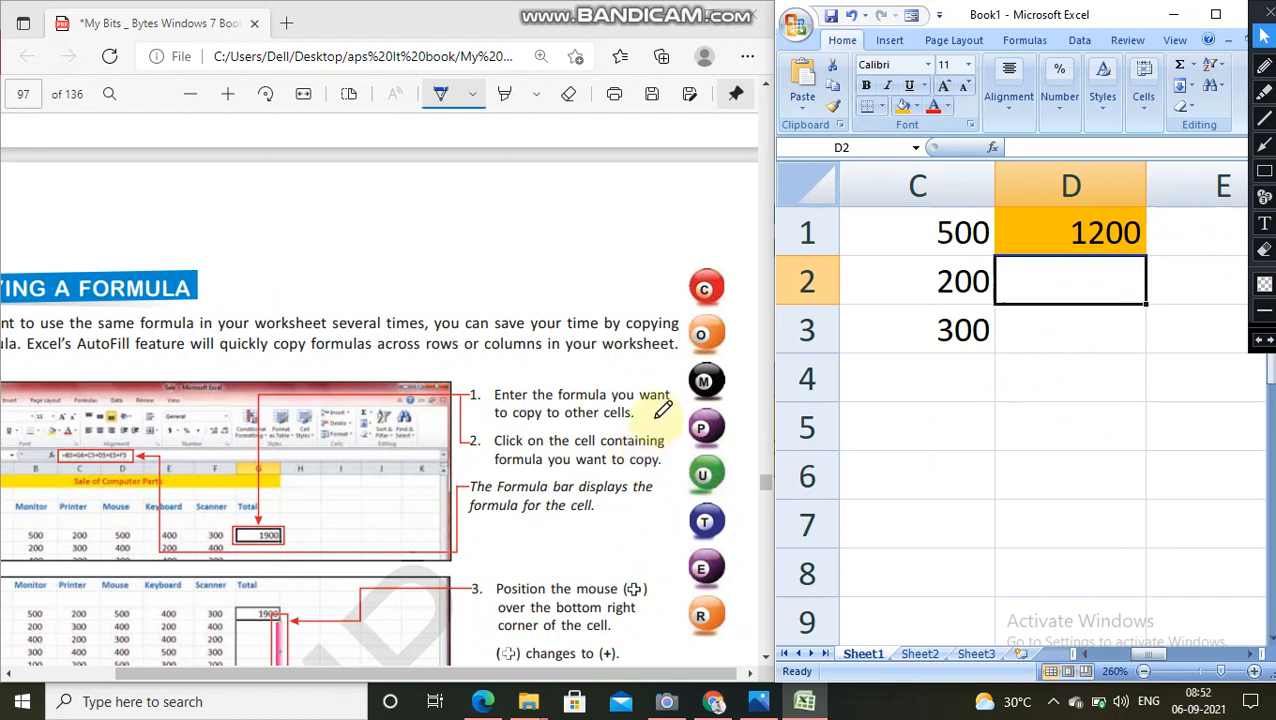
{"action": "scroll", "coordinate": [663, 410], "scroll_direction": "down", "scroll_amount": 3}
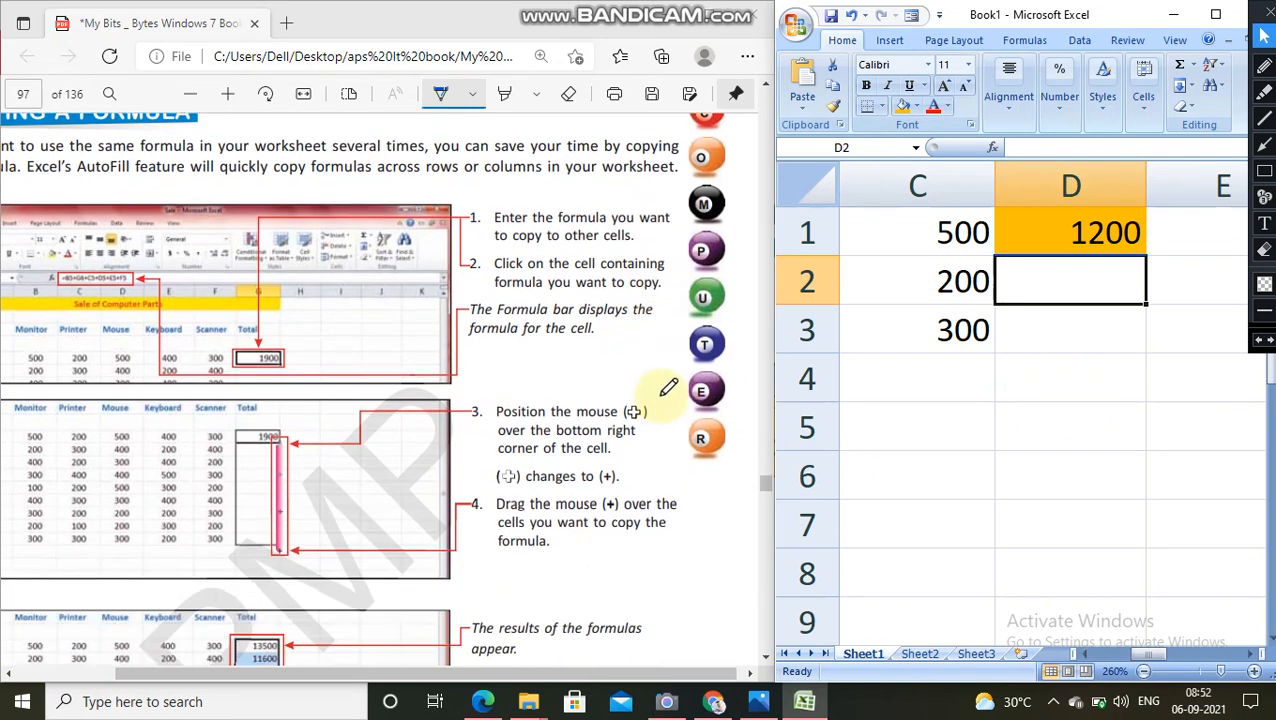
{"action": "left_click", "coordinate": [1112, 230]}
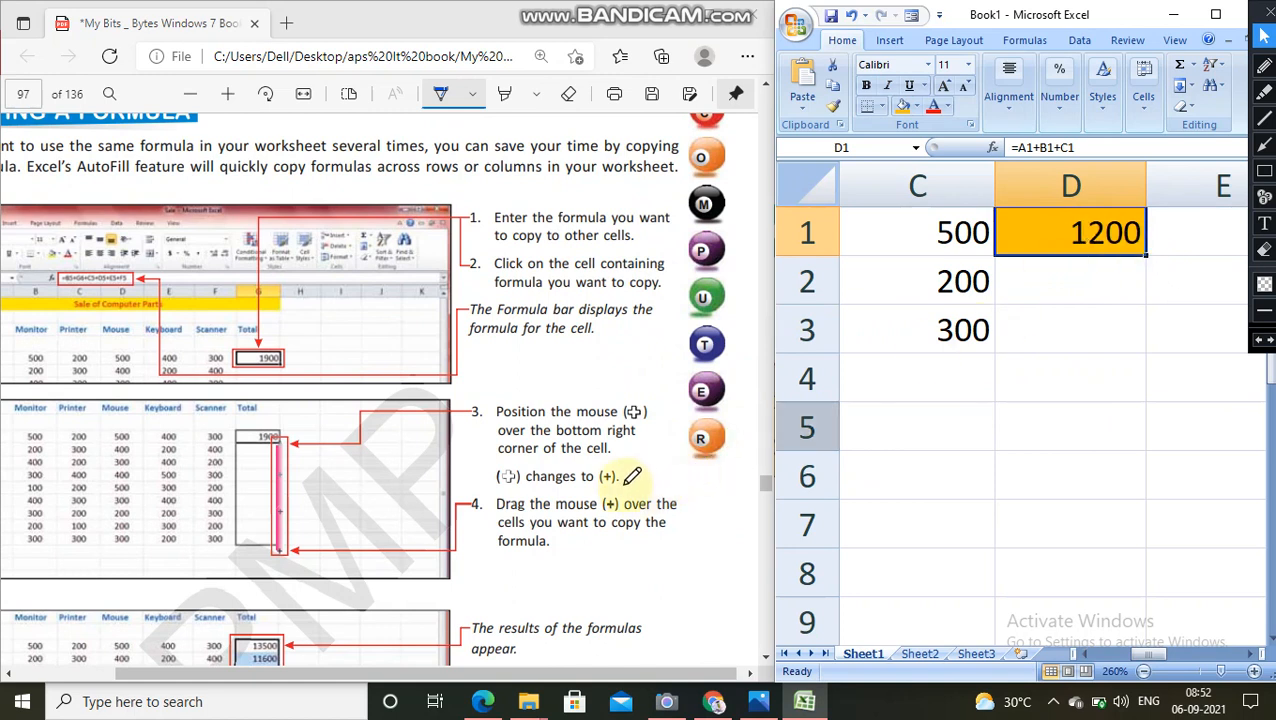
Step: Circle the (+) pointer symbol in step 3 of the Copying a Formula instructions
{"action": "mouse_move", "coordinate": [632, 467]}
{"action": "left_mouse_down"}
{"action": "mouse_move", "coordinate": [597, 481]}
{"action": "mouse_move", "coordinate": [628, 490]}
{"action": "mouse_move", "coordinate": [631, 462]}
{"action": "left_mouse_up"}
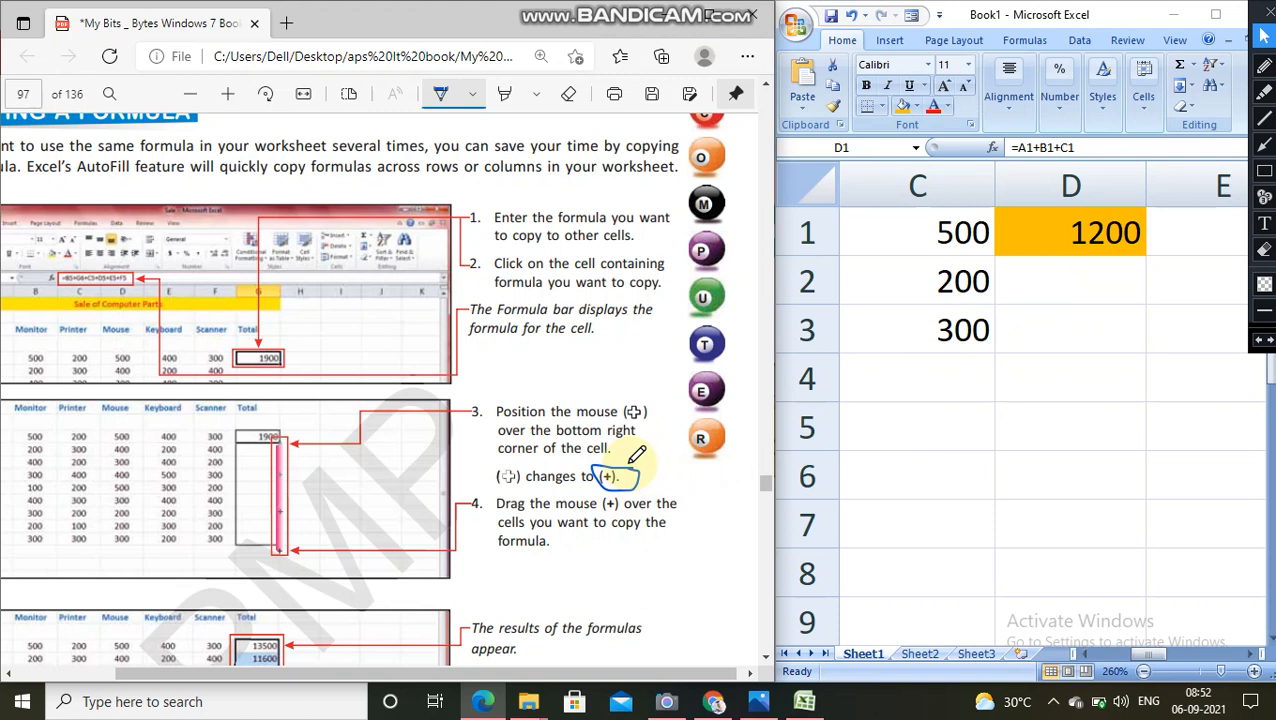
{"action": "scroll", "coordinate": [637, 455], "scroll_direction": "up", "scroll_amount": 2}
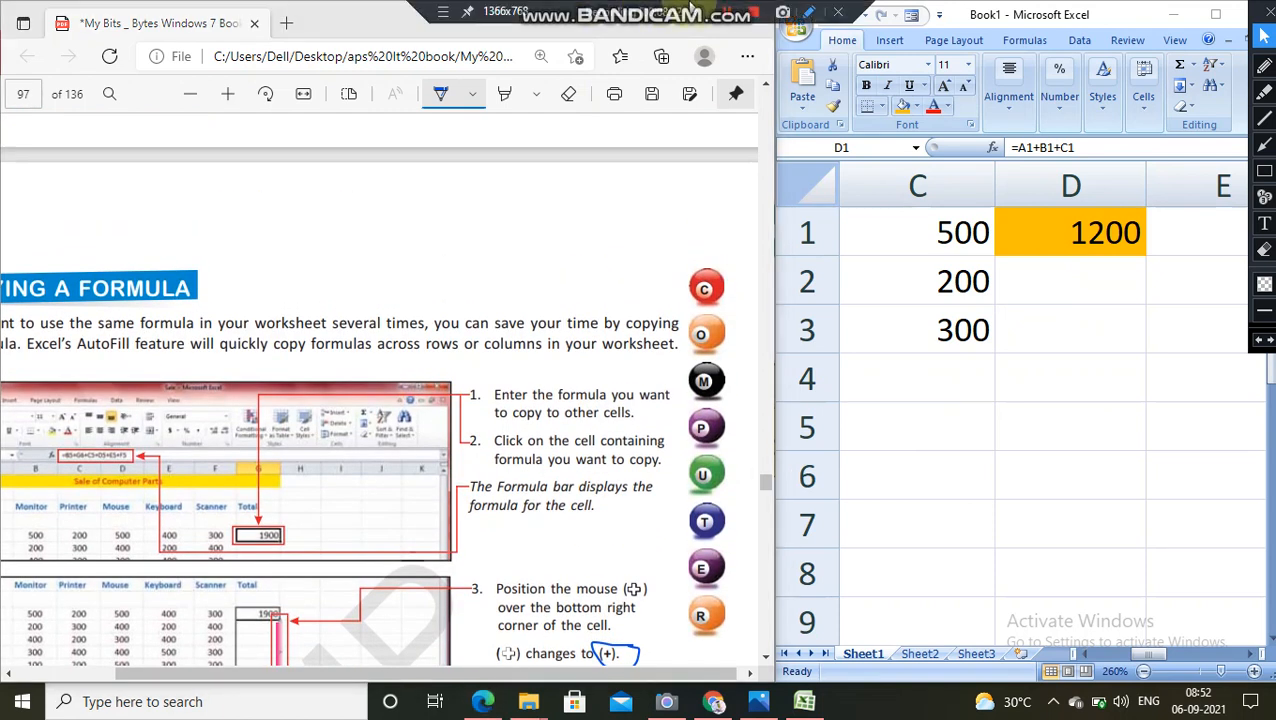
{"action": "left_click", "coordinate": [734, 16]}
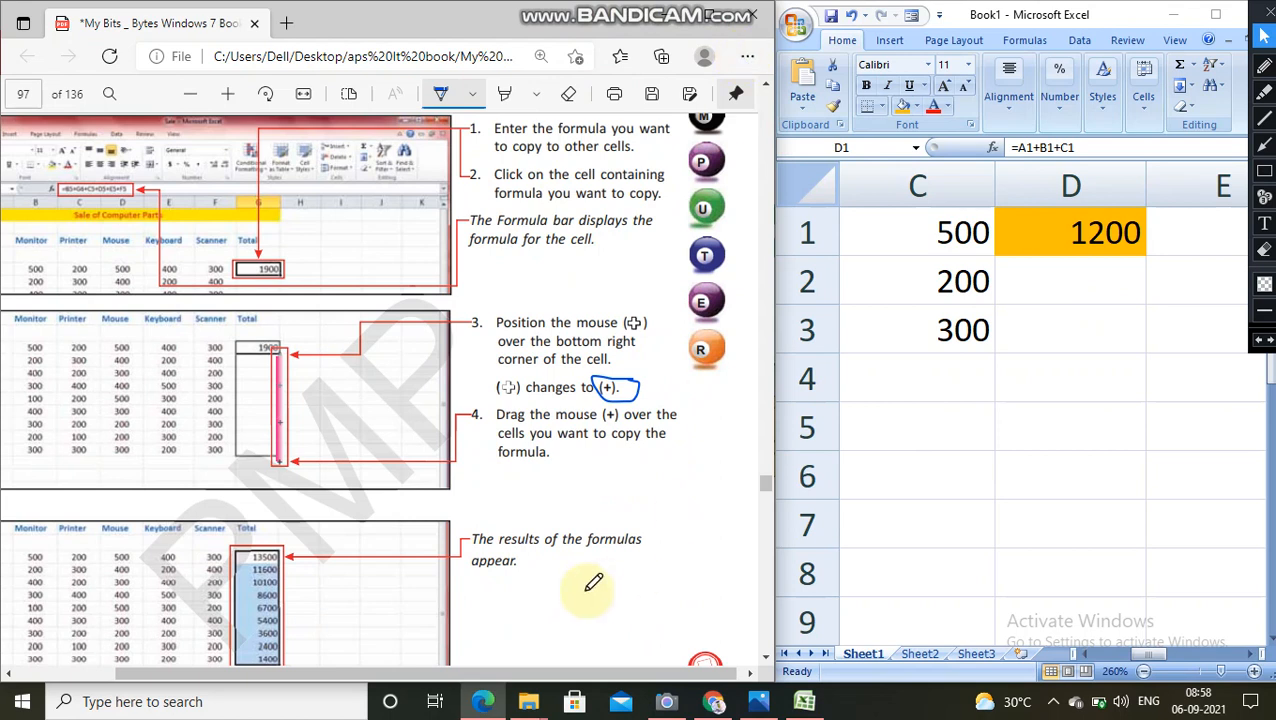
Step: Copy the formula from cell D1 down to cells D2 and D3 with AutoFill
{"action": "left_click", "coordinate": [1087, 235]}
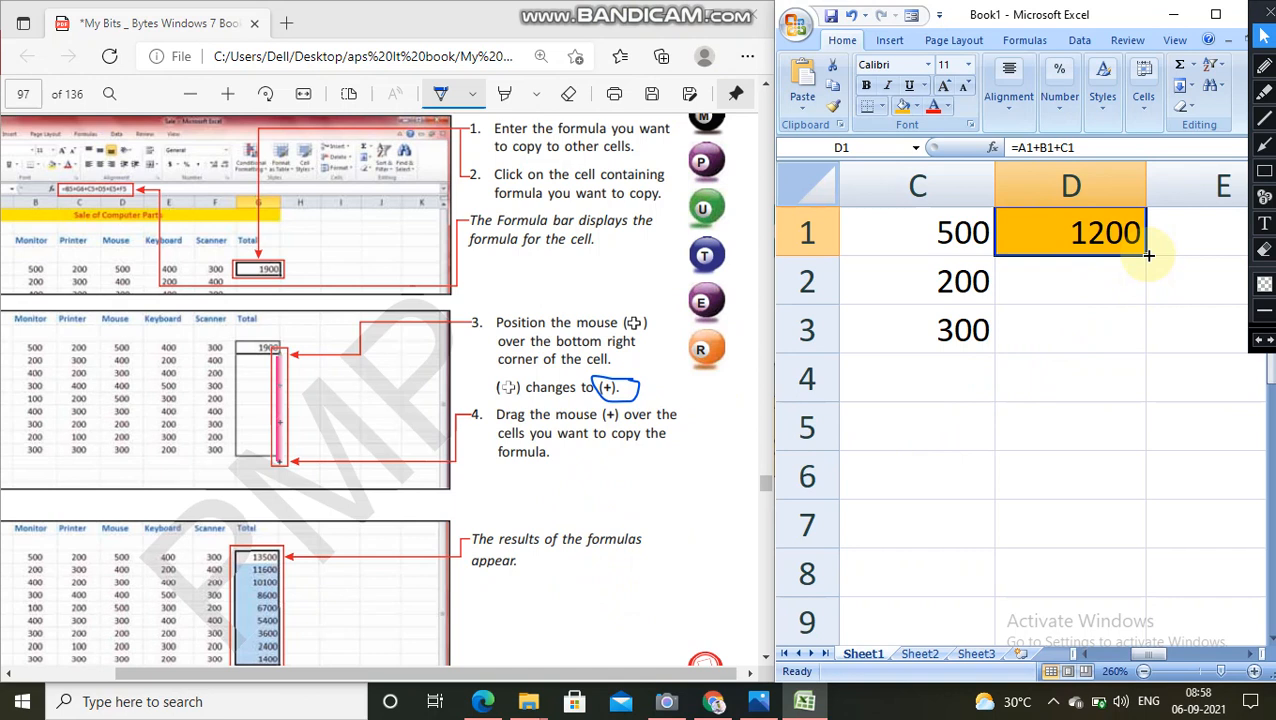
{"action": "left_click_drag", "start_coordinate": [1149, 256], "coordinate": [1139, 334]}
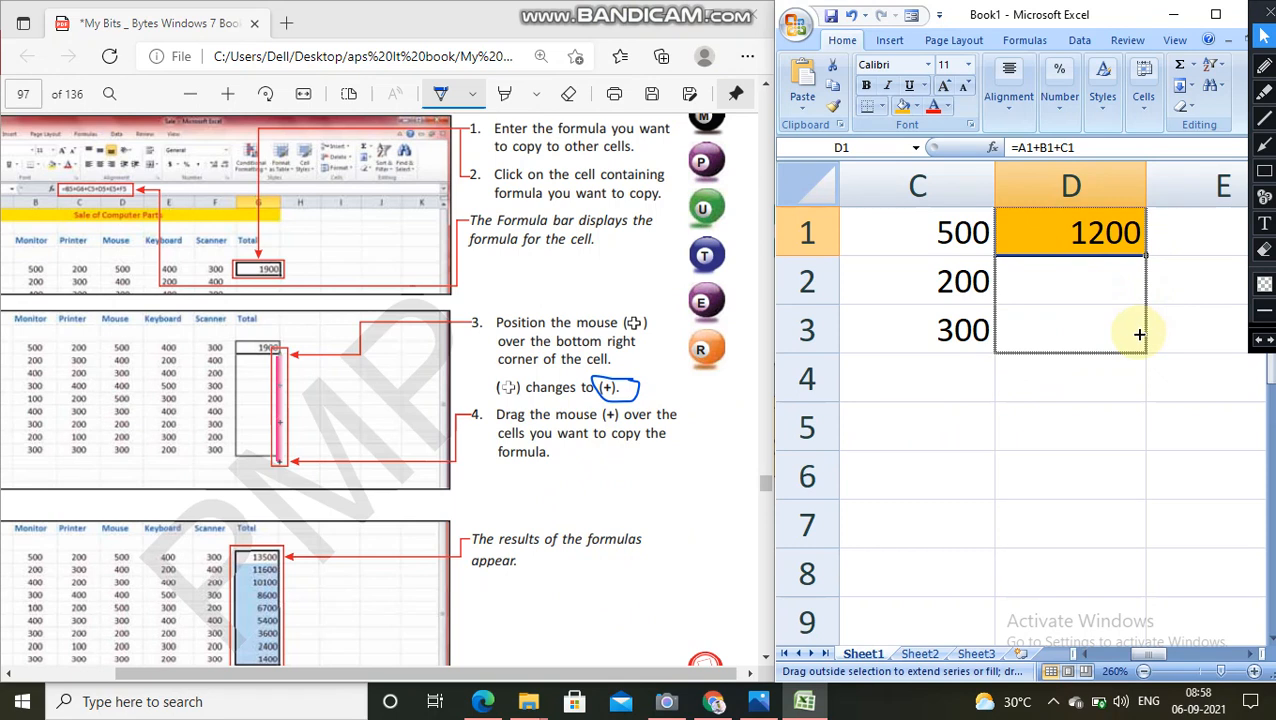
{"action": "left_click_drag", "start_coordinate": [1139, 334], "coordinate": [1137, 332]}
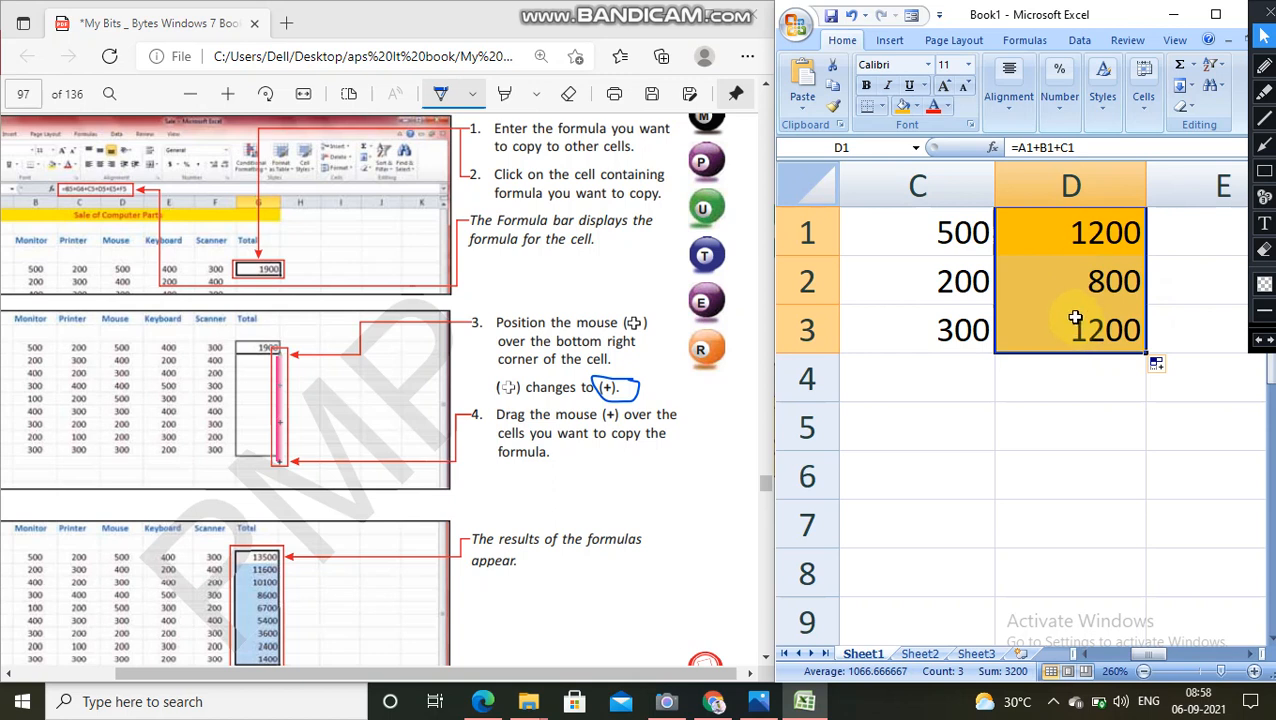
Step: Undo the last fill and copy the formula from cell D1 down to D2 and D3 again with AutoFill
{"action": "left_click", "coordinate": [851, 16]}
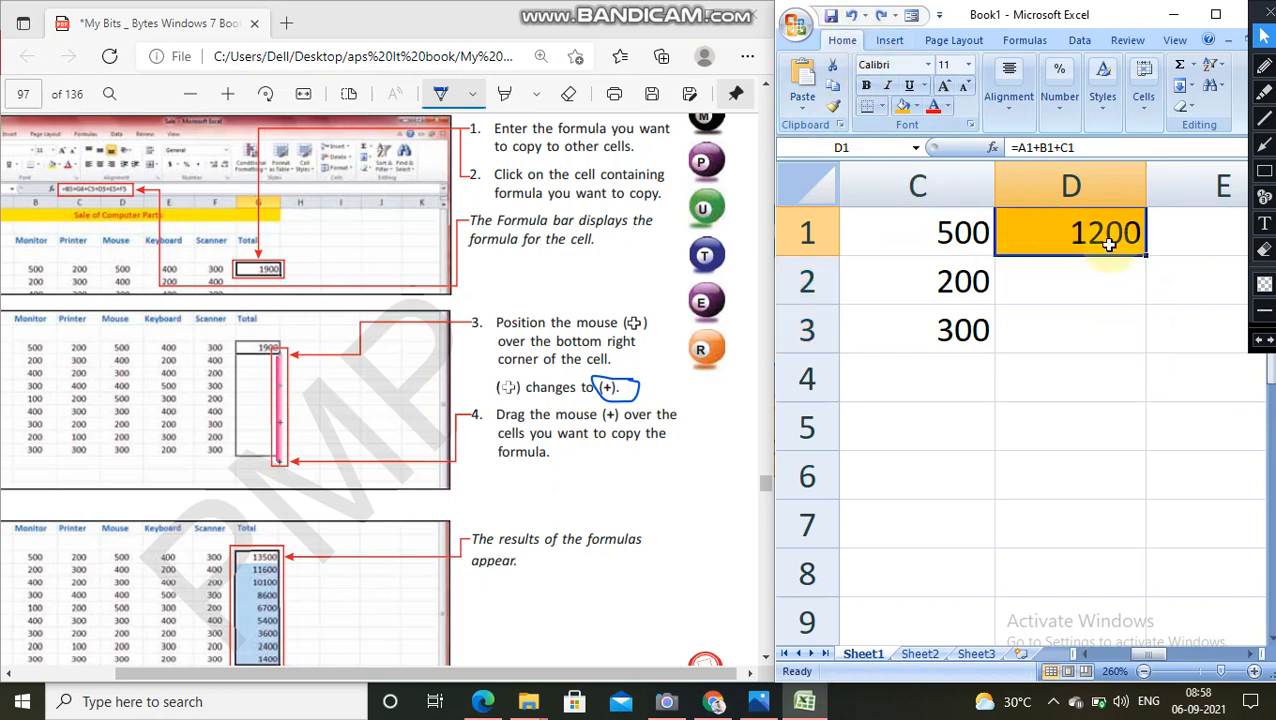
{"action": "left_click_drag", "start_coordinate": [1108, 244], "coordinate": [1094, 336]}
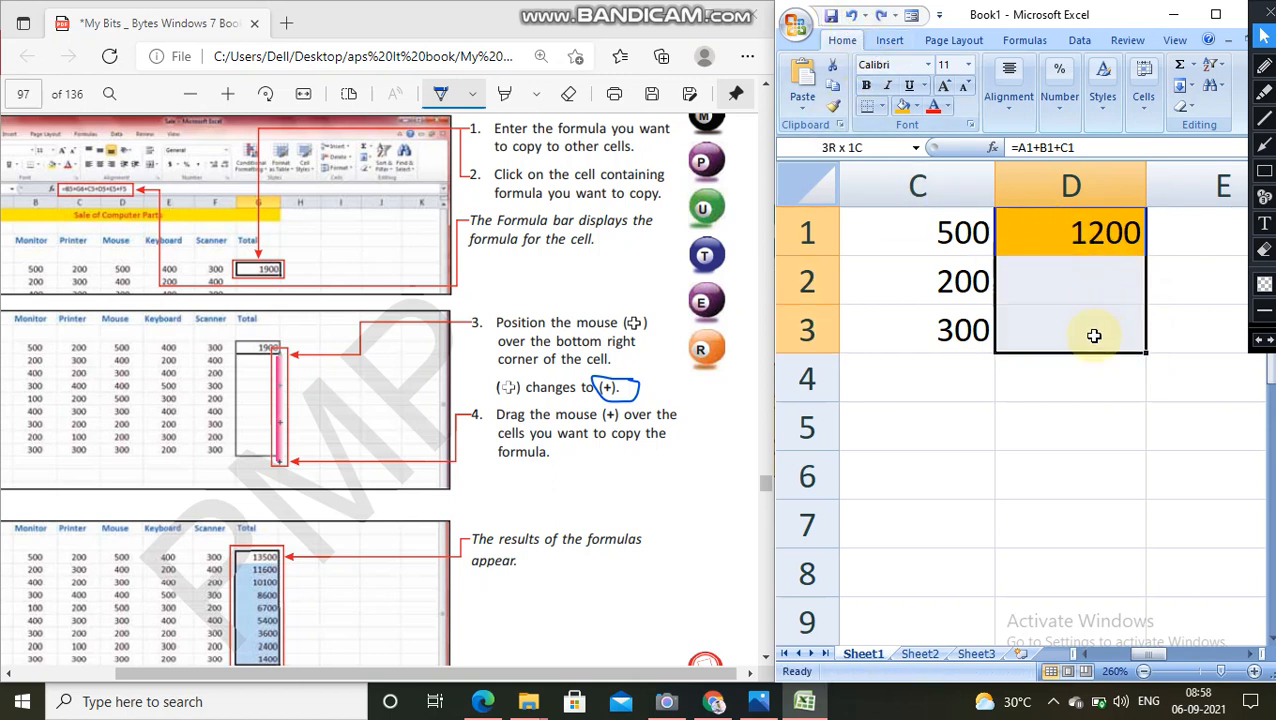
{"action": "left_click", "coordinate": [1178, 295]}
{"action": "left_click", "coordinate": [1106, 234]}
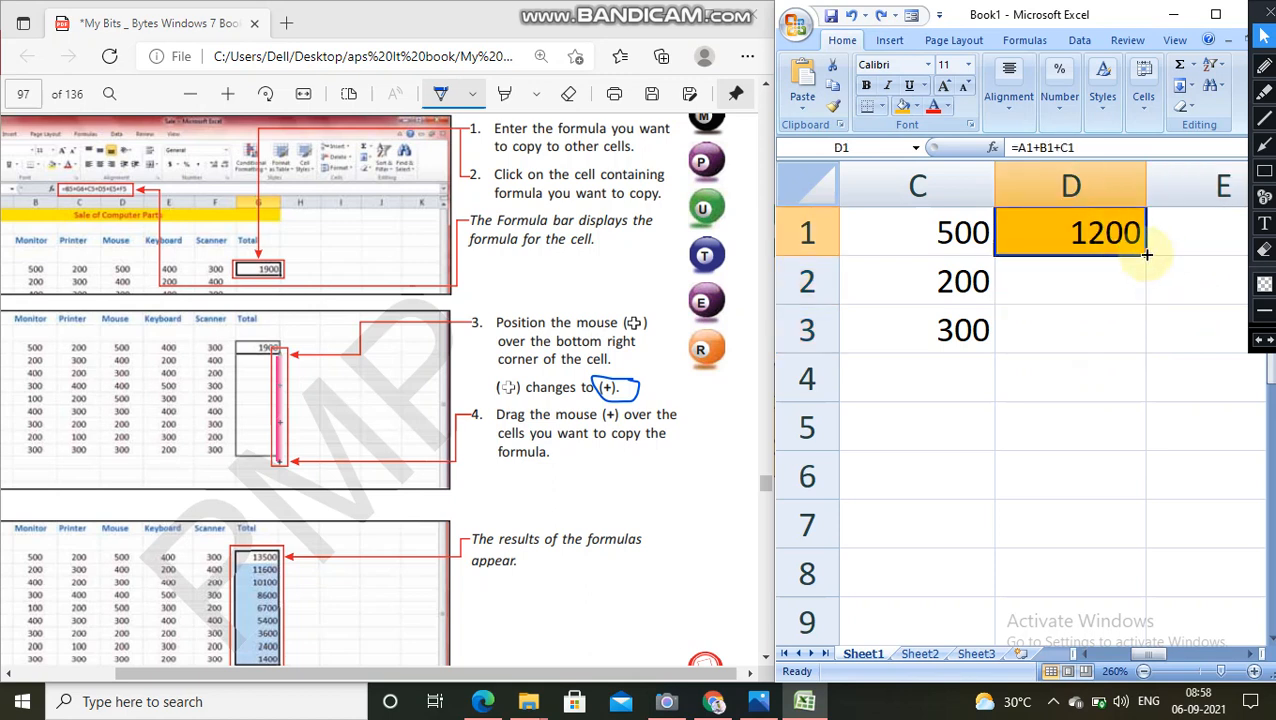
{"action": "left_click_drag", "start_coordinate": [1146, 255], "coordinate": [1141, 335]}
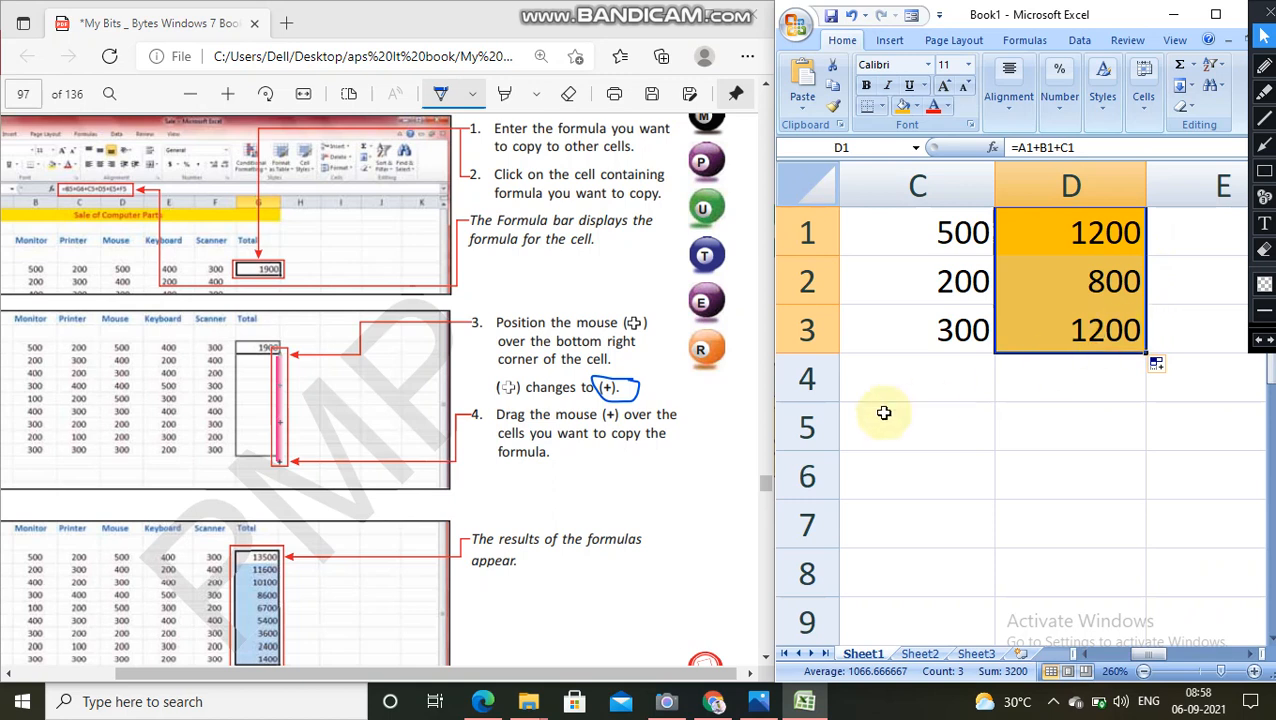
Step: Following step 5 of the Copying a Formula instructions, view the copied formulas in cells D2 and D3
{"action": "scroll", "coordinate": [507, 458], "scroll_direction": "down", "scroll_amount": 3}
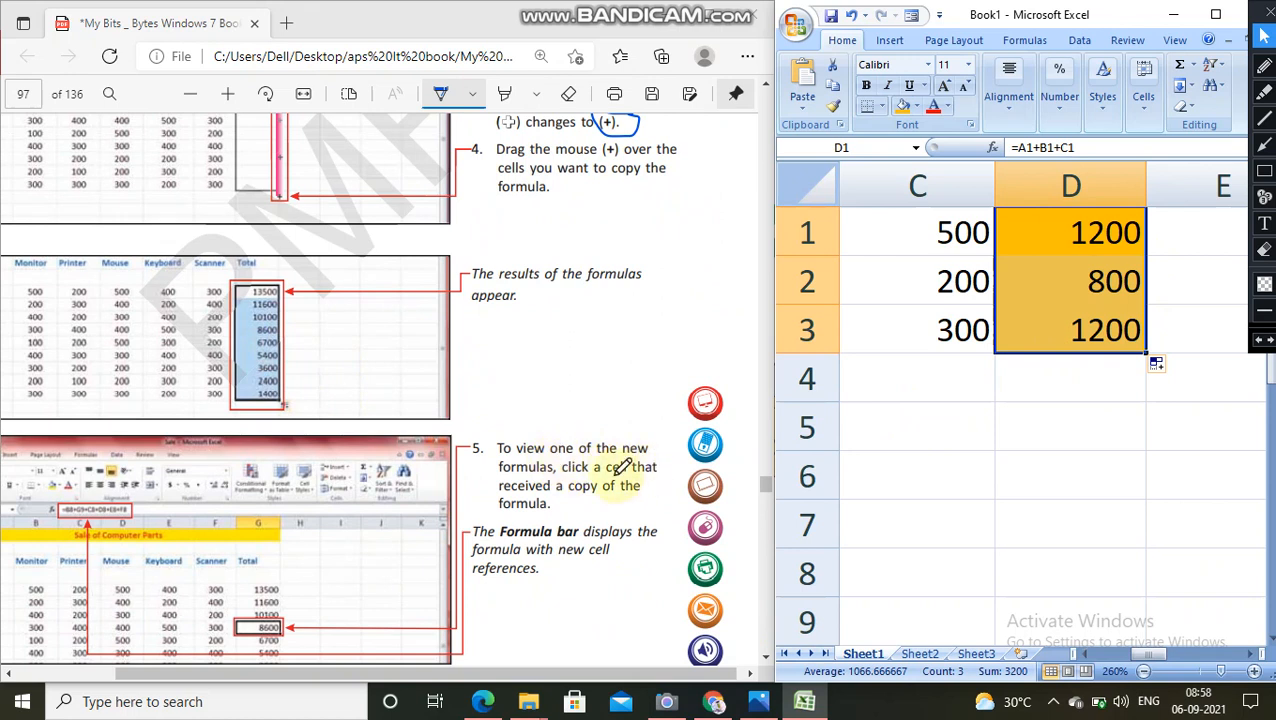
{"action": "scroll", "coordinate": [704, 398], "scroll_direction": "down", "scroll_amount": 3}
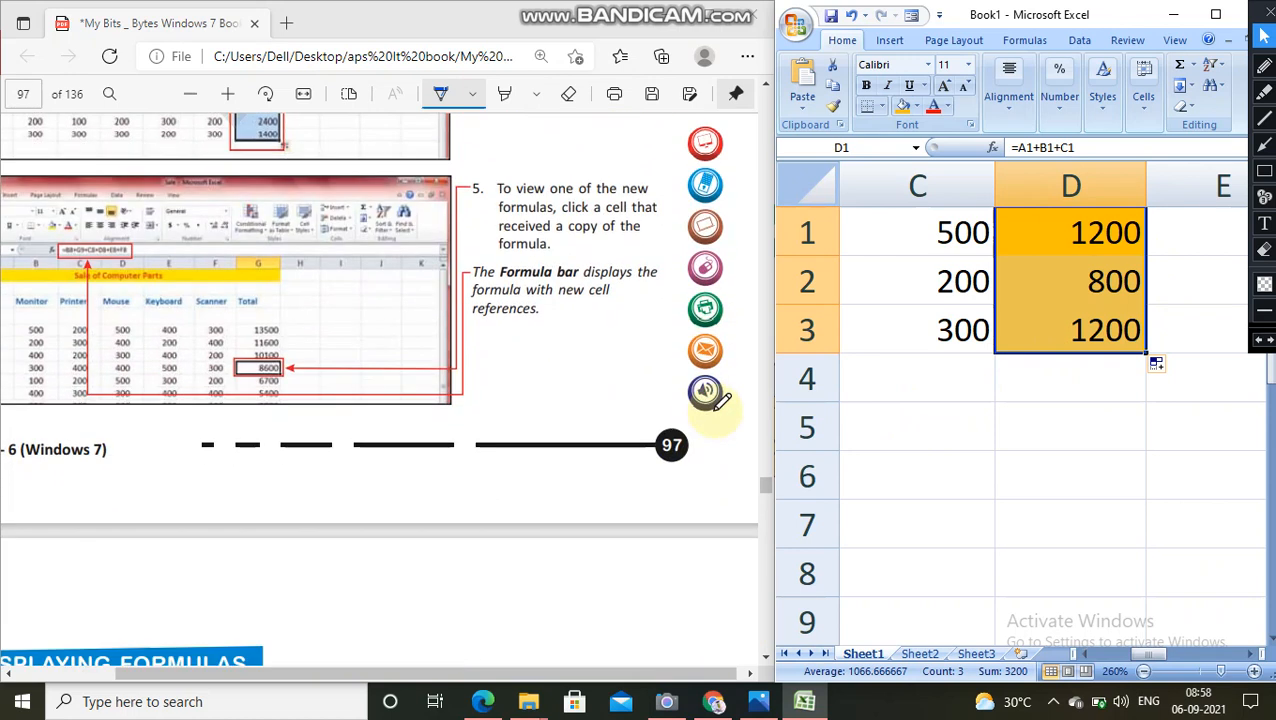
{"action": "double_click", "coordinate": [1092, 279]}
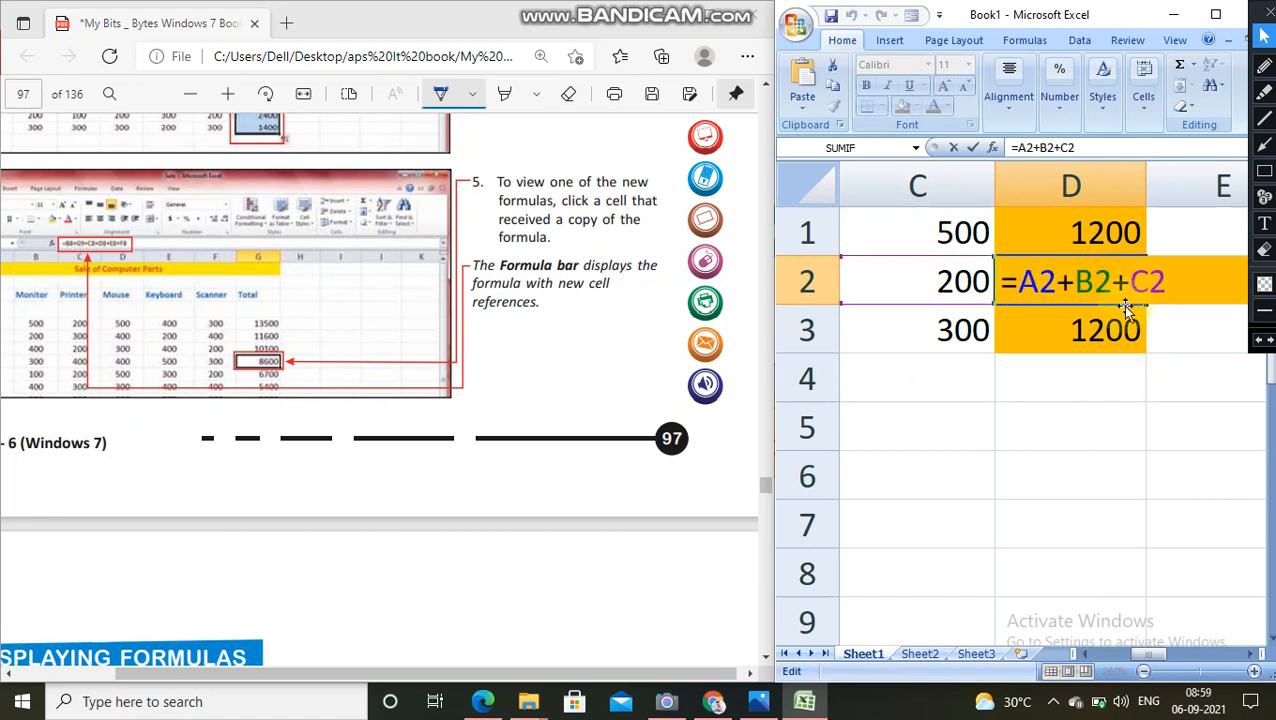
{"action": "double_click", "coordinate": [1055, 335]}
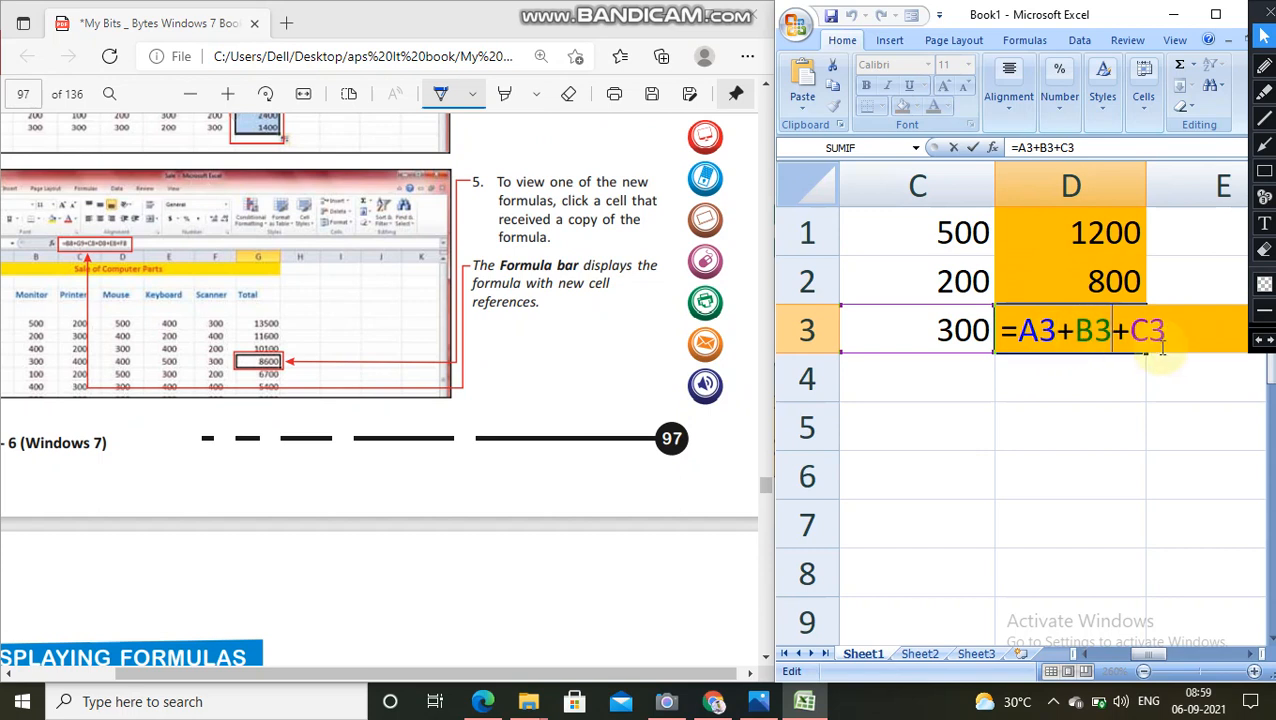
{"action": "left_click", "coordinate": [1082, 368]}
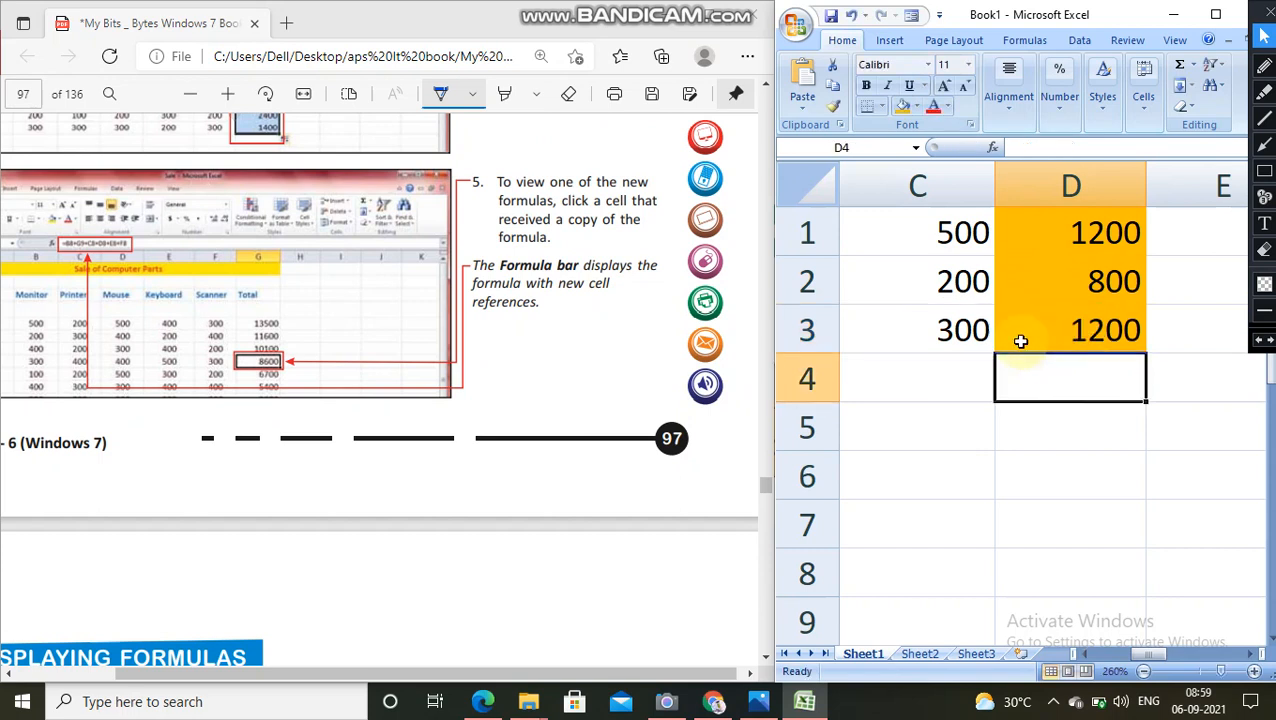
Step: Try changing the value in cell C2 to 600 and undo the change
{"action": "double_click", "coordinate": [940, 288]}
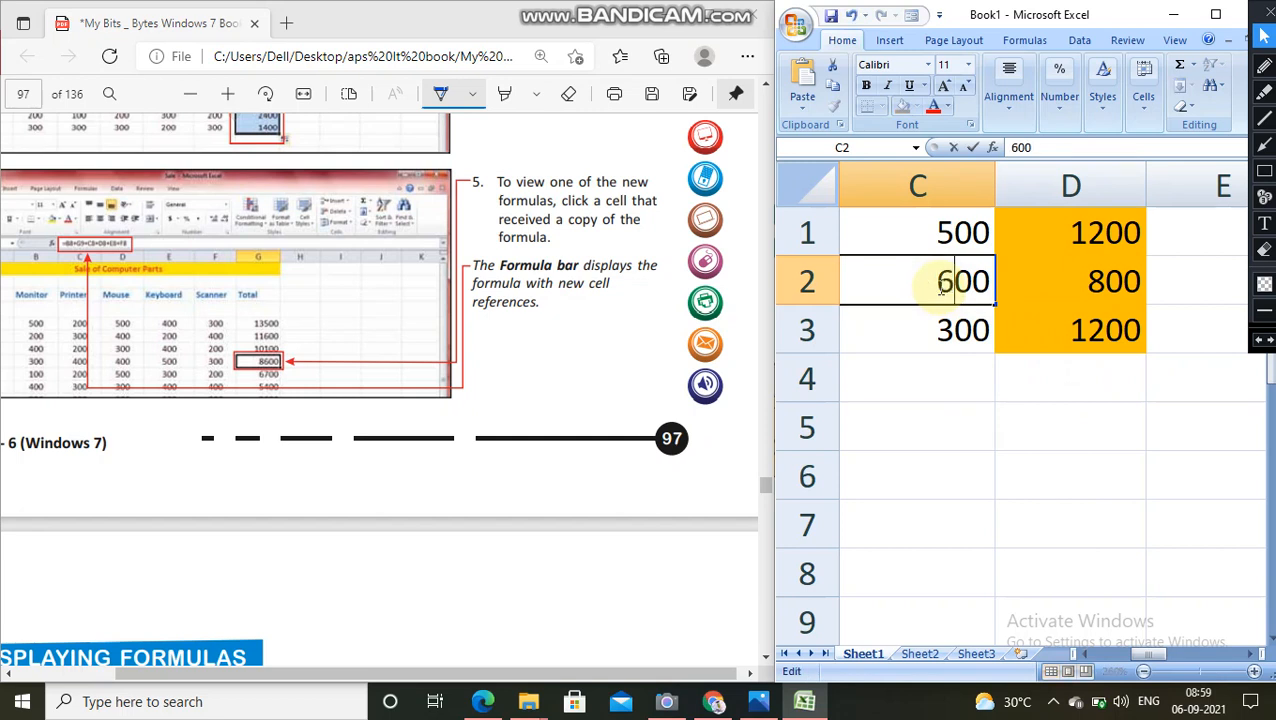
{"action": "key", "text": "Return"}
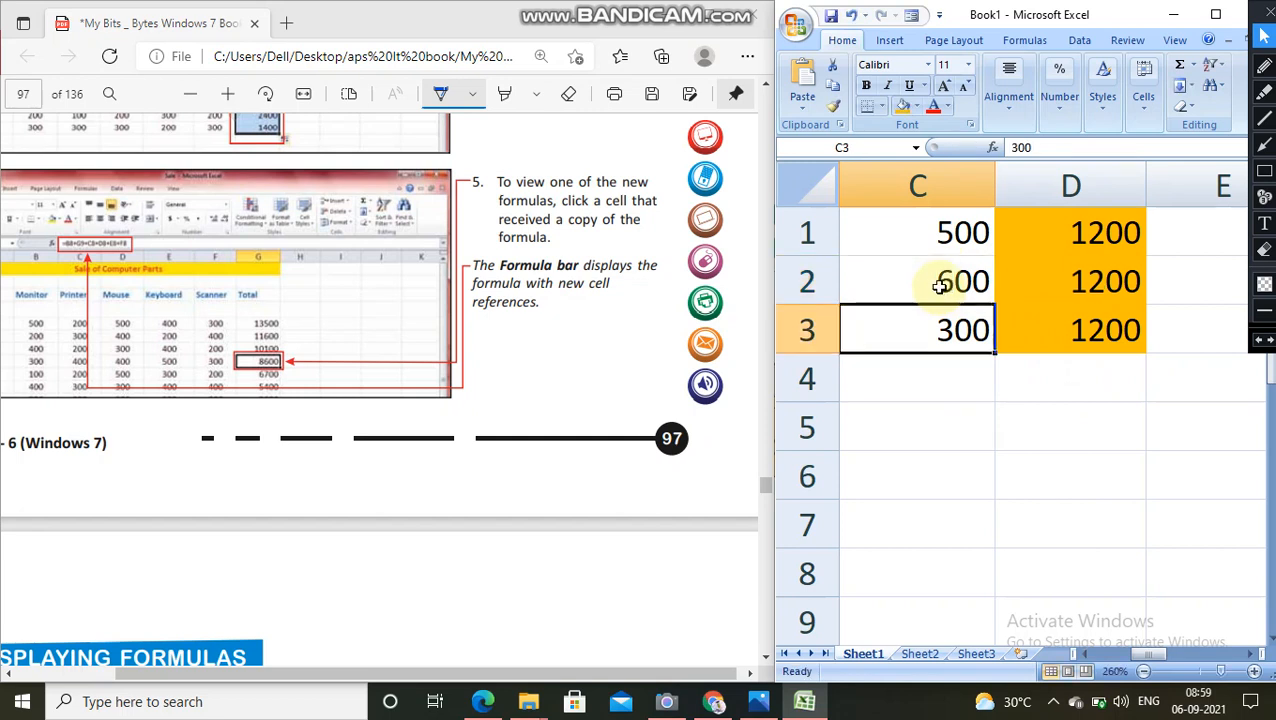
{"action": "left_click", "coordinate": [851, 16]}
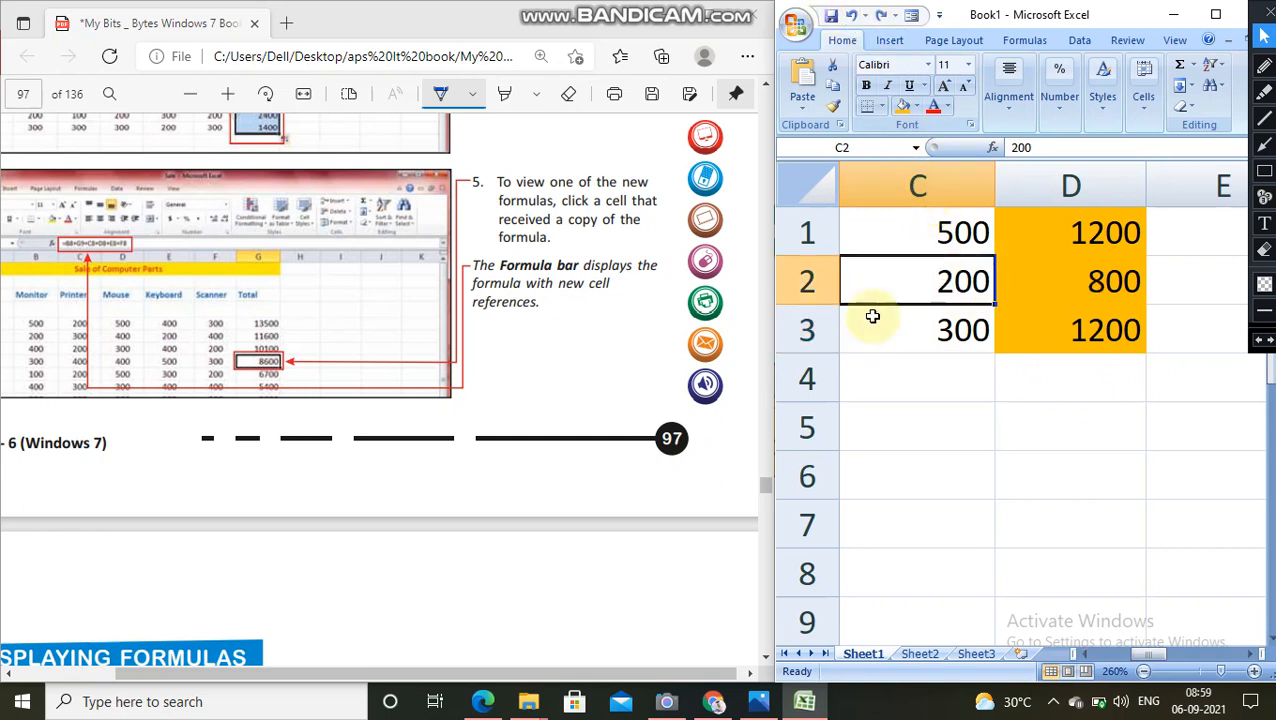
Step: Change the value in cell C2 to 600 so its total in column D recalculates
{"action": "double_click", "coordinate": [924, 287]}
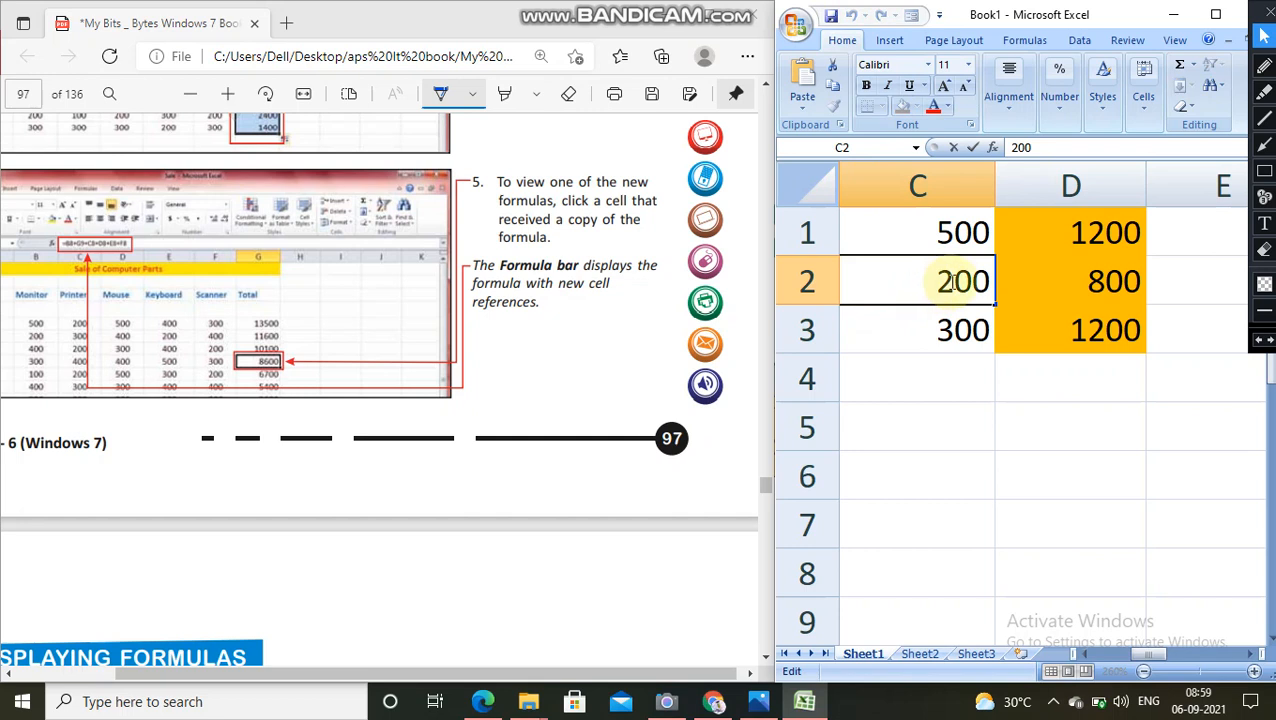
{"action": "key", "text": "Right"}
{"action": "type", "text": "6"}
{"action": "key", "text": "Return"}
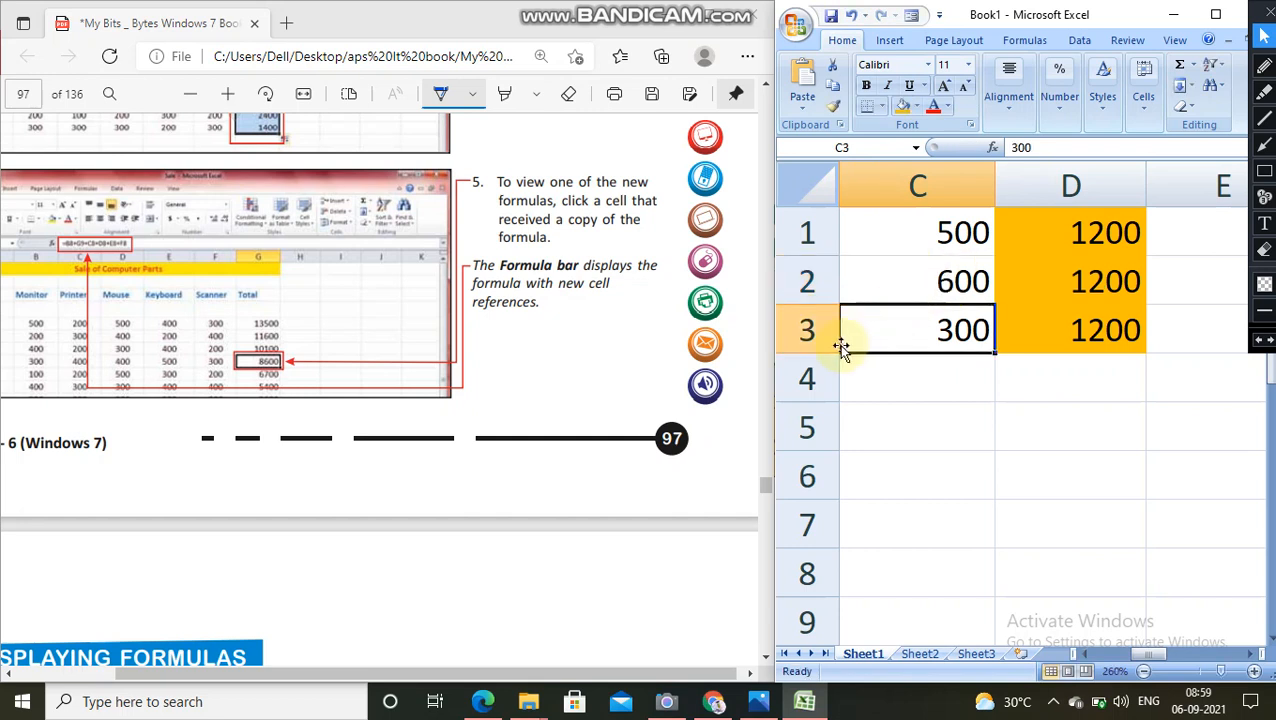
Step: Go to the Displaying Formulas section on page 98 of the PDF and tick the note "These cells contain formulas."
{"action": "scroll", "coordinate": [634, 307], "scroll_direction": "down", "scroll_amount": 3}
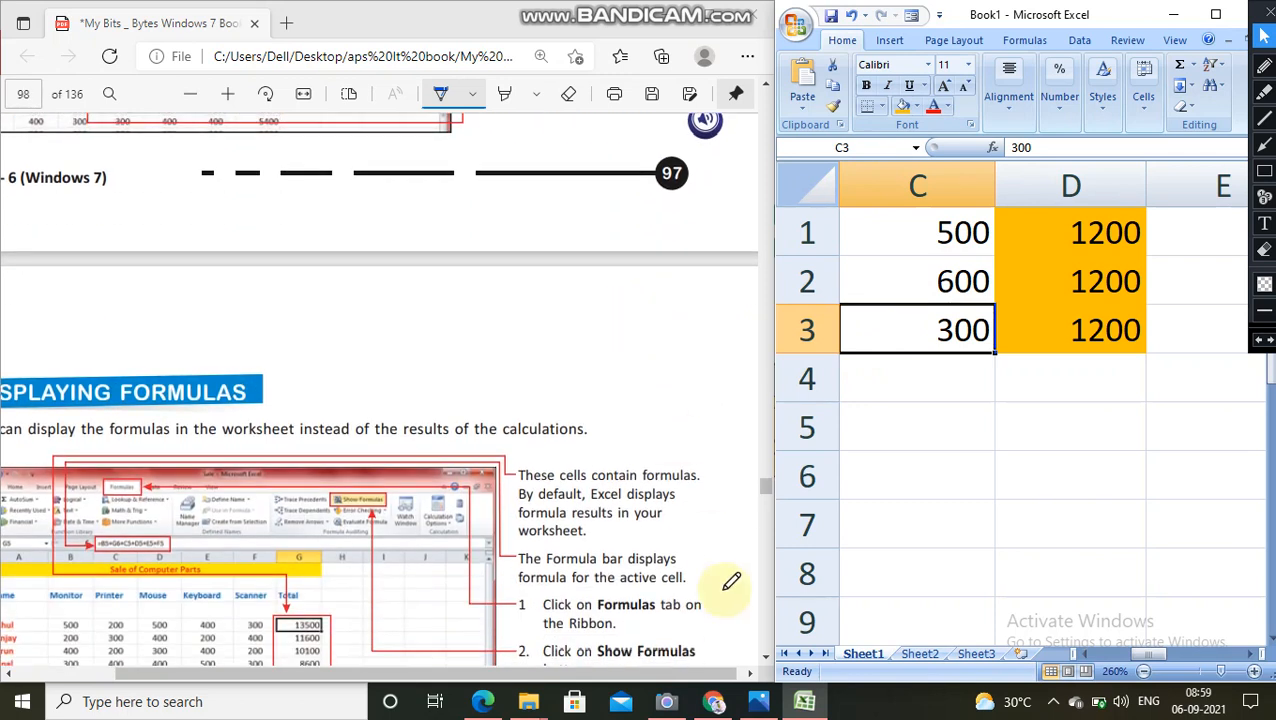
{"action": "left_click_drag", "start_coordinate": [735, 672], "coordinate": [627, 693]}
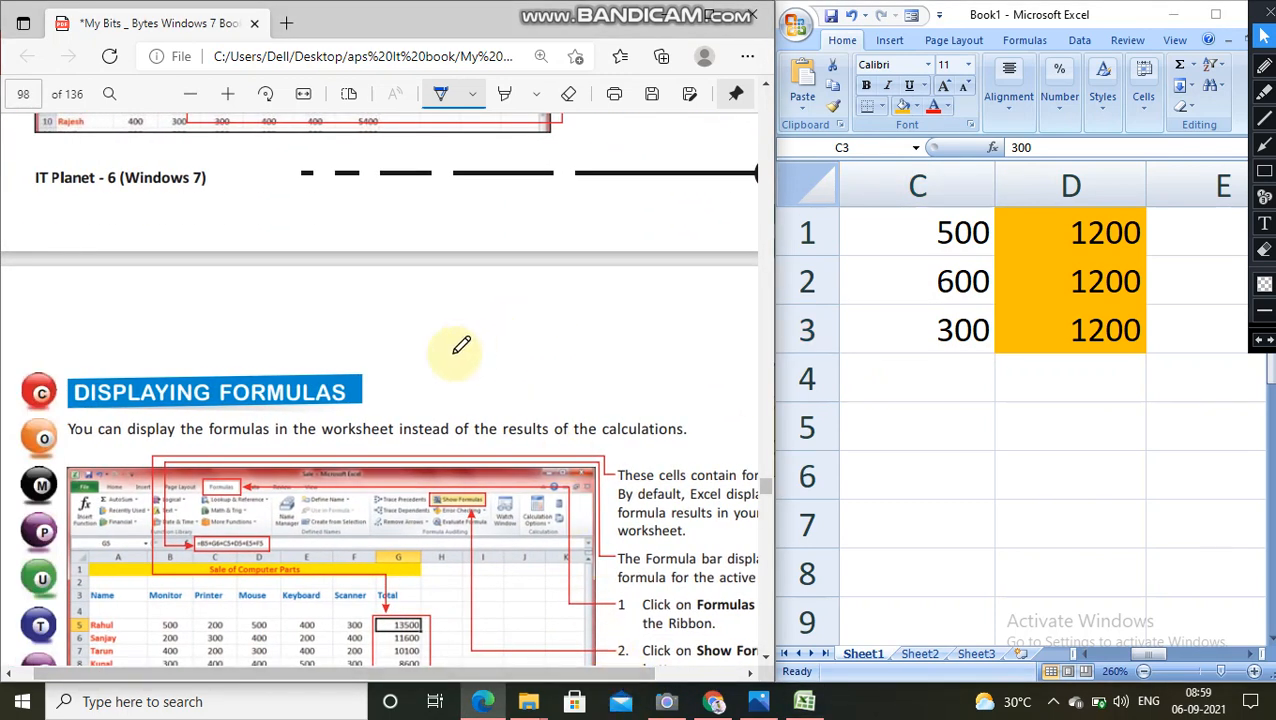
{"action": "scroll", "coordinate": [461, 346], "scroll_direction": "down", "scroll_amount": 2}
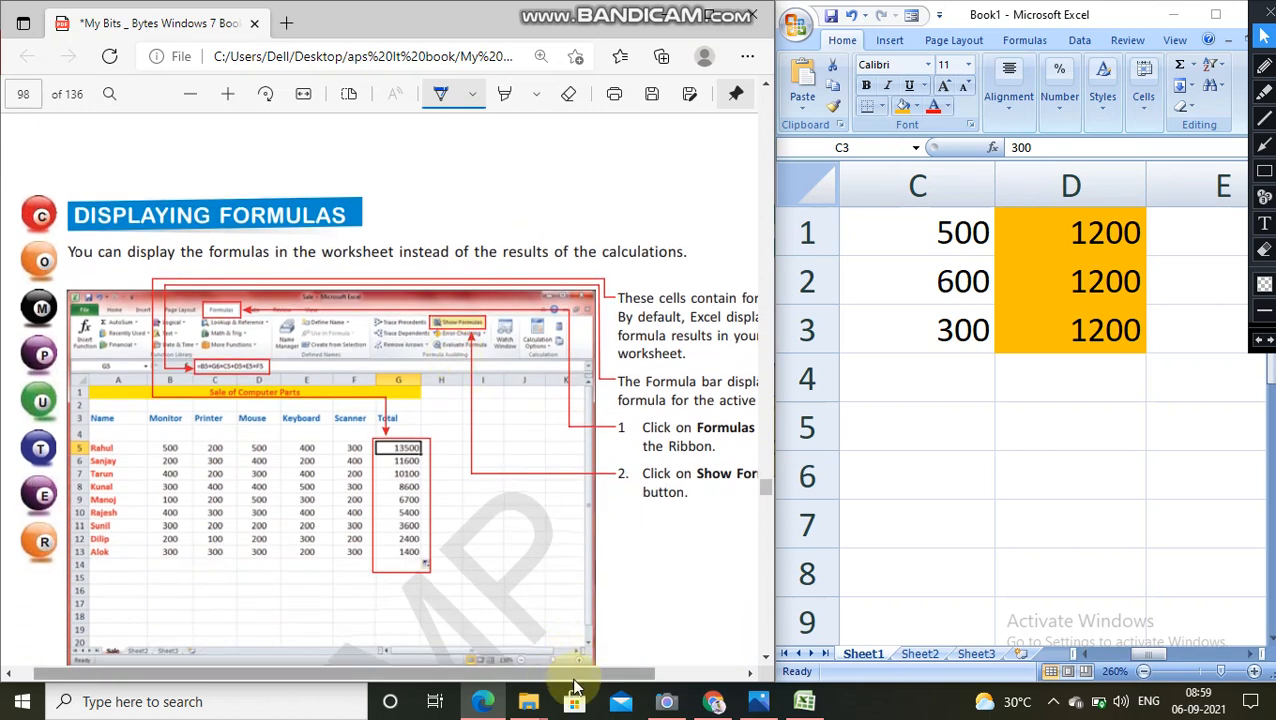
{"action": "left_click_drag", "start_coordinate": [587, 683], "coordinate": [672, 660]}
{"action": "left_click_drag", "start_coordinate": [699, 305], "coordinate": [726, 286]}
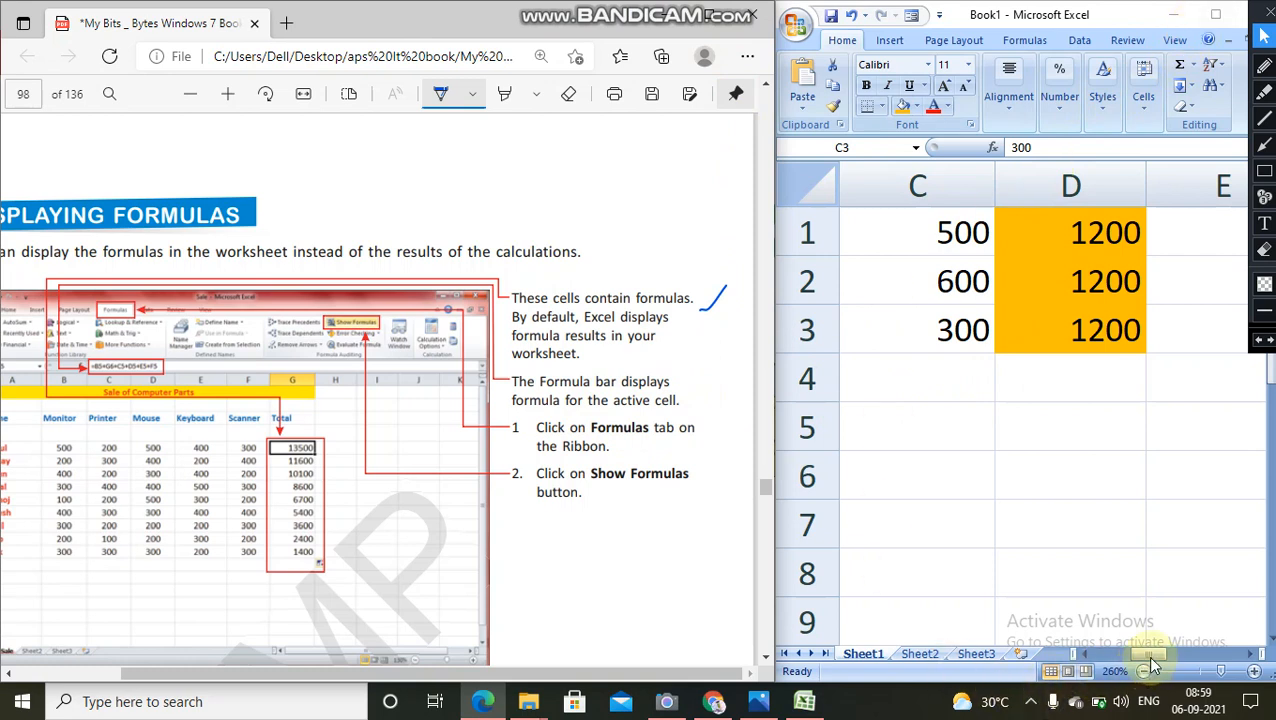
Step: Show the worksheet's formula commands and view the content of cell C3 in the formula bar
{"action": "left_click_drag", "start_coordinate": [1148, 656], "coordinate": [1252, 655]}
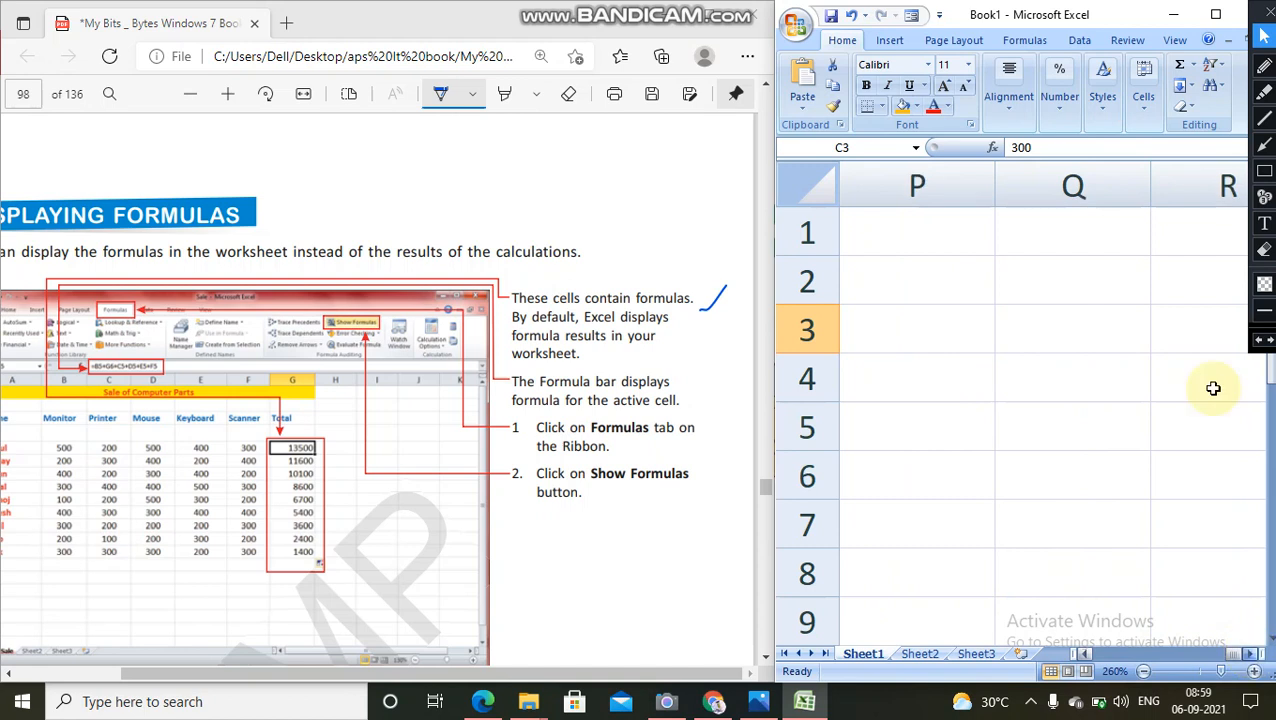
{"action": "left_click", "coordinate": [1026, 44]}
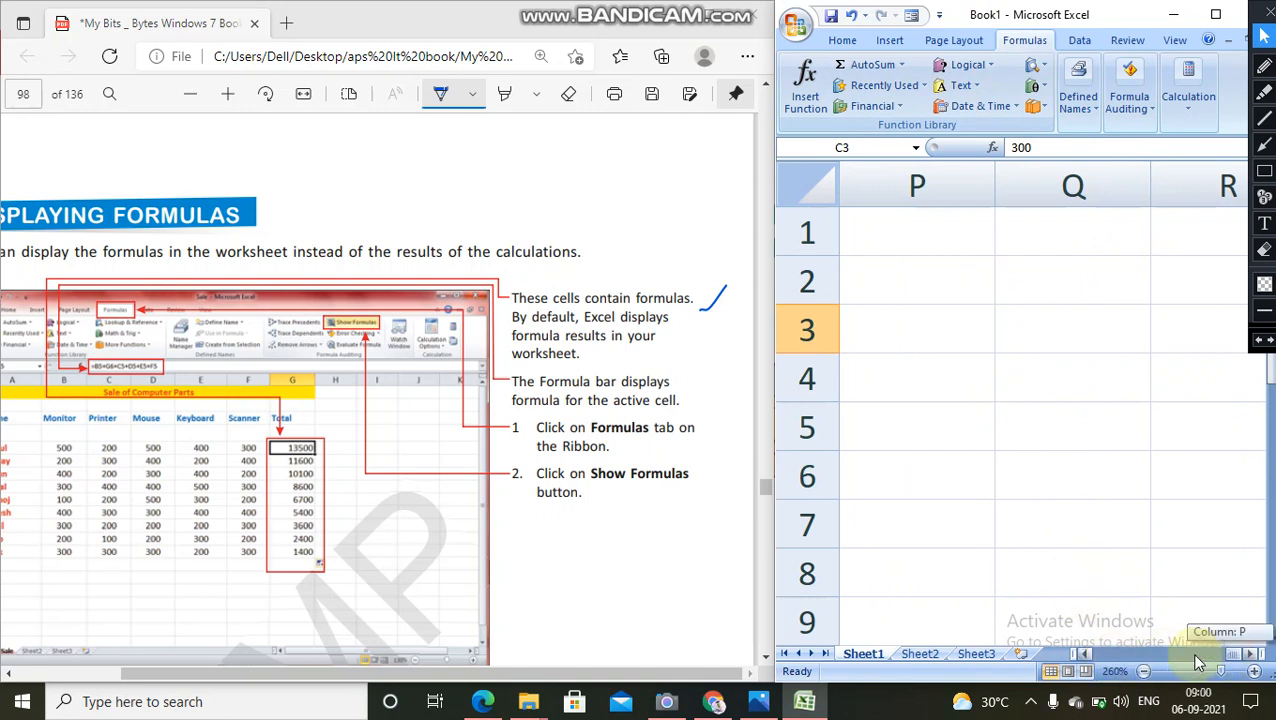
{"action": "left_click_drag", "start_coordinate": [1190, 652], "coordinate": [1062, 650]}
{"action": "left_click", "coordinate": [1031, 147]}
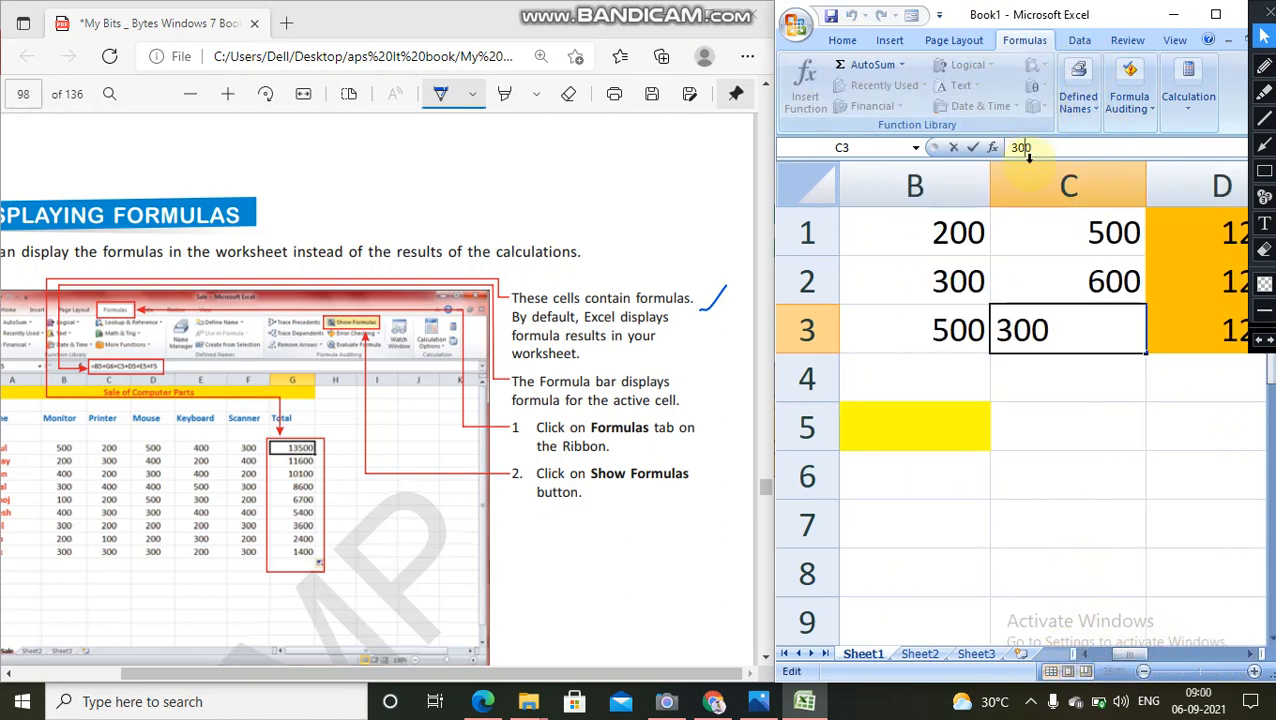
Step: Try replacing the formula in cell D3 with a reference to D1, and clear the cell
{"action": "left_click", "coordinate": [1209, 333]}
{"action": "left_click", "coordinate": [1028, 147]}
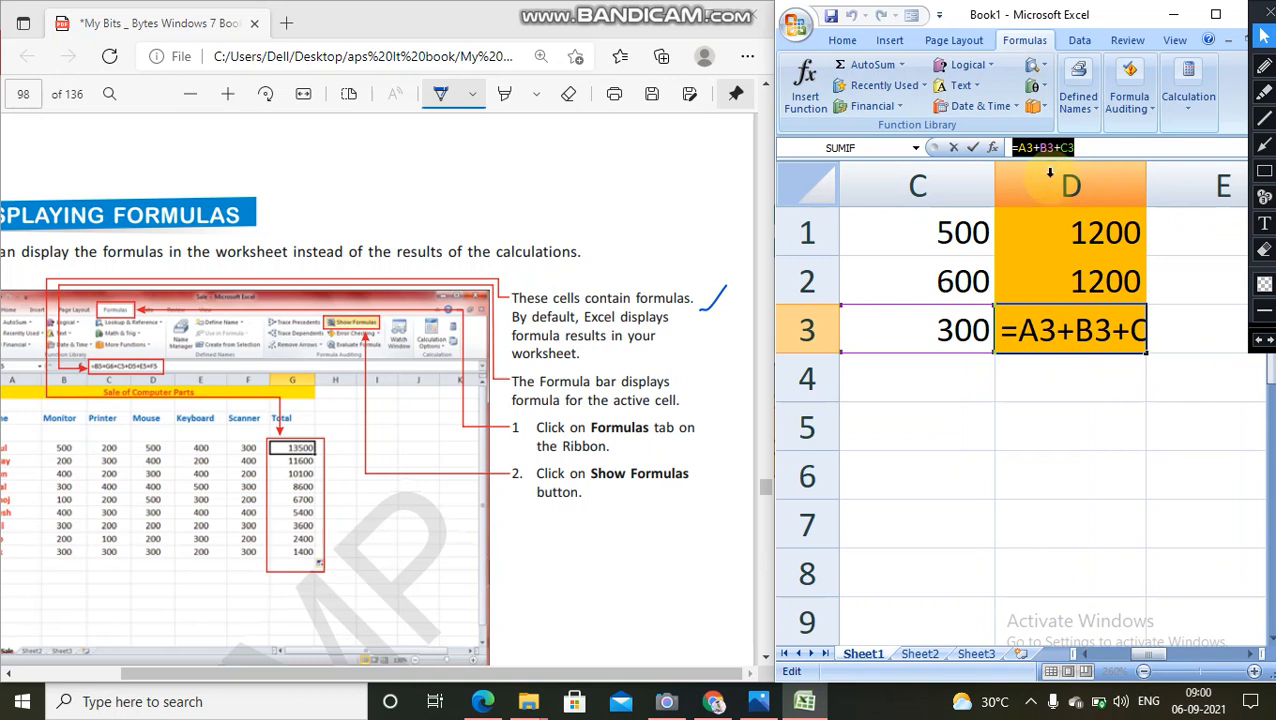
{"action": "type", "text": "="}
{"action": "left_click", "coordinate": [1050, 230]}
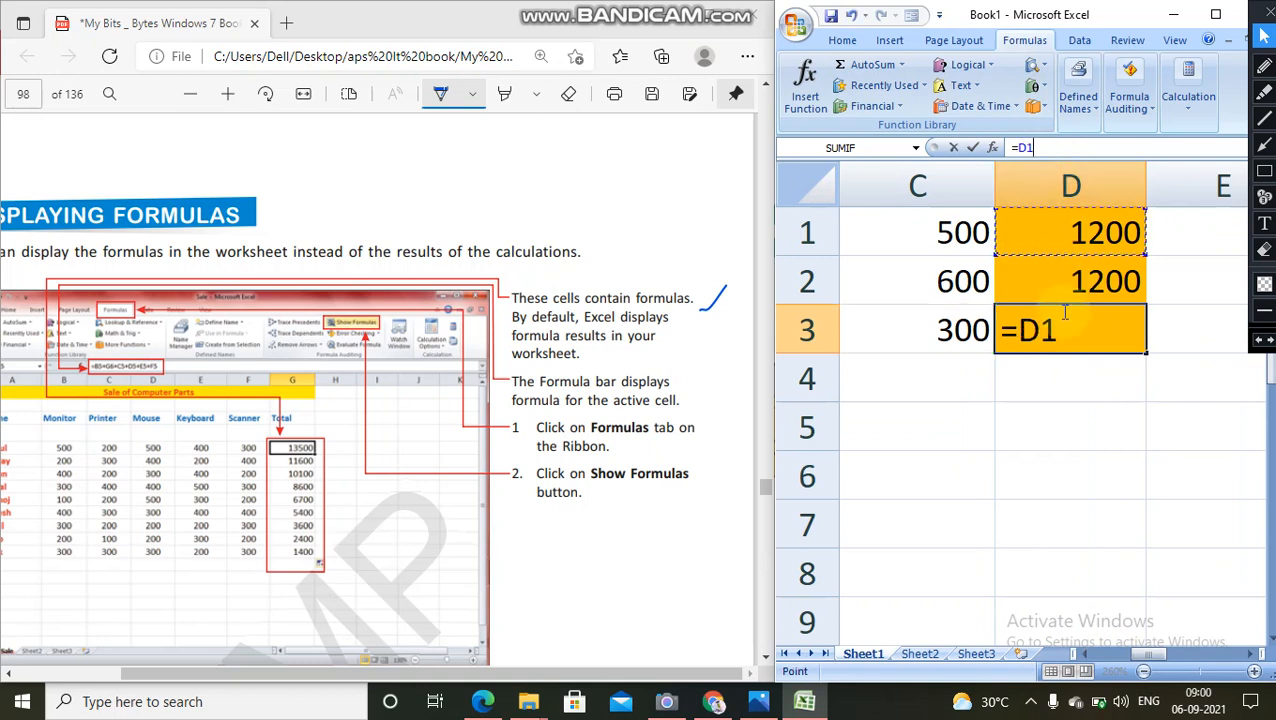
{"action": "key", "text": "ctrl+z"}
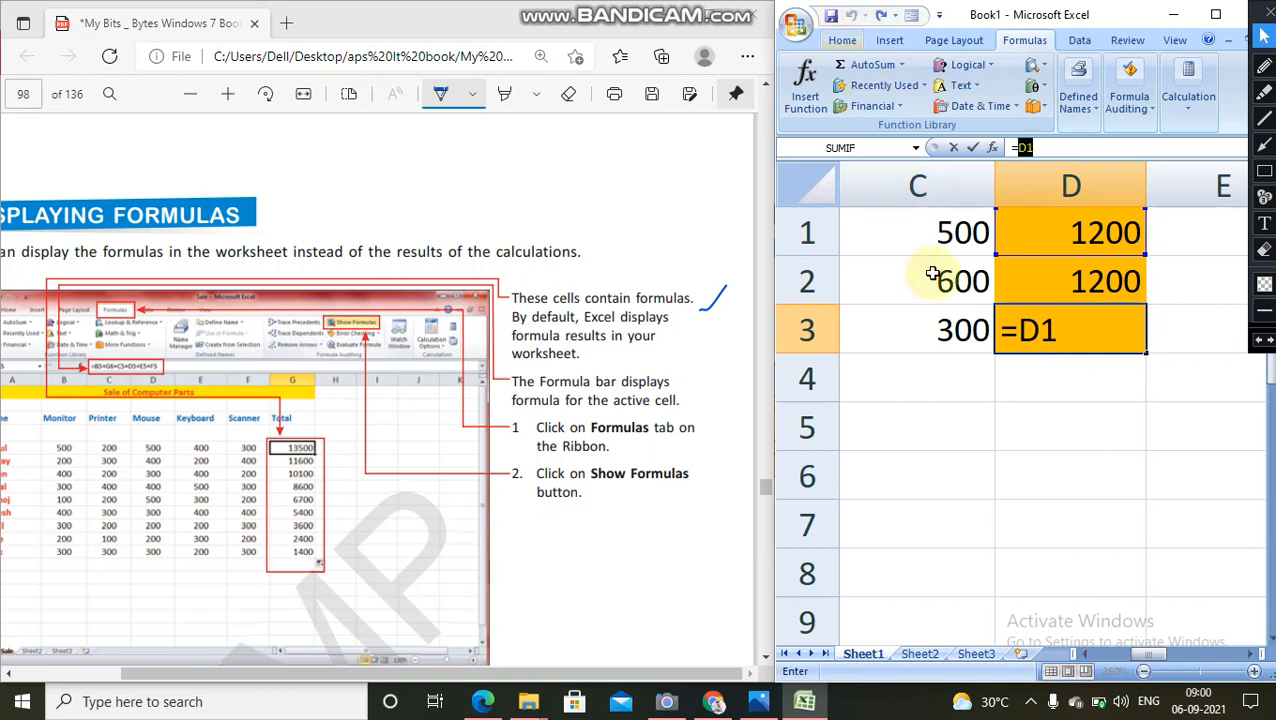
{"action": "left_click", "coordinate": [1081, 331]}
{"action": "key", "text": "BackSpace"}
{"action": "key", "text": "BackSpace"}
{"action": "key", "text": "BackSpace"}
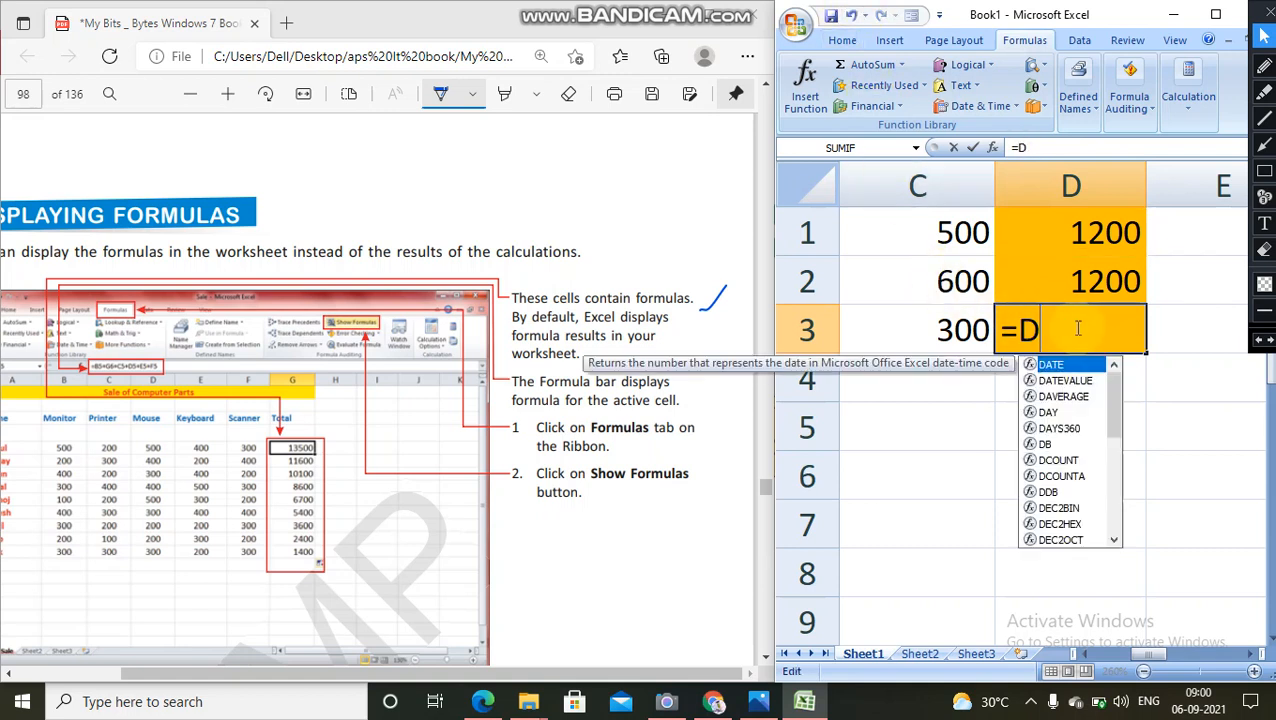
{"action": "left_click", "coordinate": [1128, 278]}
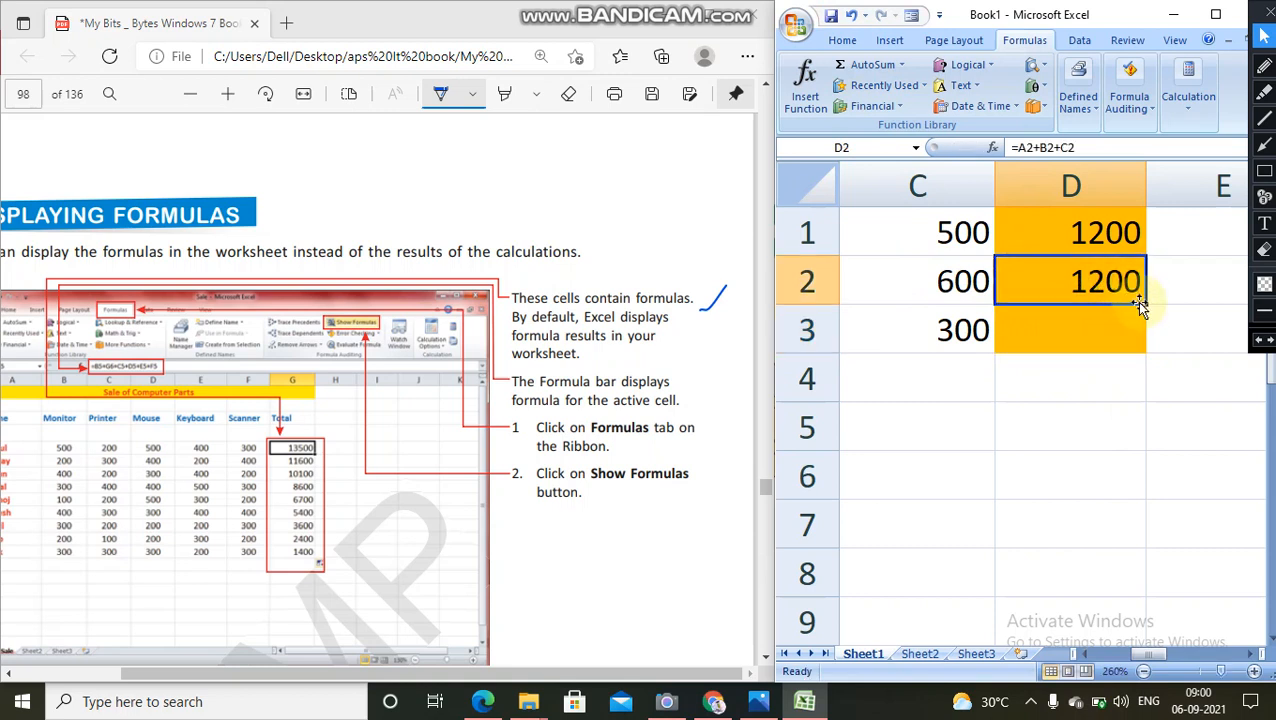
Step: Restore the formula in cell D3 by filling the formula from cell D1 down through D3
{"action": "left_click", "coordinate": [1138, 248]}
{"action": "left_click_drag", "start_coordinate": [1145, 256], "coordinate": [1145, 350]}
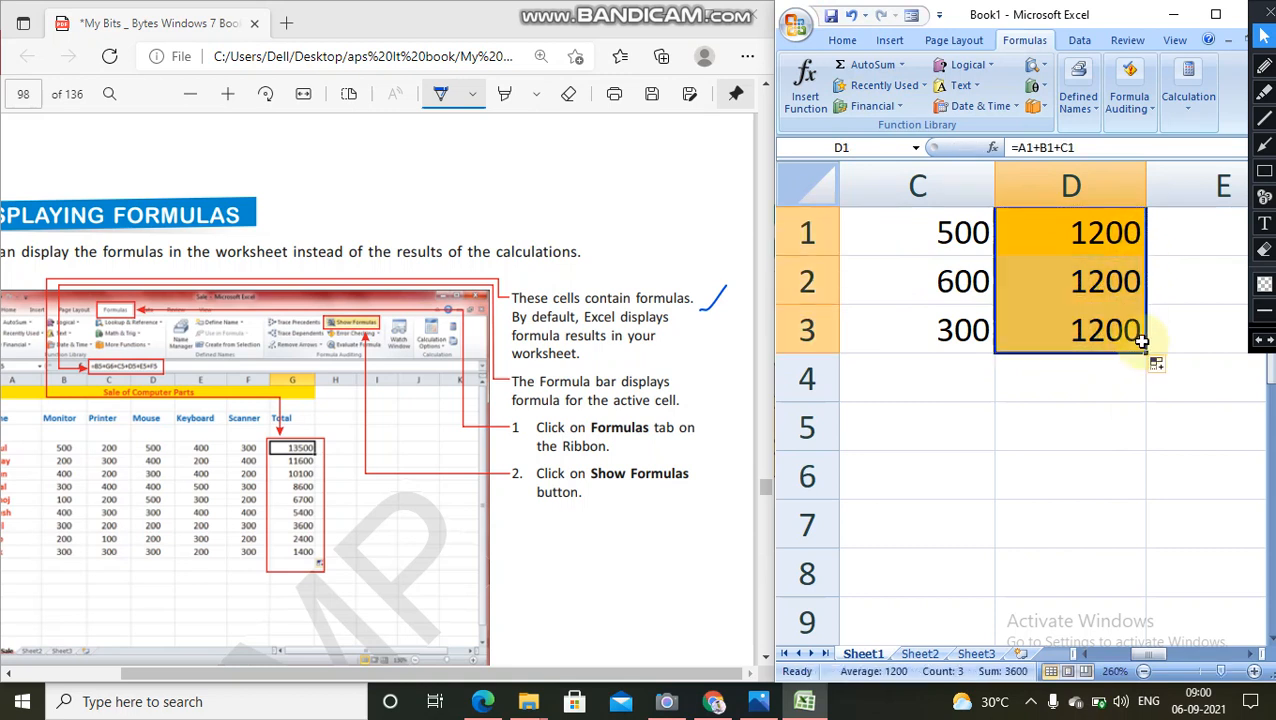
{"action": "left_click", "coordinate": [1165, 322]}
Step: View the formulas behind the totals in cells D1, D2 and D3 one after another
{"action": "double_click", "coordinate": [1090, 246]}
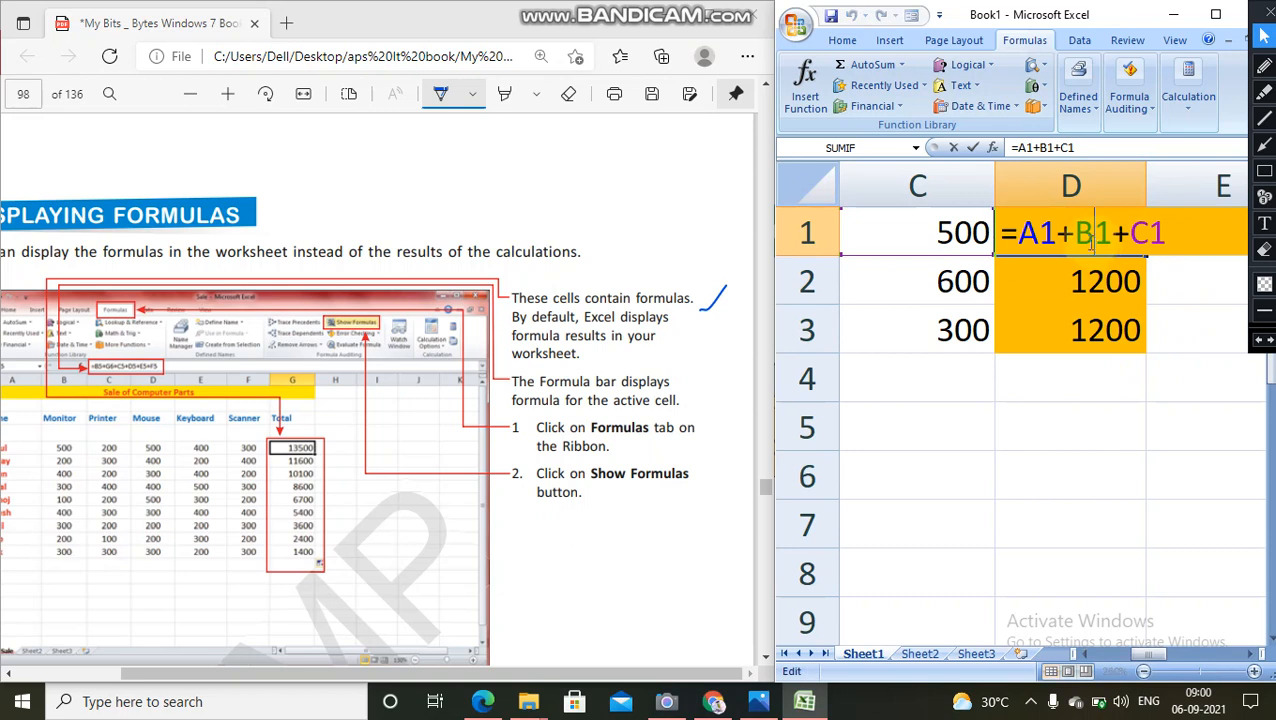
{"action": "double_click", "coordinate": [1100, 278]}
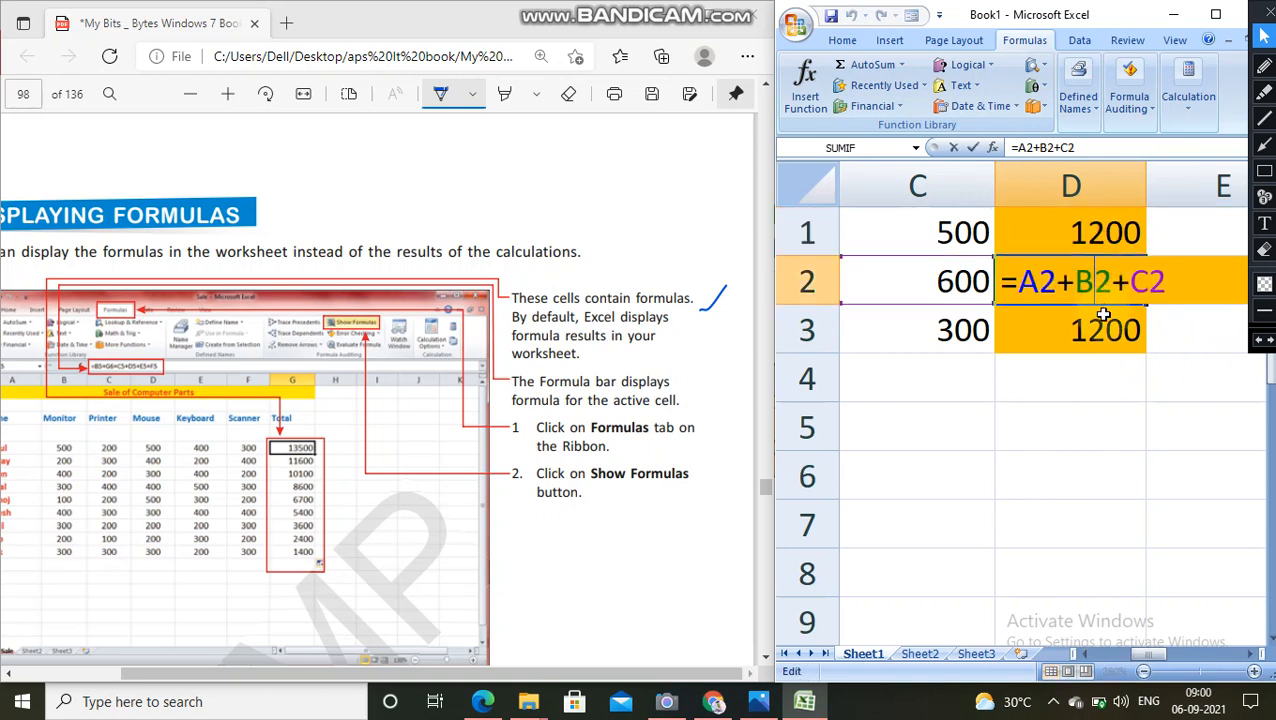
{"action": "double_click", "coordinate": [1102, 328]}
{"action": "left_click", "coordinate": [1052, 420]}
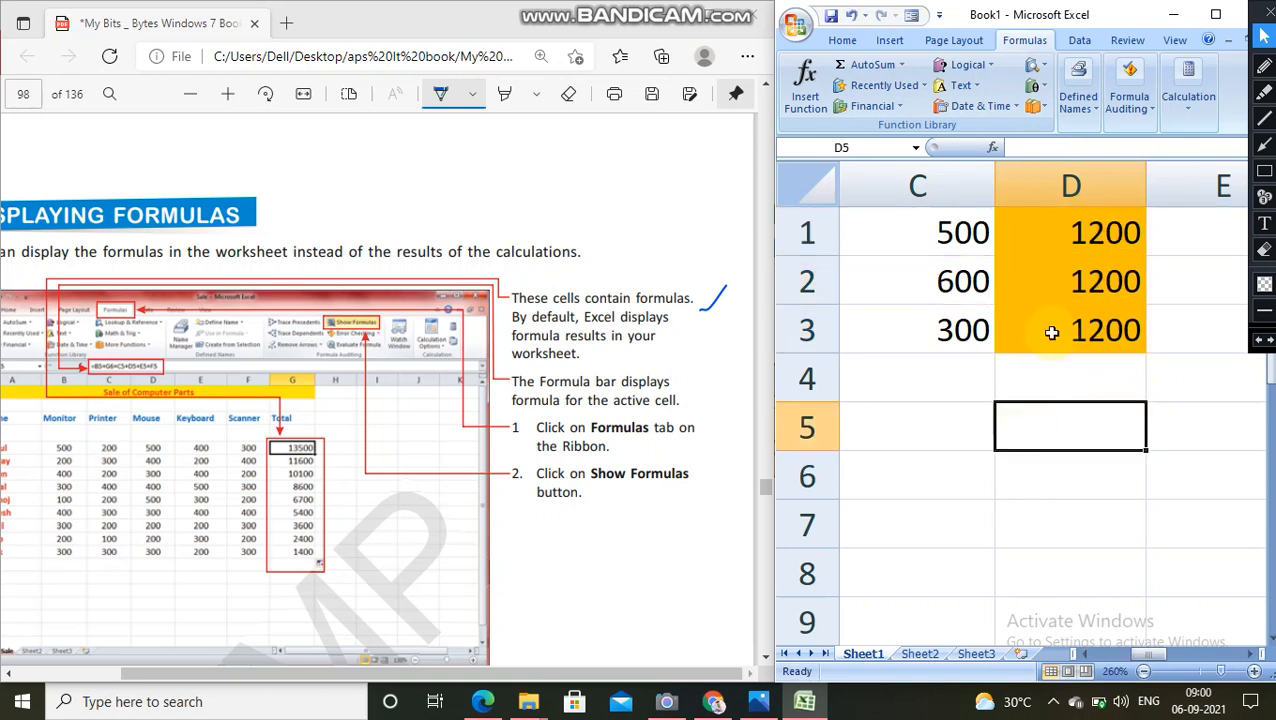
Step: Outline the column of formulas under Total in the second Displaying Formulas screenshot of the PDF
{"action": "scroll", "coordinate": [565, 422], "scroll_direction": "down", "scroll_amount": 1}
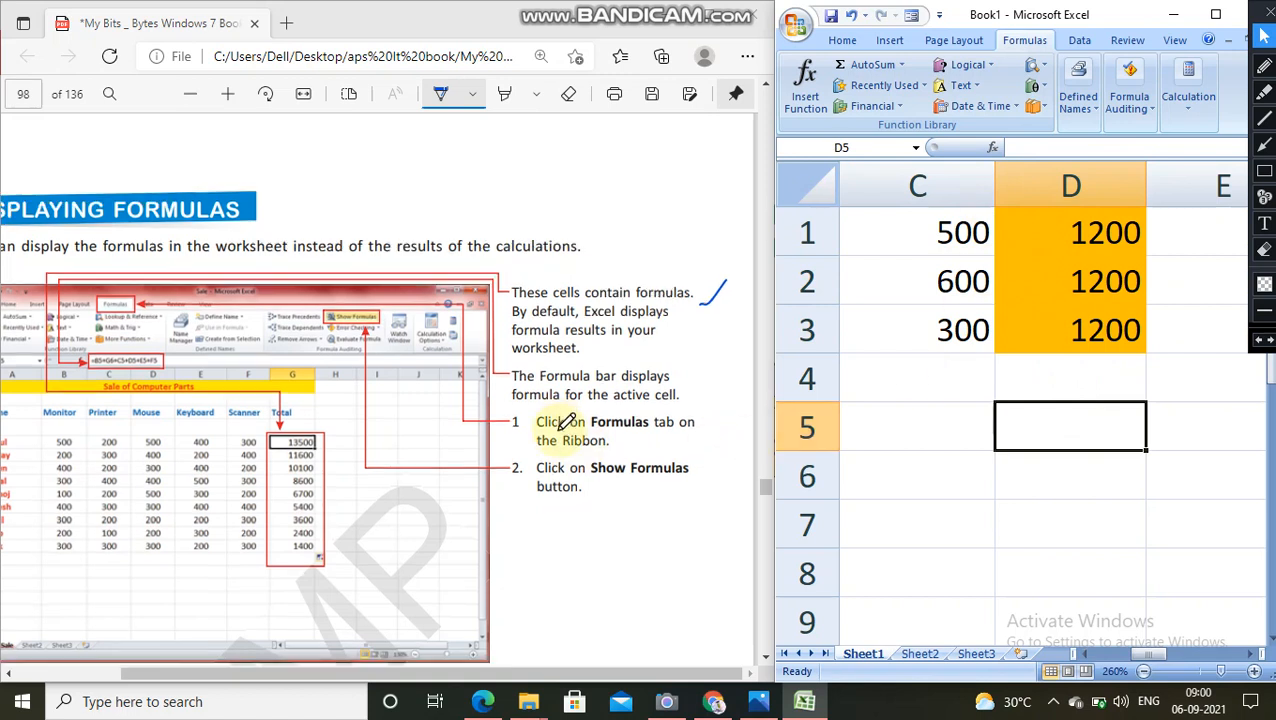
{"action": "scroll", "coordinate": [565, 422], "scroll_direction": "down", "scroll_amount": 5}
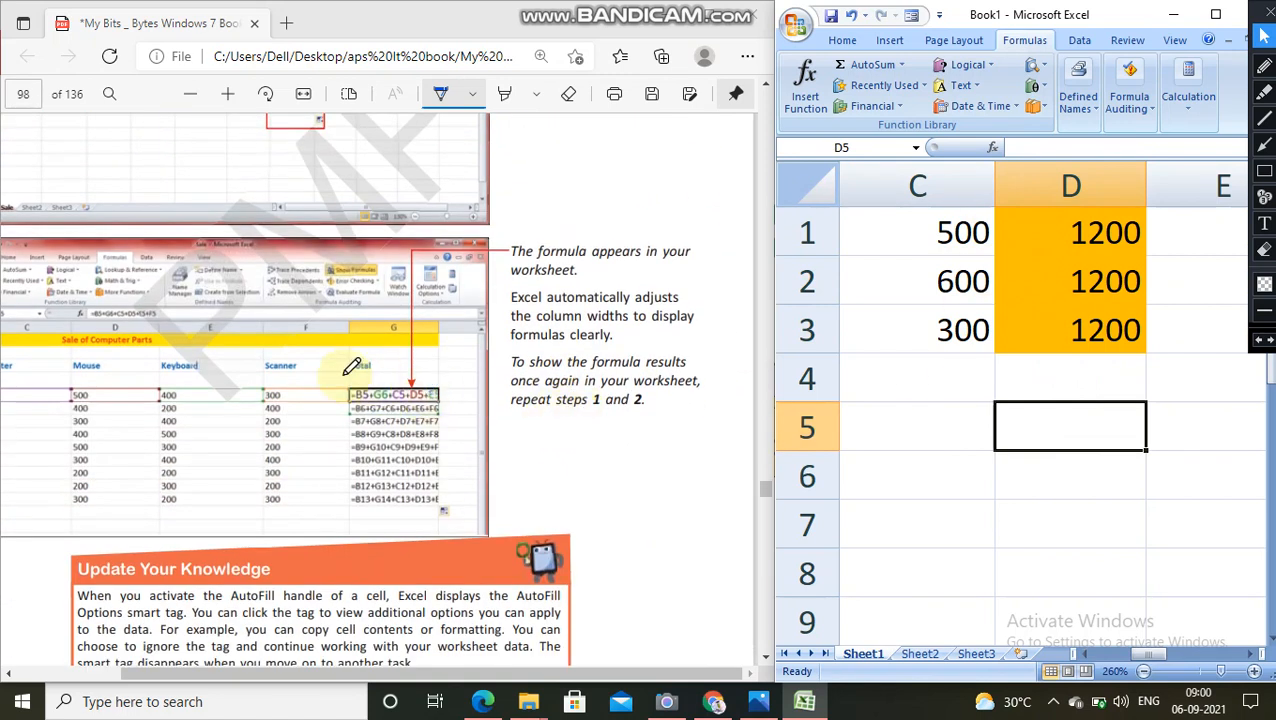
{"action": "mouse_move", "coordinate": [352, 367]}
{"action": "left_mouse_down"}
{"action": "mouse_move", "coordinate": [437, 360]}
{"action": "mouse_move", "coordinate": [433, 501]}
{"action": "mouse_move", "coordinate": [342, 511]}
{"action": "mouse_move", "coordinate": [352, 373]}
{"action": "left_mouse_up"}
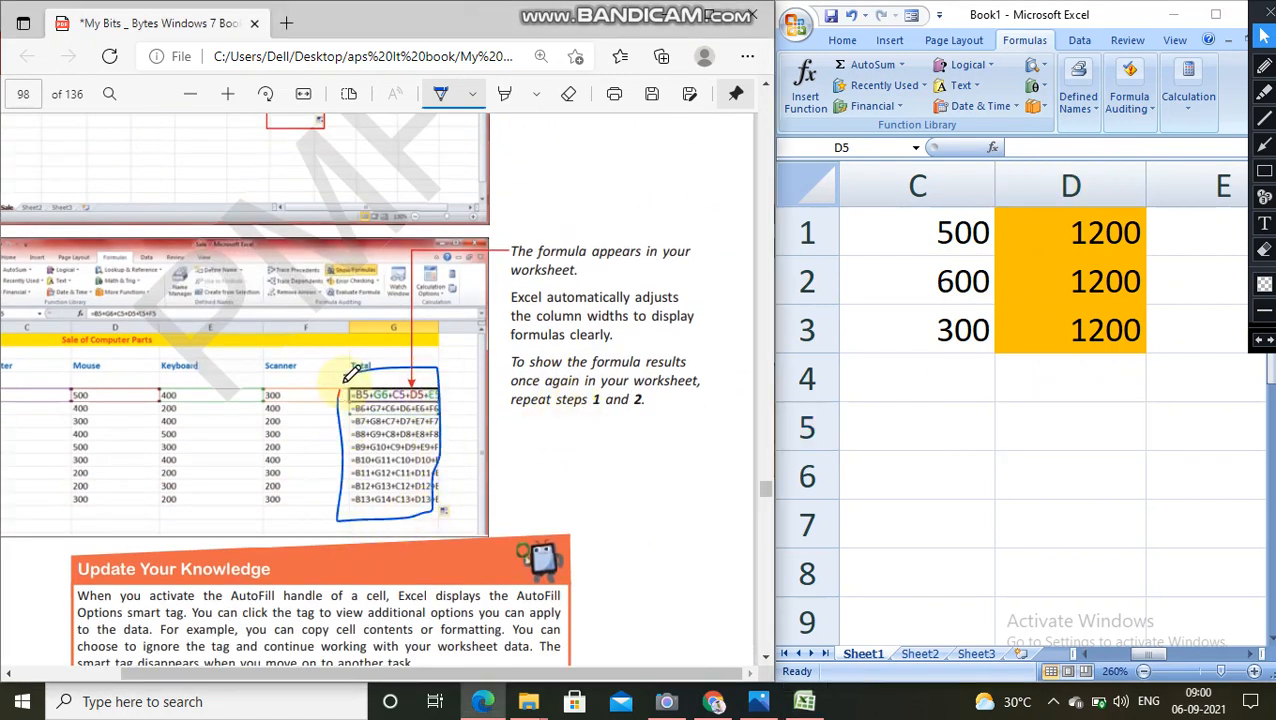
Step: Display the formula in cell D2 for comparison with the outlined formulas in the textbook
{"action": "scroll", "coordinate": [504, 379], "scroll_direction": "down", "scroll_amount": 1}
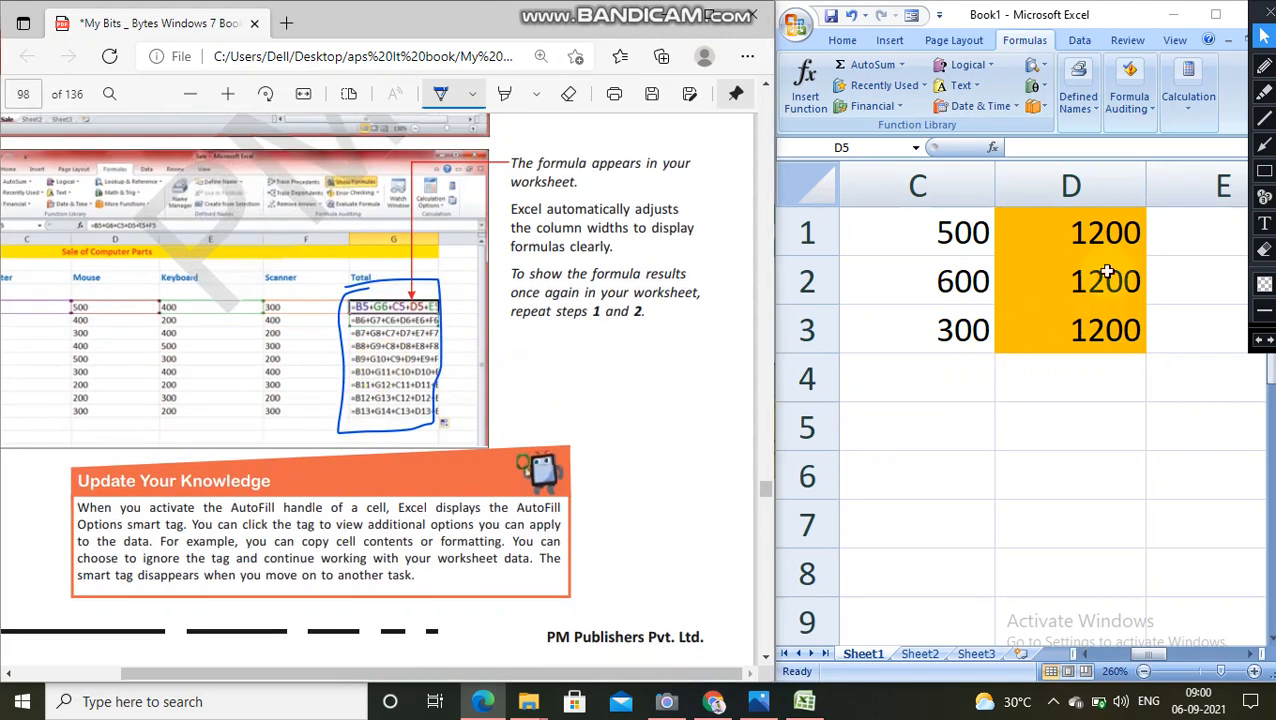
{"action": "left_click", "coordinate": [1107, 271]}
{"action": "double_click", "coordinate": [1107, 271]}
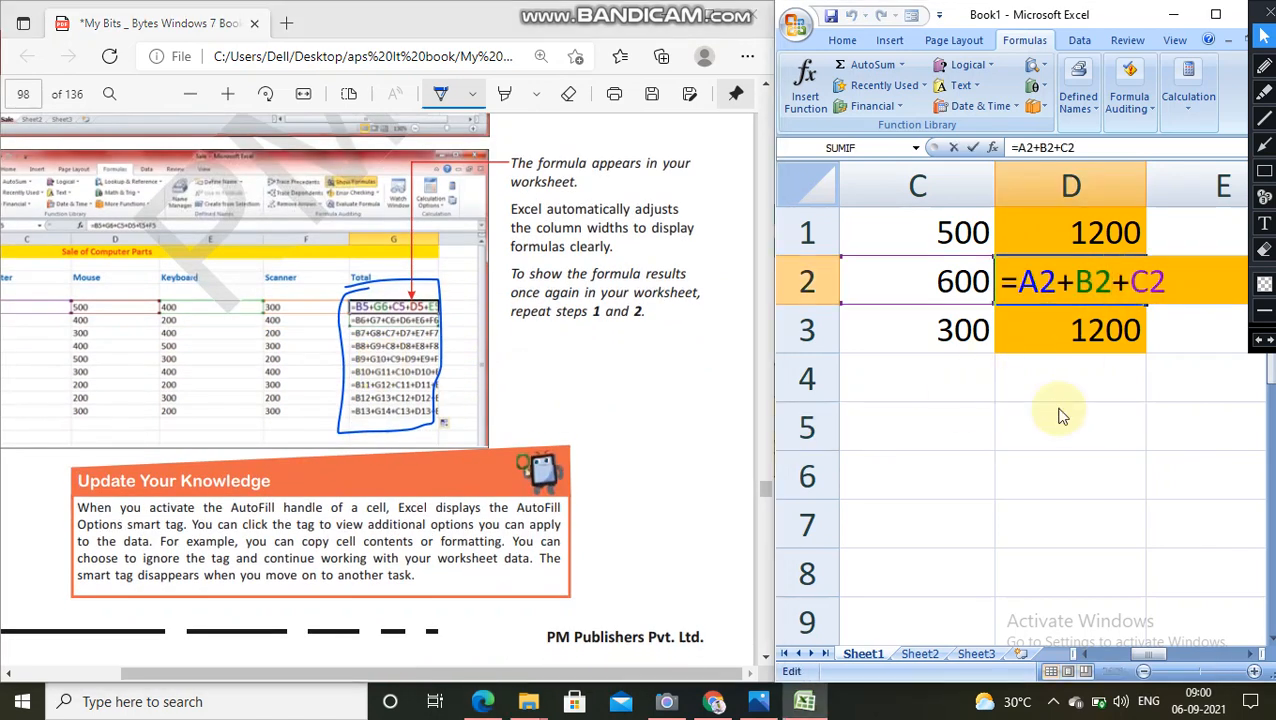
Step: View the formula behind the total in cell D1, then leave cell editing
{"action": "left_click", "coordinate": [1096, 240]}
{"action": "double_click", "coordinate": [1091, 238]}
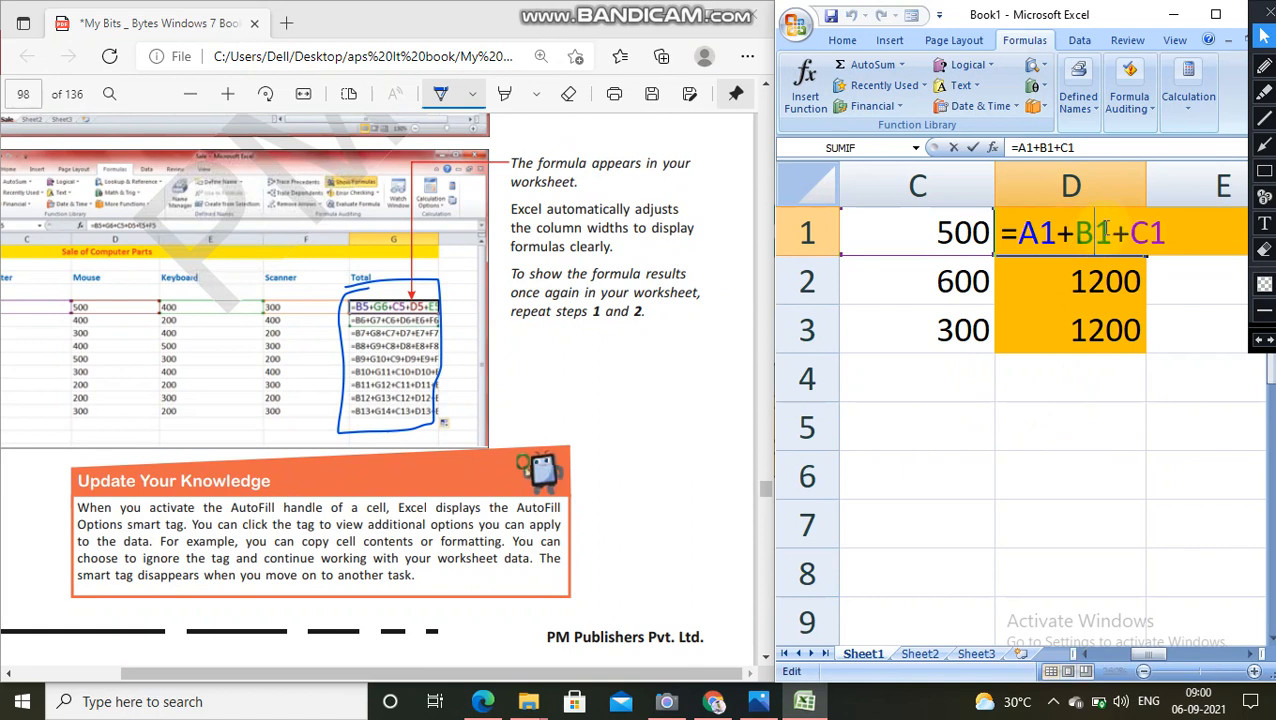
{"action": "left_click", "coordinate": [1193, 308]}
Step: Maximize the worksheet window and turn on Show Formulas with cells D1 through D3 selected
{"action": "left_click_drag", "start_coordinate": [1116, 228], "coordinate": [1111, 327]}
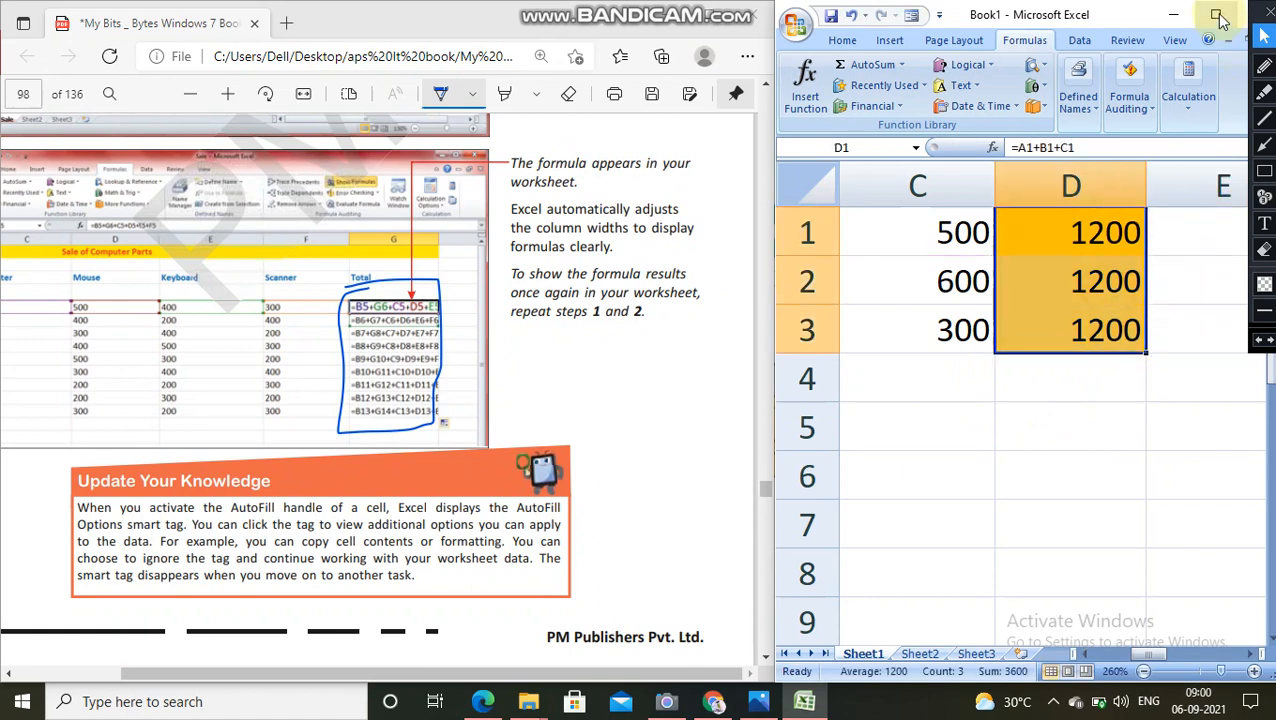
{"action": "left_click", "coordinate": [1218, 18]}
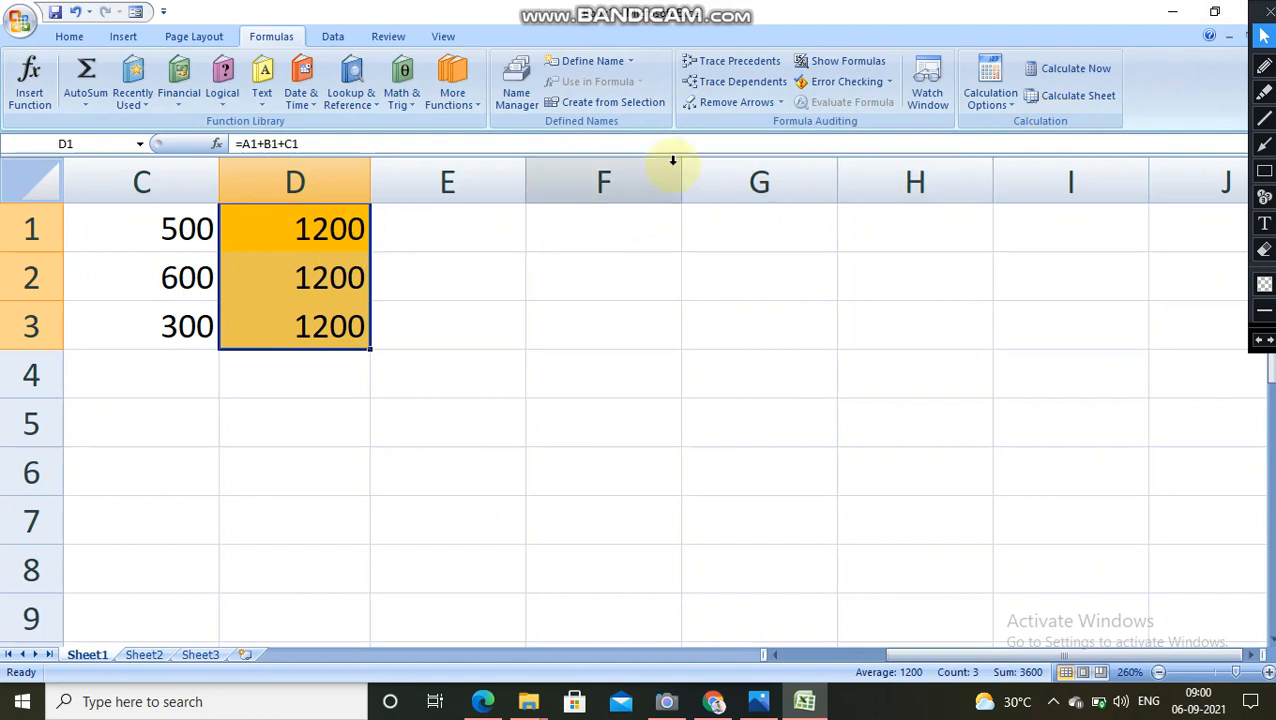
{"action": "left_click", "coordinate": [194, 37]}
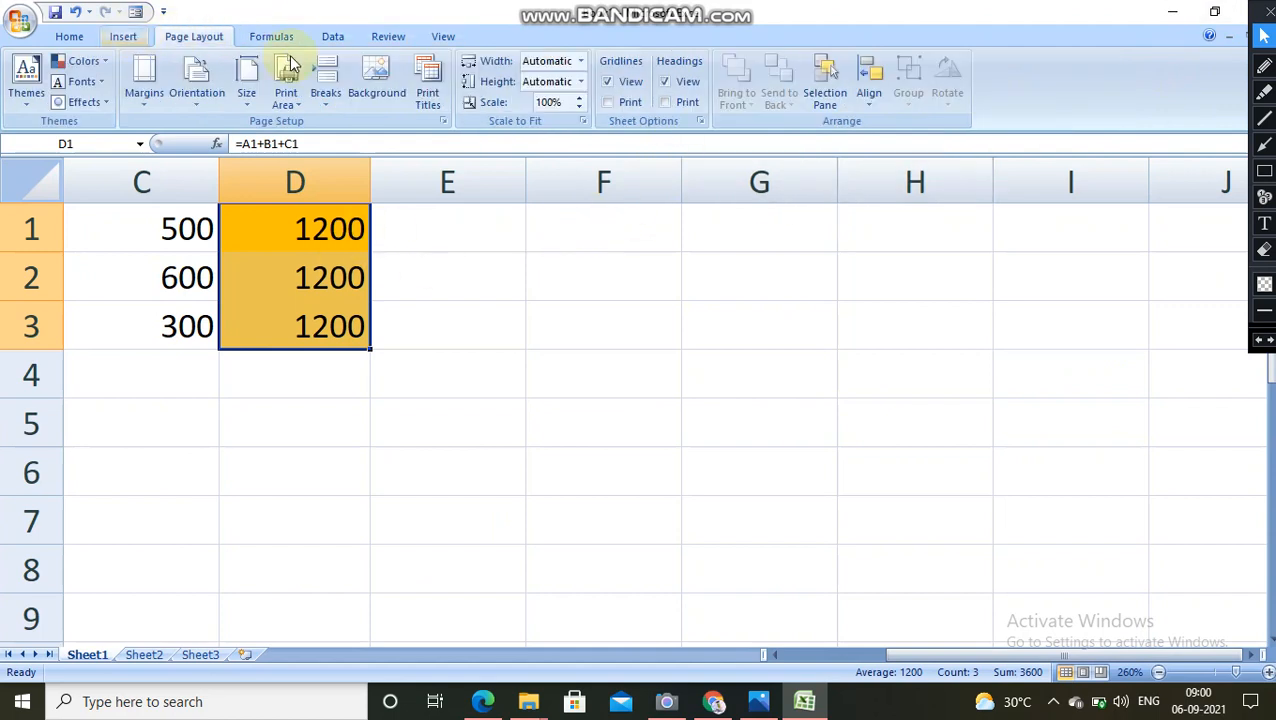
{"action": "left_click", "coordinate": [446, 40]}
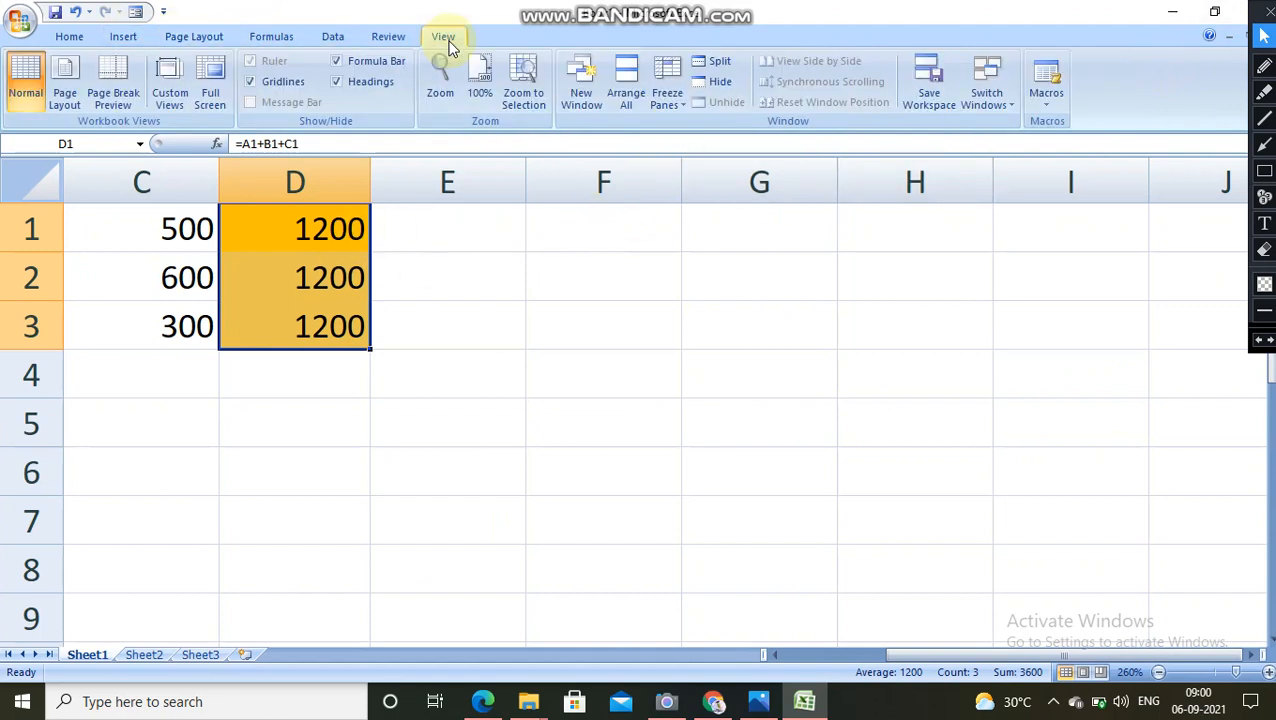
{"action": "left_click", "coordinate": [389, 37]}
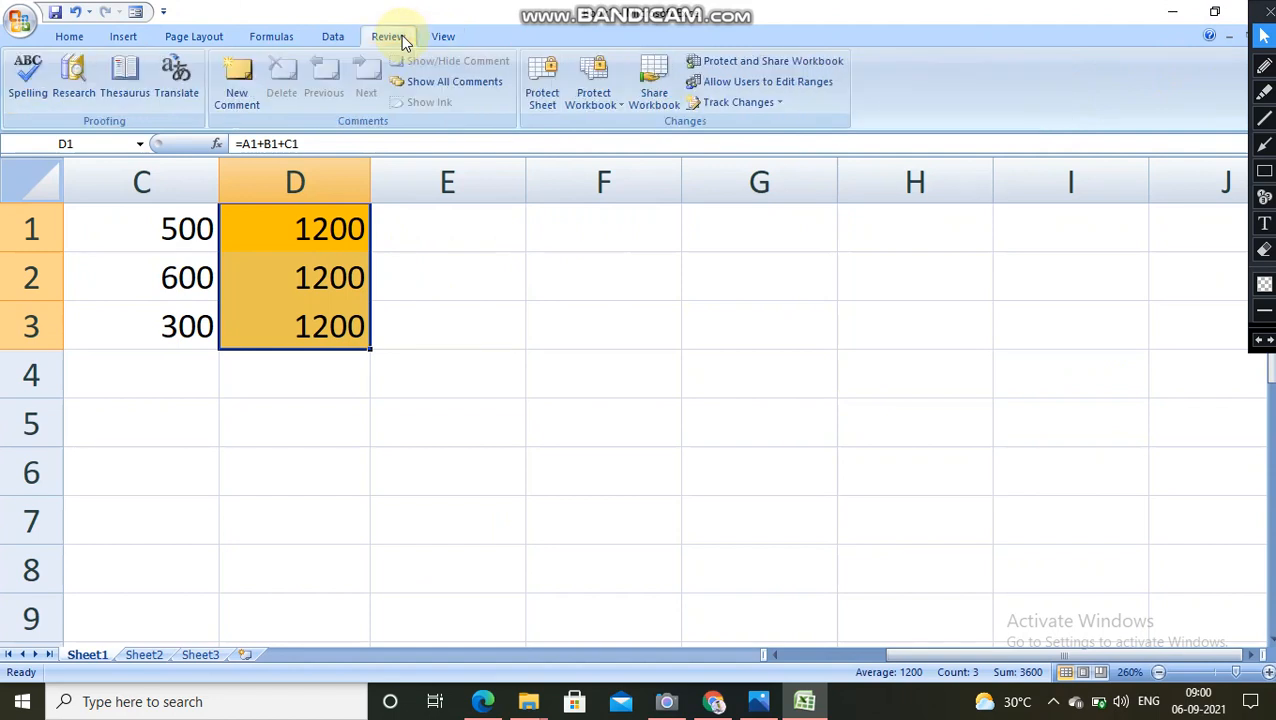
{"action": "left_click", "coordinate": [331, 45]}
{"action": "left_click", "coordinate": [280, 40]}
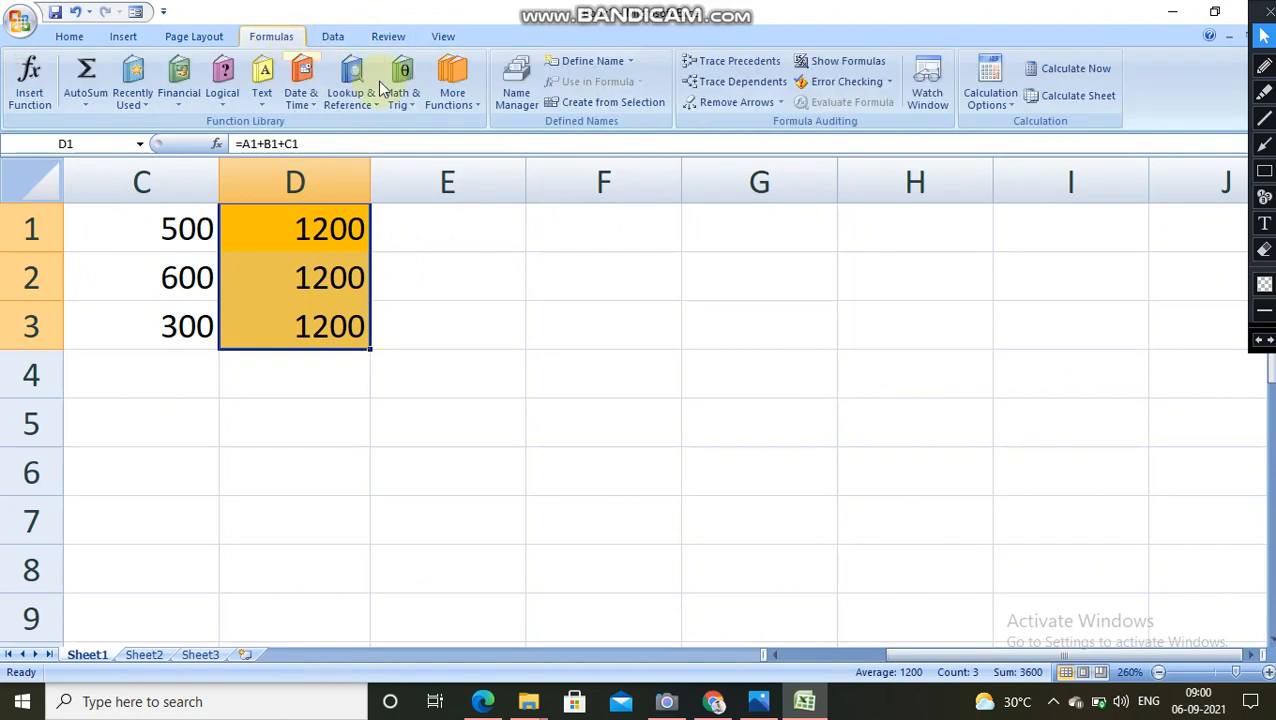
{"action": "left_click", "coordinate": [862, 72]}
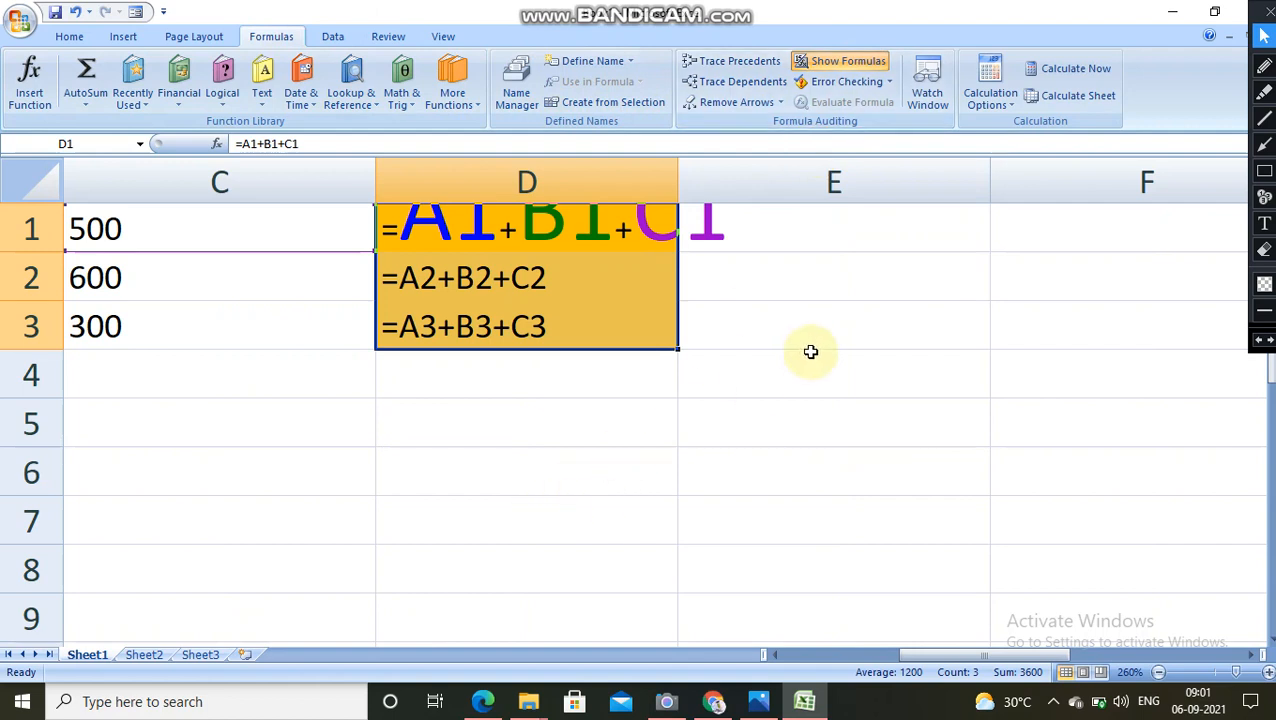
Step: Examine the displayed formulas in cells D3, D2 and D1 one after another
{"action": "scroll", "coordinate": [638, 420], "scroll_direction": "down", "scroll_amount": 2}
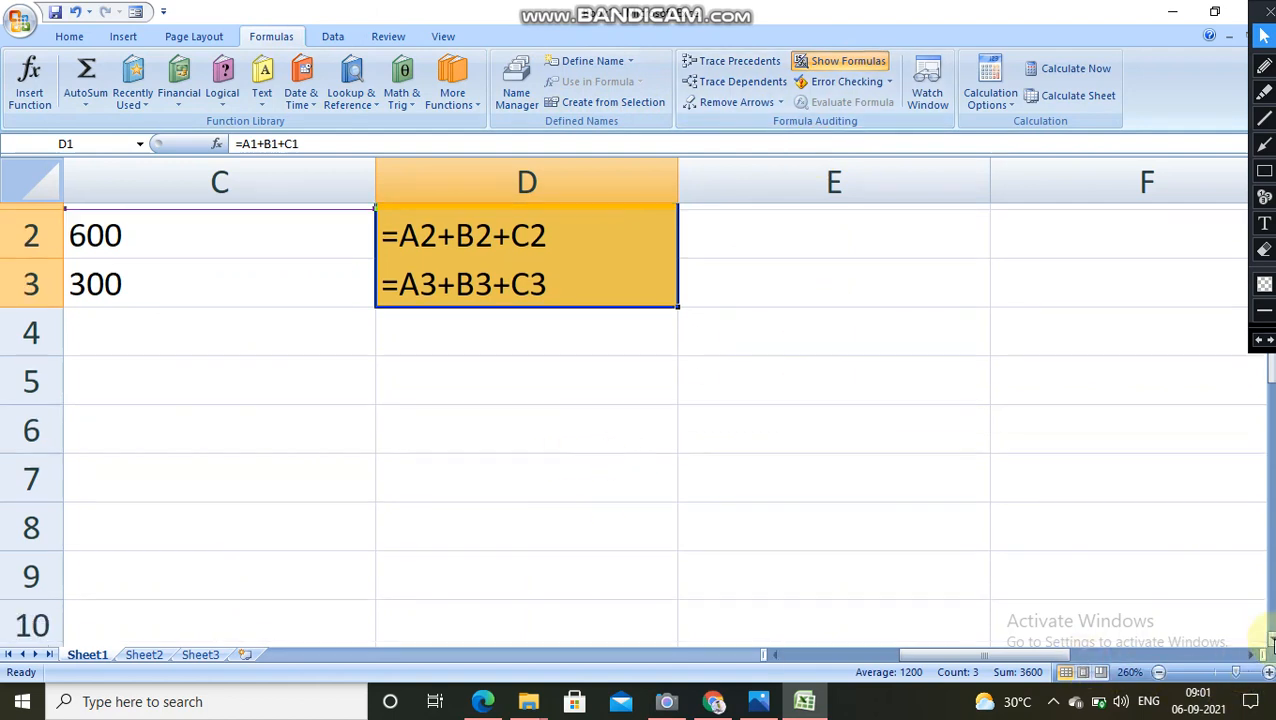
{"action": "left_click_drag", "start_coordinate": [1271, 415], "coordinate": [1271, 370]}
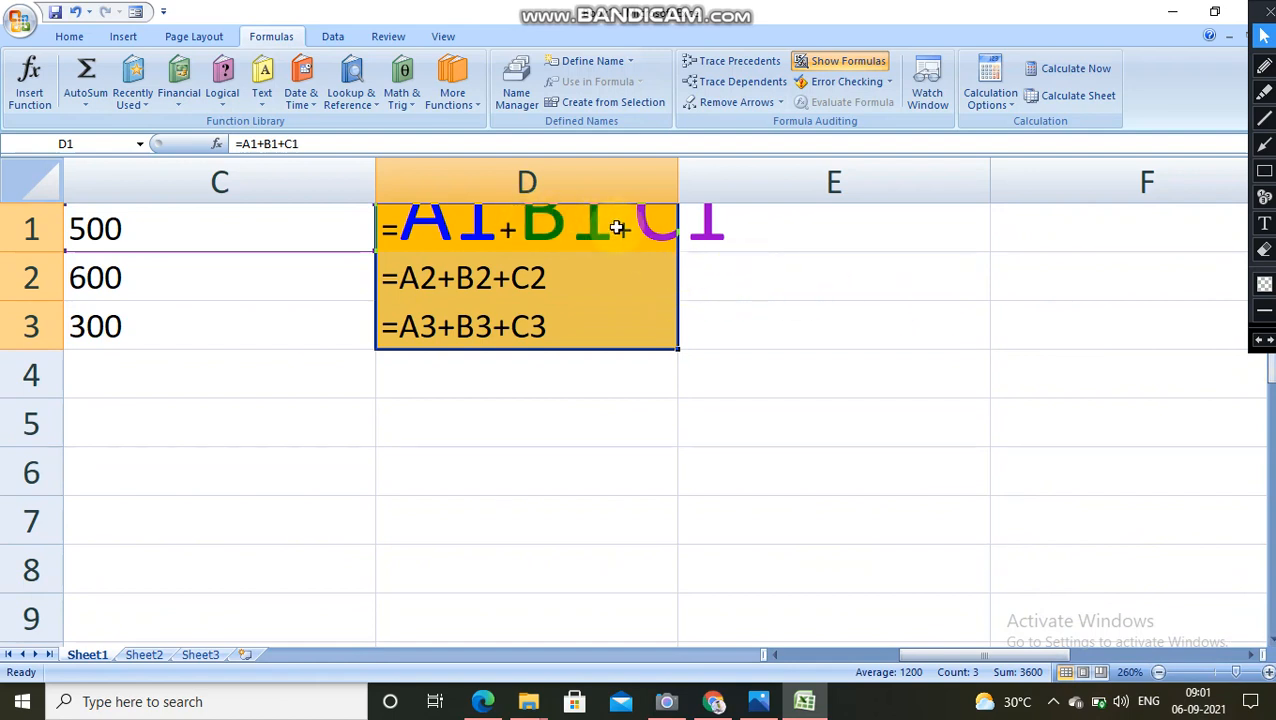
{"action": "left_click", "coordinate": [503, 328]}
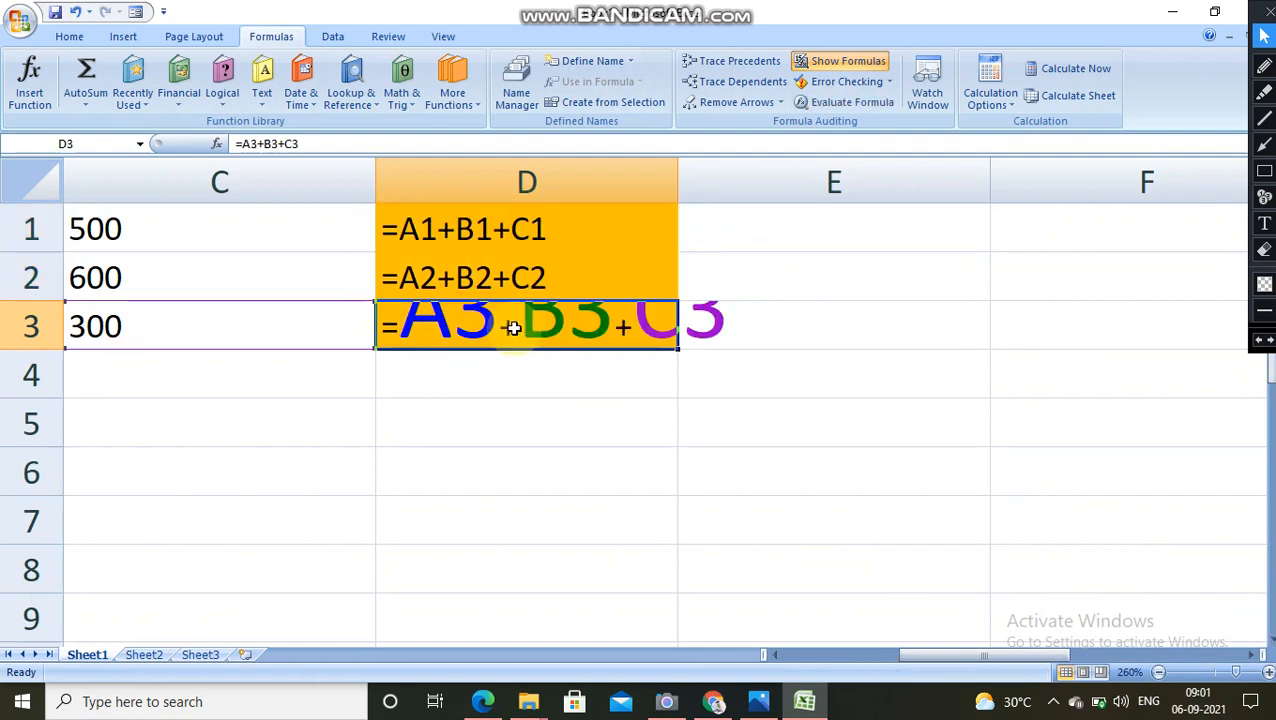
{"action": "left_click", "coordinate": [553, 285]}
{"action": "left_click", "coordinate": [554, 231]}
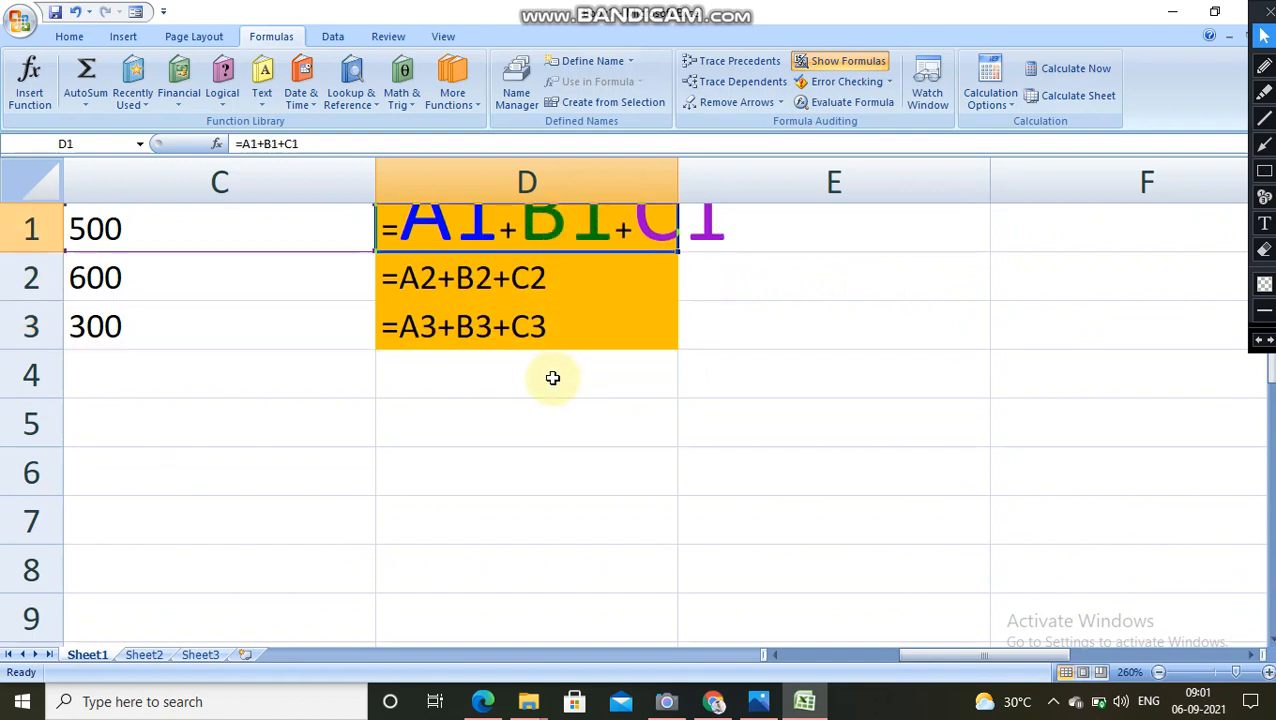
Step: Turn off Show Formulas and dock the worksheet window beside the textbook PDF
{"action": "left_click", "coordinate": [838, 62]}
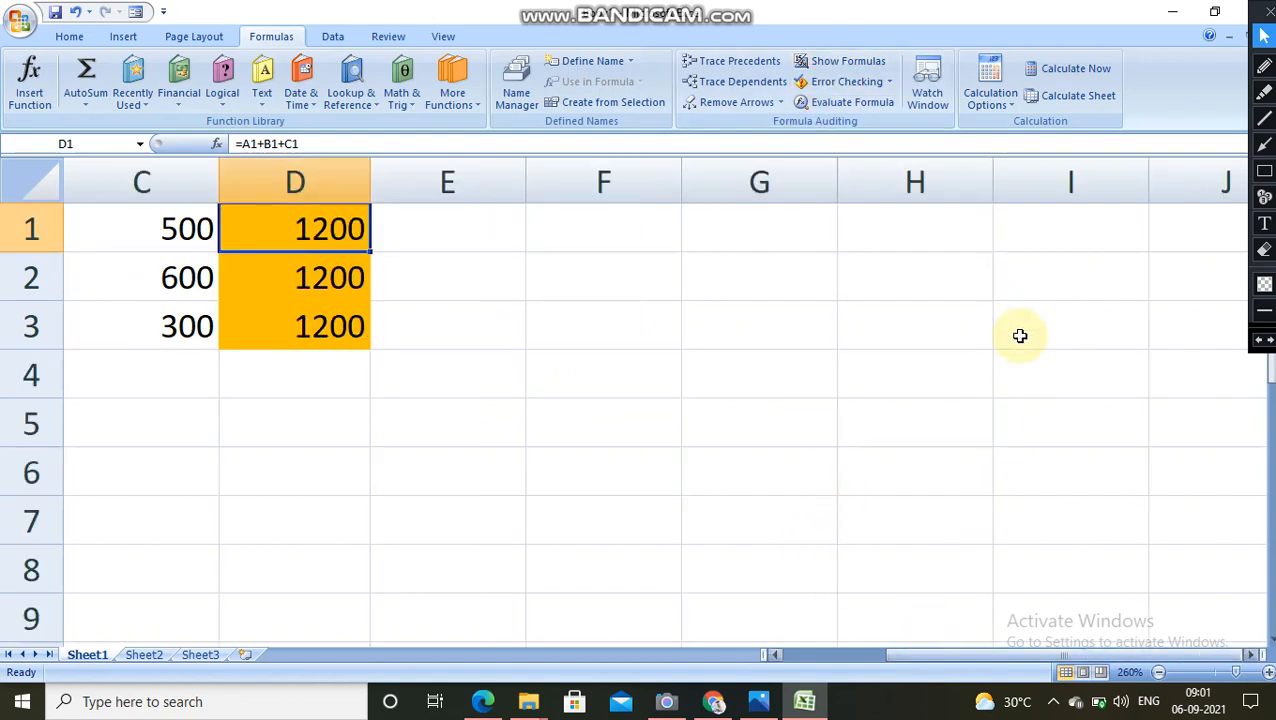
{"action": "left_click", "coordinate": [1214, 11]}
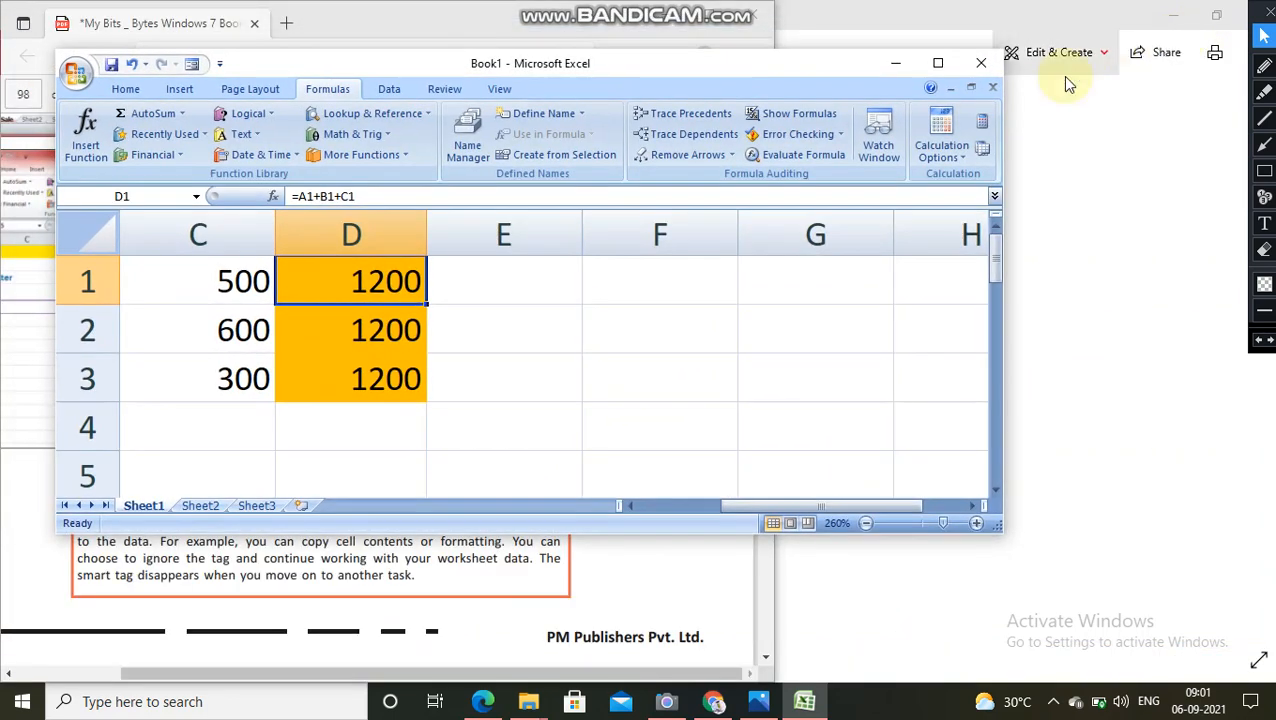
{"action": "left_click_drag", "start_coordinate": [588, 75], "coordinate": [1272, 200]}
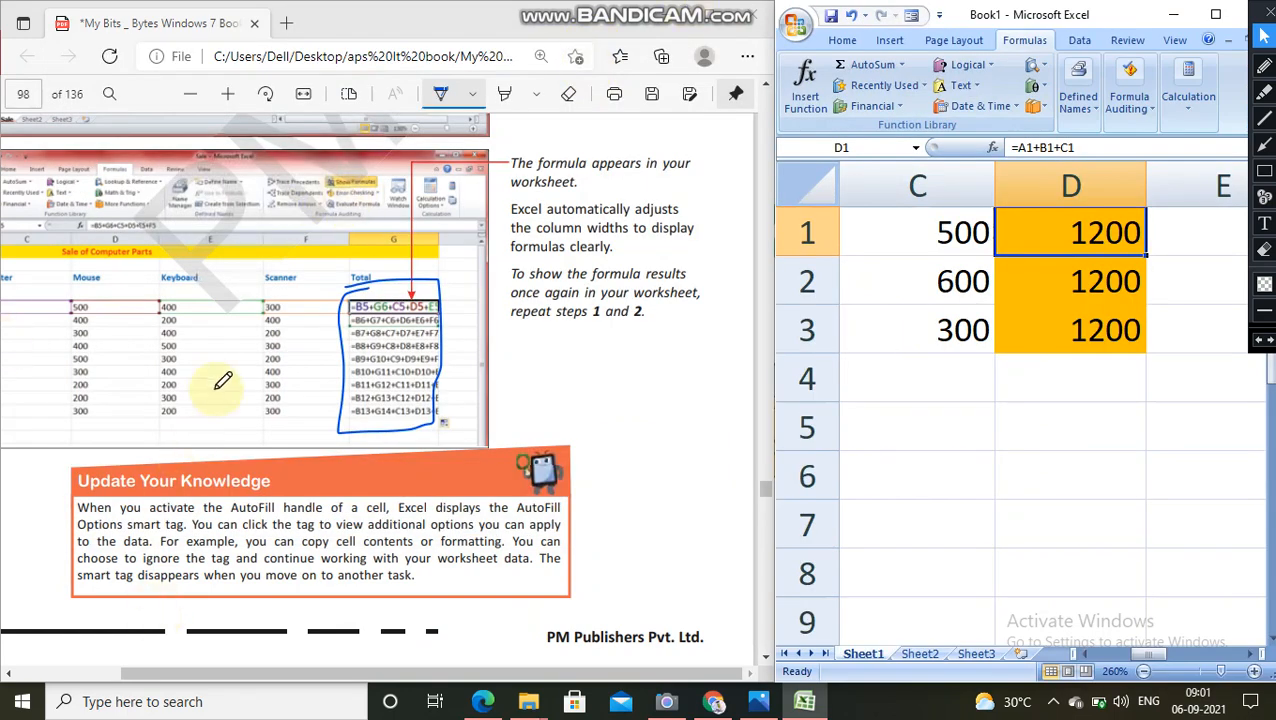
Step: Underline "AutoFill handle of a cell", "Options smart tag", "the data", "formatting" and "worksheet data" in the PDF's Update Your Knowledge box
{"action": "scroll", "coordinate": [219, 376], "scroll_direction": "down", "scroll_amount": 4}
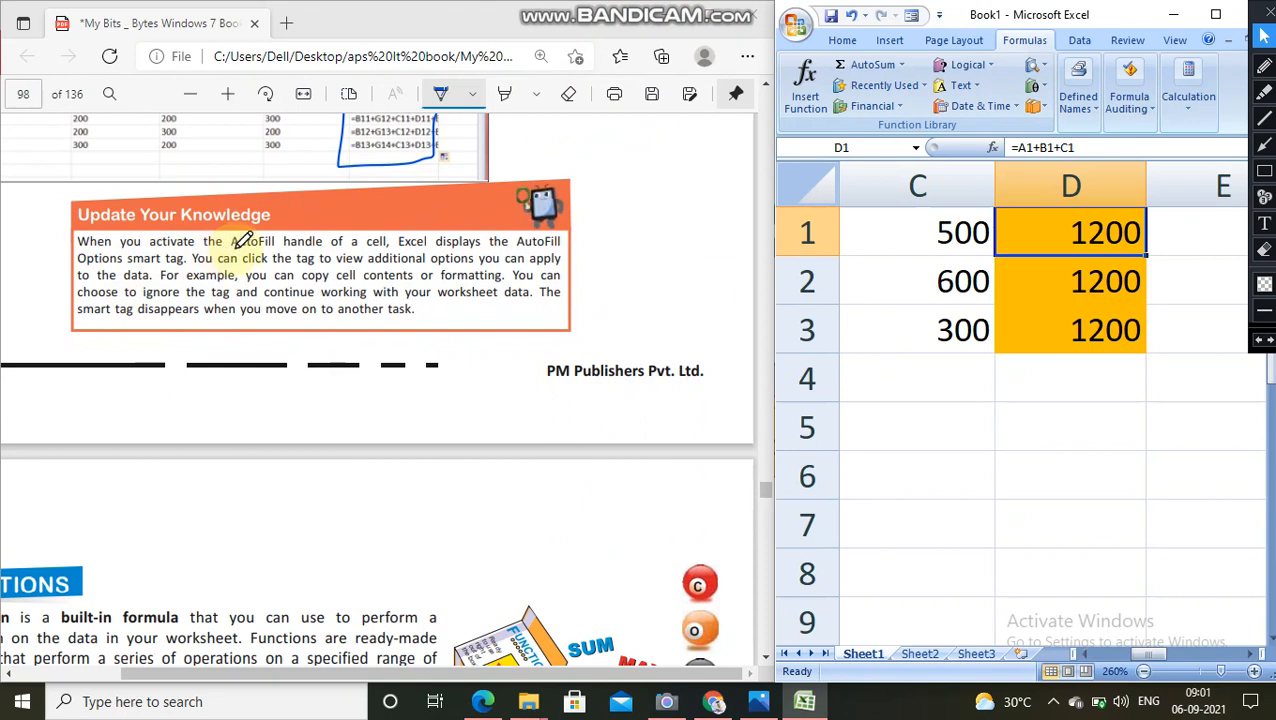
{"action": "left_click_drag", "start_coordinate": [237, 249], "coordinate": [422, 249]}
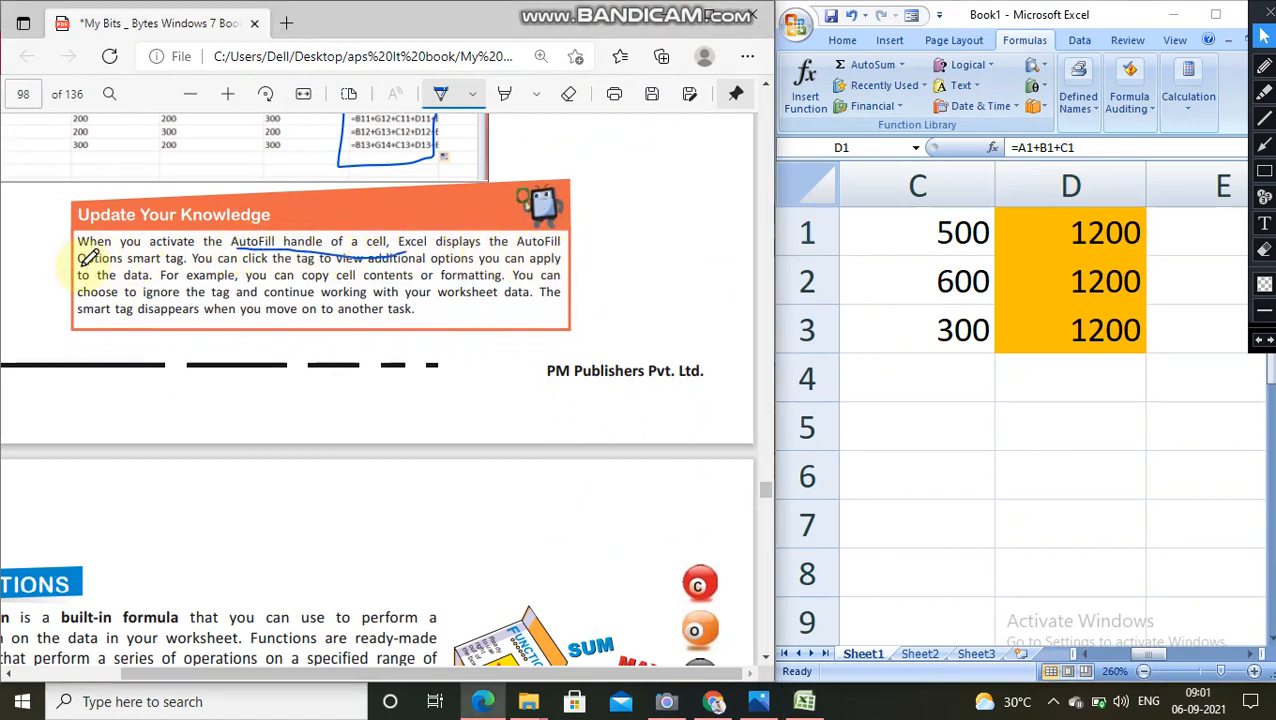
{"action": "left_click_drag", "start_coordinate": [80, 266], "coordinate": [184, 267]}
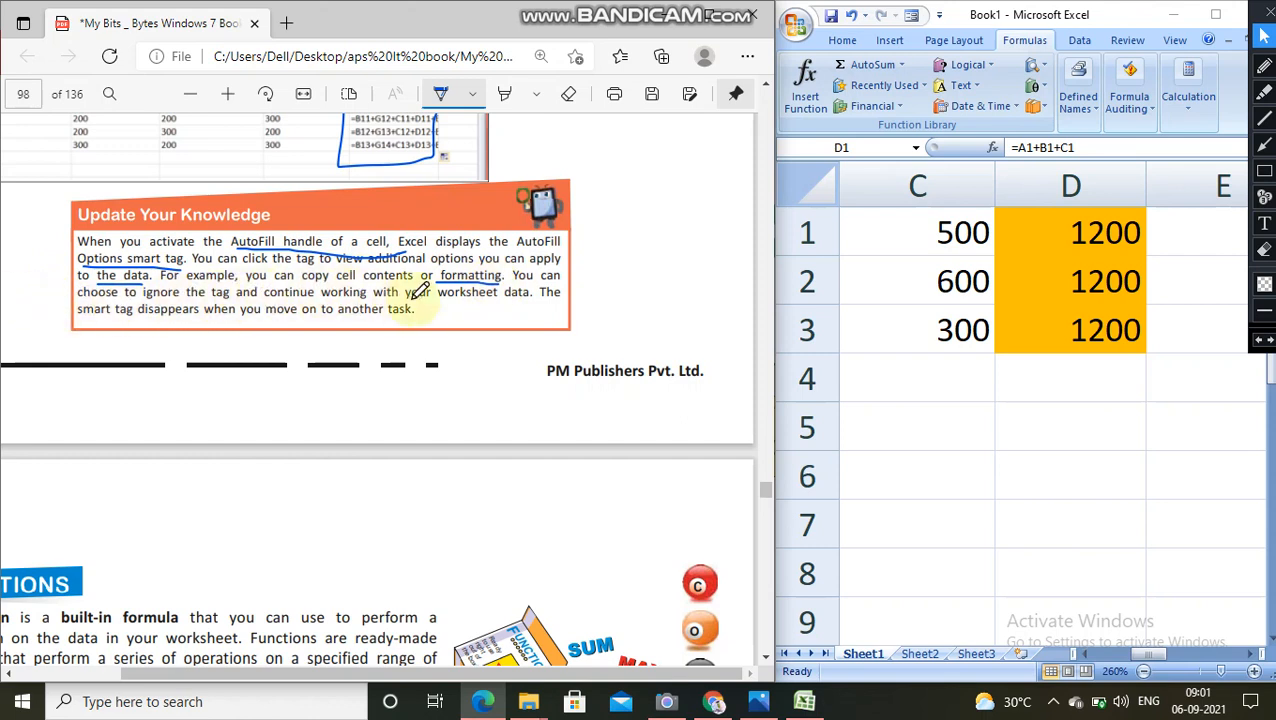
{"action": "left_click_drag", "start_coordinate": [434, 298], "coordinate": [535, 299]}
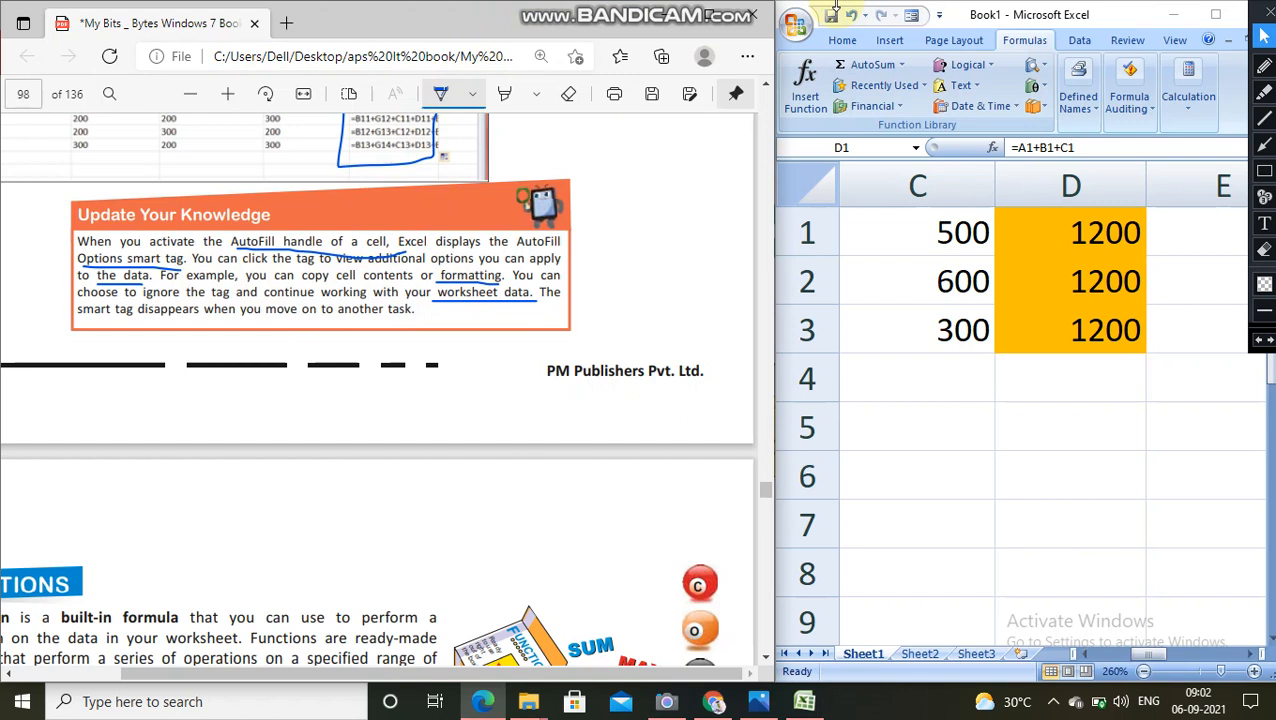
Step: Draw a tick mark beside the FUNCTIONS heading on page 99 of the PDF
{"action": "scroll", "coordinate": [530, 200], "scroll_direction": "down", "scroll_amount": 10}
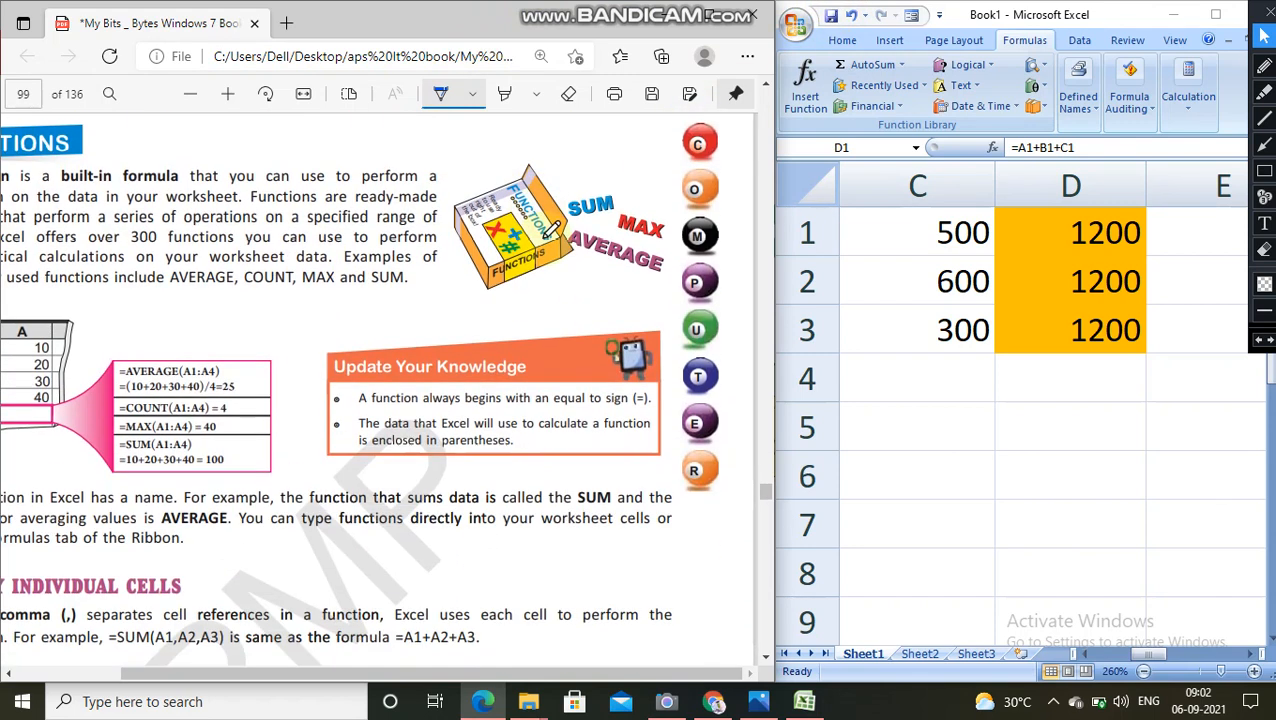
{"action": "scroll", "coordinate": [511, 668], "scroll_direction": "left", "scroll_amount": 2}
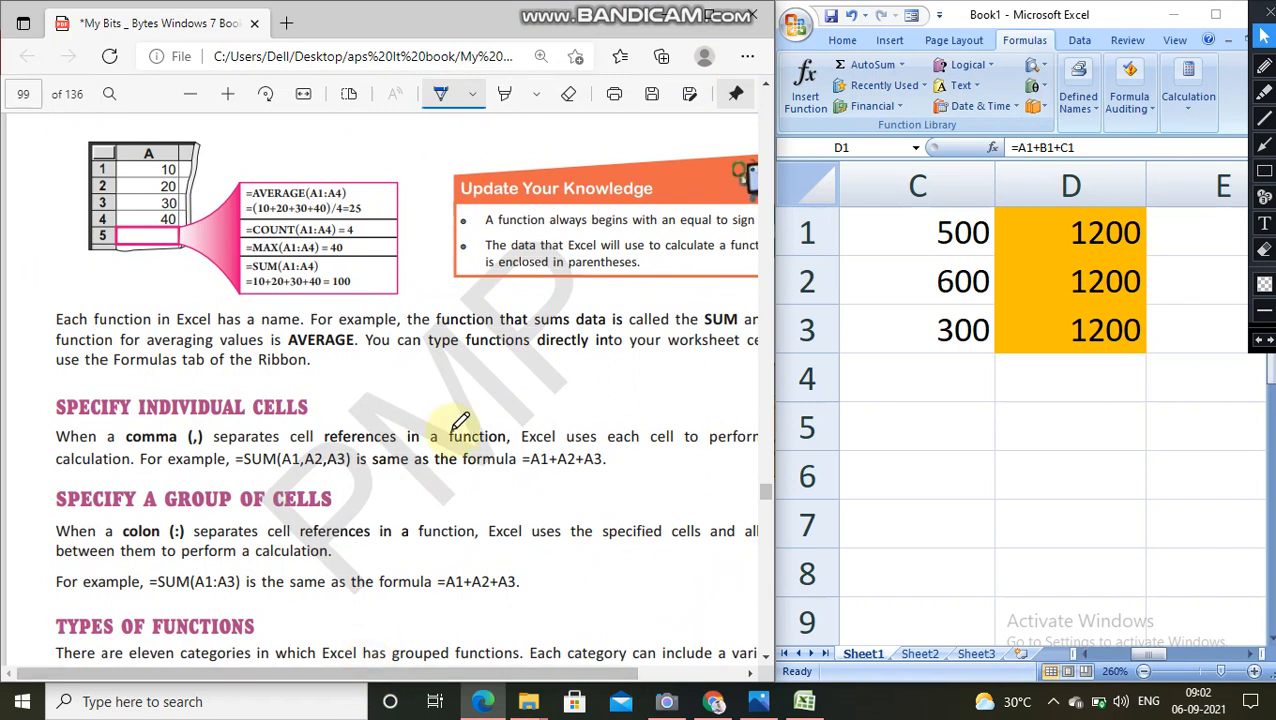
{"action": "scroll", "coordinate": [450, 424], "scroll_direction": "up", "scroll_amount": 3}
{"action": "left_click_drag", "start_coordinate": [215, 221], "coordinate": [333, 180]}
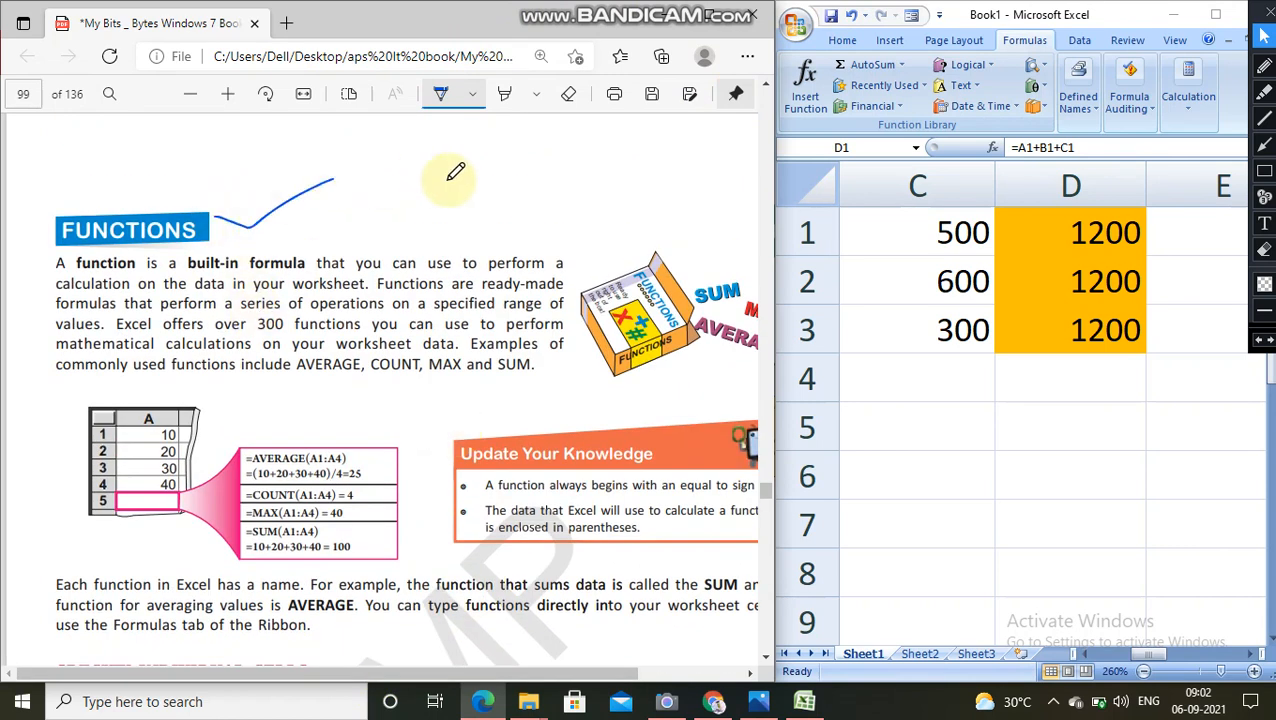